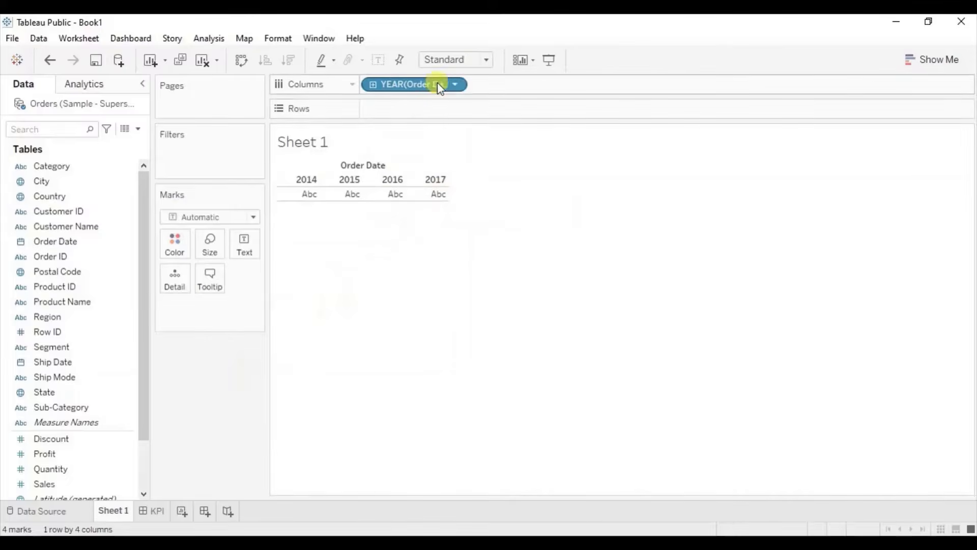
Change Order Date on Columns to continuous Month and add Sales to Rows to plot monthly sales.
click(458, 86)
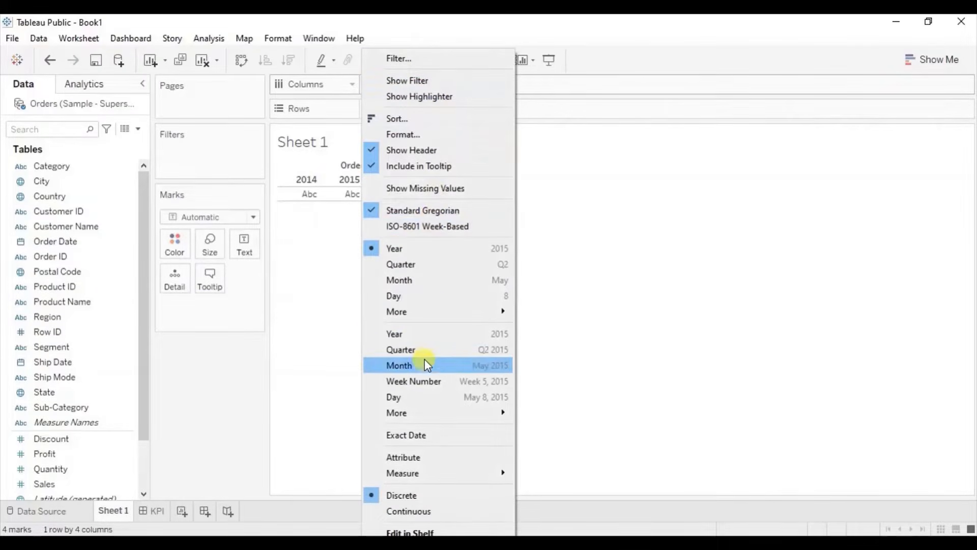
click(451, 366)
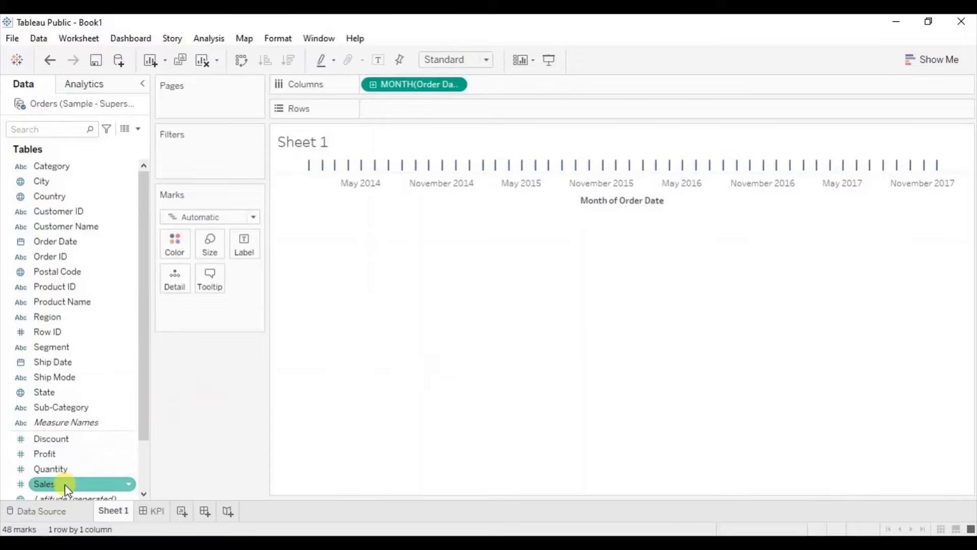
mouse_move(65, 484)
mouse_down()
mouse_move(187, 361)
mouse_move(326, 151)
mouse_move(395, 79)
mouse_move(397, 104)
mouse_up()
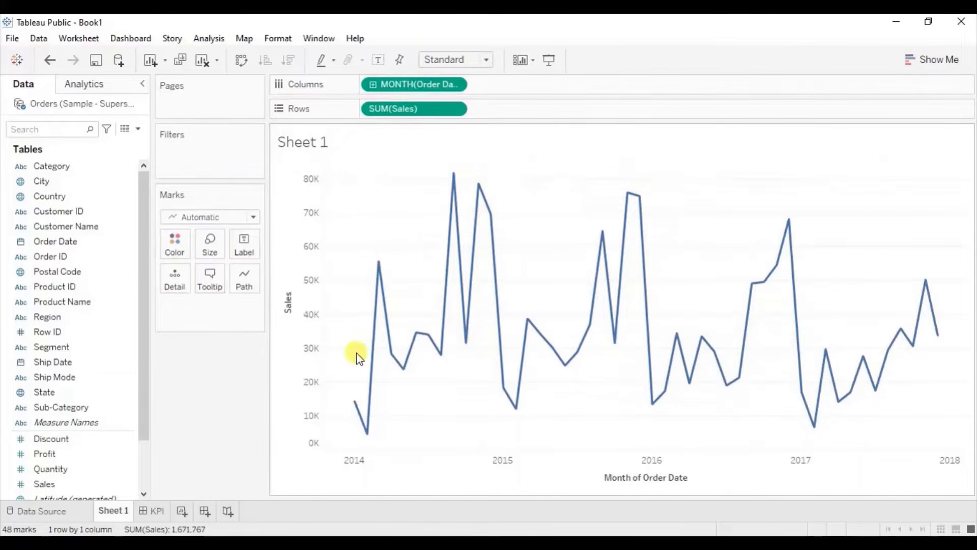
mouse_move(354, 403)
mouse_move(937, 336)
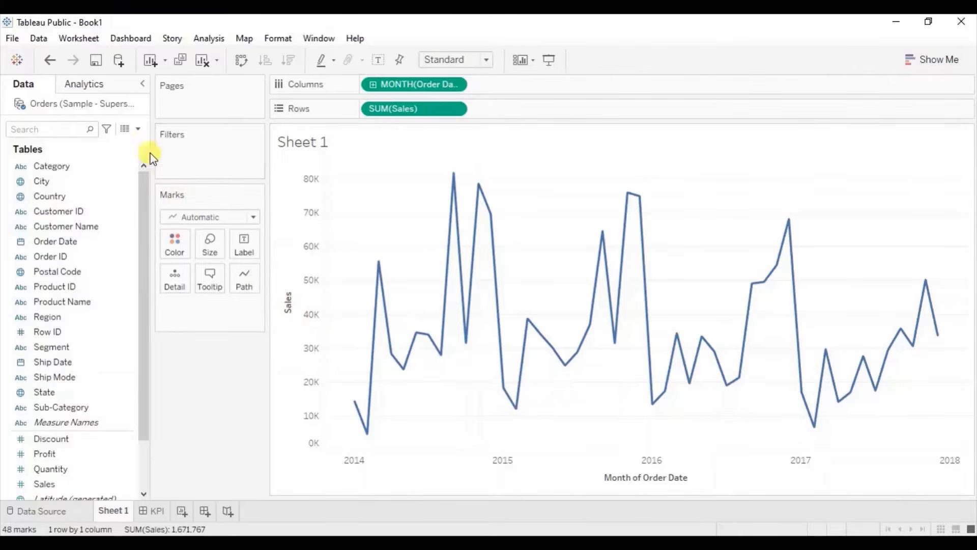
Create a calculated field named Latest Year.
click(138, 130)
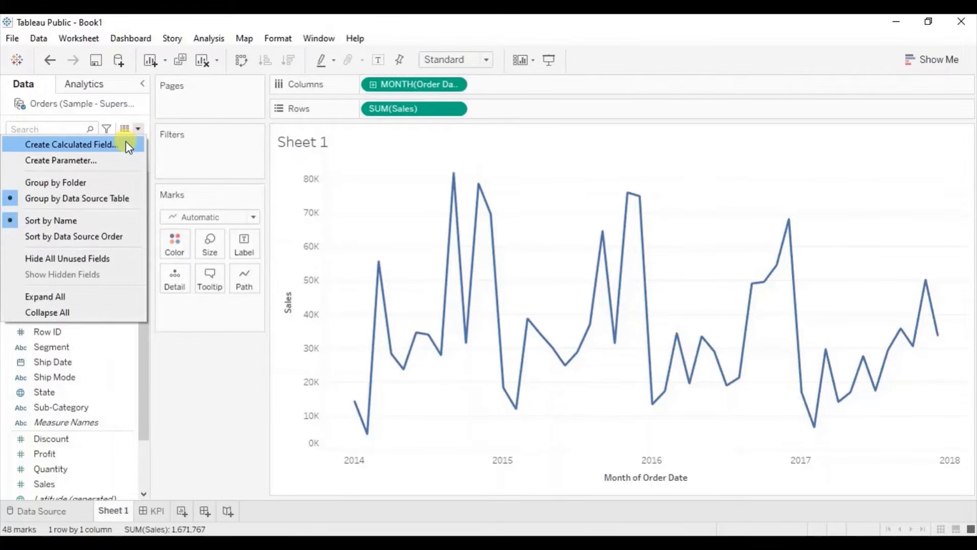
click(126, 144)
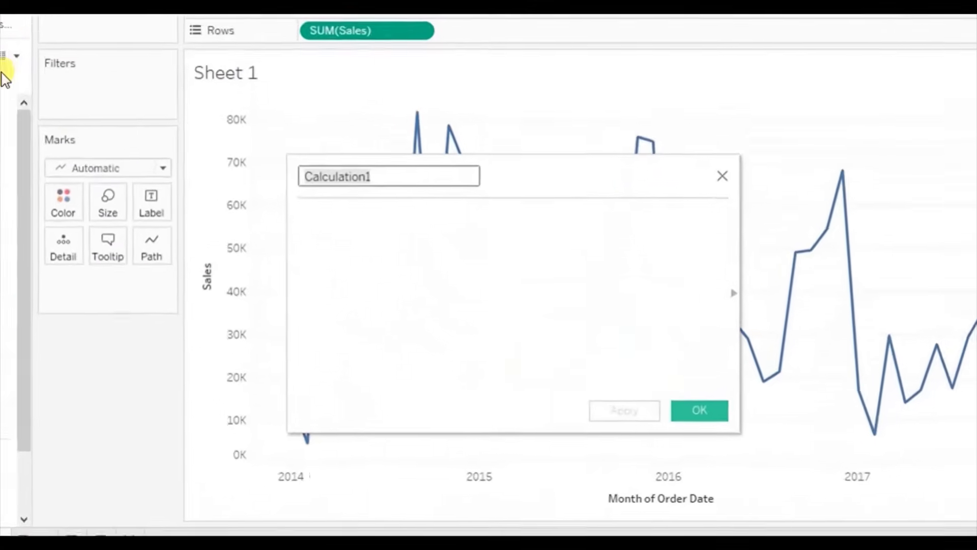
text(Latest)
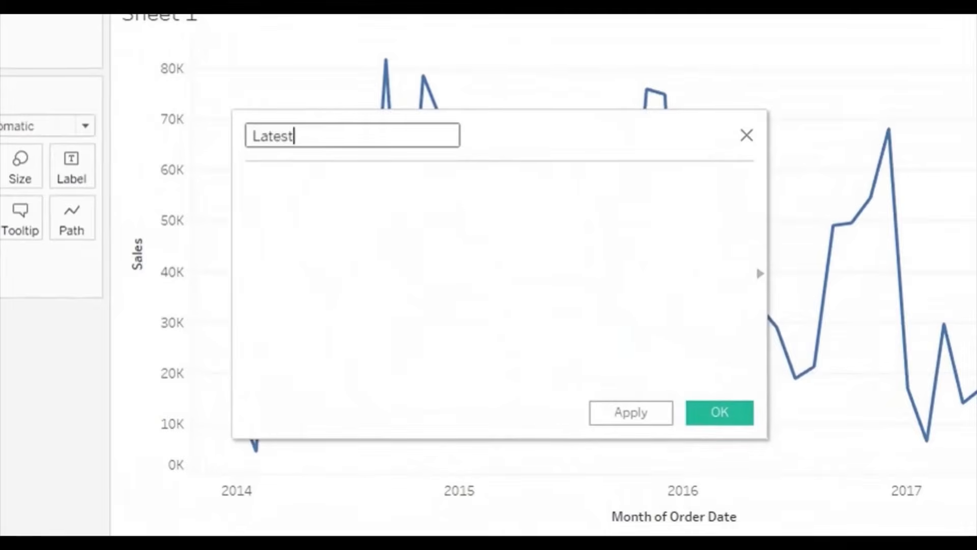
text( Year)
key(Tab)
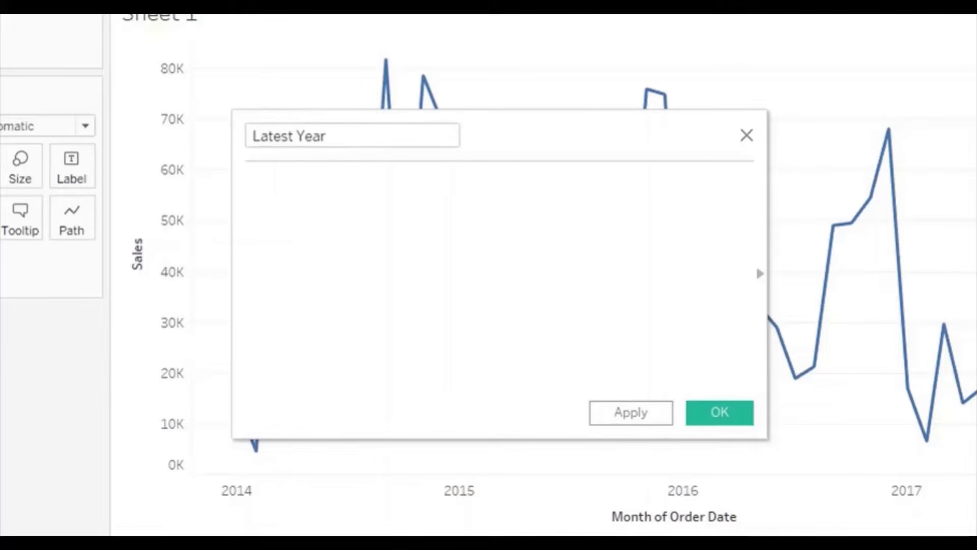
Enter the formula YEAR([Order Date])=MAX(YEAR([Order Date])) for the Latest Year field.
text(year)
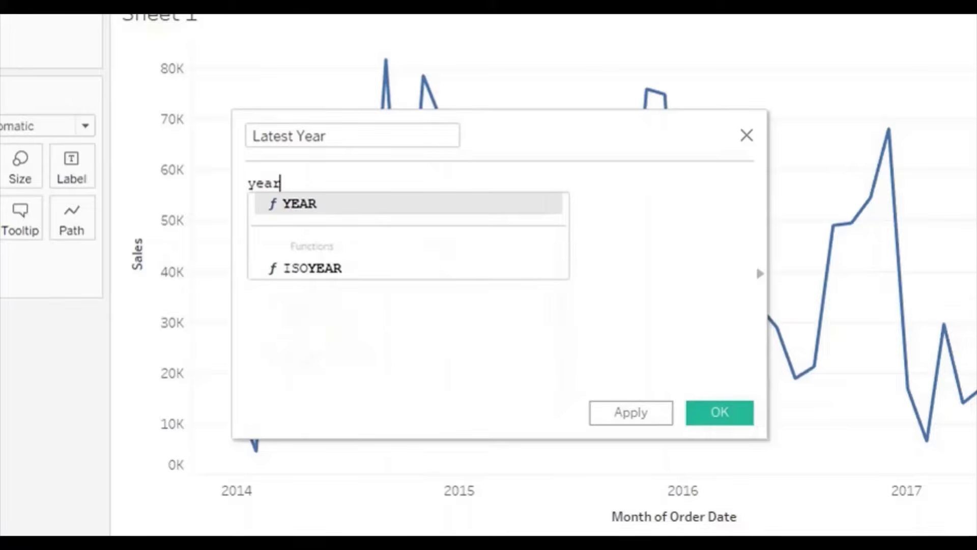
key(Return)
text(order)
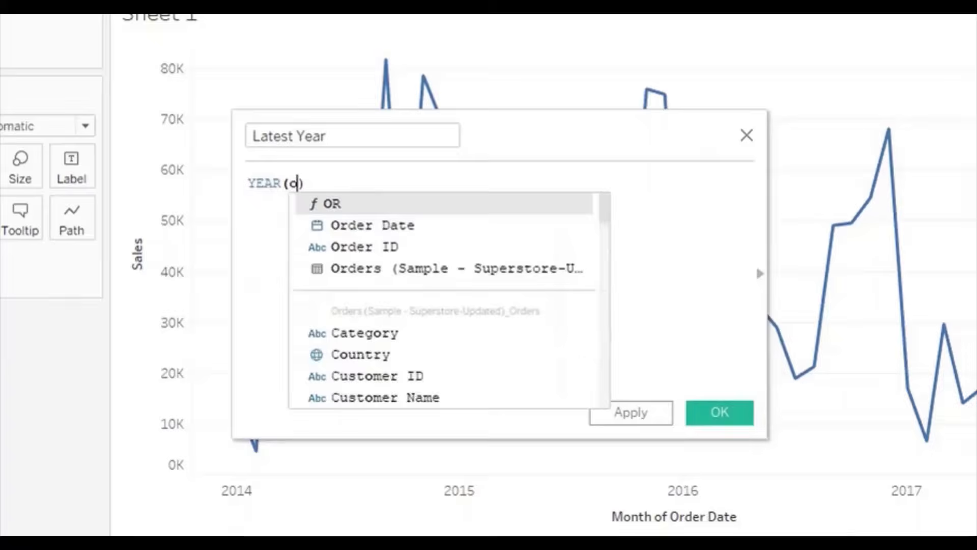
key(Return)
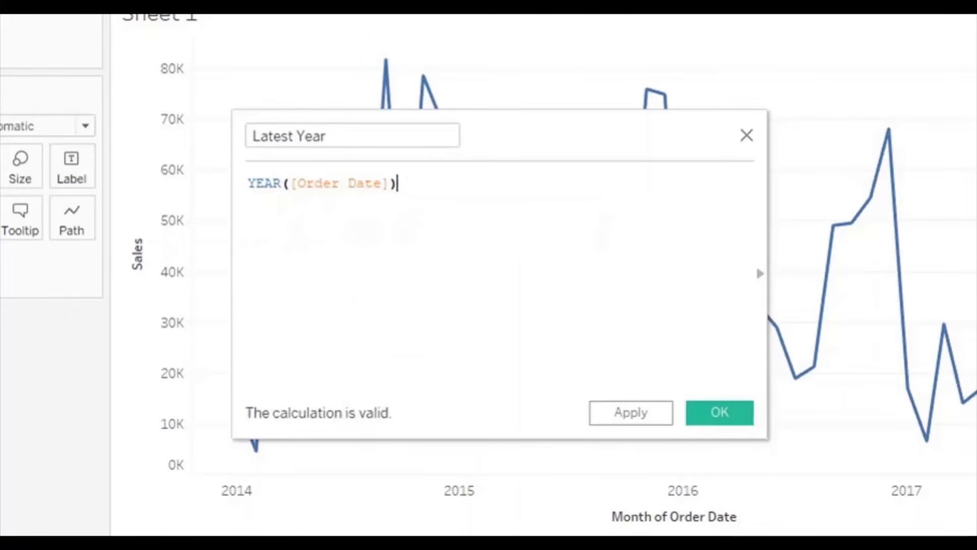
text(=max)
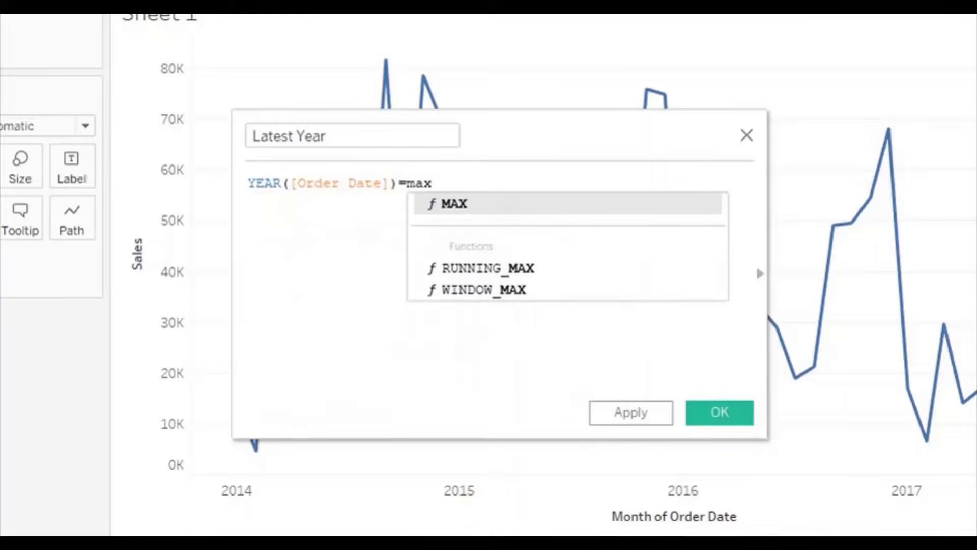
key(Return)
text(year)
key(Return)
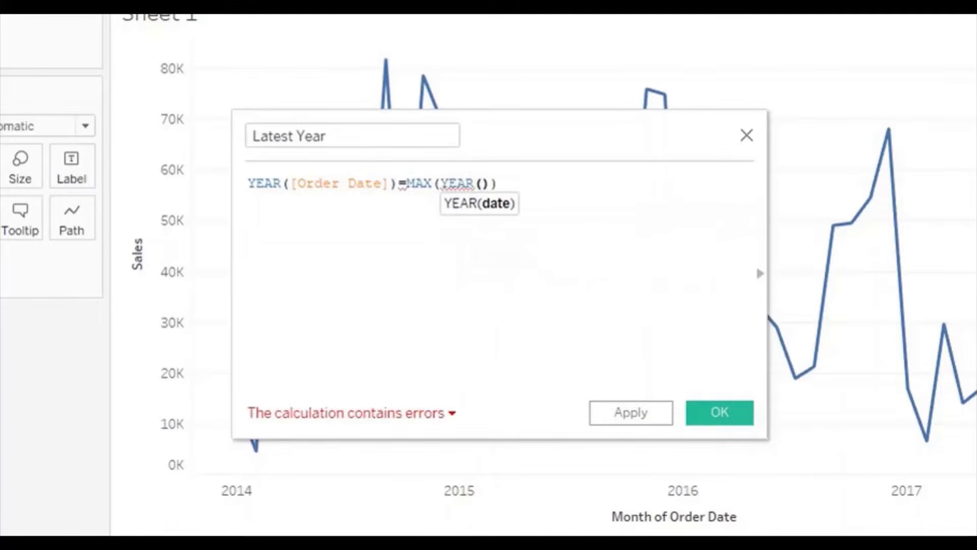
text(orde)
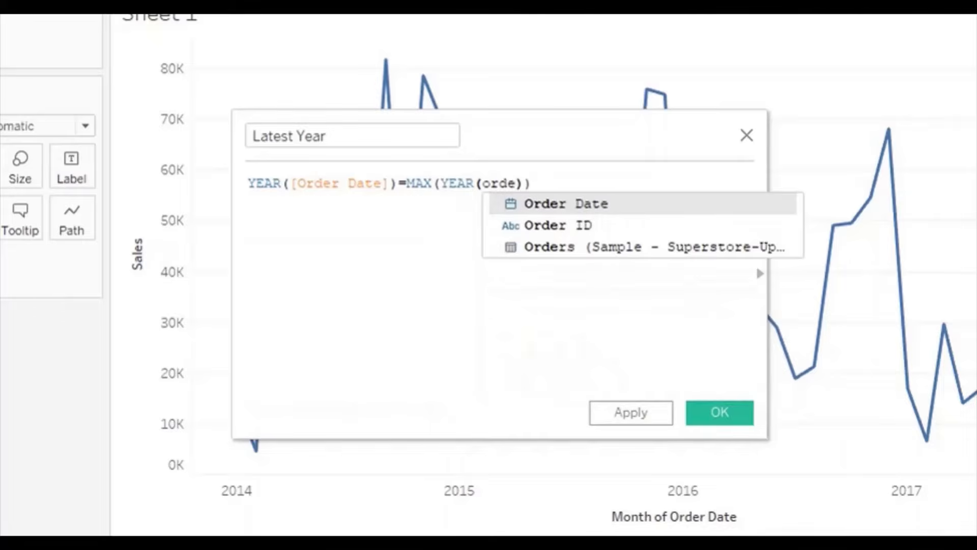
key(Return)
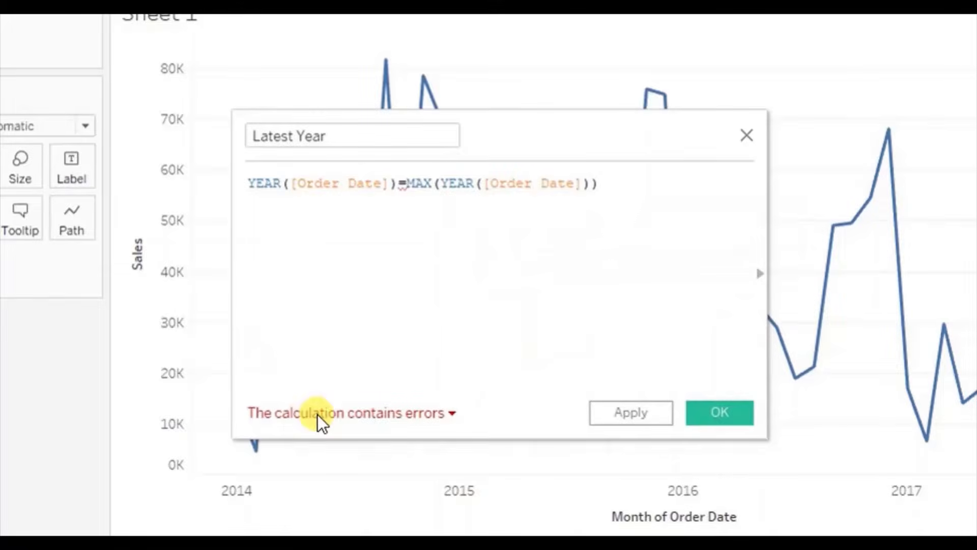
Enclose the MAX(YEAR([Order Date])) part of the Latest Year formula in curly braces and save the calculated field.
click(319, 418)
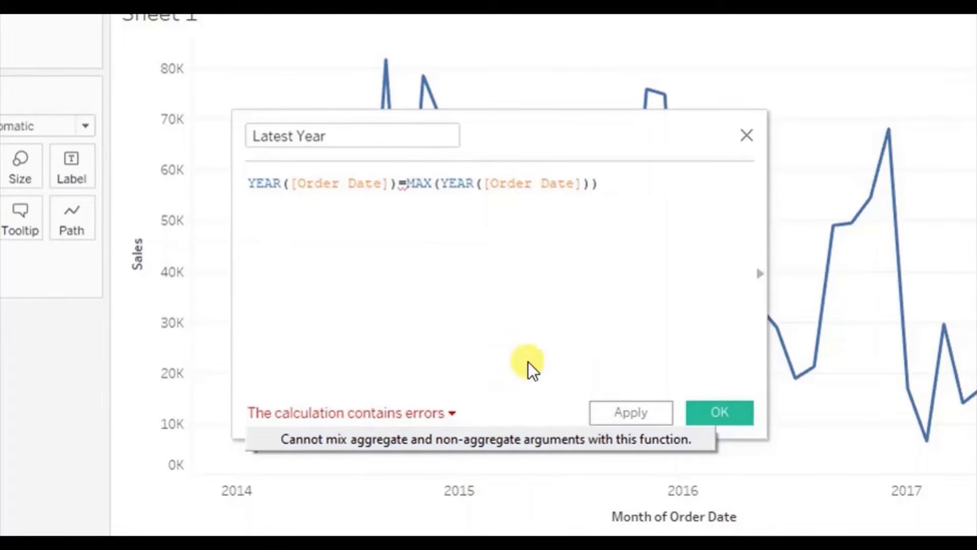
click(407, 184)
click(605, 184)
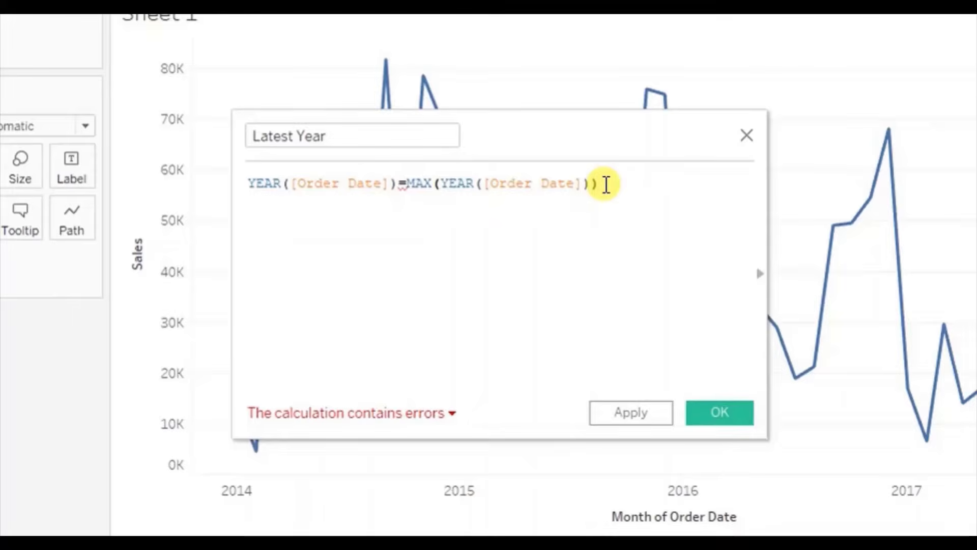
text())
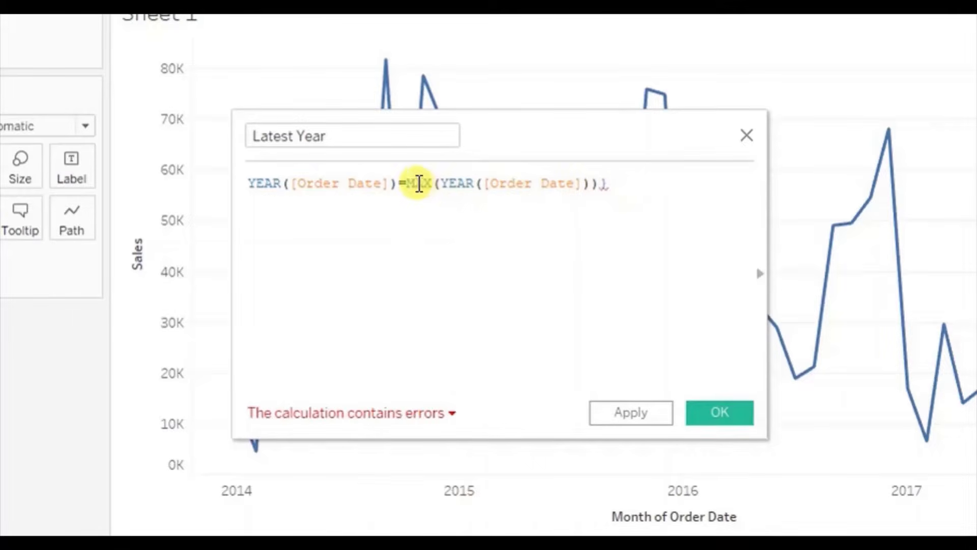
click(413, 184)
text({)
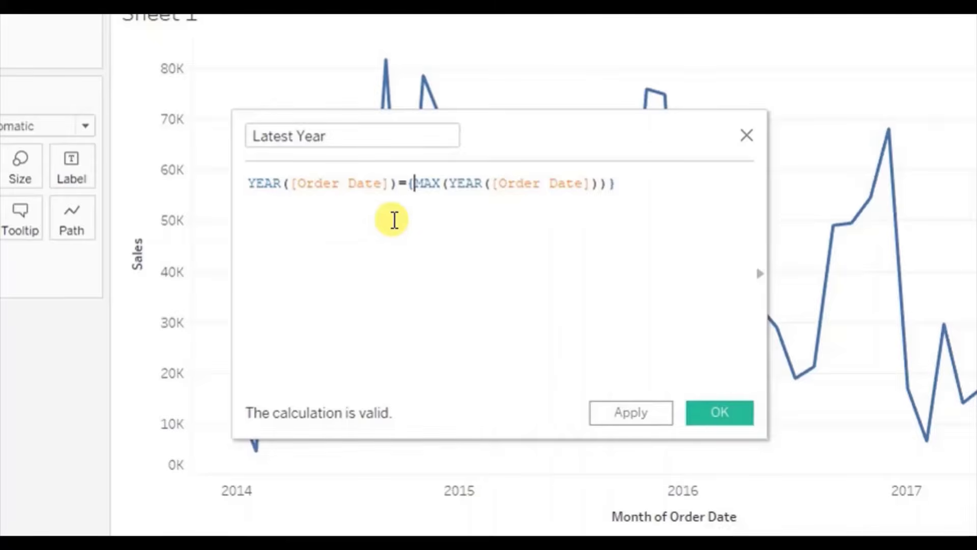
drag(264, 178, 515, 195)
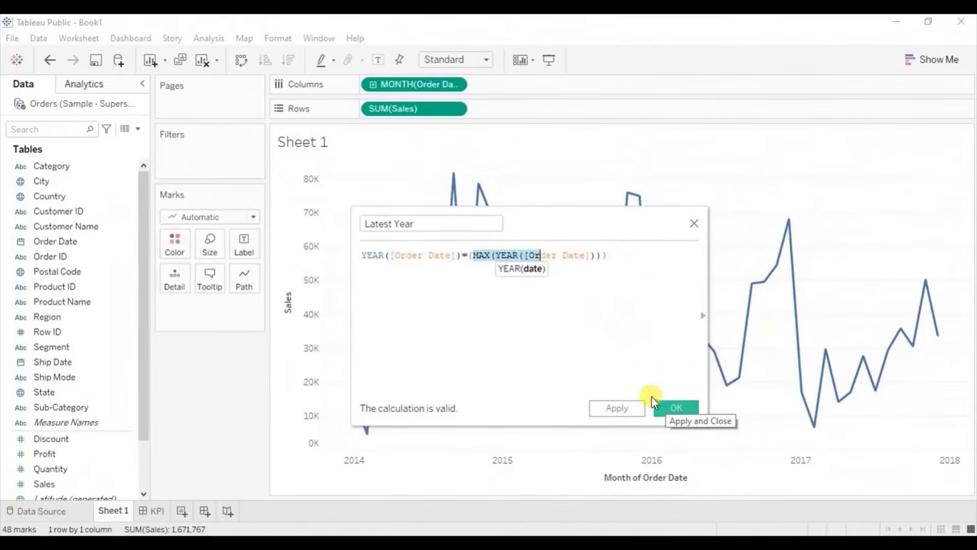
click(657, 406)
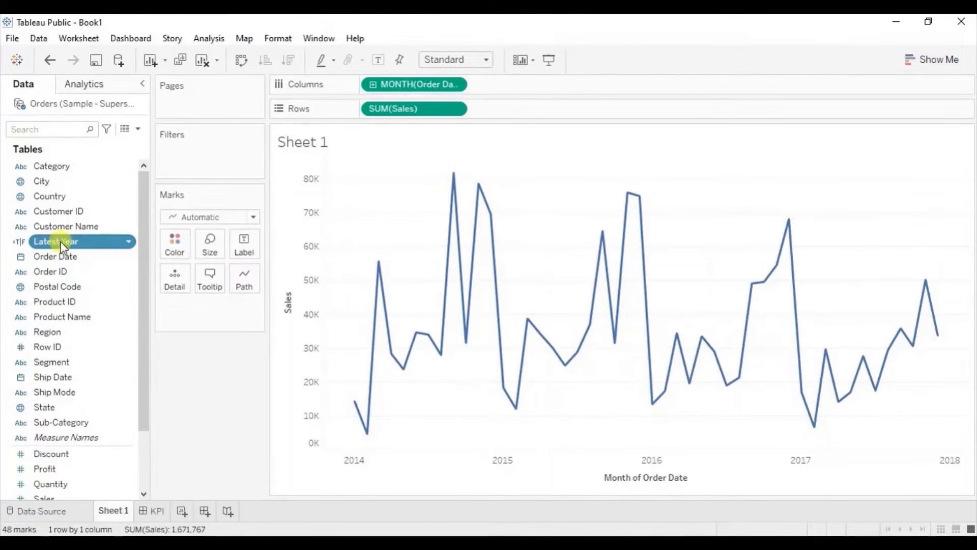
Filter the sheet by Latest Year, keeping only True.
drag(62, 241, 187, 157)
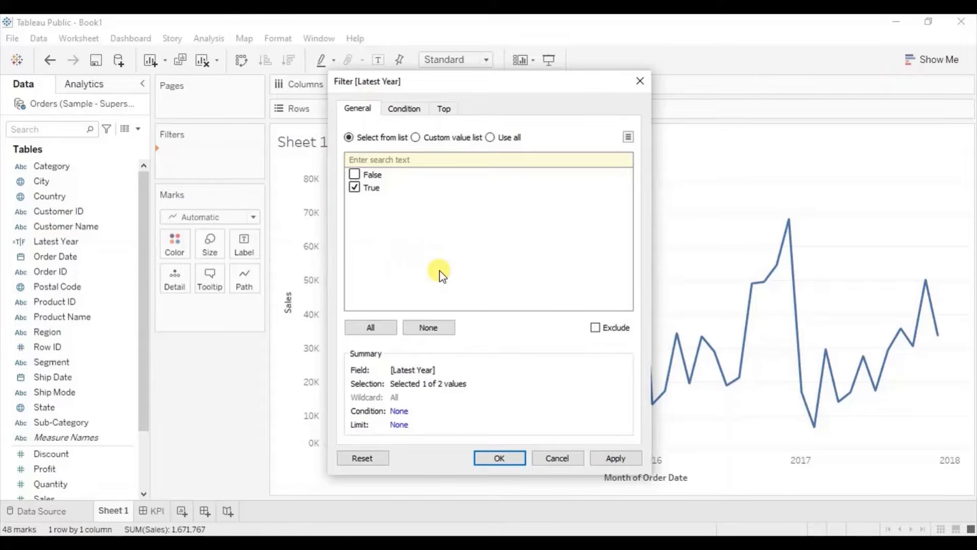
click(500, 458)
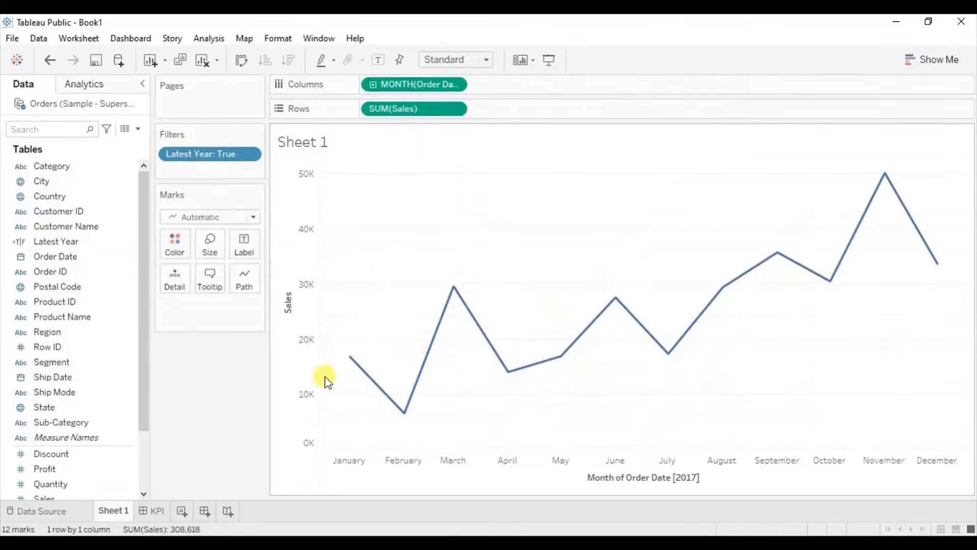
mouse_move(349, 361)
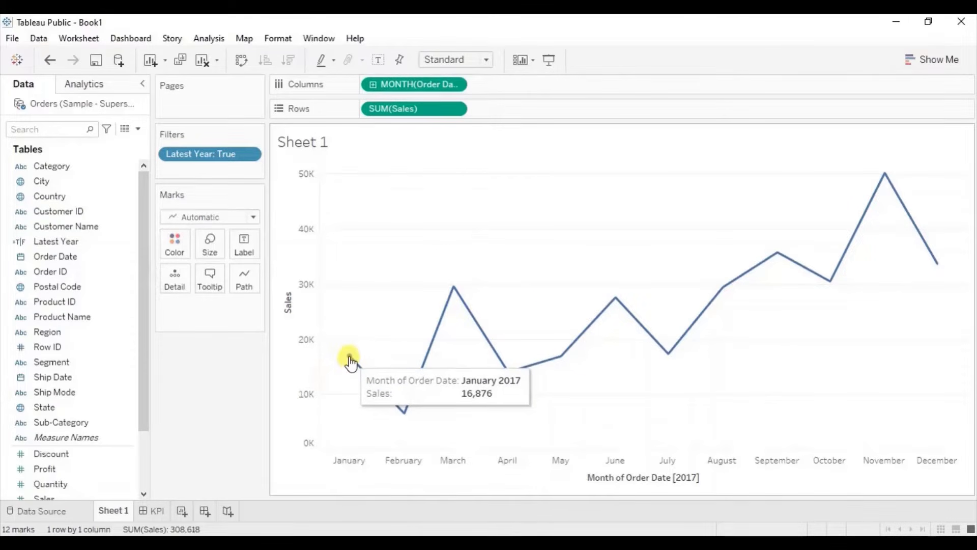
mouse_move(927, 264)
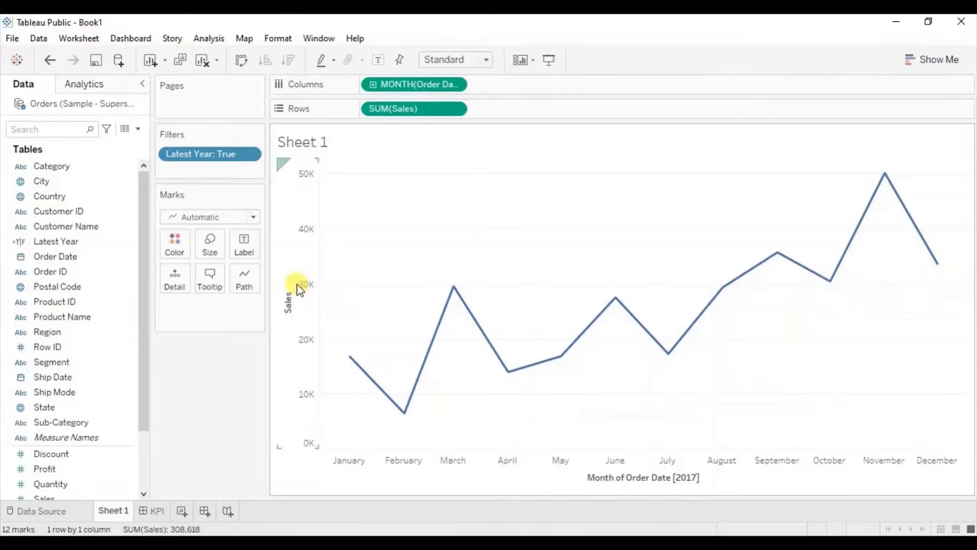
Hide the Sales axis header and clear the title of the Month of Order Date axis.
right_click(295, 242)
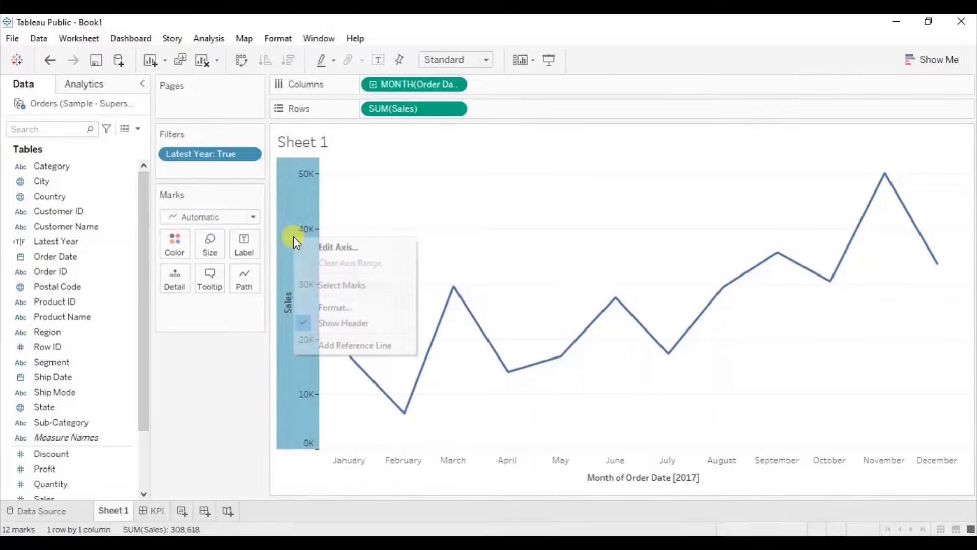
click(327, 324)
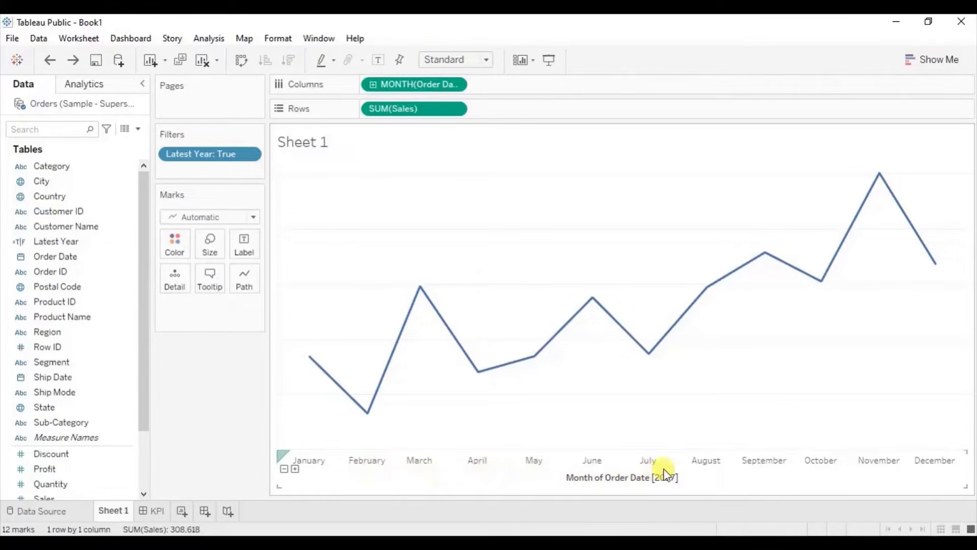
right_click(527, 476)
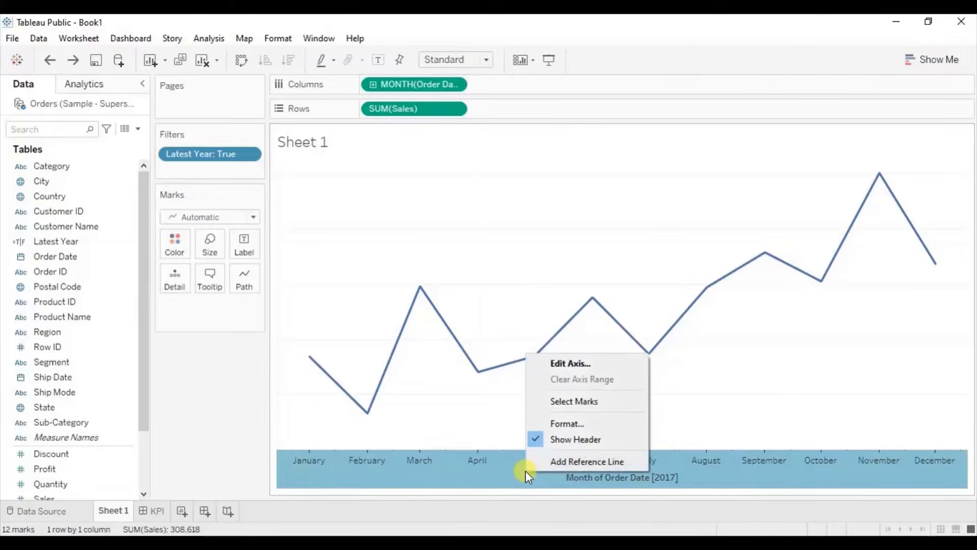
click(570, 363)
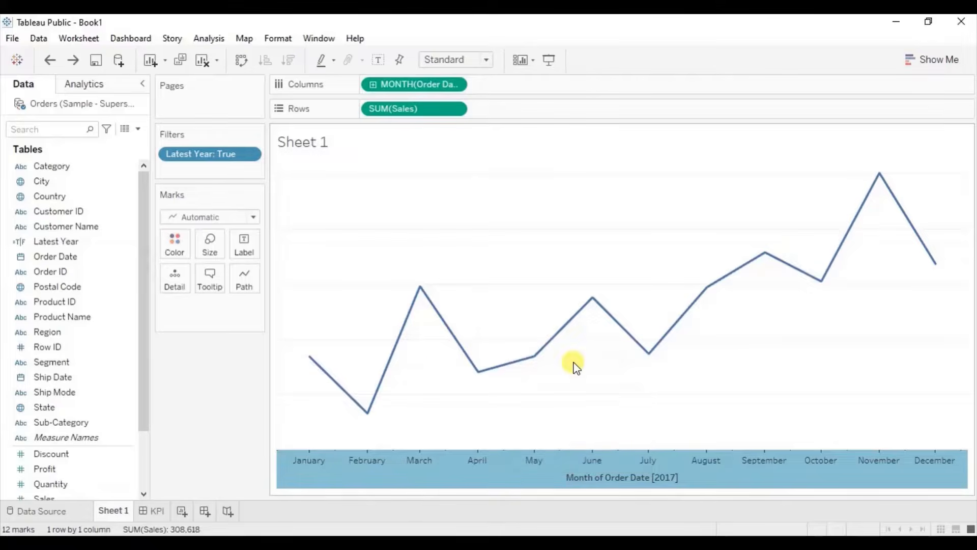
click(365, 388)
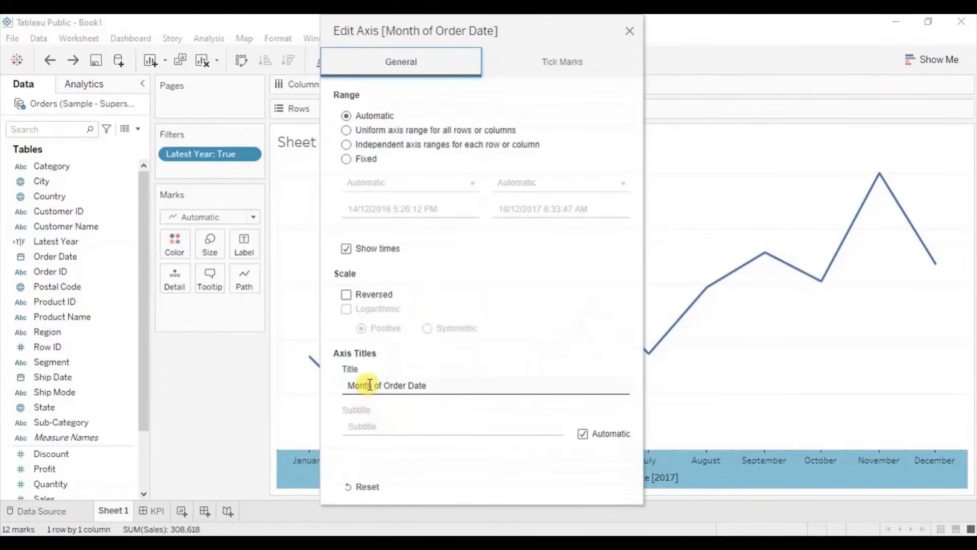
triple_click(369, 385)
key(BackSpace)
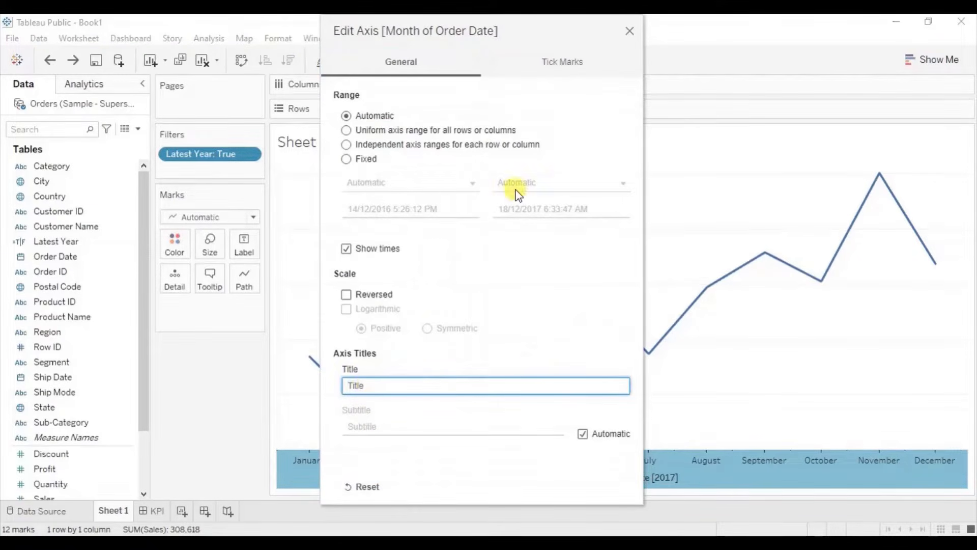
Set the month axis's major tick marks to Fixed with a tick origin of 1/1/2017 12:00:00 AM.
click(559, 68)
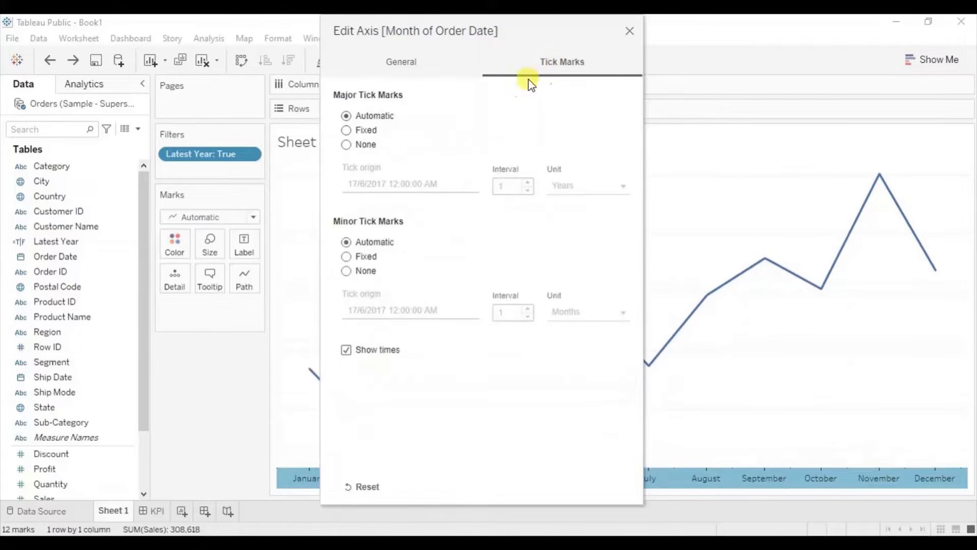
click(346, 130)
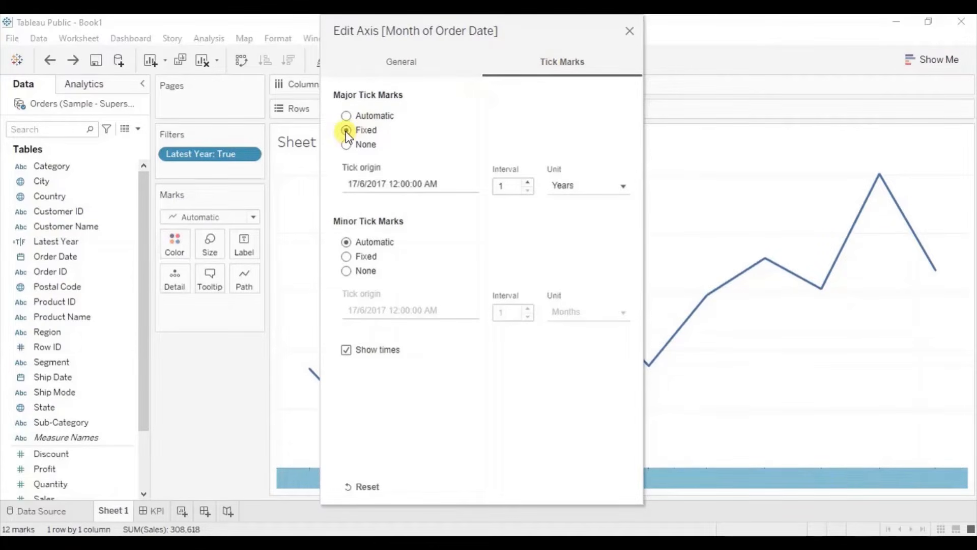
click(354, 183)
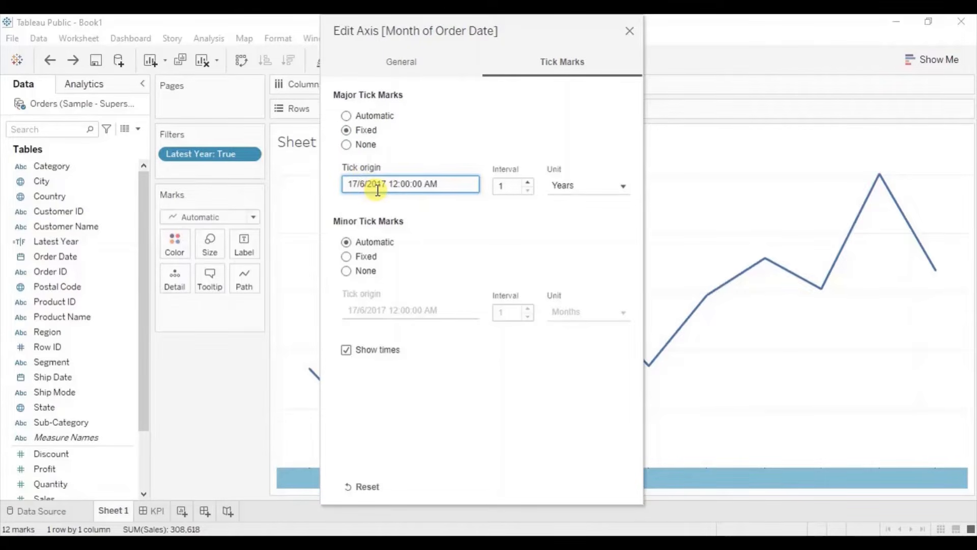
key(BackSpace)
key(BackSpace)
text(1)
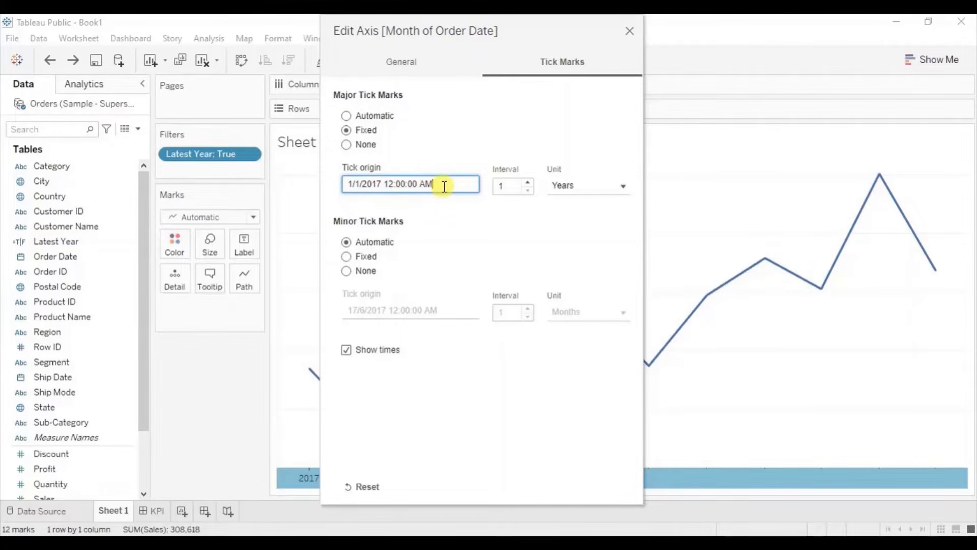
Set the month axis's major tick interval to 4 Months and close the axis settings.
click(570, 186)
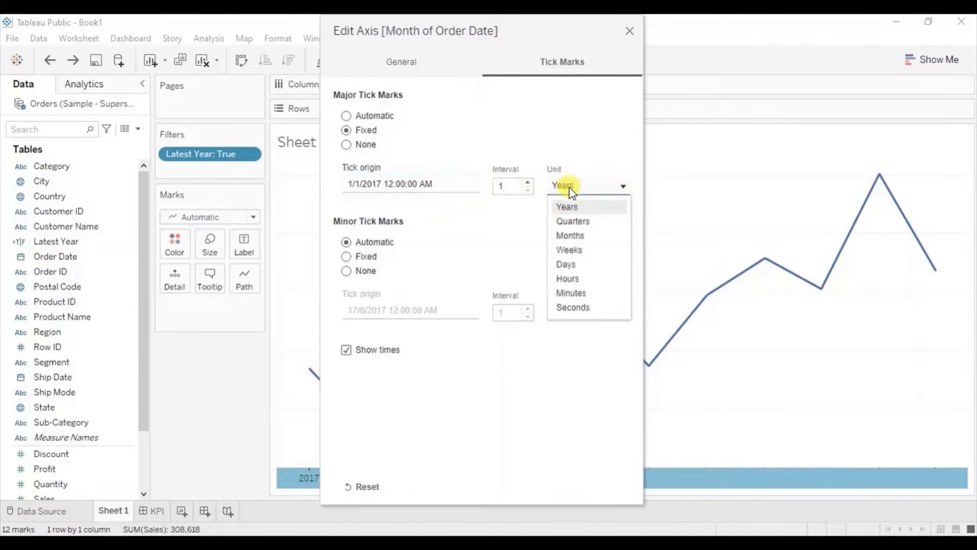
click(570, 234)
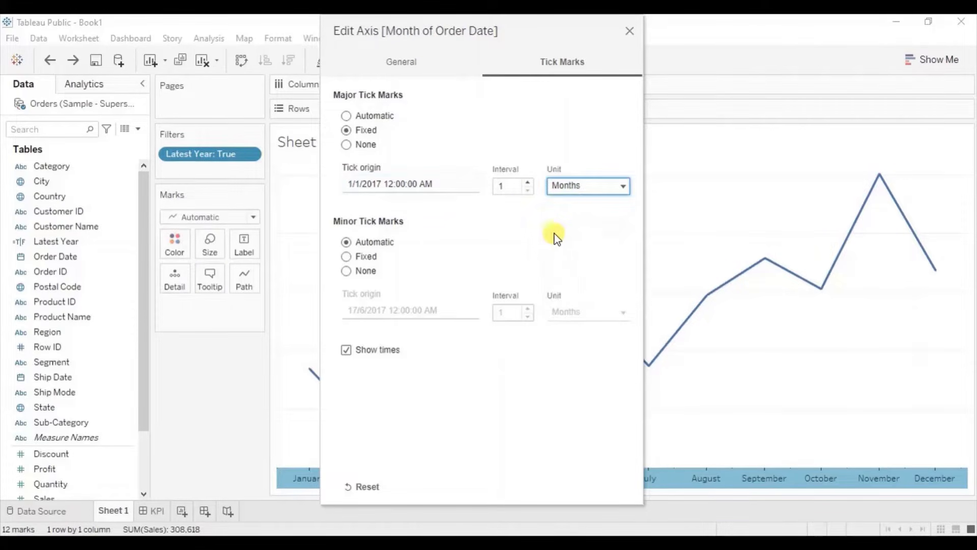
click(528, 182)
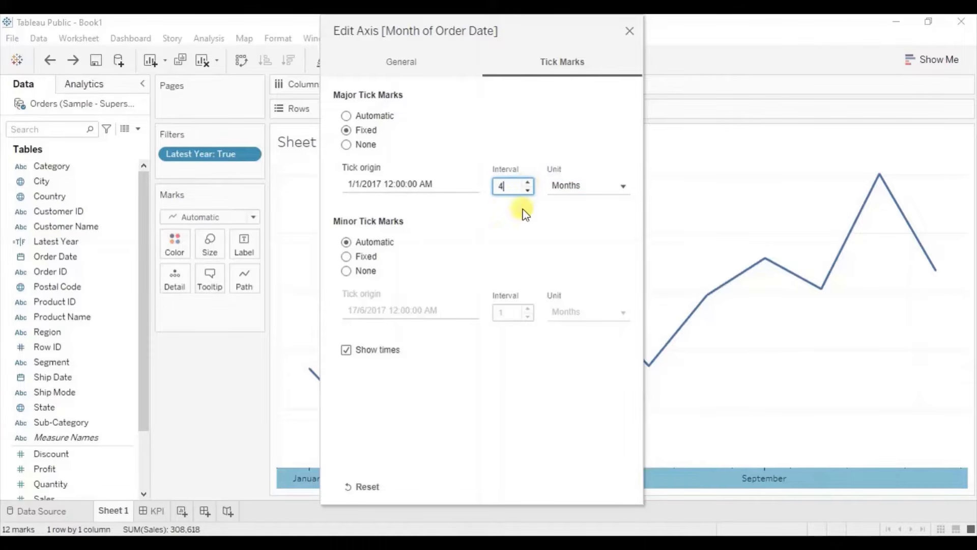
click(630, 32)
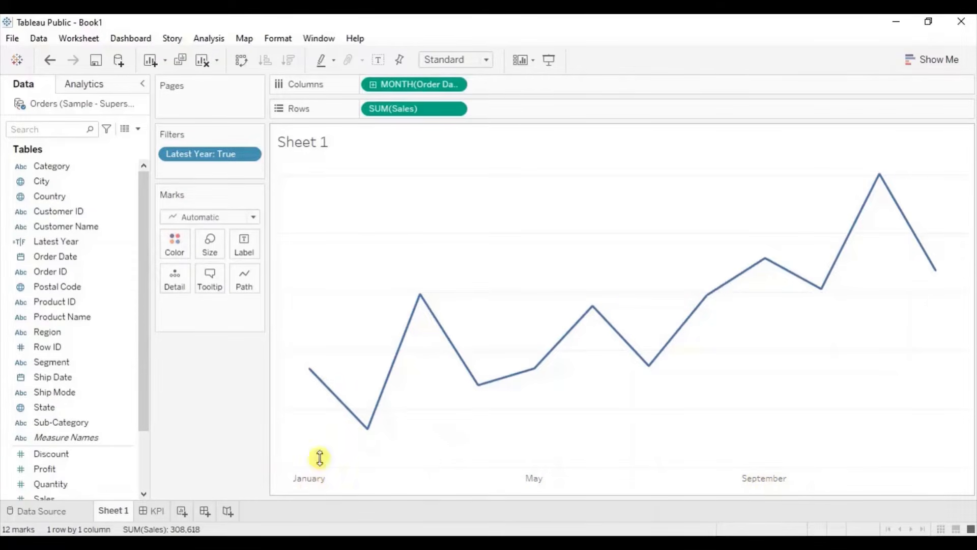
Show mark labels on the sales line and limit the marks to label to Min/Max.
click(378, 61)
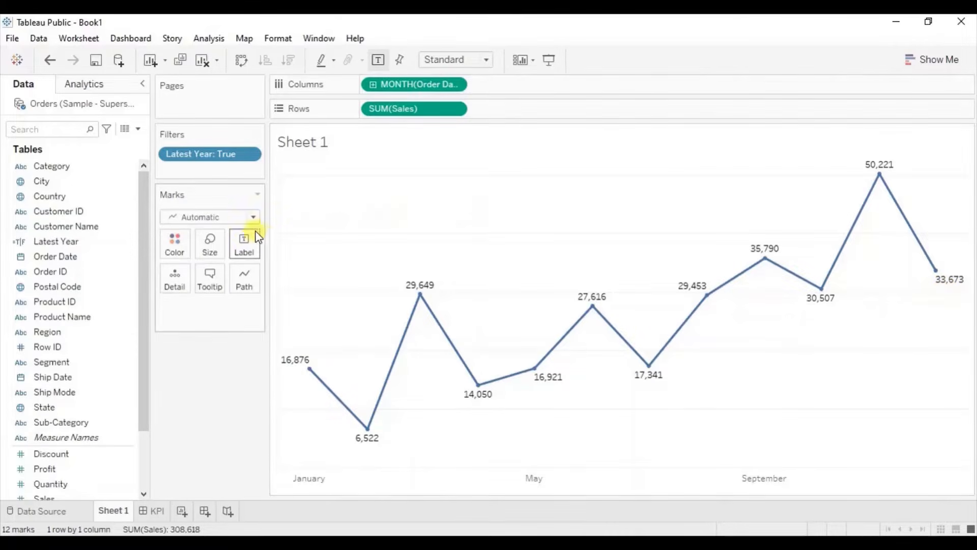
click(244, 247)
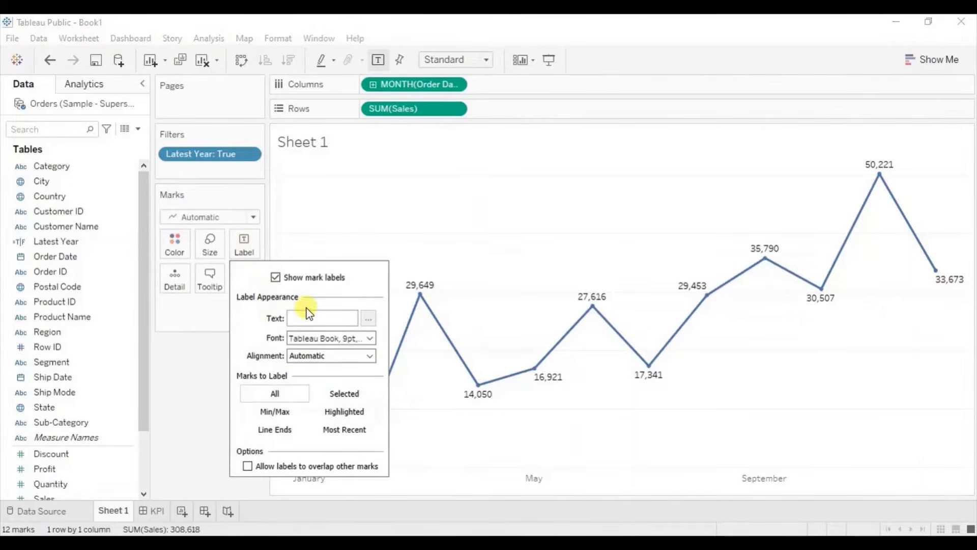
click(273, 413)
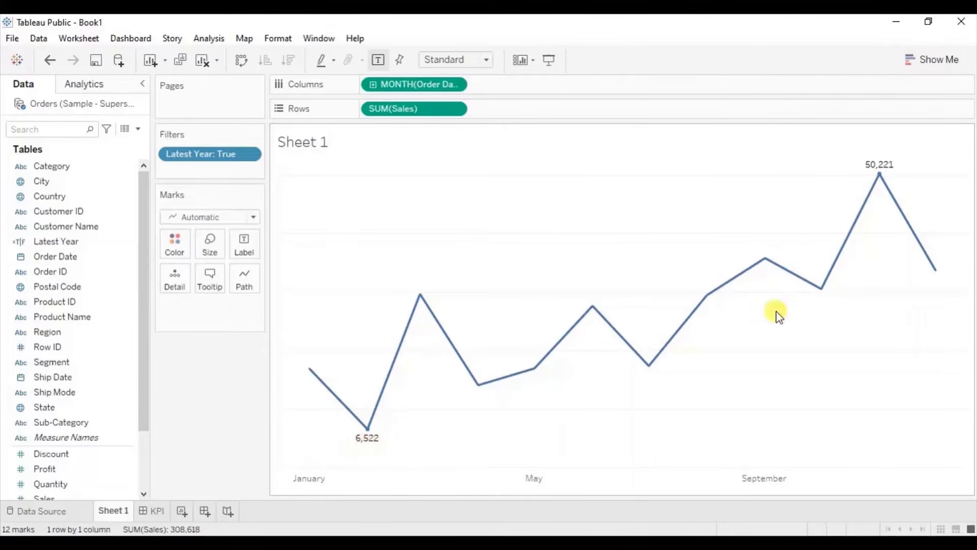
Base the Min/Max labels on the MONTH(Order Date) field and add Sales as the label of the line marks.
mouse_move(874, 187)
click(245, 246)
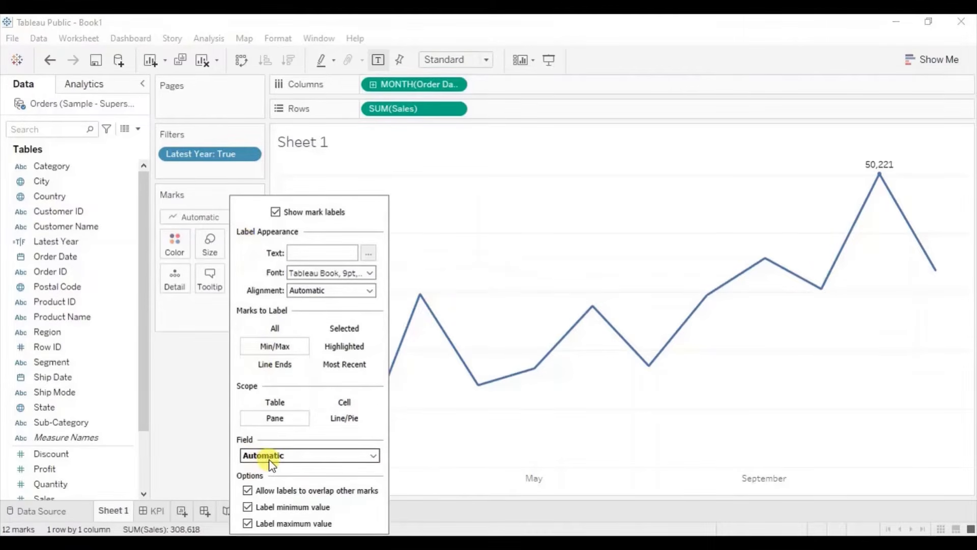
click(294, 460)
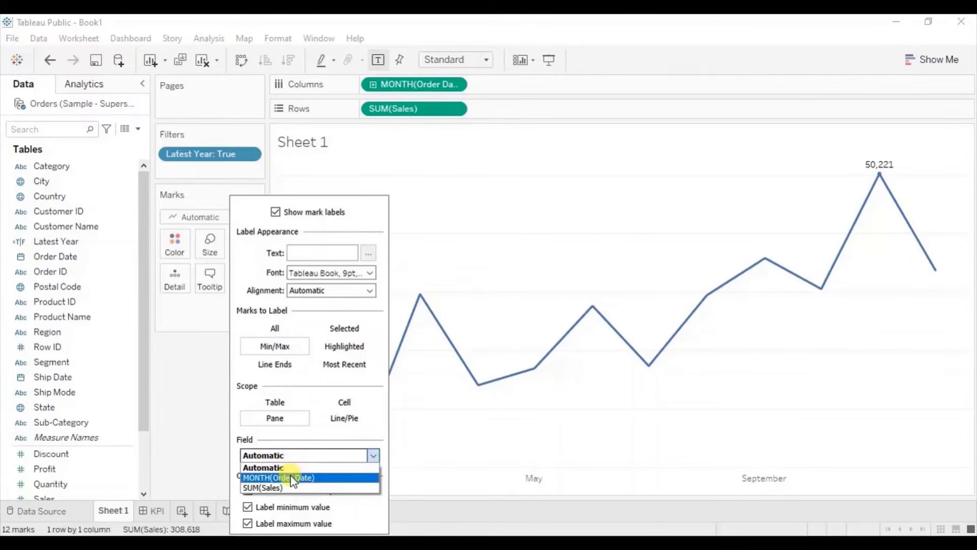
click(294, 478)
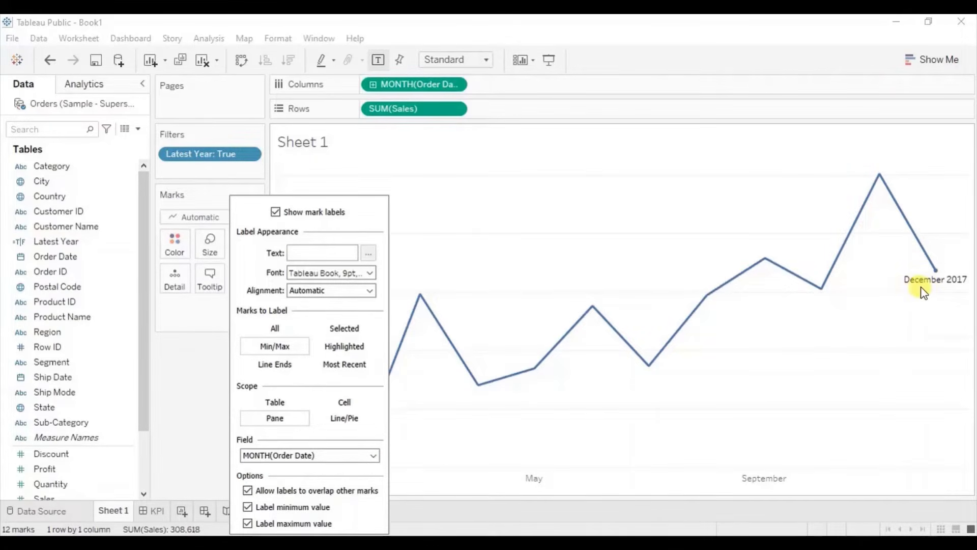
click(172, 381)
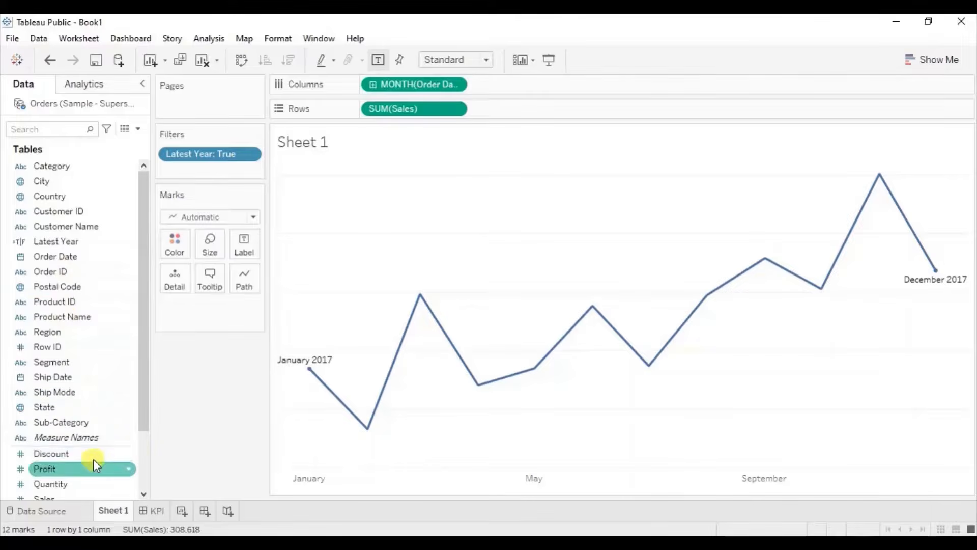
click(141, 450)
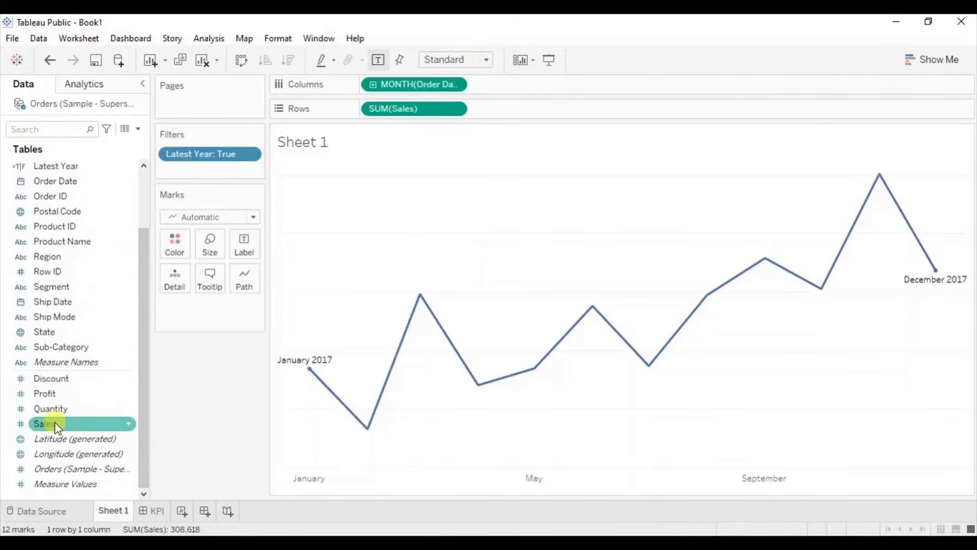
drag(55, 427, 237, 246)
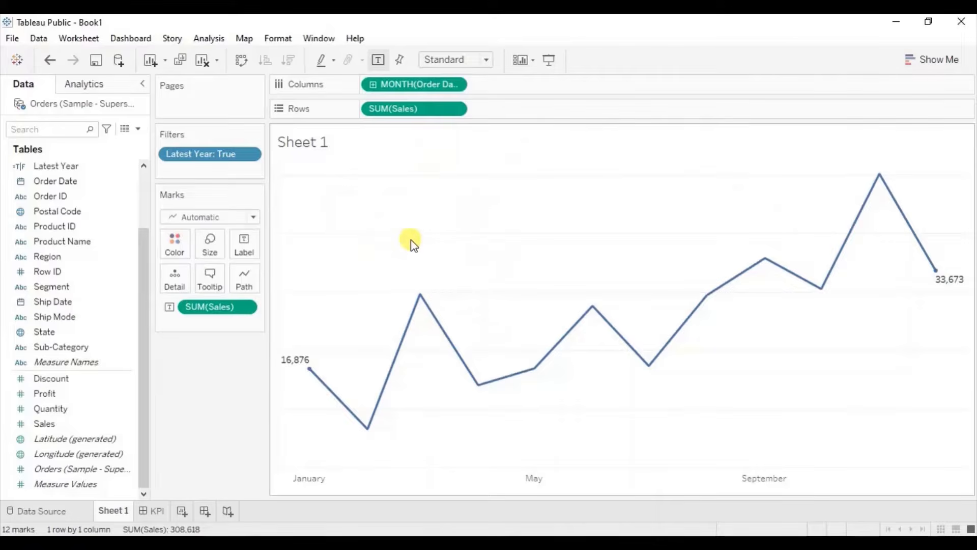
Format the sheet's lines with Axis Ticks and Axis Rulers set to None.
right_click(428, 209)
click(446, 274)
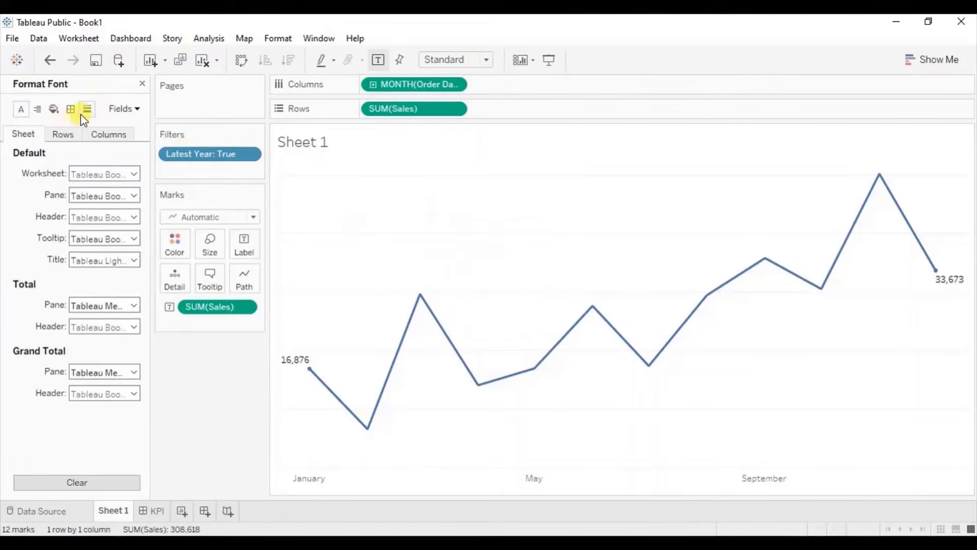
click(85, 113)
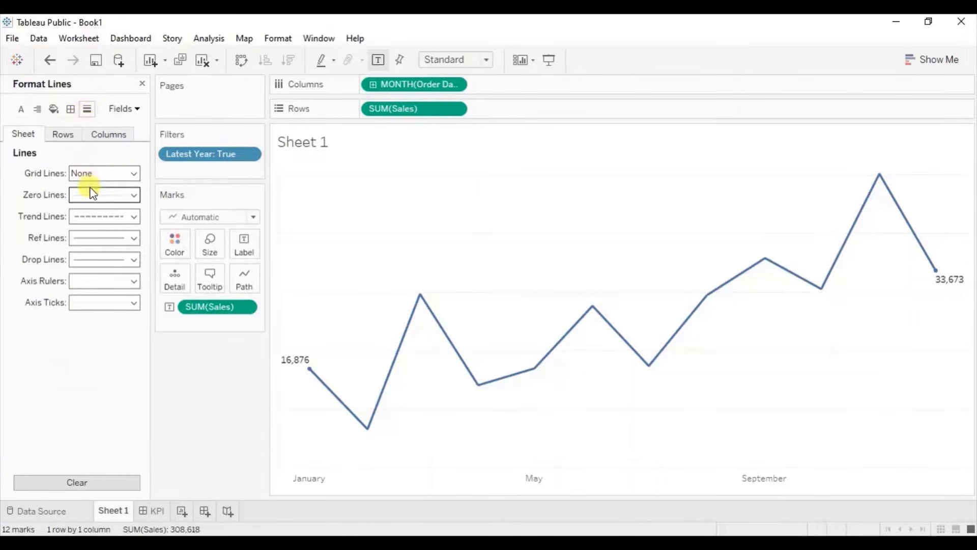
click(89, 308)
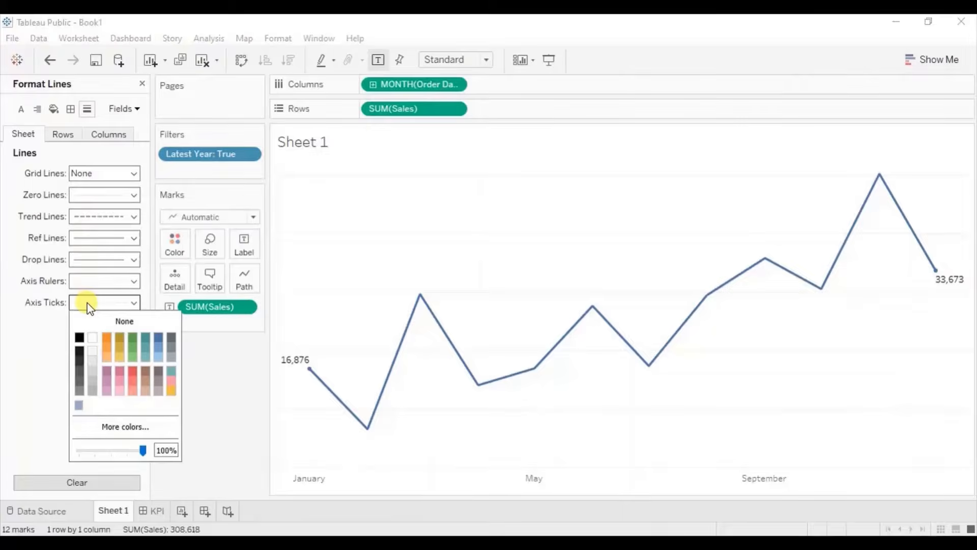
click(100, 321)
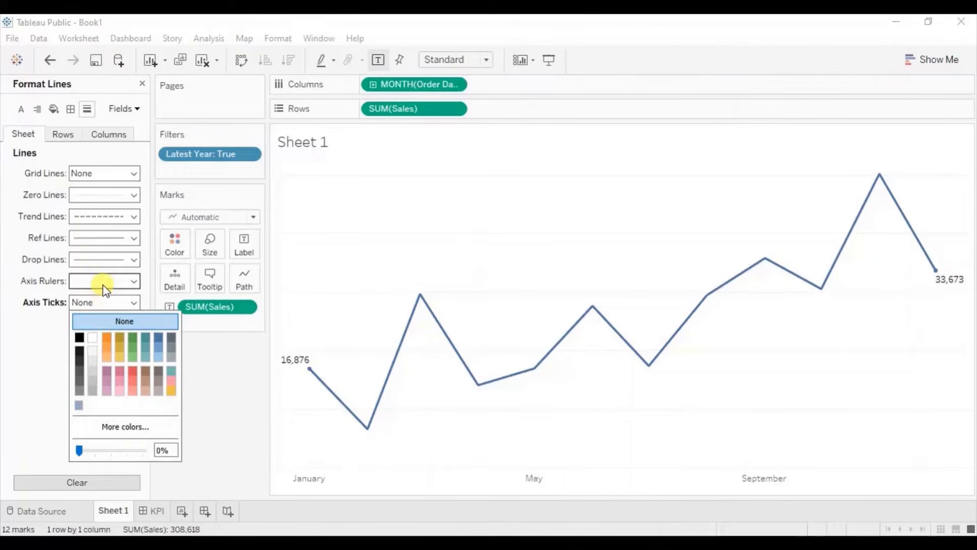
click(100, 283)
click(107, 301)
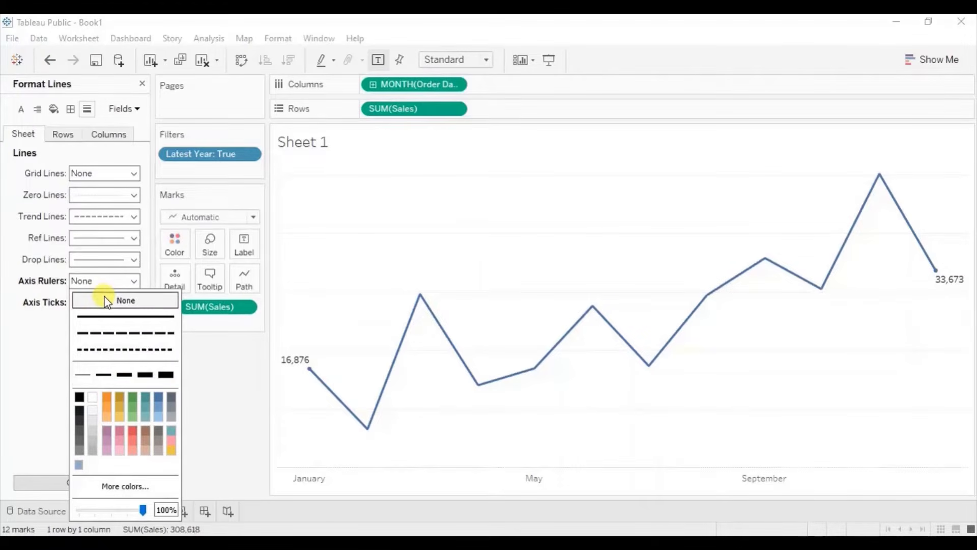
Set the Grid Lines and Zero Lines of the rows to None.
click(73, 138)
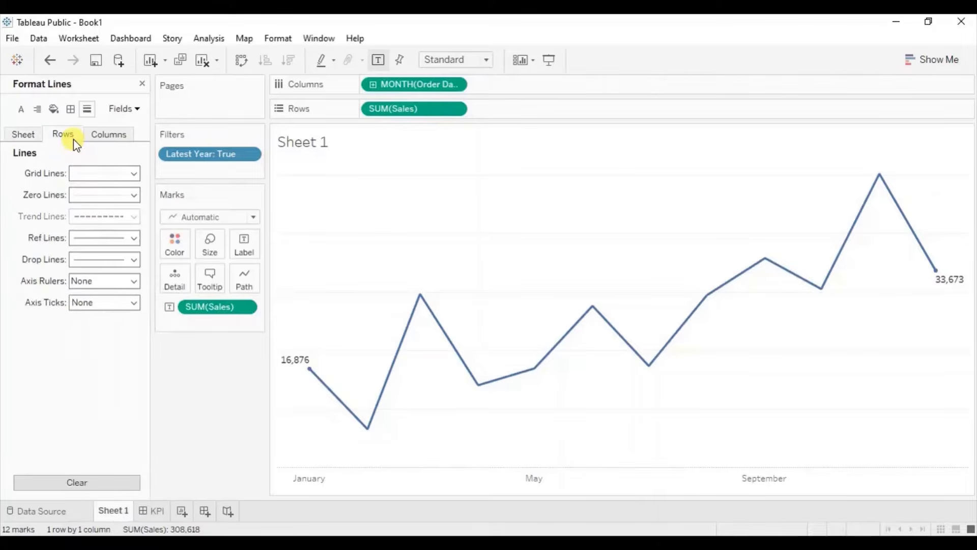
click(88, 175)
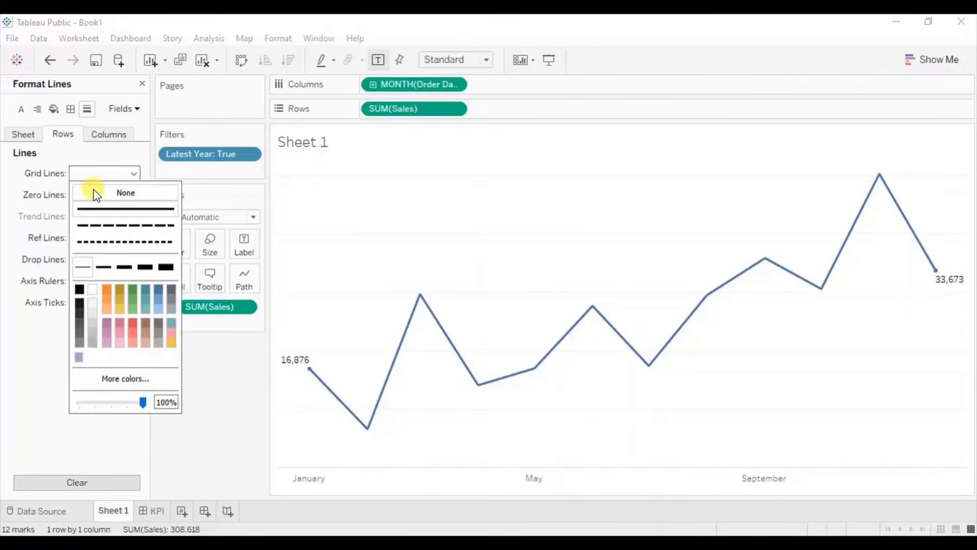
click(95, 194)
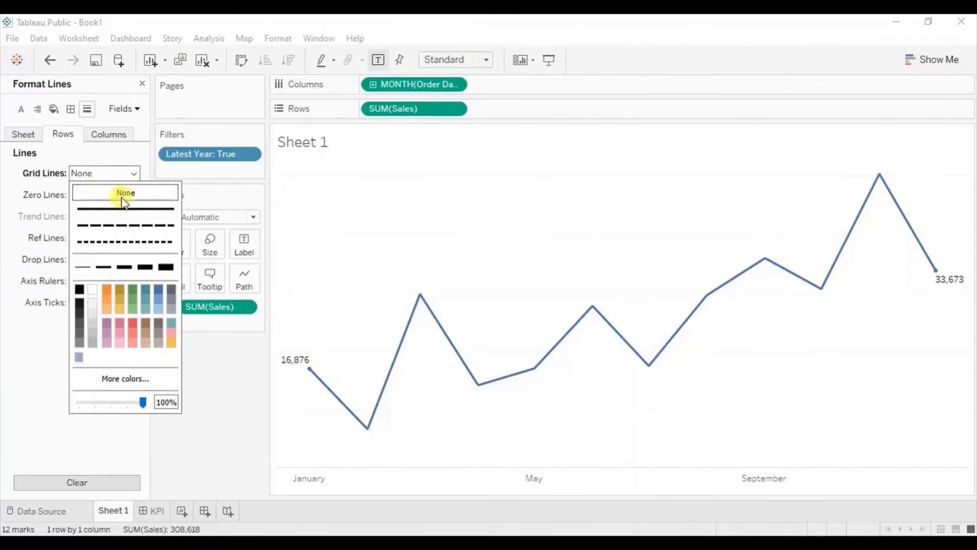
click(83, 150)
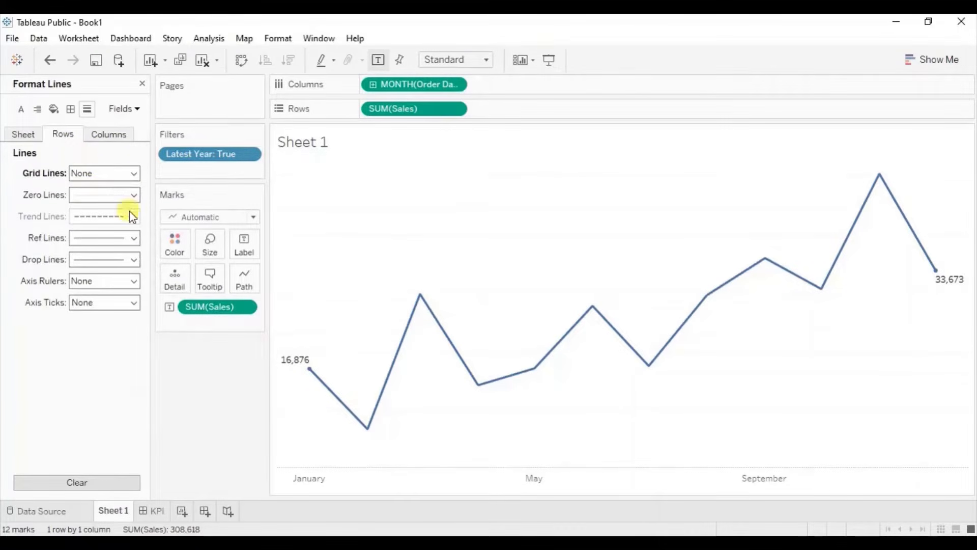
click(98, 196)
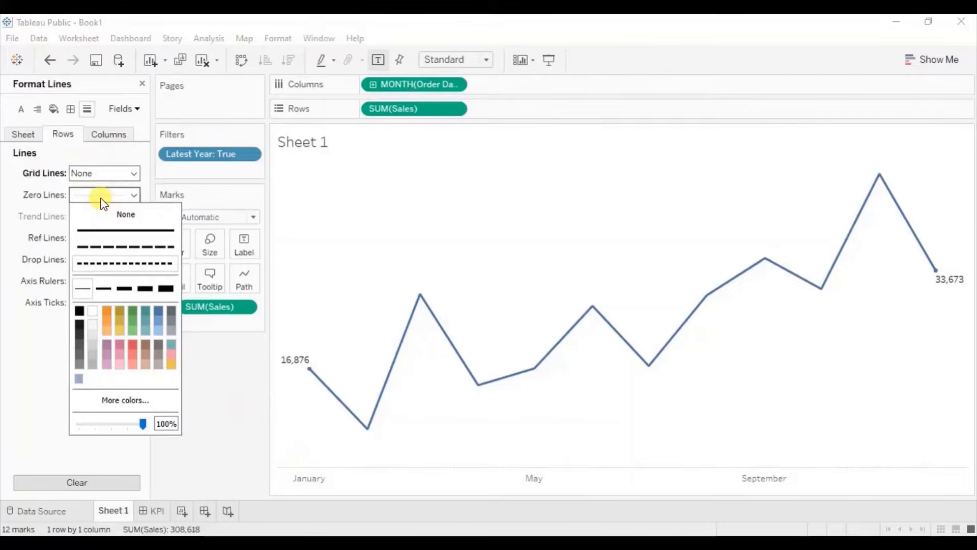
click(123, 217)
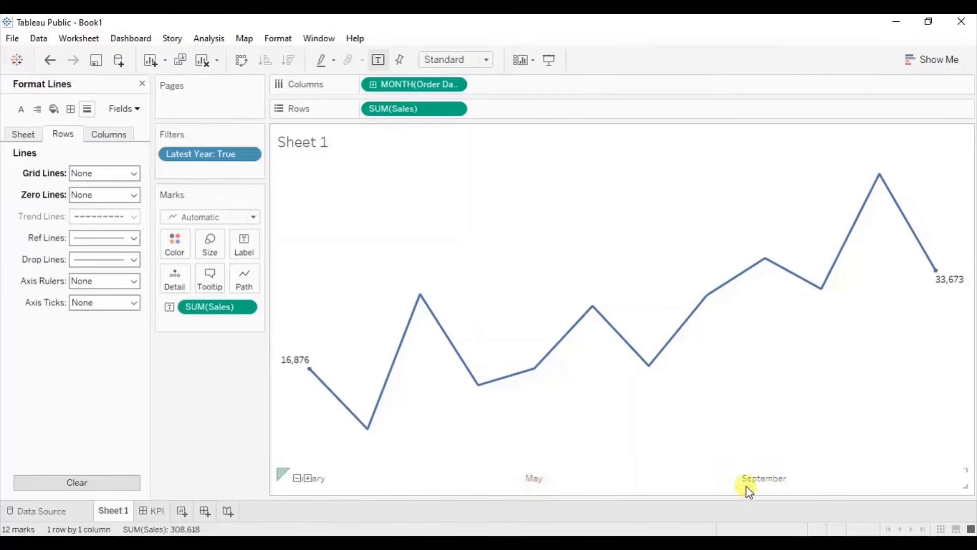
Format the month axis so its scale dates use the March, 2001 style.
right_click(759, 486)
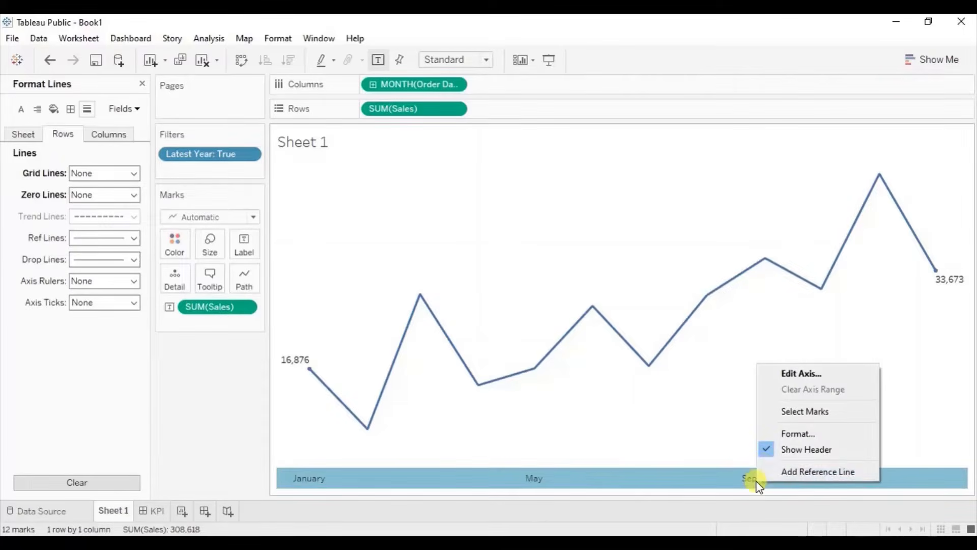
click(780, 433)
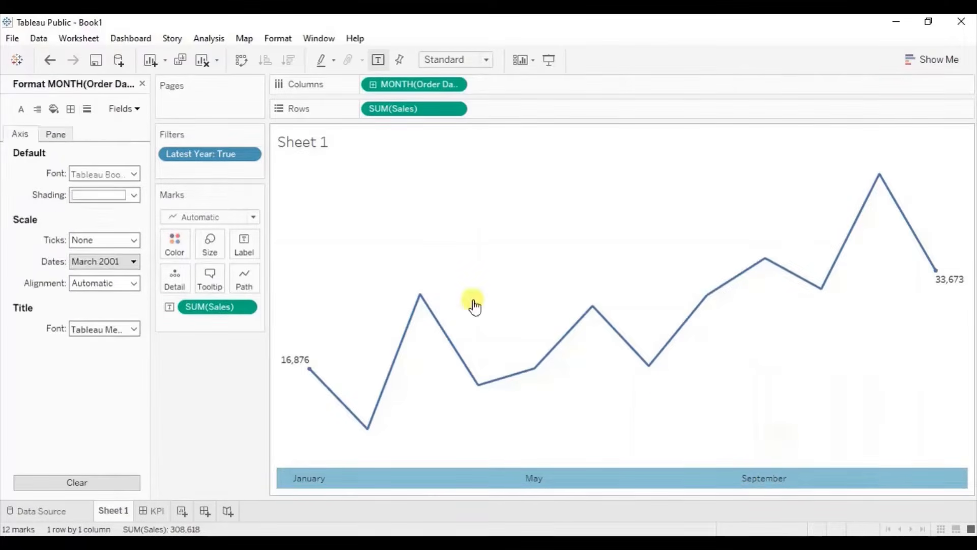
click(91, 262)
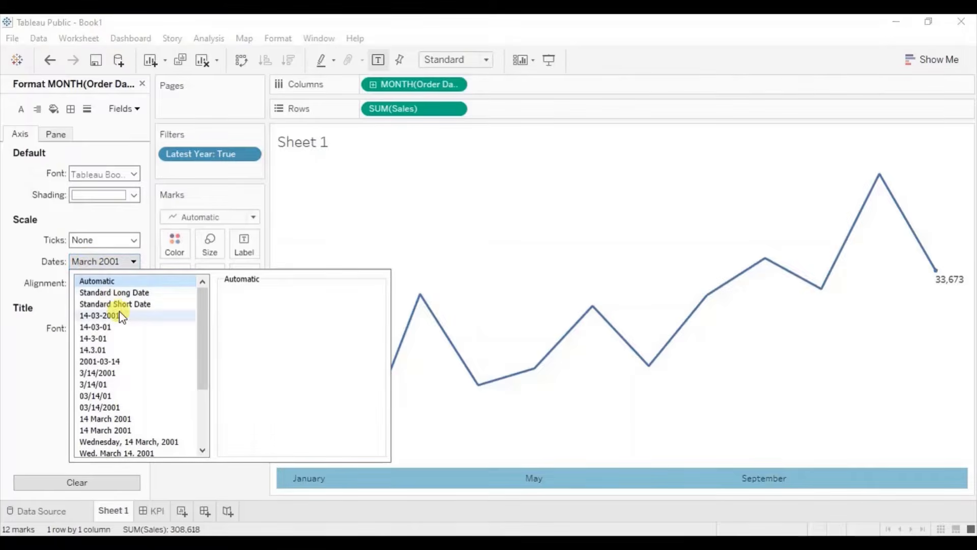
click(200, 411)
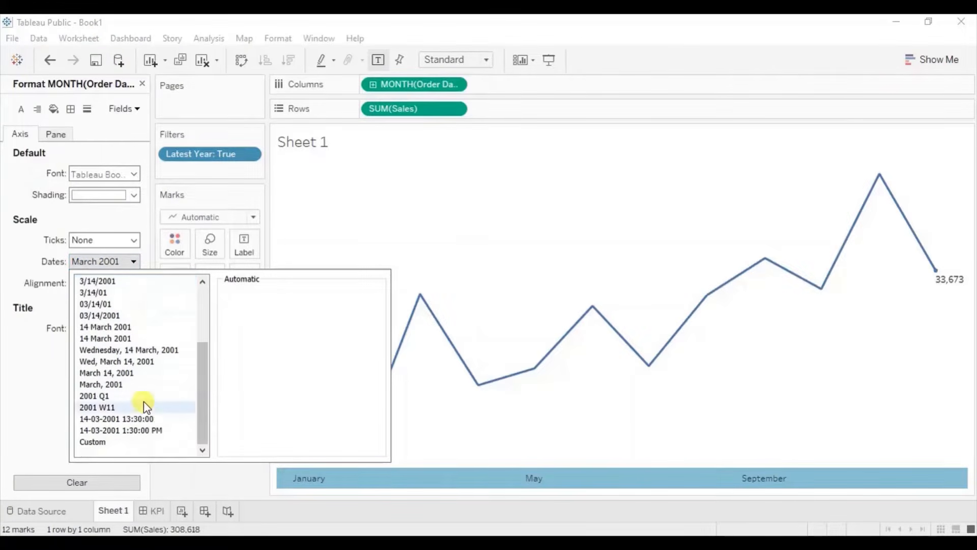
click(108, 383)
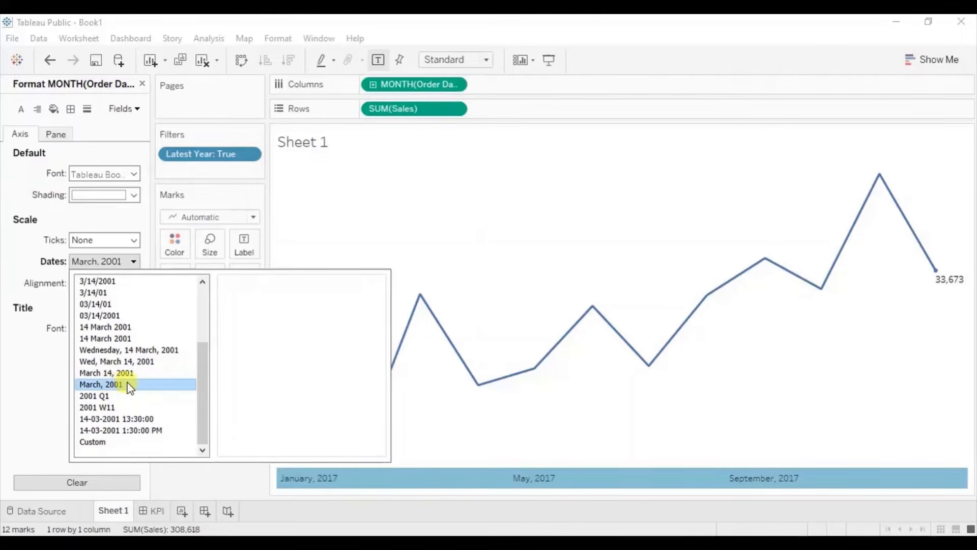
Switch the month axis's dates to a custom format and reduce it to mmm.
click(98, 441)
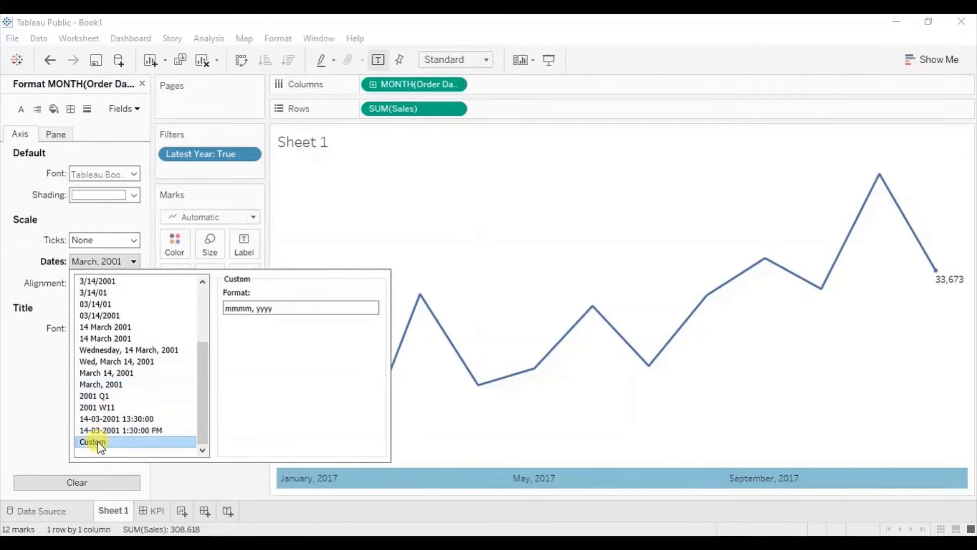
click(253, 309)
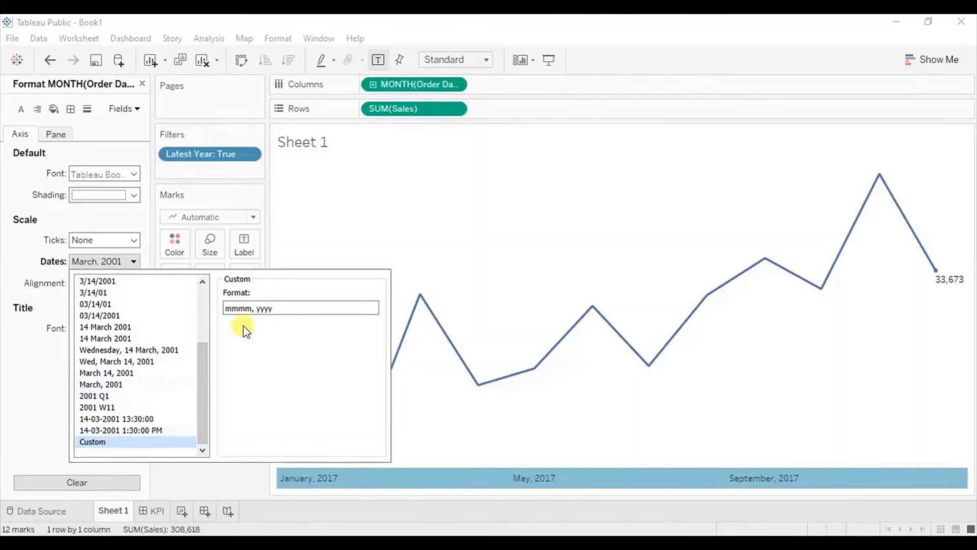
click(252, 308)
key(BackSpace)
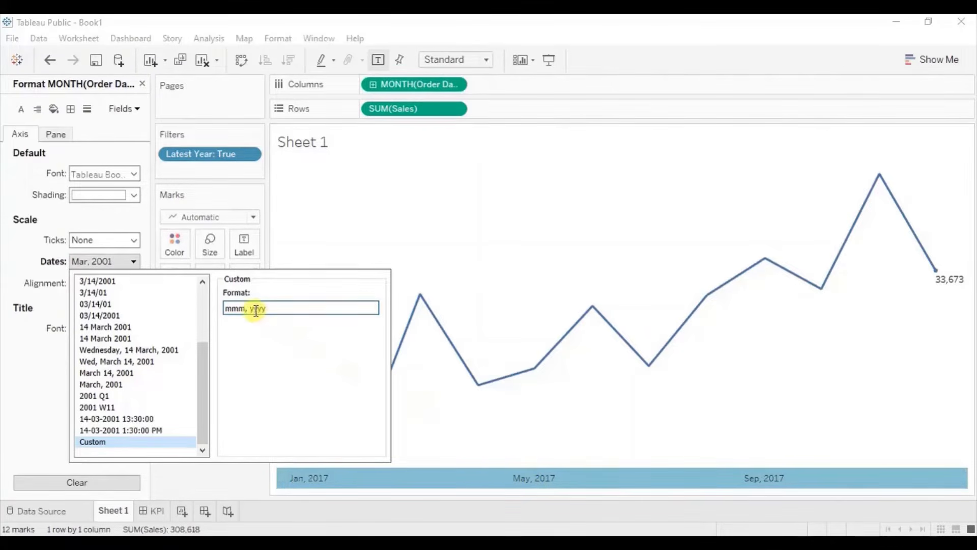
drag(250, 308, 283, 308)
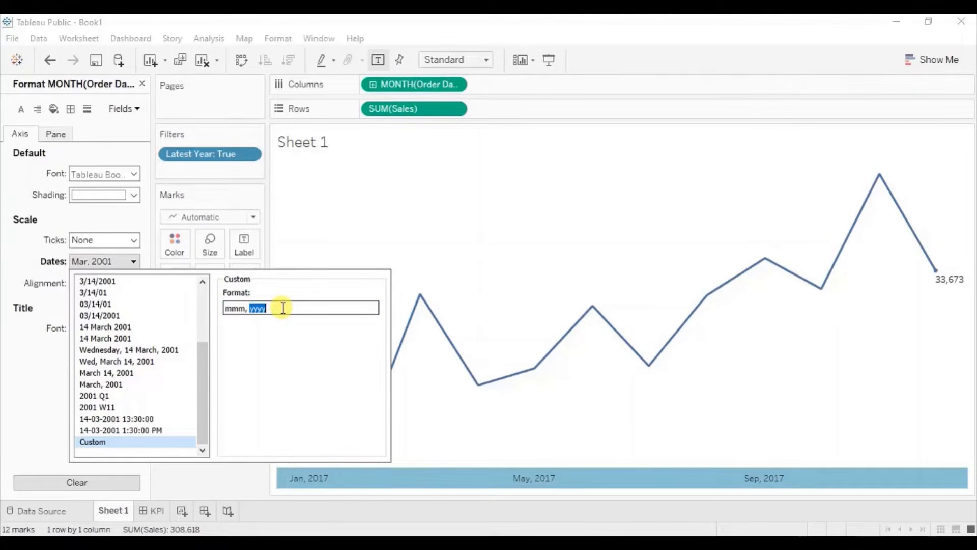
key(BackSpace)
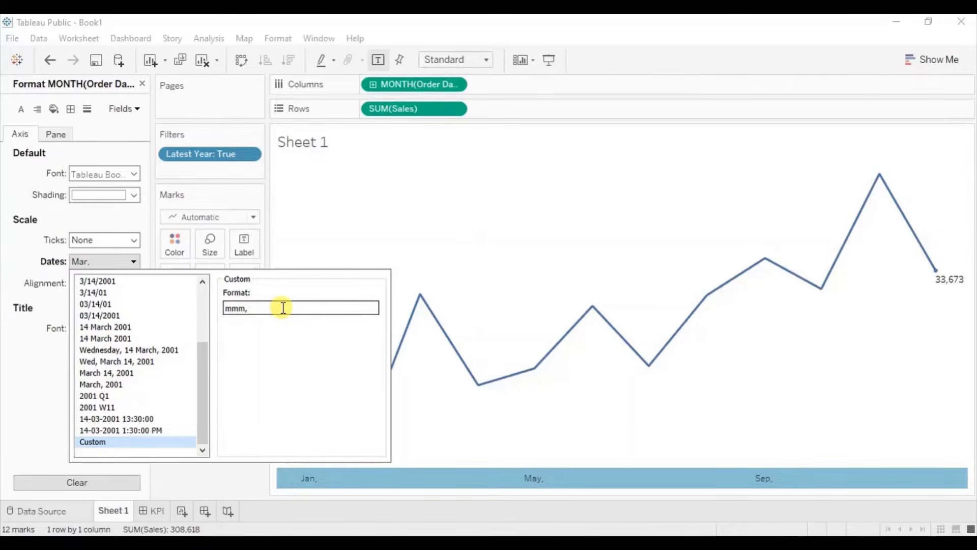
key(BackSpace)
key(BackSpace)
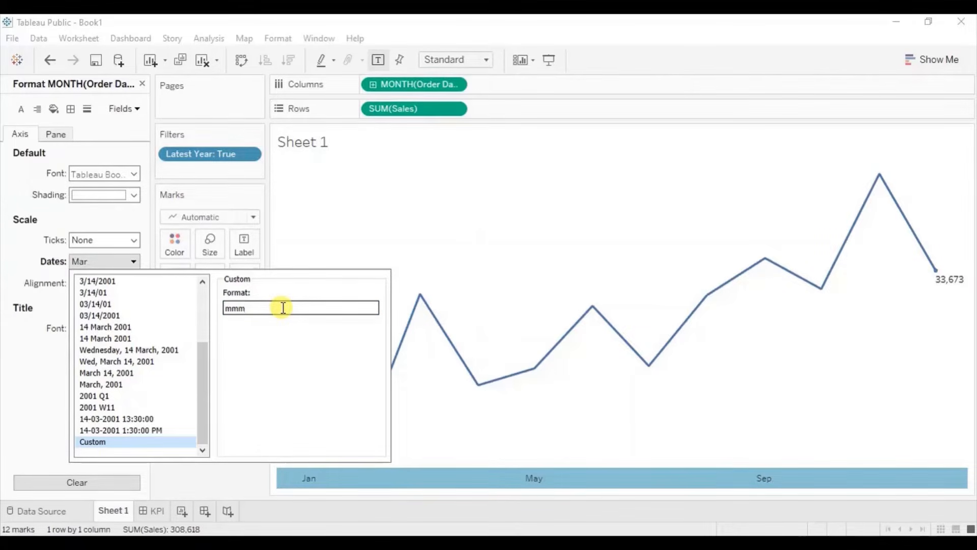
Apply the custom month format to the axis and set the sales line's color to black.
click(230, 475)
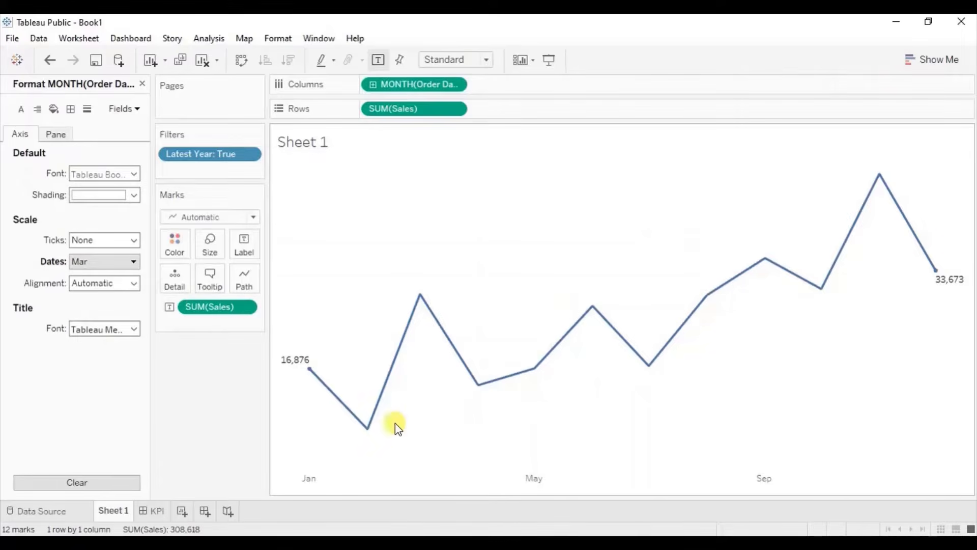
mouse_move(312, 377)
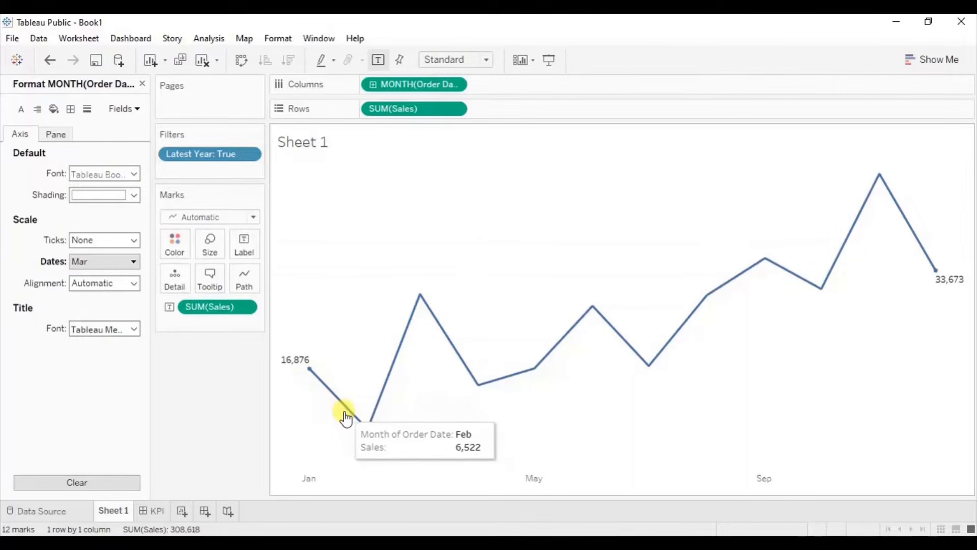
mouse_move(444, 336)
mouse_move(389, 360)
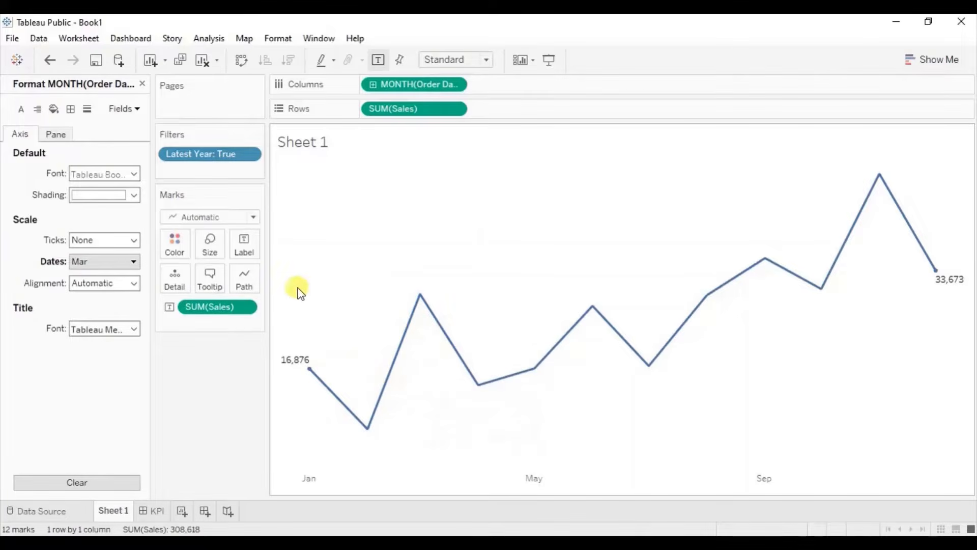
click(175, 249)
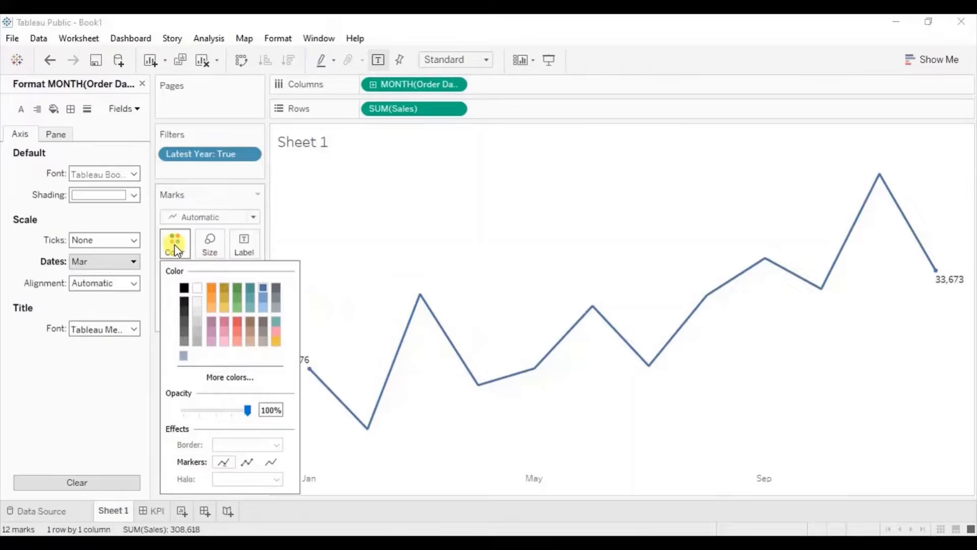
click(184, 290)
click(318, 283)
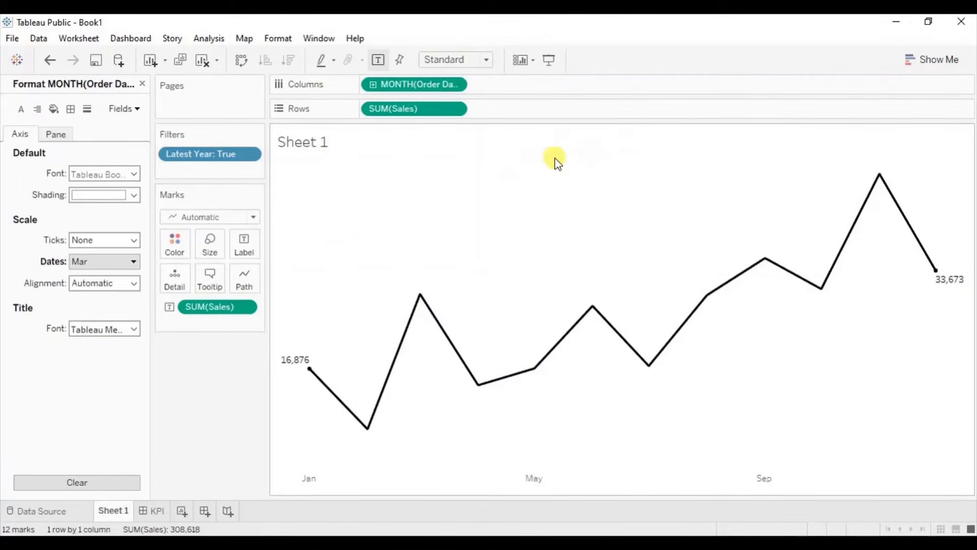
Examine the KPI dashboard's sales and profit figures and trend lines, returning to Sheet 1.
click(151, 511)
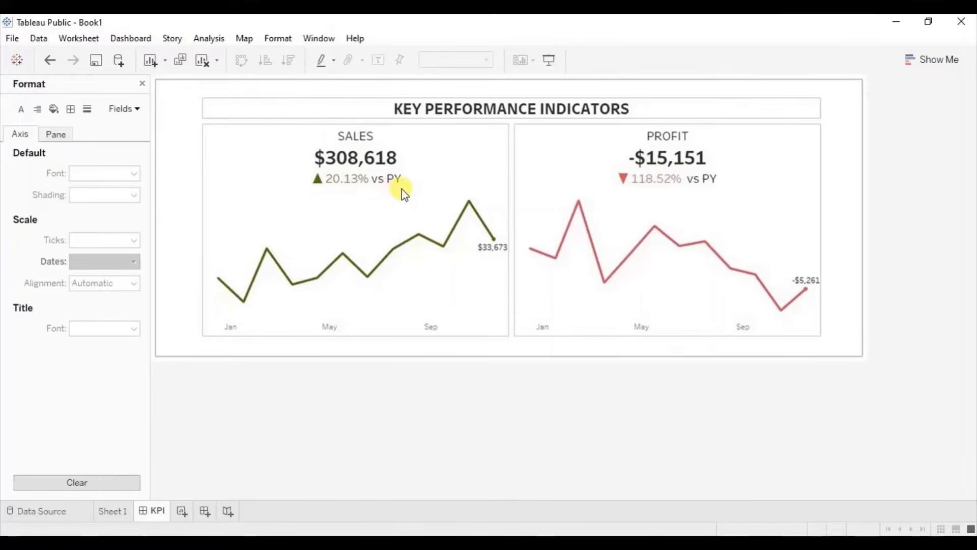
click(111, 509)
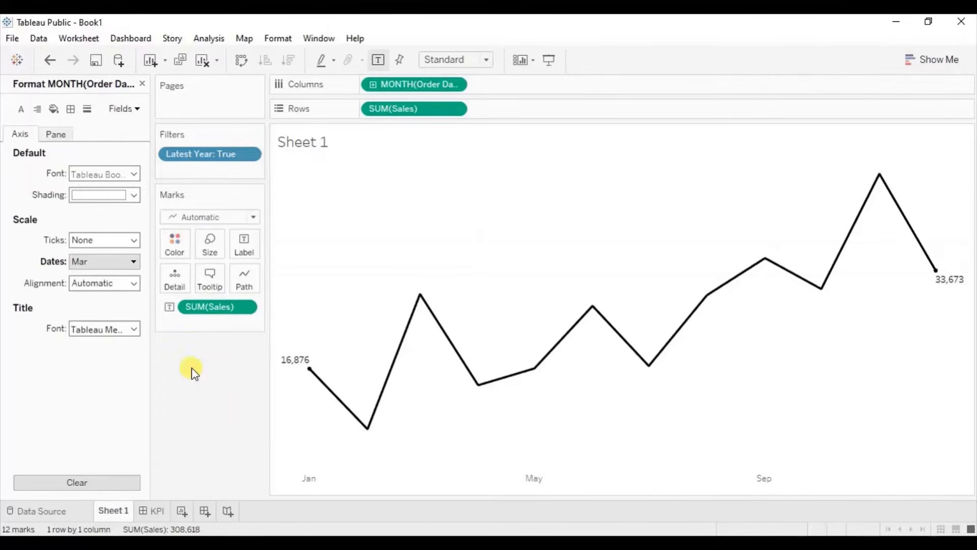
Close the axis formatting and create a calculated field named Latest Year Sales.
click(142, 85)
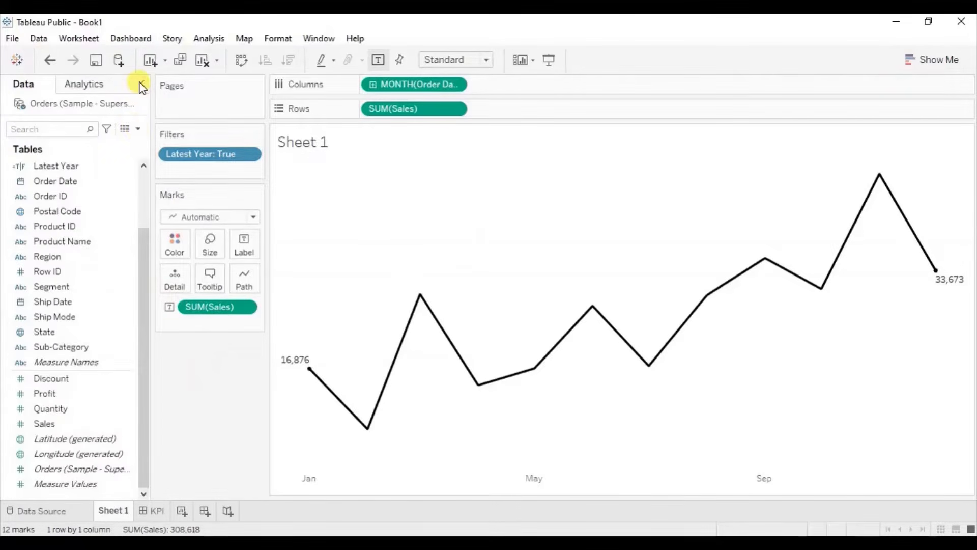
click(138, 130)
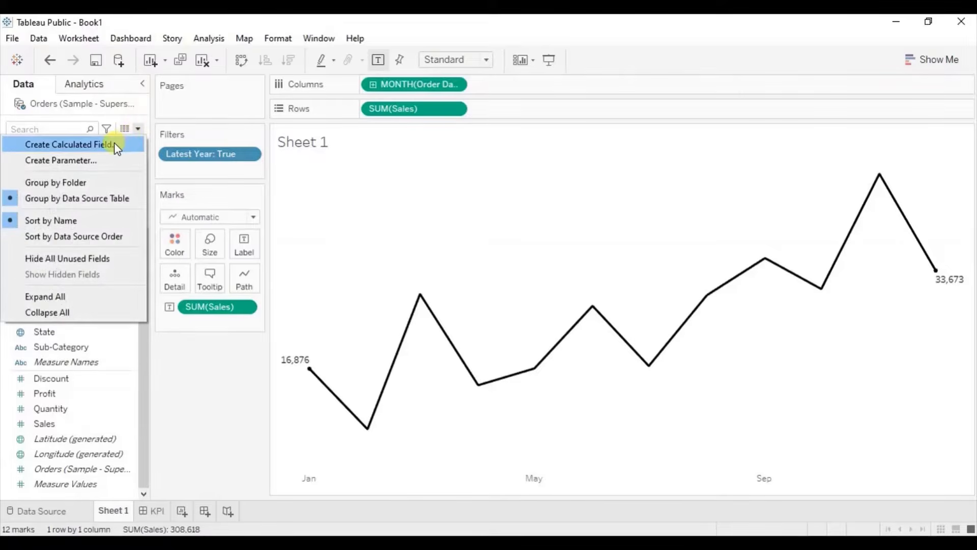
click(117, 144)
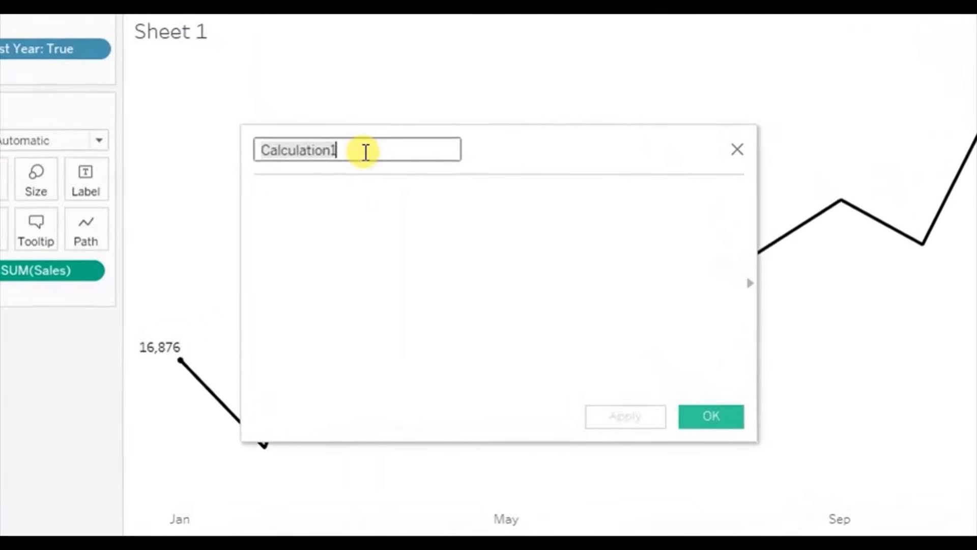
text(Latest)
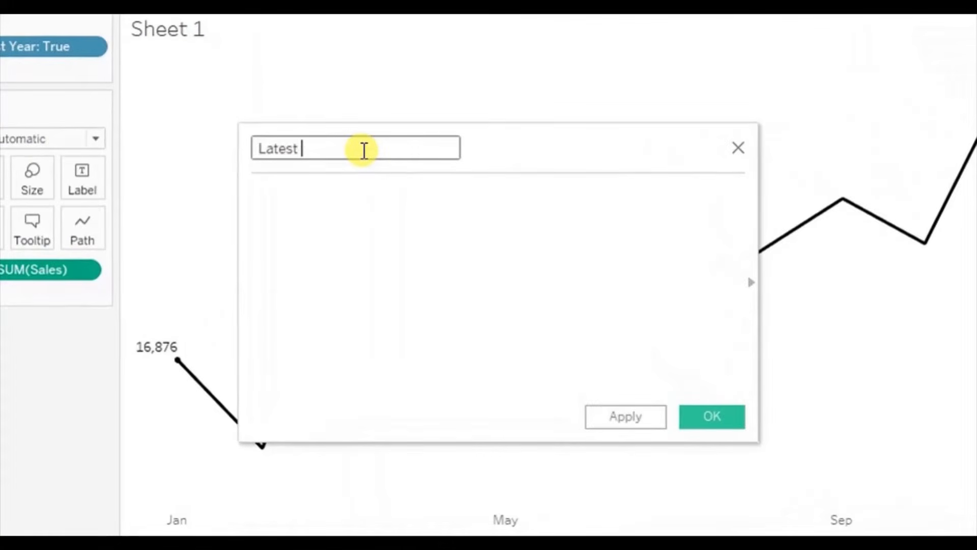
text( Year Sales)
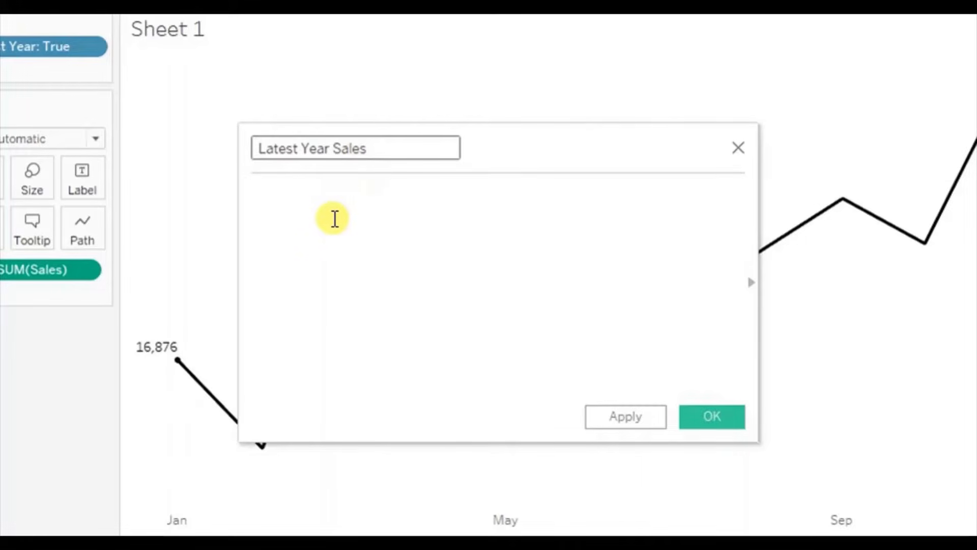
Begin the Latest Year Sales formula with { FIXED : SUM( ).
click(298, 203)
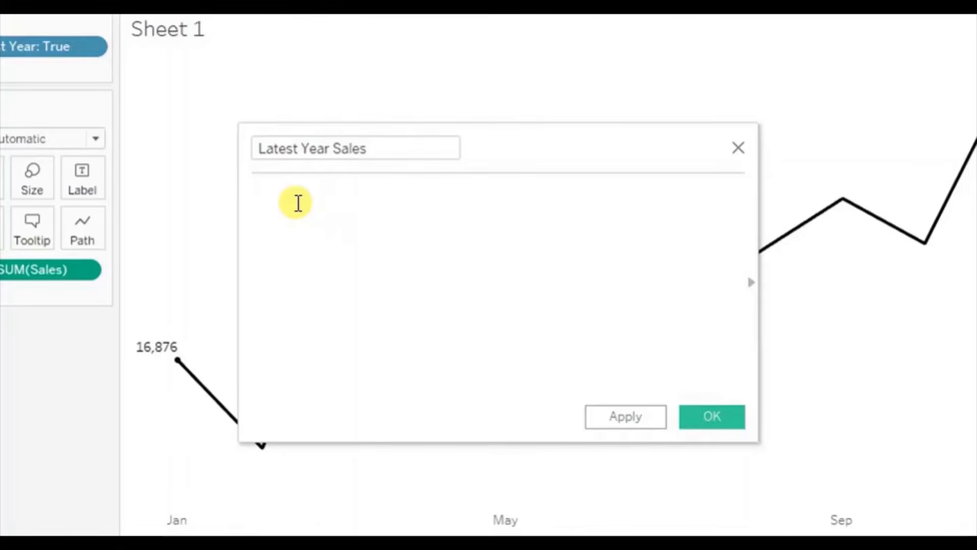
text(fixe)
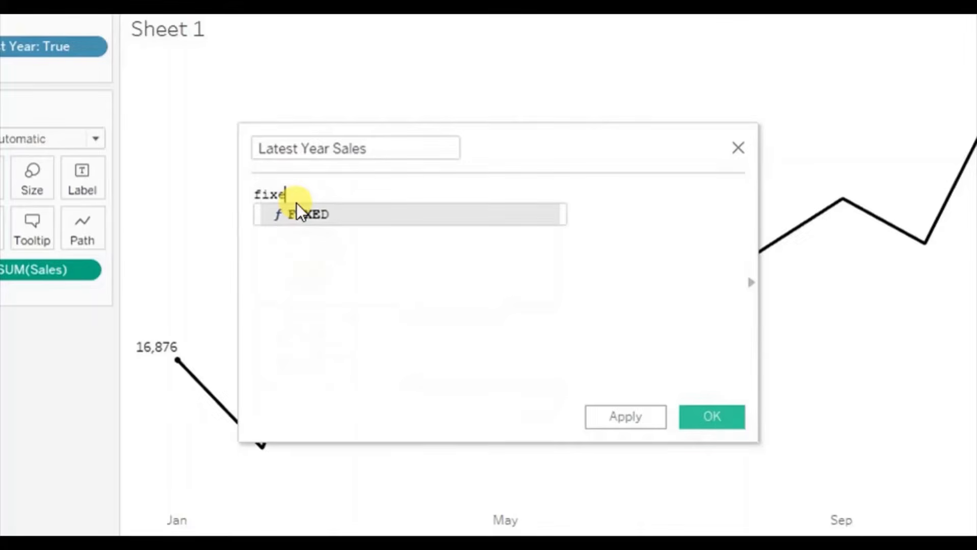
text(d)
key(BackSpace)
key(Return)
text(su)
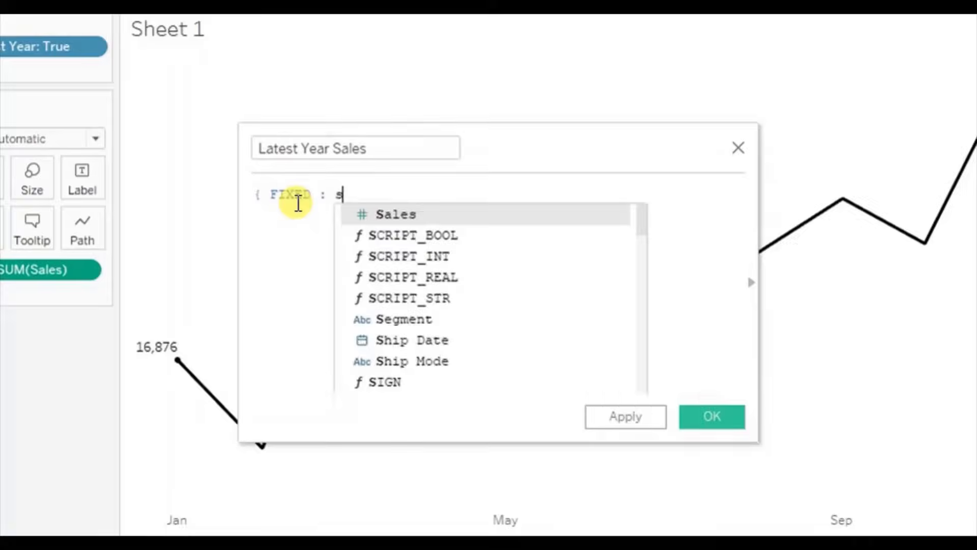
key(Return)
Inside the SUM, start the condition if YEAR([Order Date])=.
text(if)
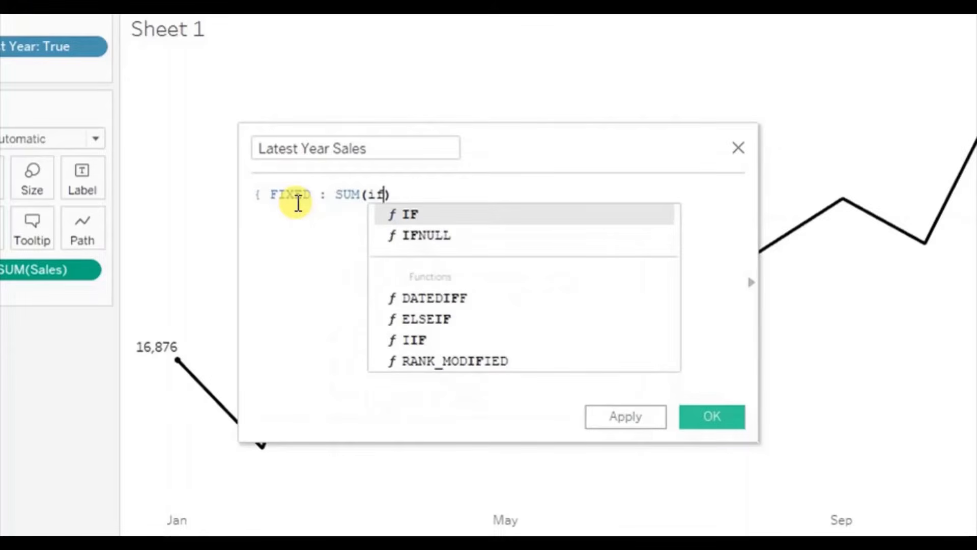
text( year)
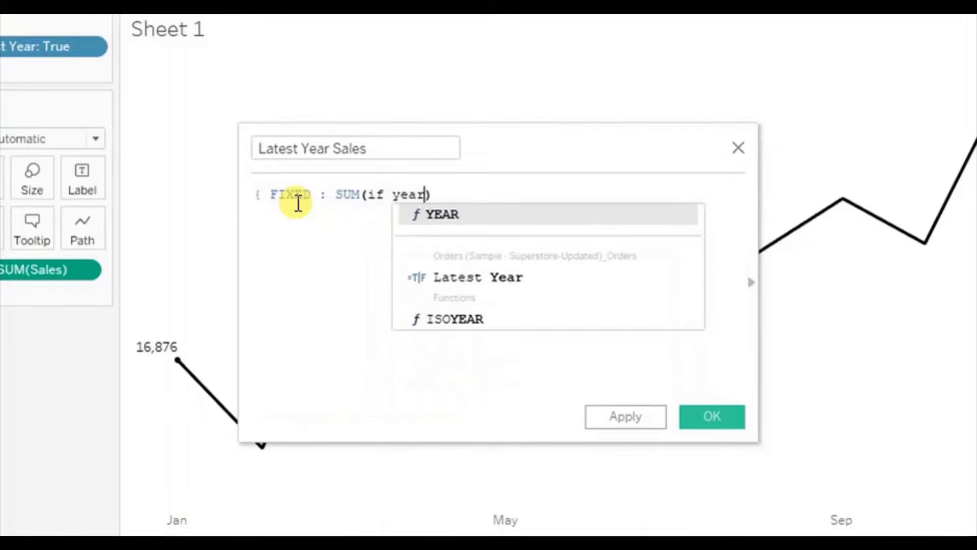
key(Return)
text(ord)
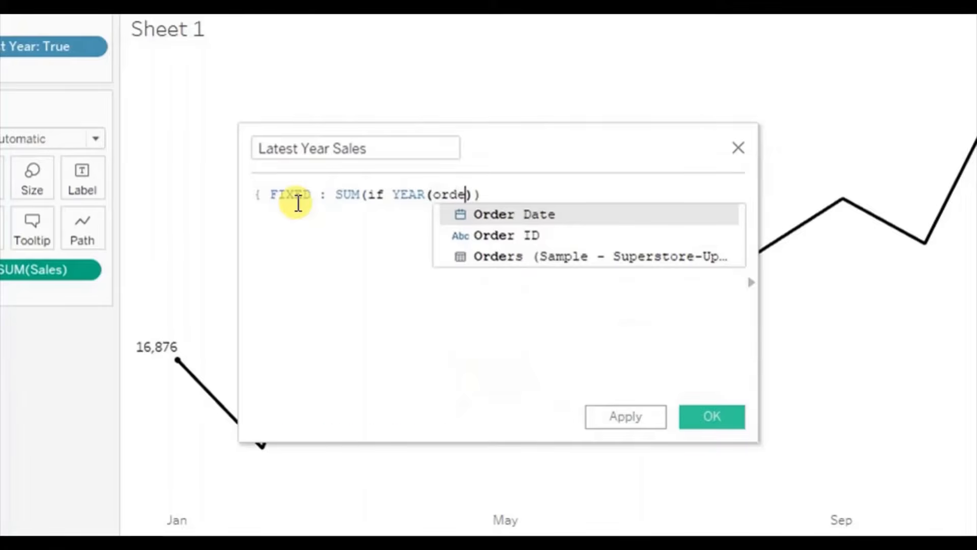
text(e)
key(Return)
key(Right)
text(=)
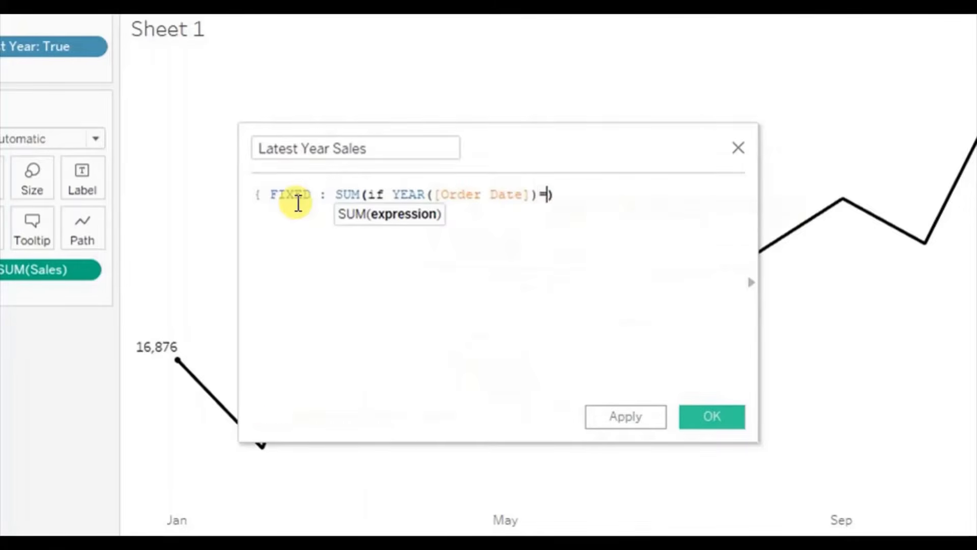
Compare the order year with {MAX(YEAR([Order Date]))} in the formula's condition.
text(max)
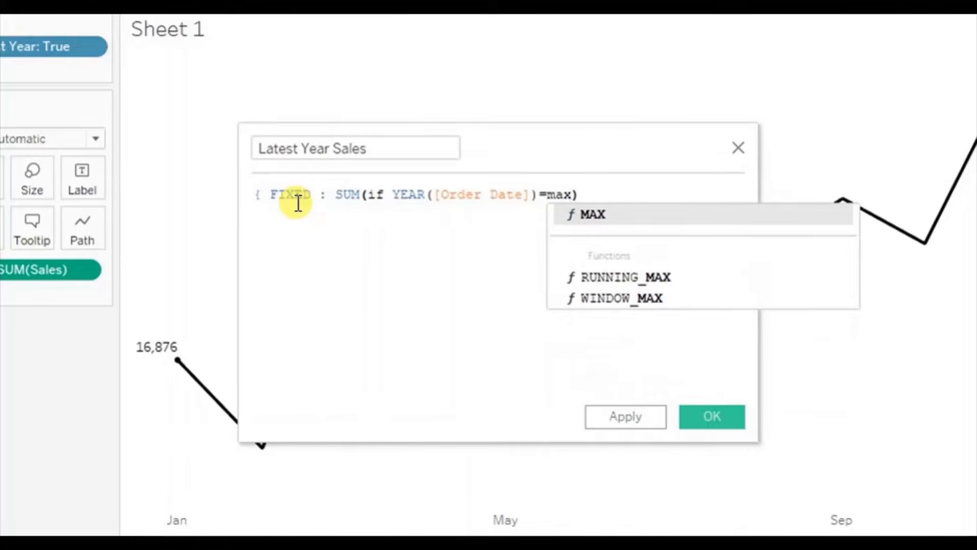
key(Return)
text(year)
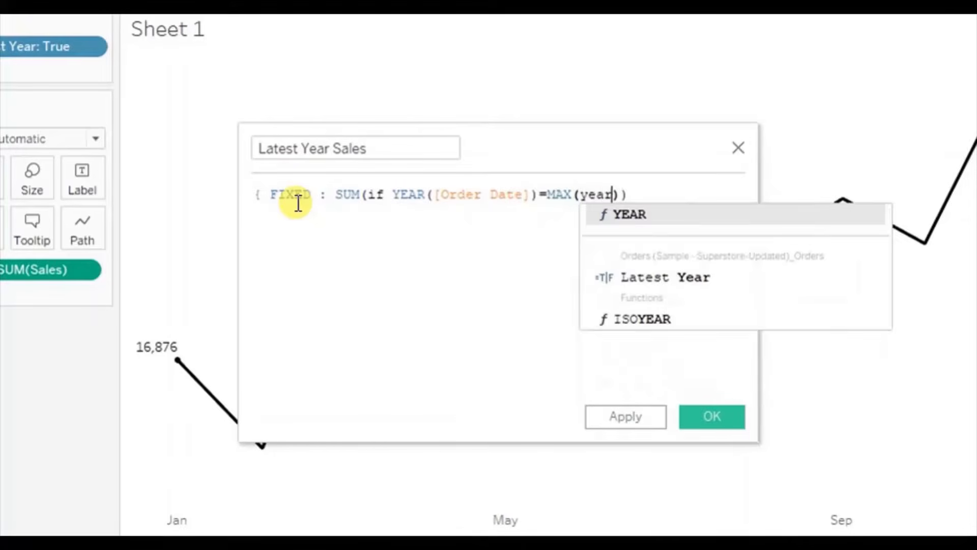
key(Return)
text(ord)
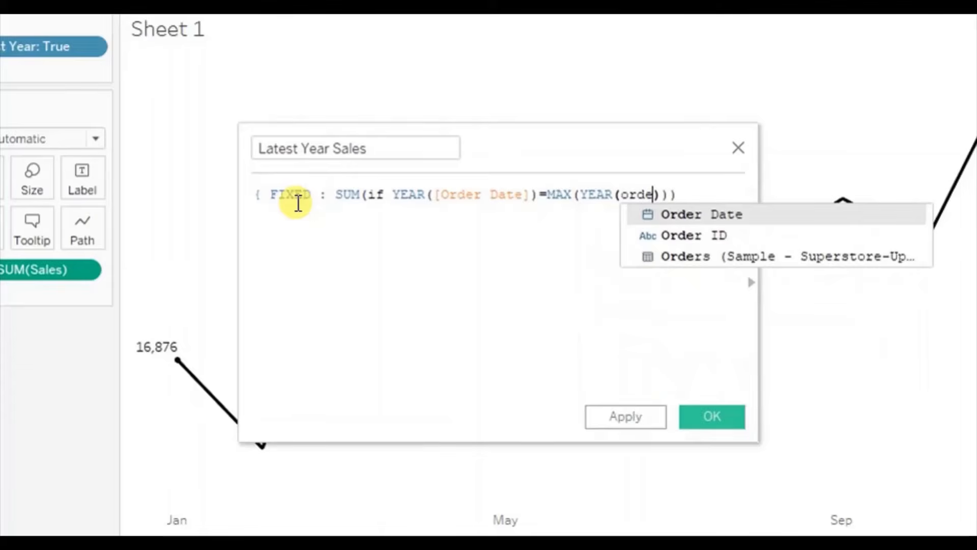
key(Return)
text())
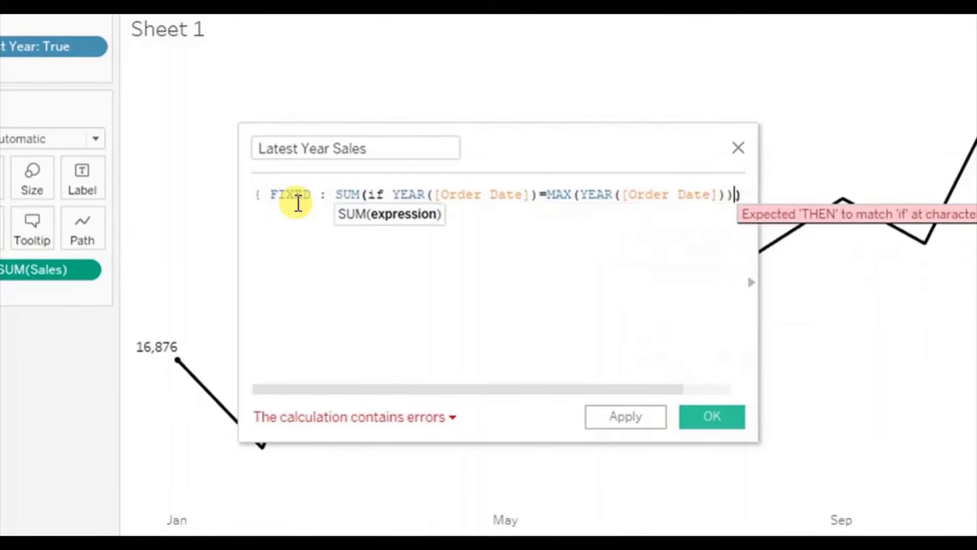
text(})
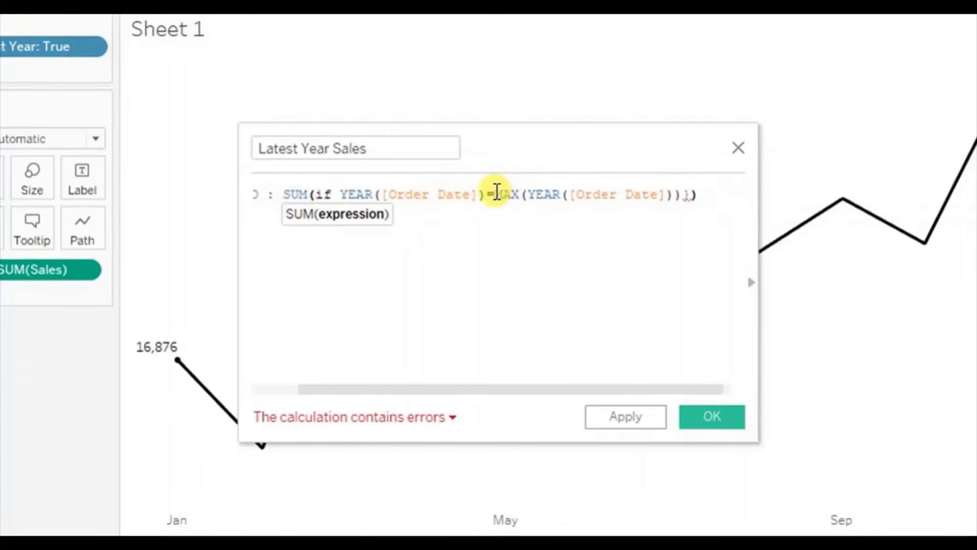
click(496, 194)
text(()
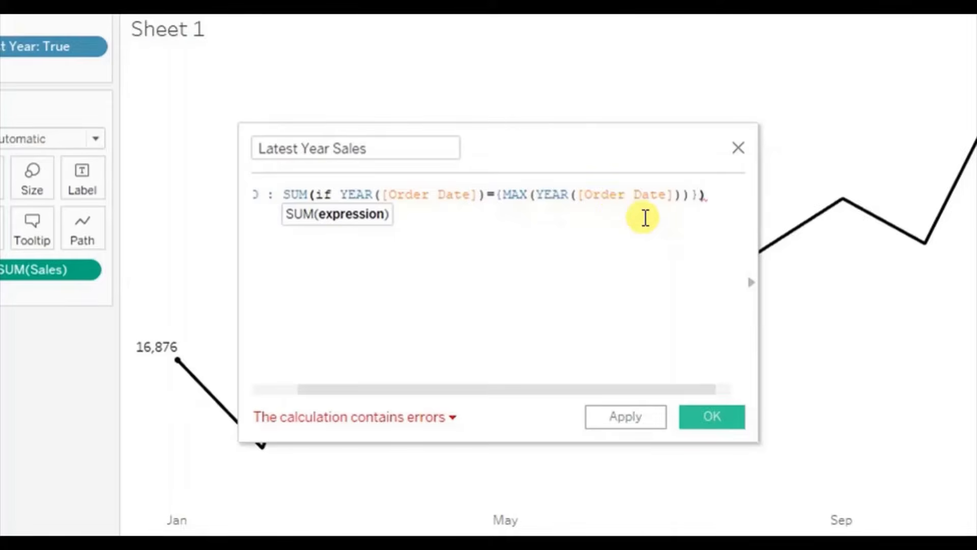
Complete the formula with then, [Sales] end on a new line, and the closing brace.
text(then)
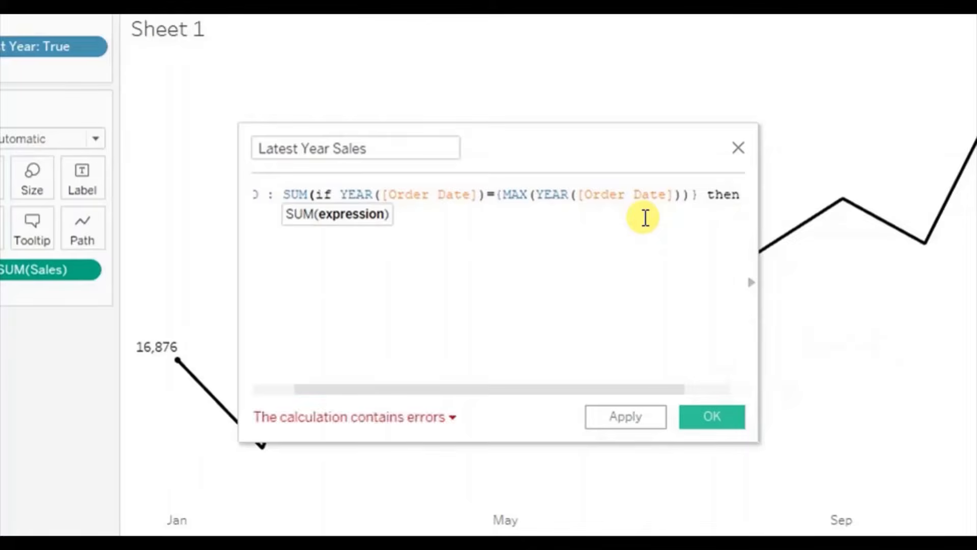
key(Return)
text(sale)
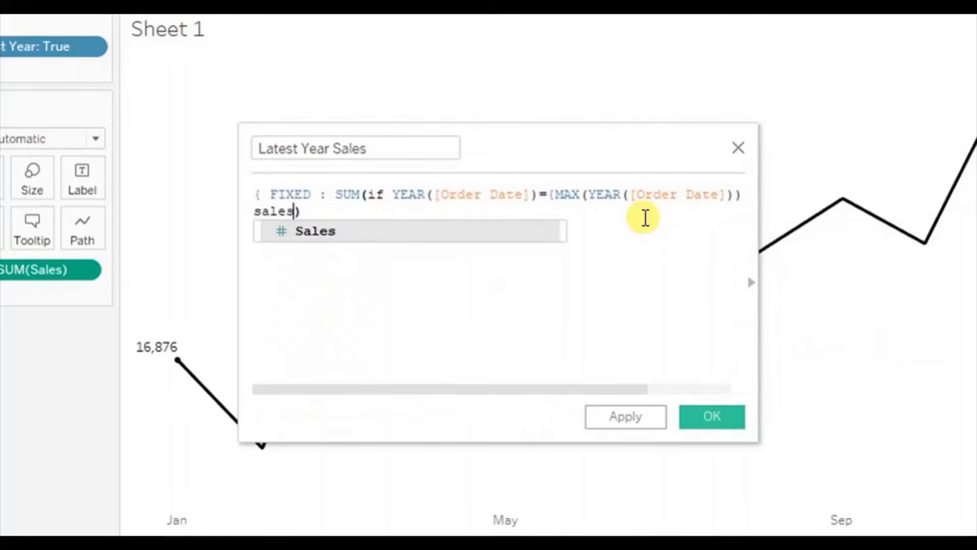
text(s)
key(Return)
text(end)
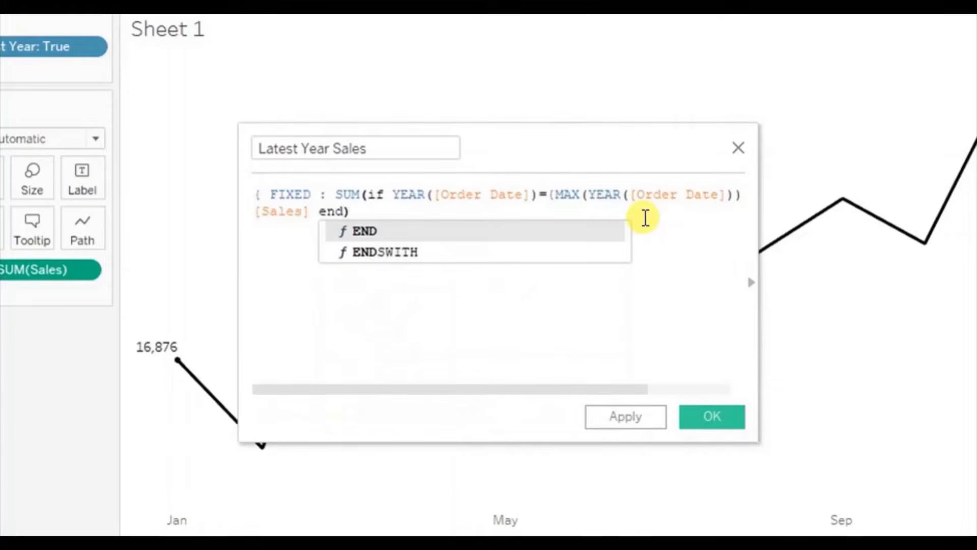
key(Escape)
text())
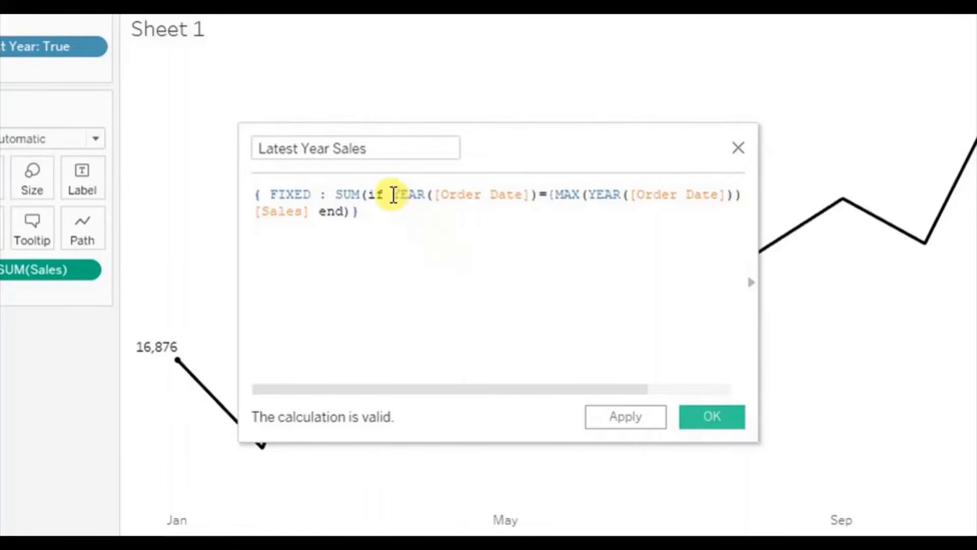
Review the year condition and IF expression in the formula and save the Latest Year Sales field.
drag(394, 195, 735, 194)
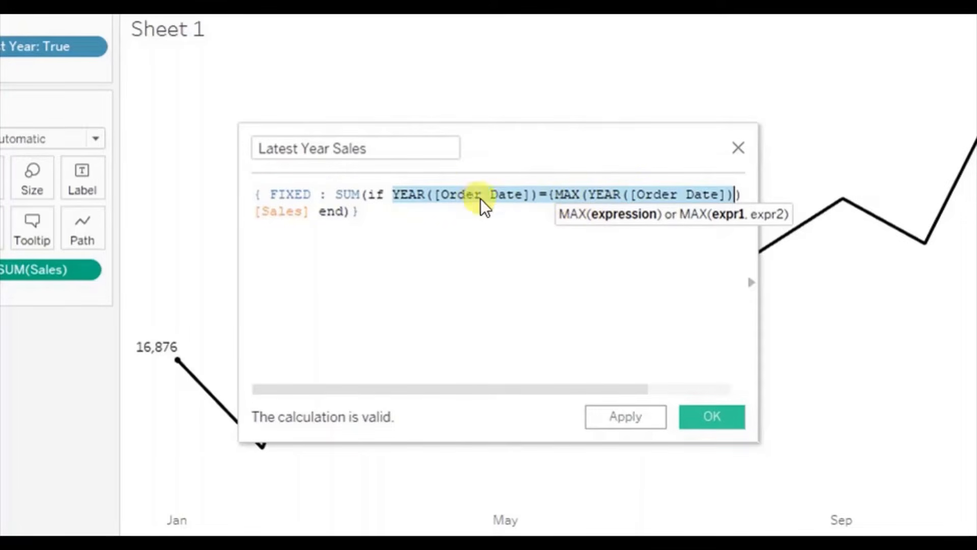
click(442, 216)
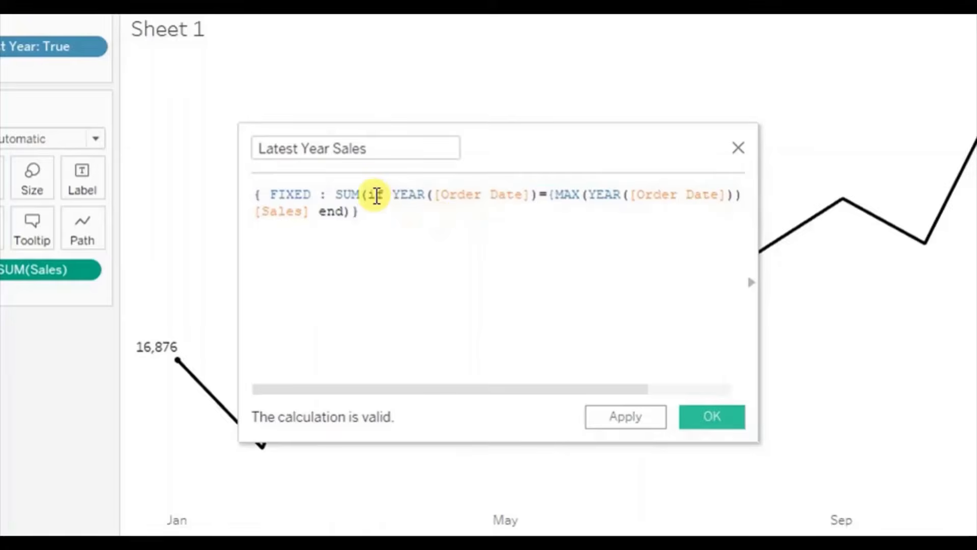
drag(369, 194, 402, 209)
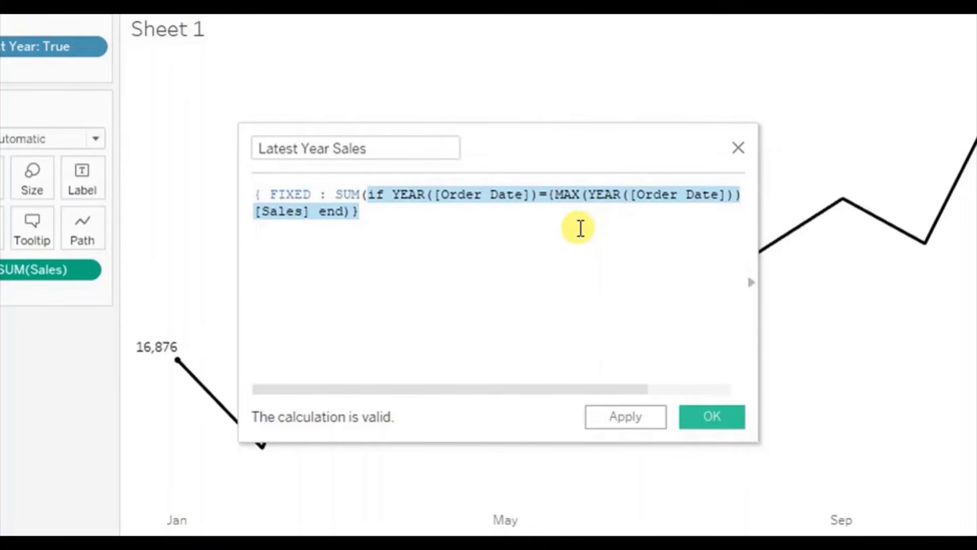
click(697, 415)
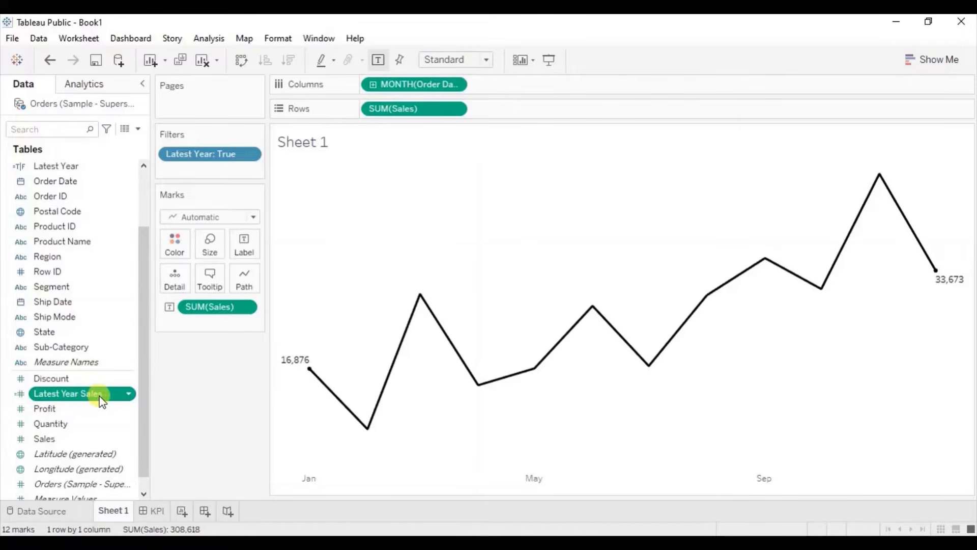
Create a new worksheet and place Order Date on its rows by year.
click(182, 512)
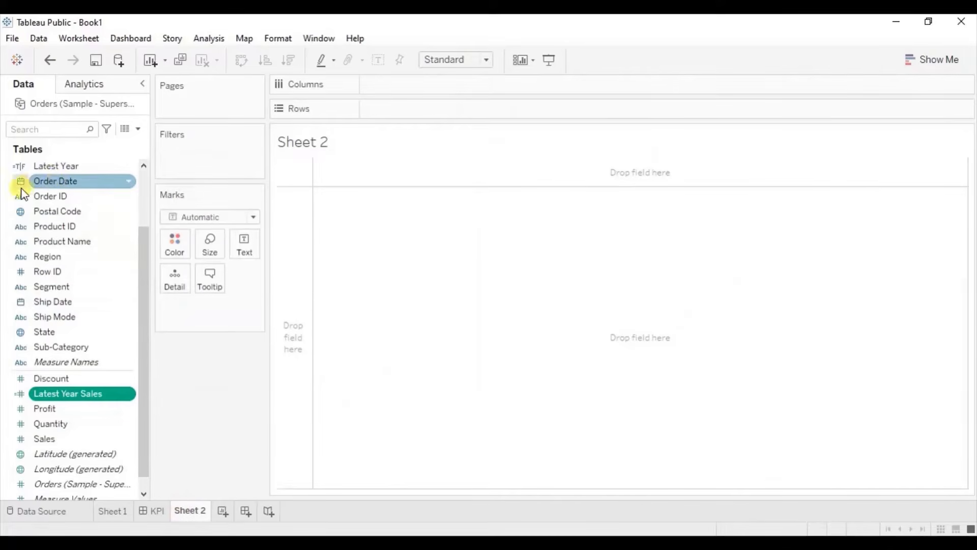
drag(52, 182, 402, 109)
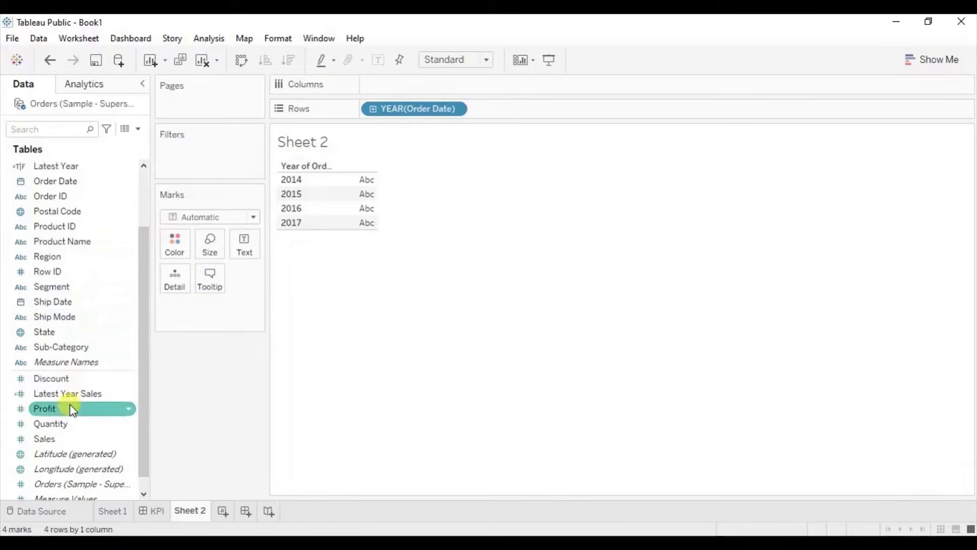
Add Sales and Latest Year Sales to the yearly table and compare their 2017 values.
drag(66, 441, 245, 252)
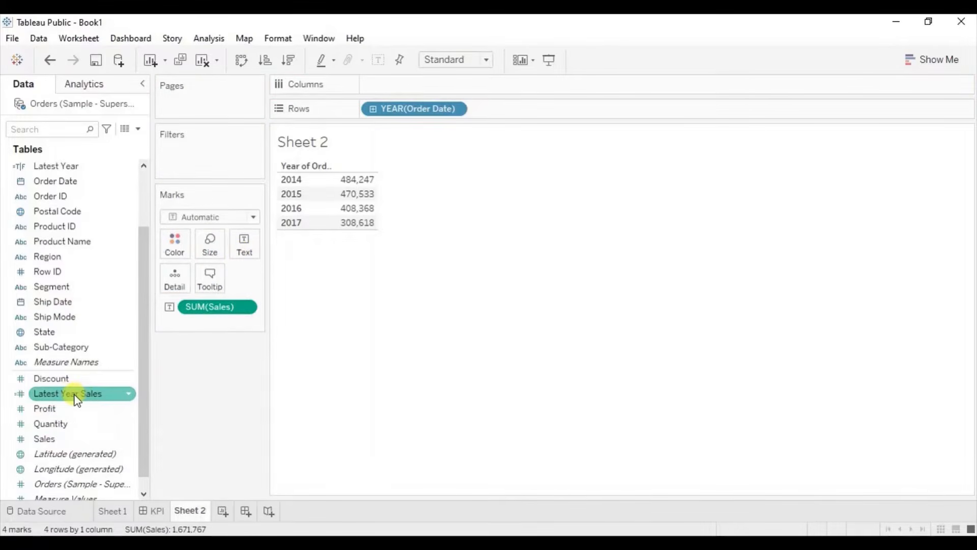
drag(77, 400, 350, 219)
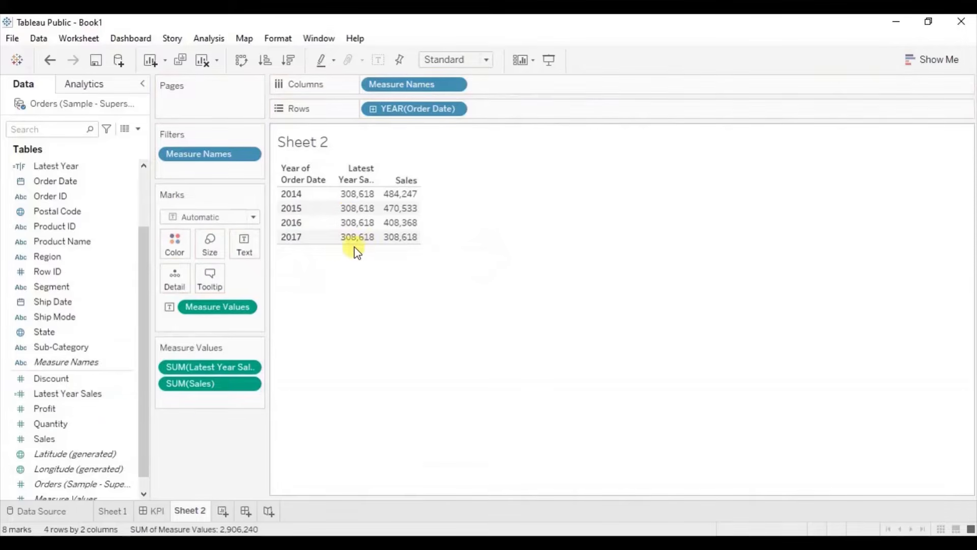
mouse_move(397, 248)
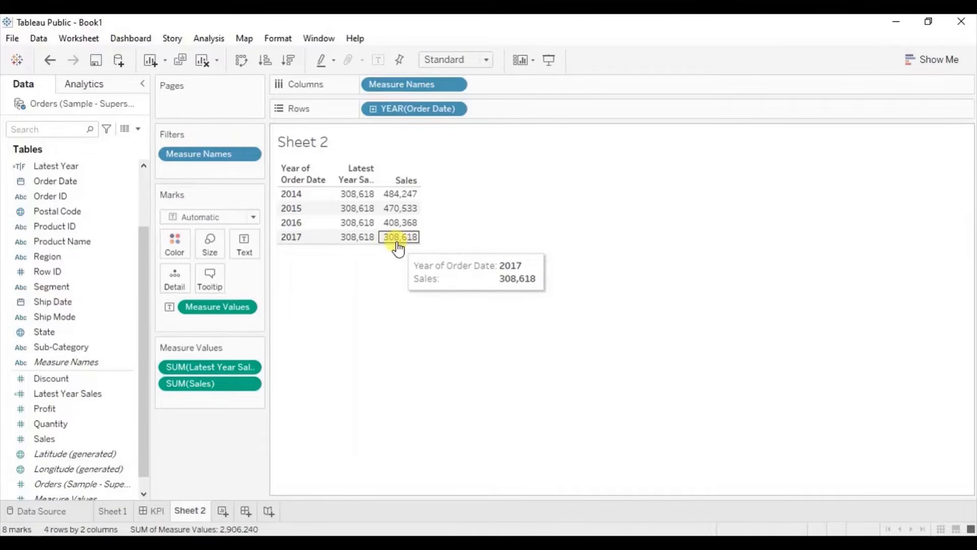
mouse_move(355, 218)
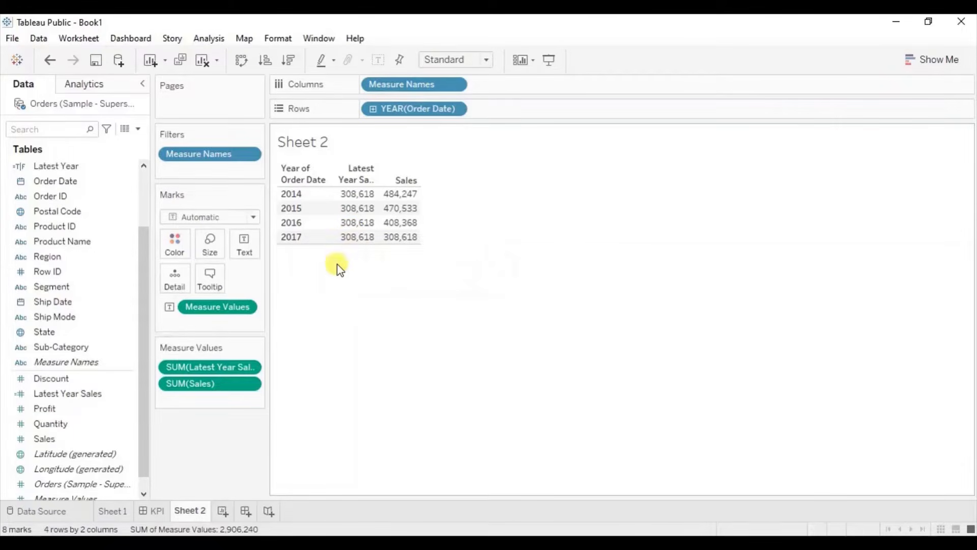
Switch to Sheet 1 and duplicate the Latest Year Sales field.
click(112, 511)
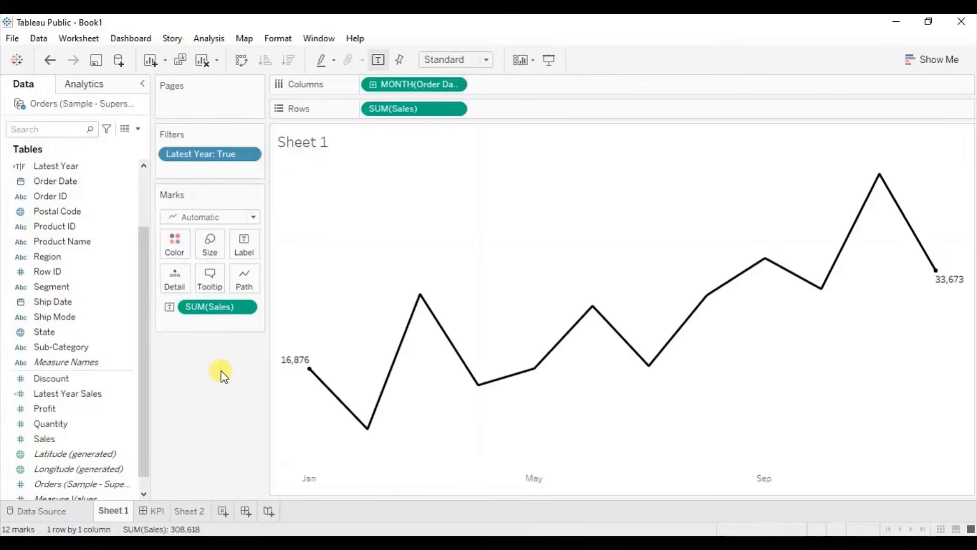
click(112, 394)
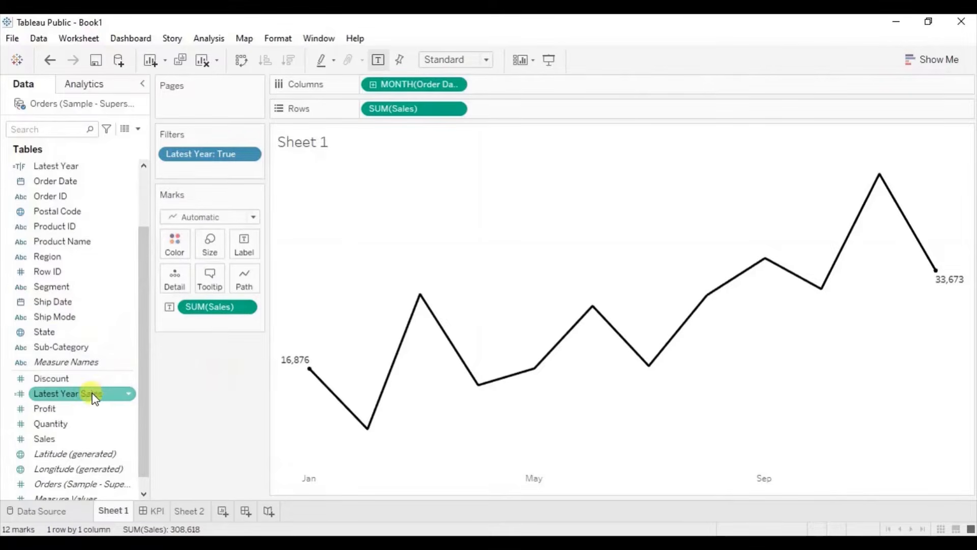
click(129, 395)
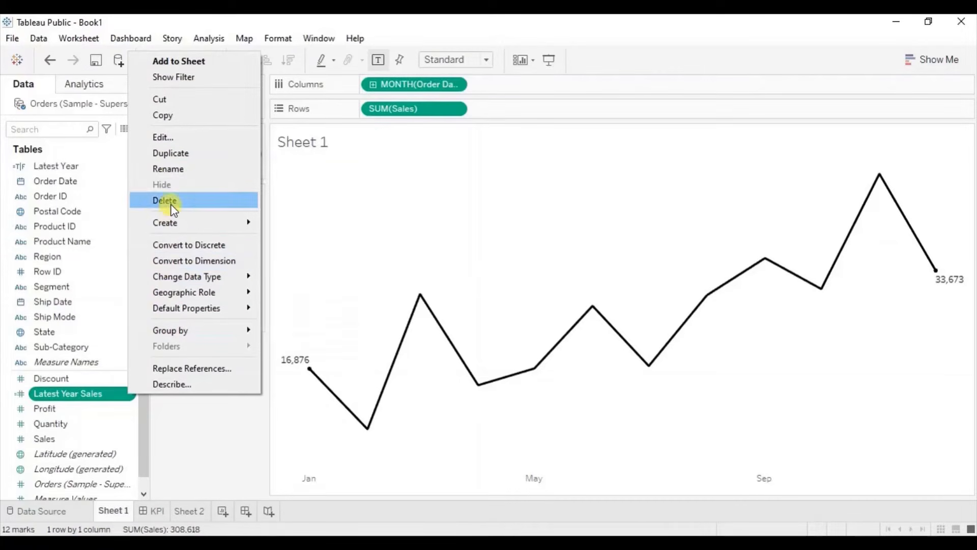
click(169, 158)
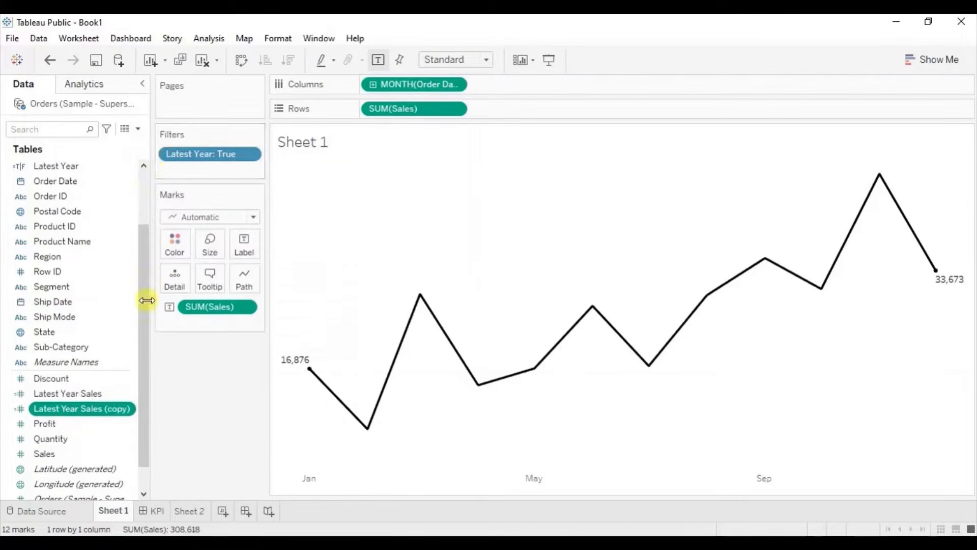
Open the duplicated calculated field for editing and rename it Previous Year Sales.
click(129, 410)
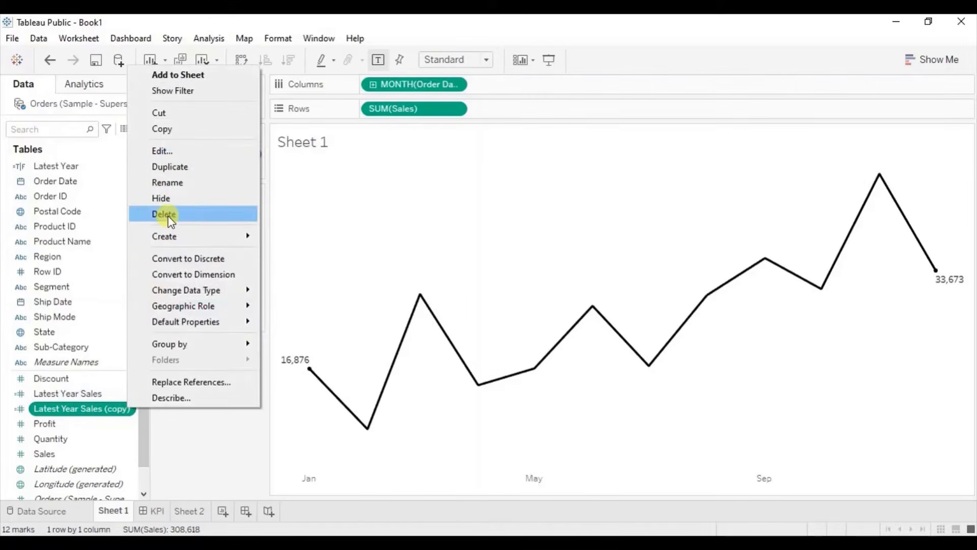
click(168, 152)
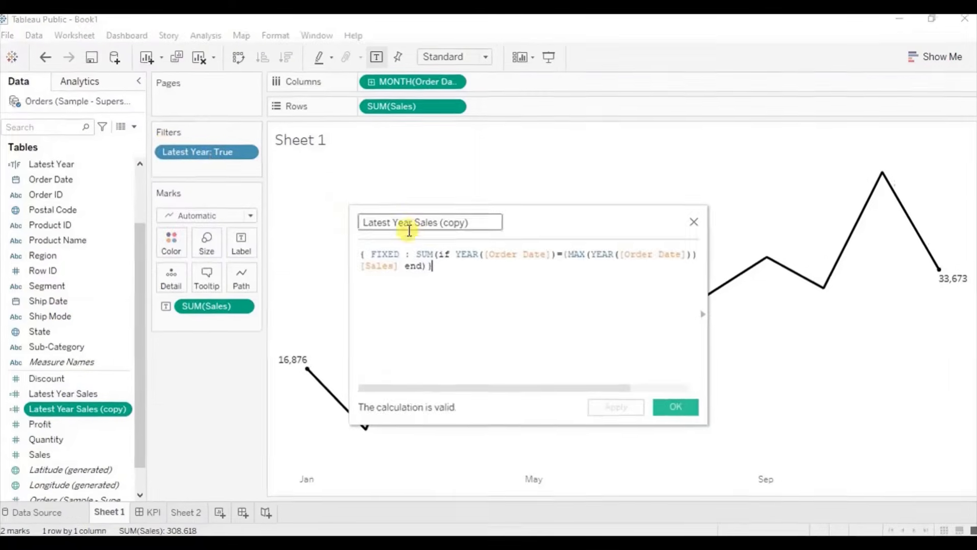
drag(440, 221, 490, 221)
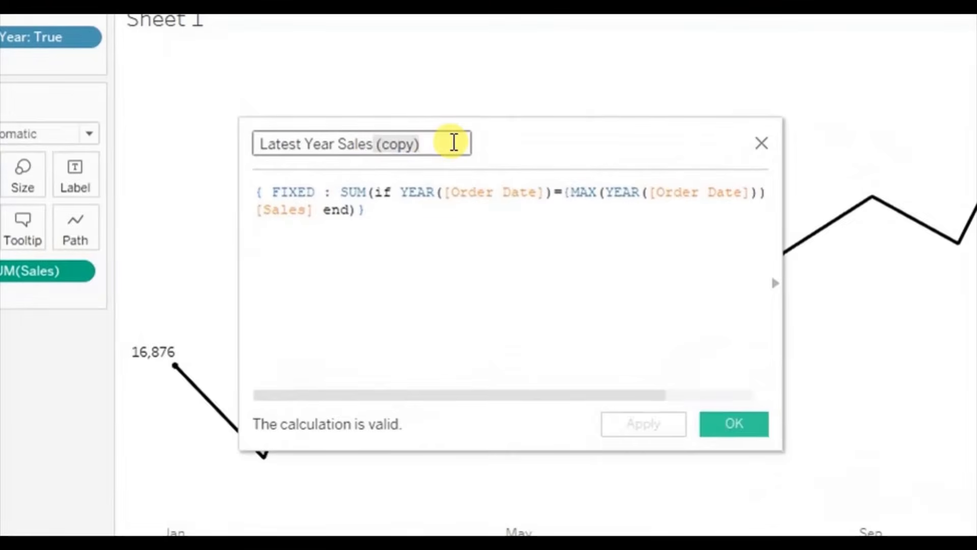
key(BackSpace)
key(Left)
key(Left)
key(Left)
key(Left)
key(Left)
key(Left)
key(Left)
key(Left)
key(Left)
key(Left)
key(Left)
key(Left)
key(Left)
key(Left)
key(Left)
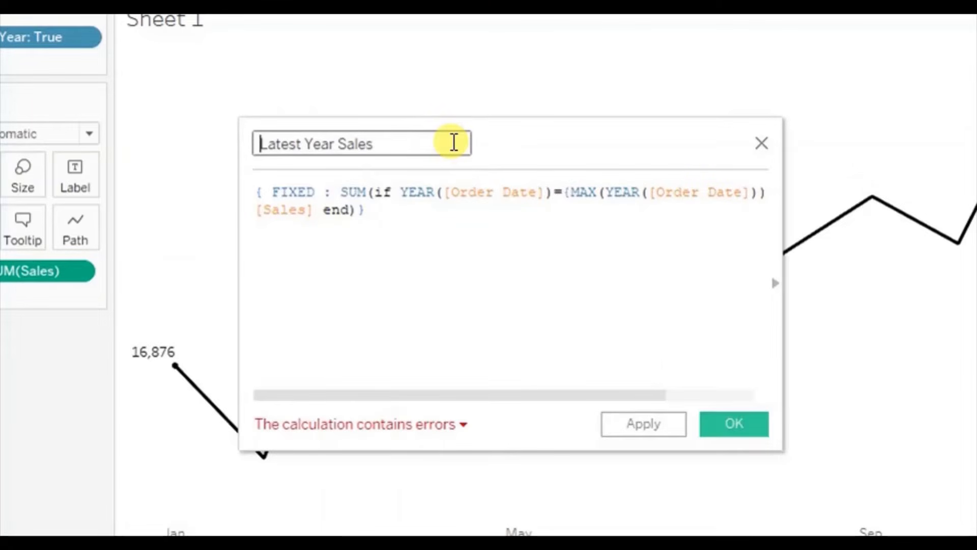
key(Delete)
key(Delete)
key(Delete)
key(Delete)
key(Delete)
key(Delete)
key(Delete)
text(Previous)
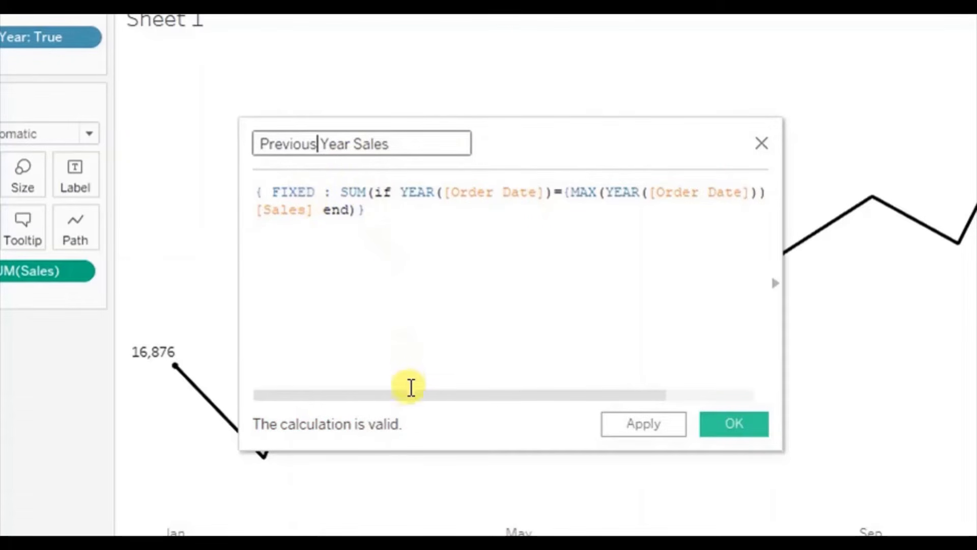
Add -1 after {MAX(YEAR([Order Date]))} in the Previous Year Sales formula and save the field.
drag(410, 402, 528, 404)
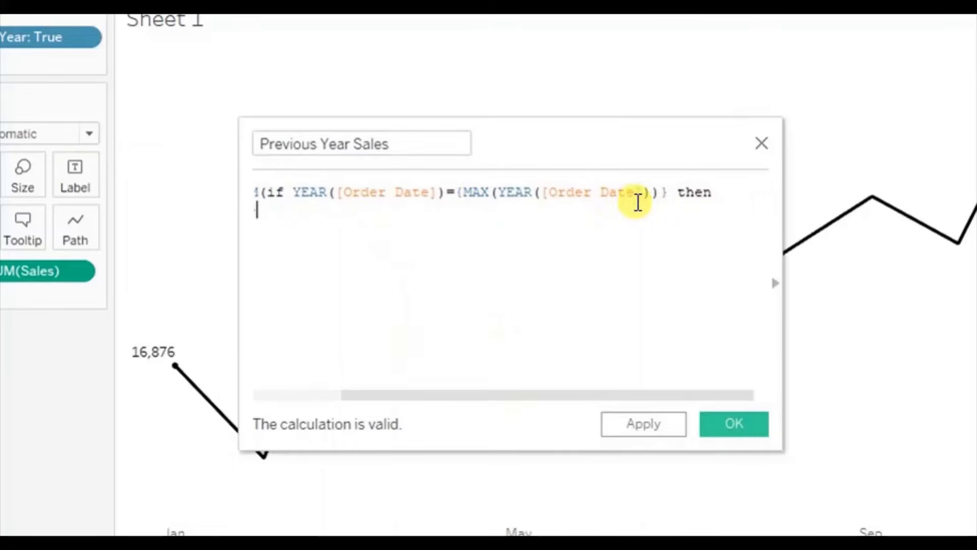
click(662, 194)
text(-1)
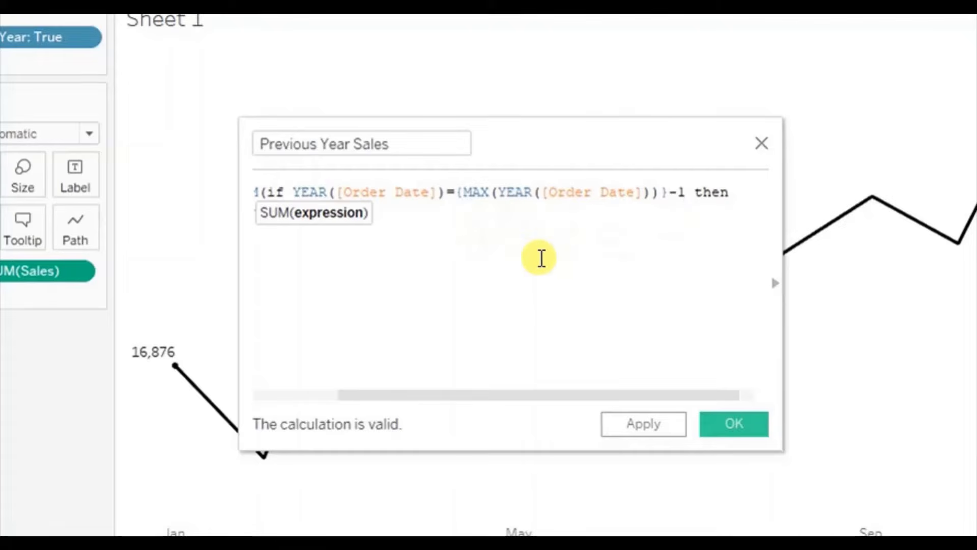
click(725, 422)
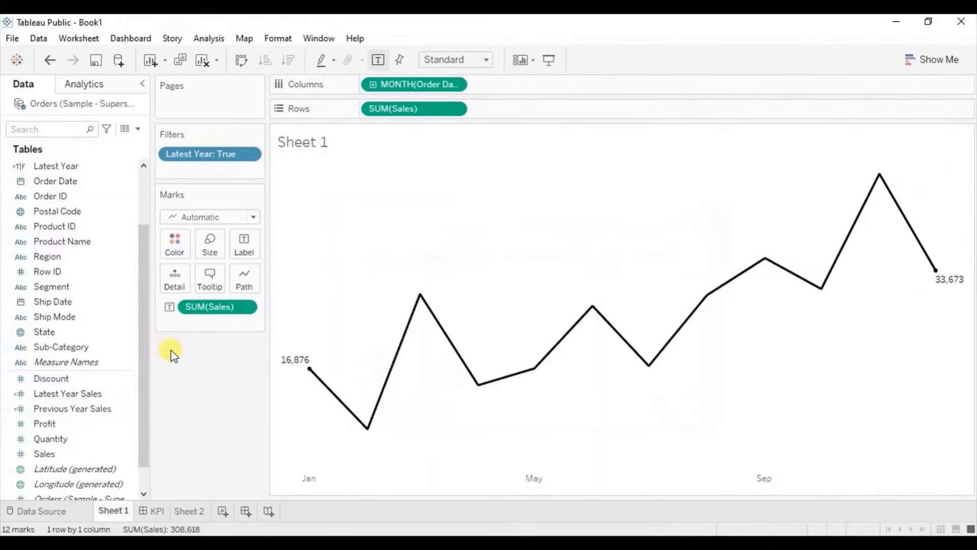
Add Previous Year Sales to the measure values of the table on Sheet 2.
click(82, 407)
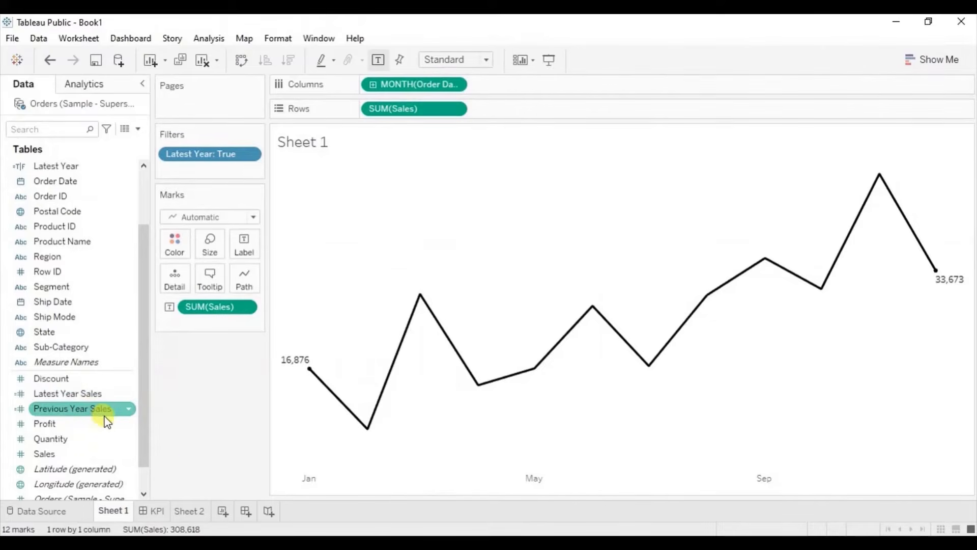
click(191, 511)
drag(63, 407, 192, 398)
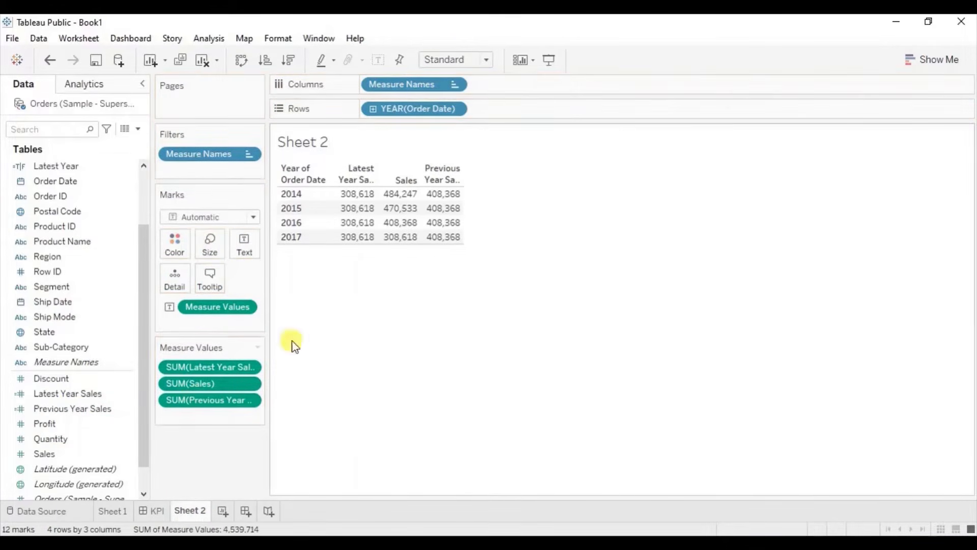
Move Sales ahead of the other measures and compare the yearly sales with the latest and previous year columns.
click(211, 386)
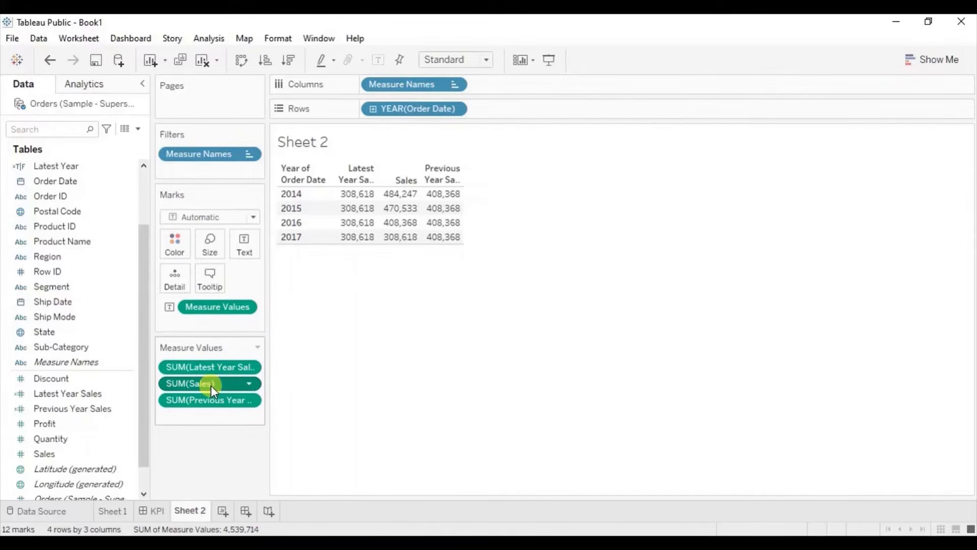
drag(211, 386, 179, 361)
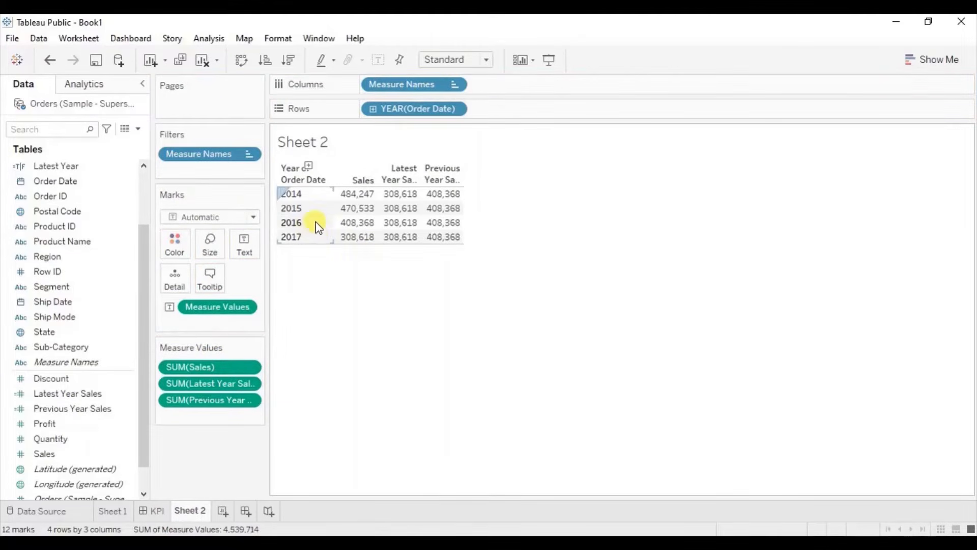
mouse_move(344, 226)
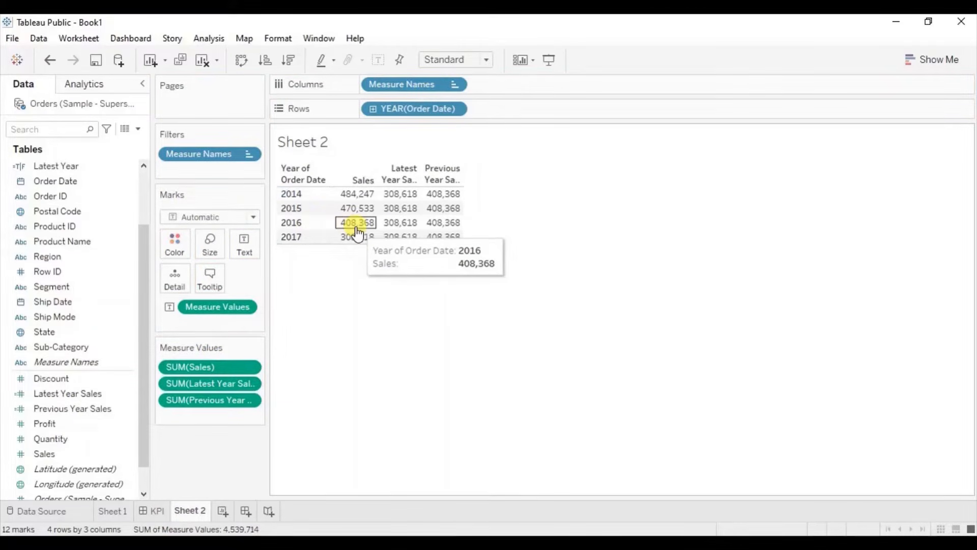
mouse_move(448, 230)
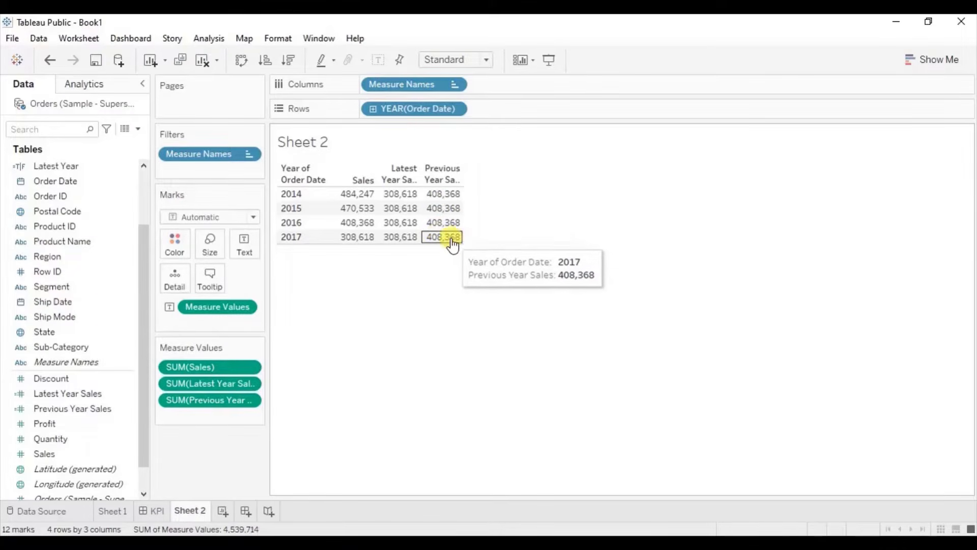
mouse_move(406, 241)
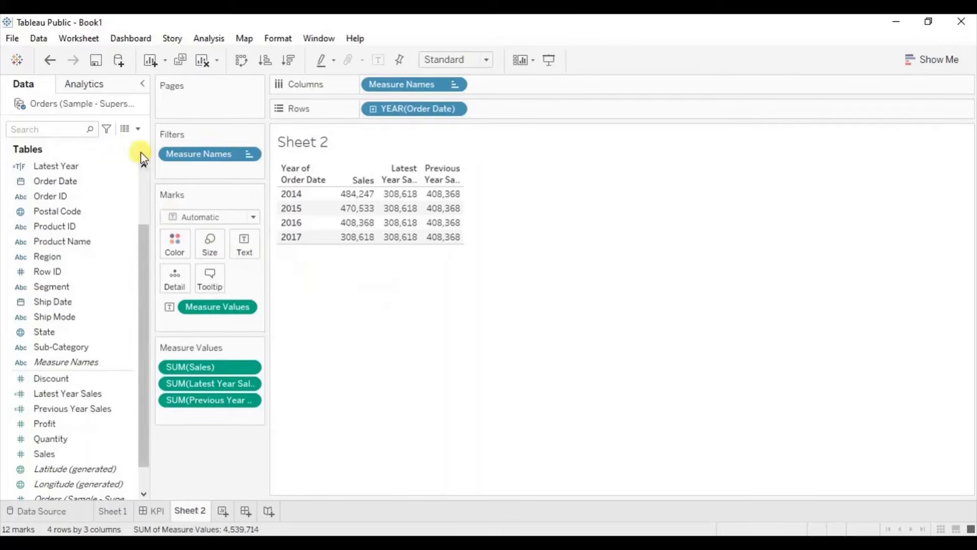
Create a new calculated field named %change sales.
click(138, 128)
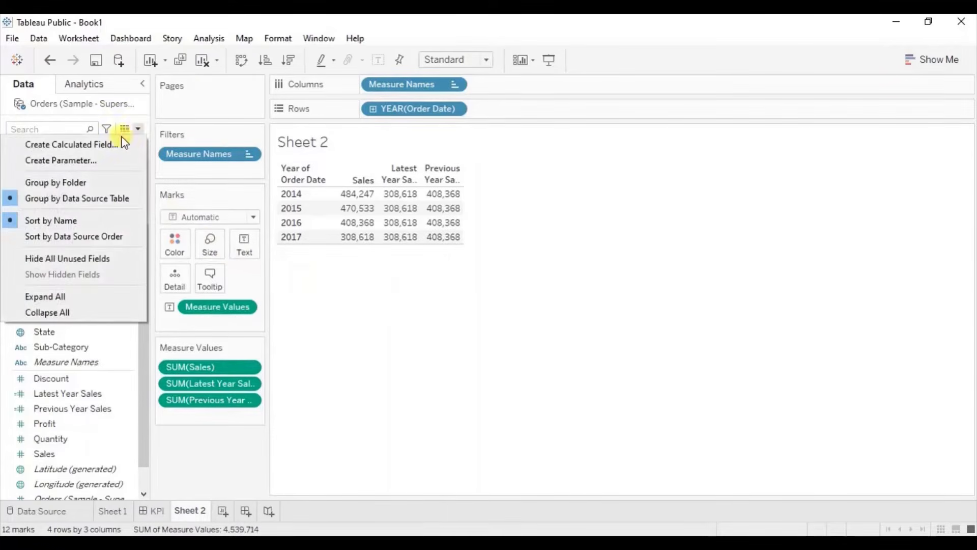
click(88, 146)
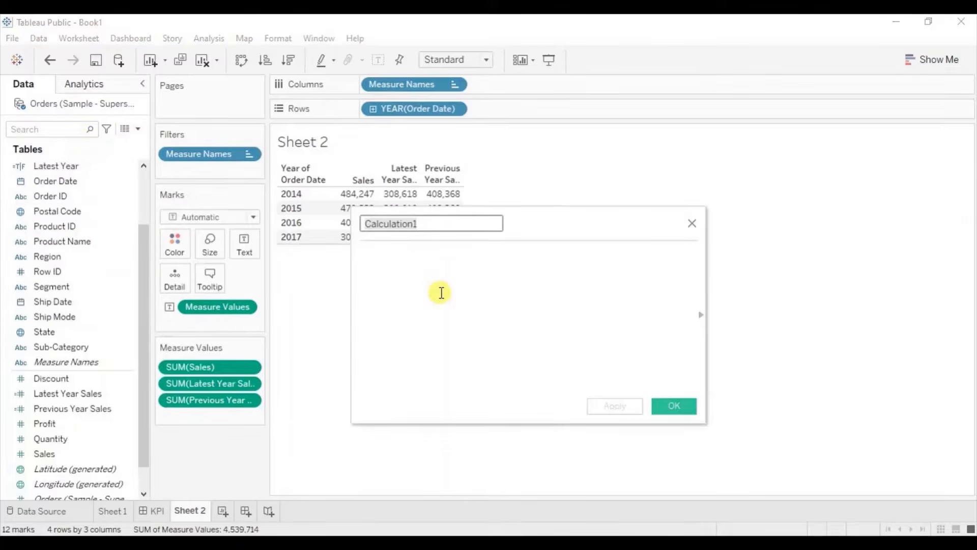
text(%)
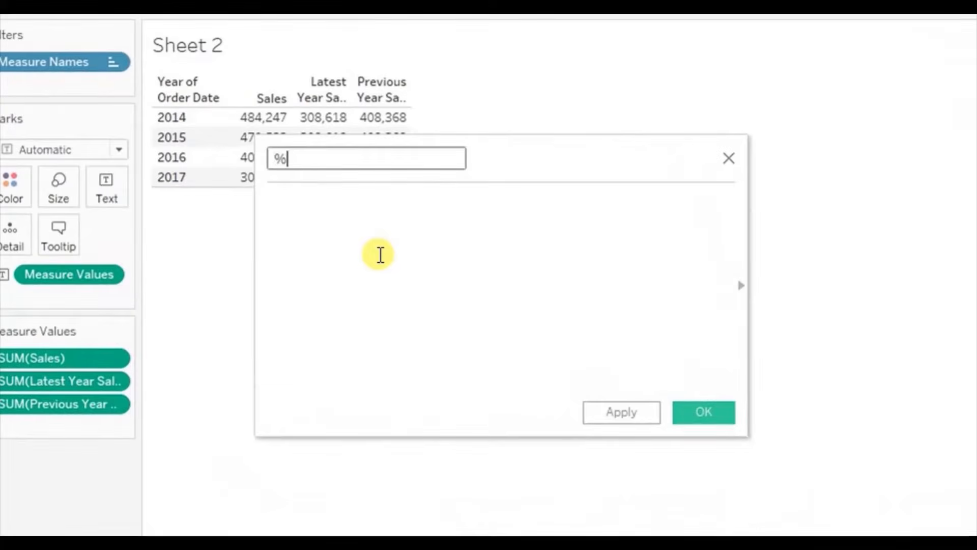
text(change sales)
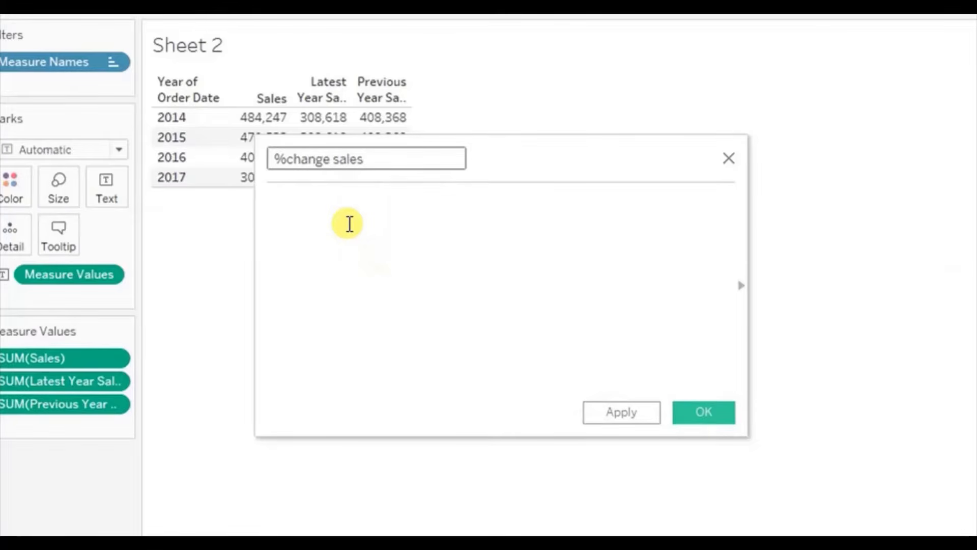
Enter [Latest Year Sales] - [Previous Year Sales] as the formula of the %change sales field.
click(350, 224)
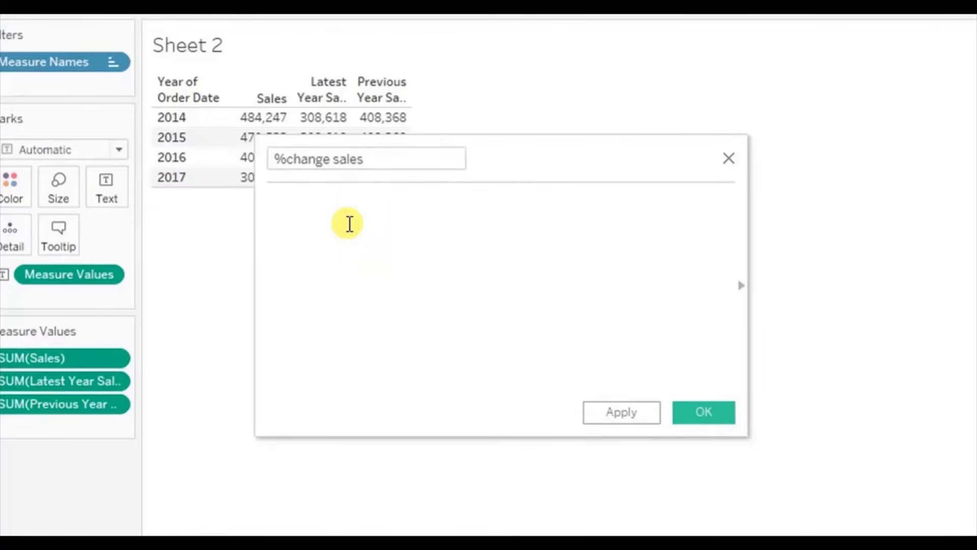
text(late)
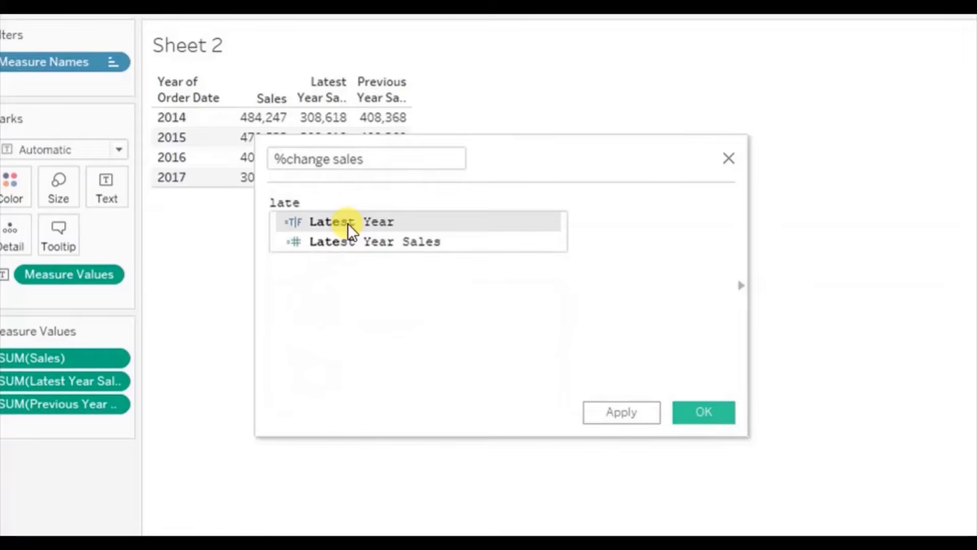
click(348, 224)
key(BackSpace)
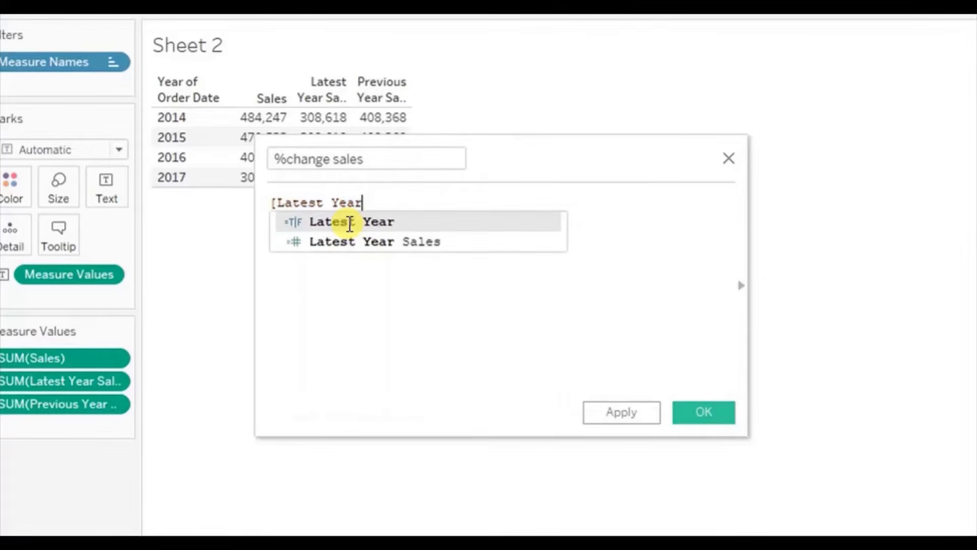
key(Down)
key(Return)
text(- pre)
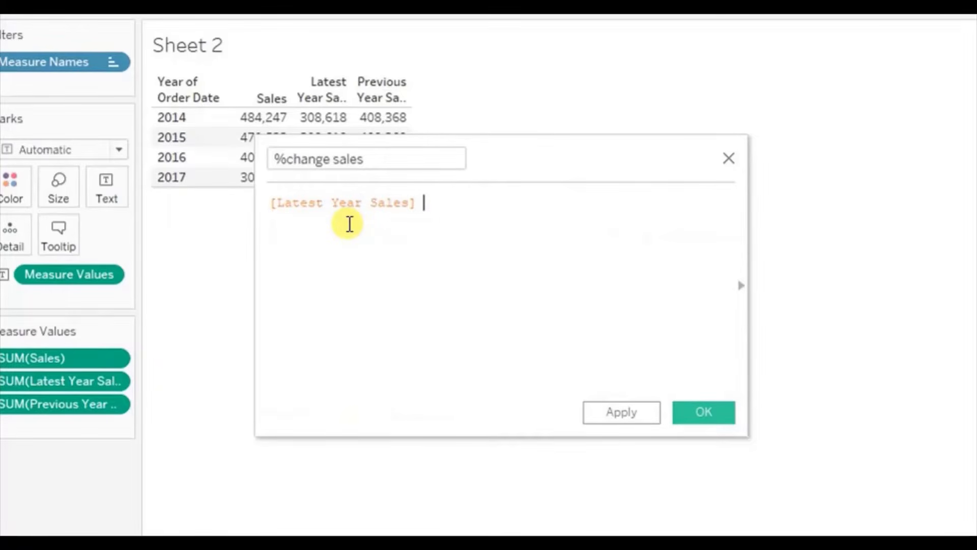
text(vio)
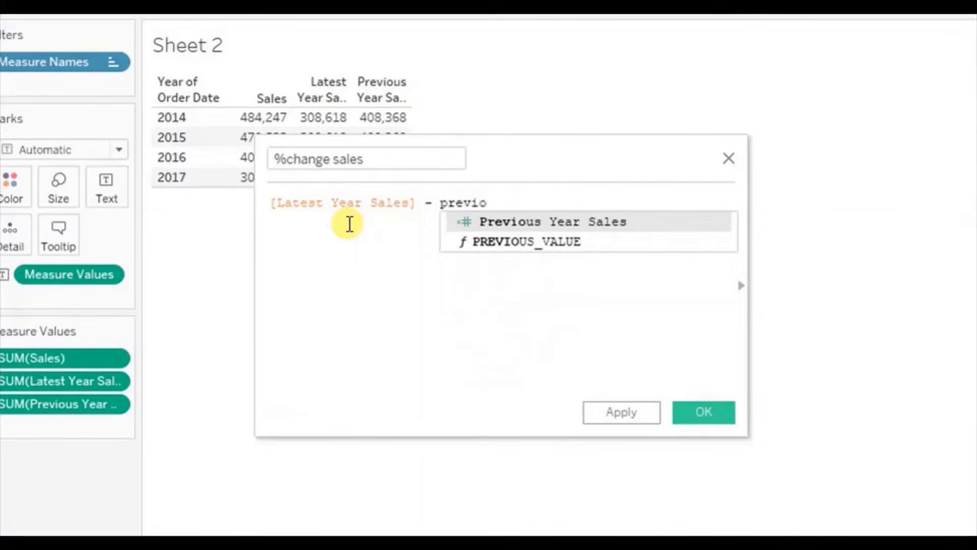
key(Return)
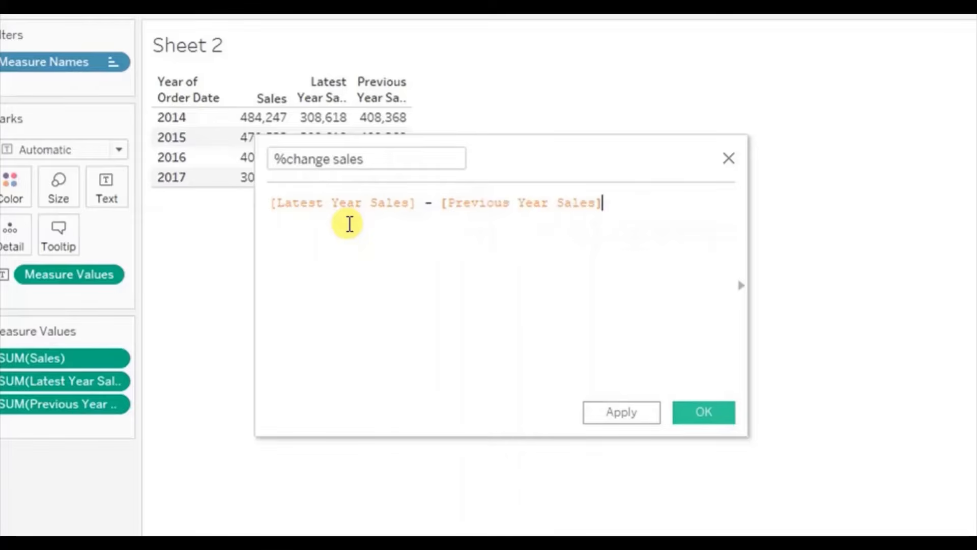
Enclose the whole sales subtraction in parentheses.
text())
click(269, 202)
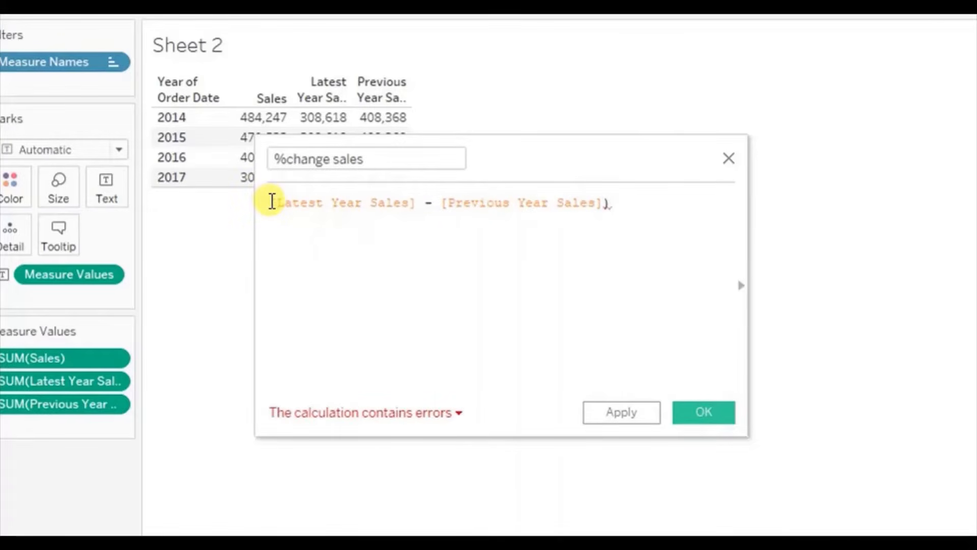
text(()
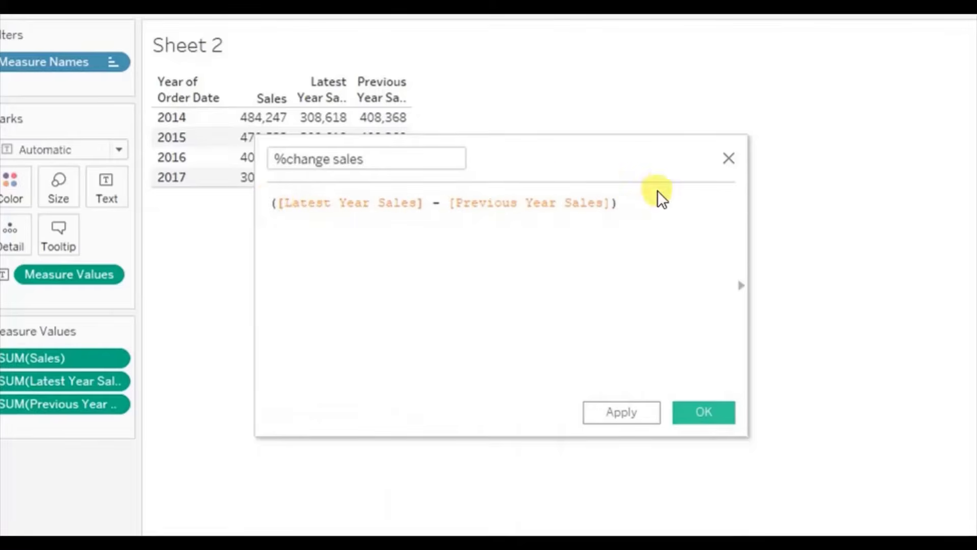
Divide the parenthesized difference by [Previous Year Sales] in the %change sales formula and save the calculated field.
click(655, 204)
text(/)
key(Return)
text(prviou)
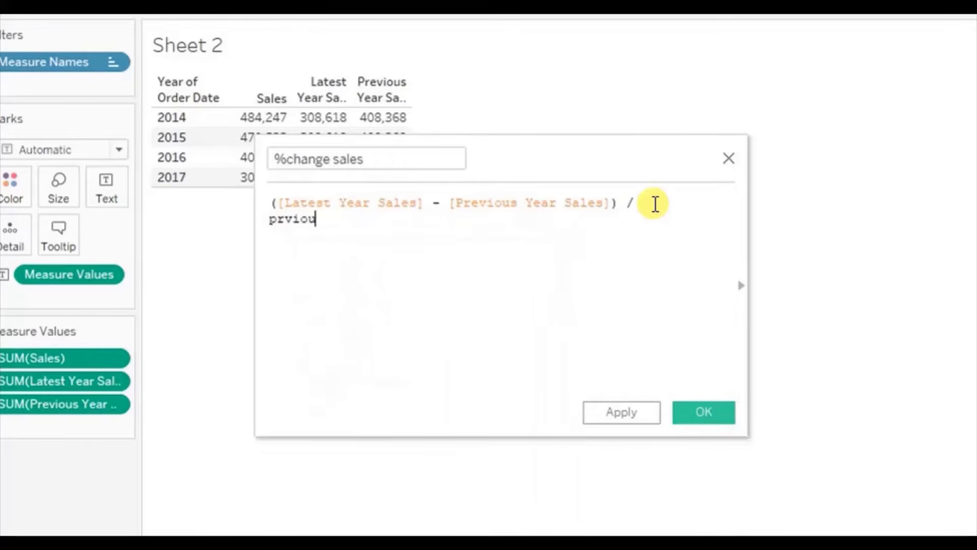
text(s)
key(BackSpace)
key(BackSpace)
key(BackSpace)
key(BackSpace)
key(BackSpace)
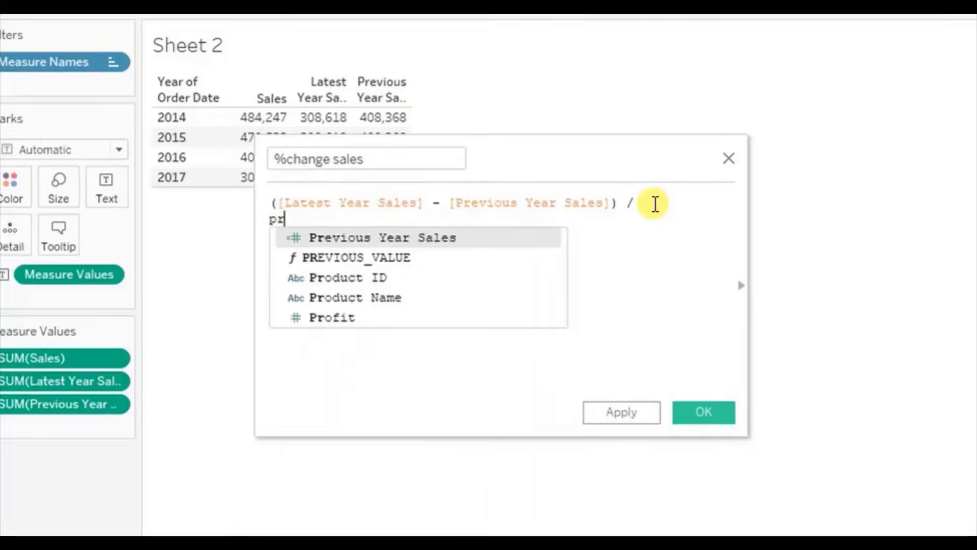
text(e)
key(Return)
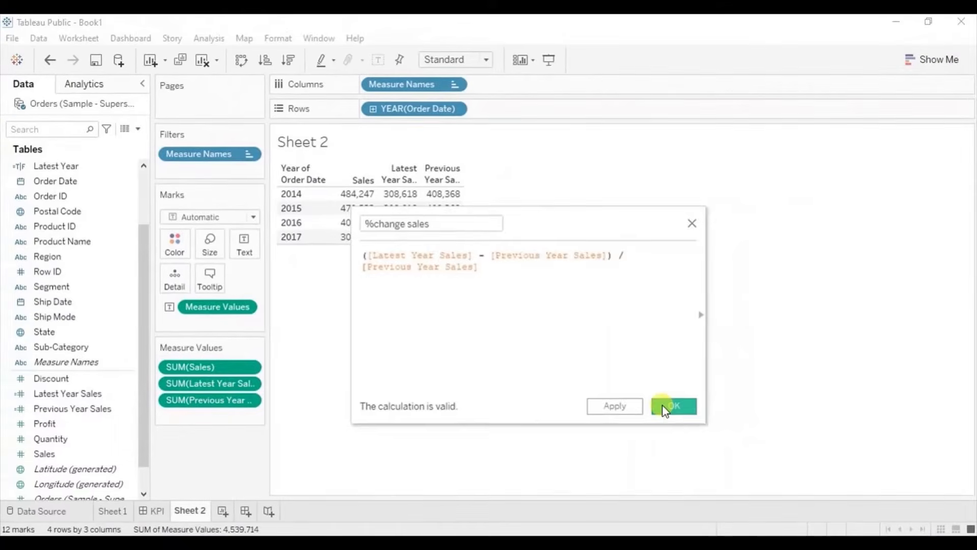
click(661, 404)
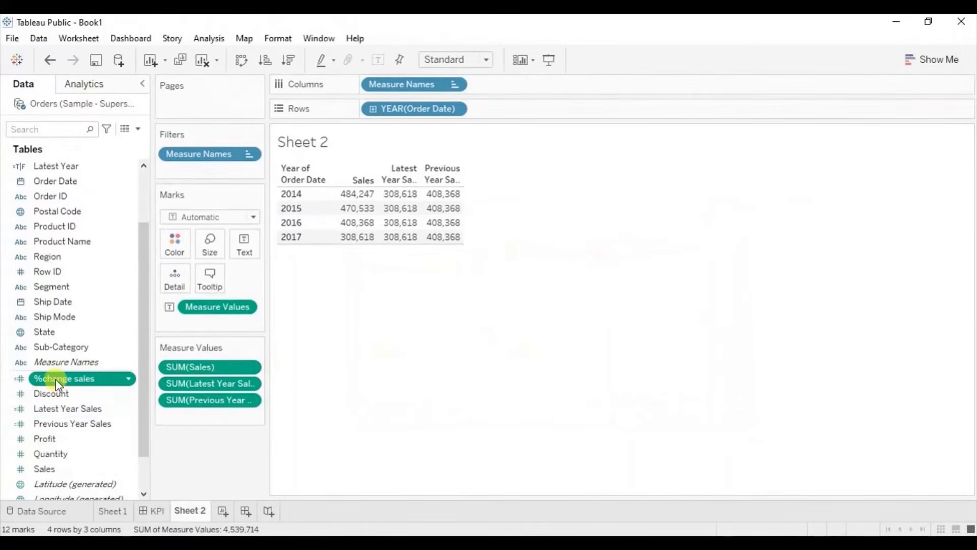
Add %change sales to the table's measure values and format its numbers as a percentage with 2 decimal places.
drag(56, 378, 192, 415)
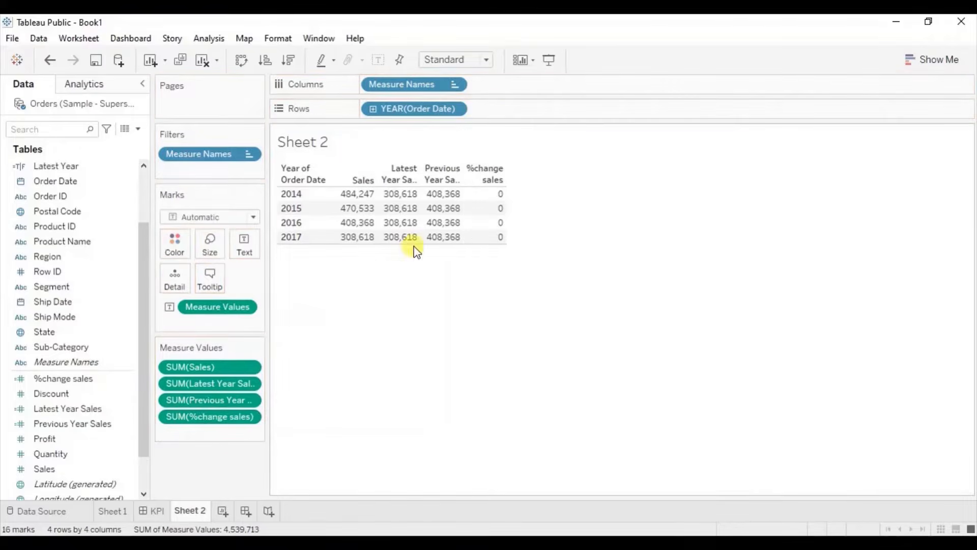
right_click(207, 417)
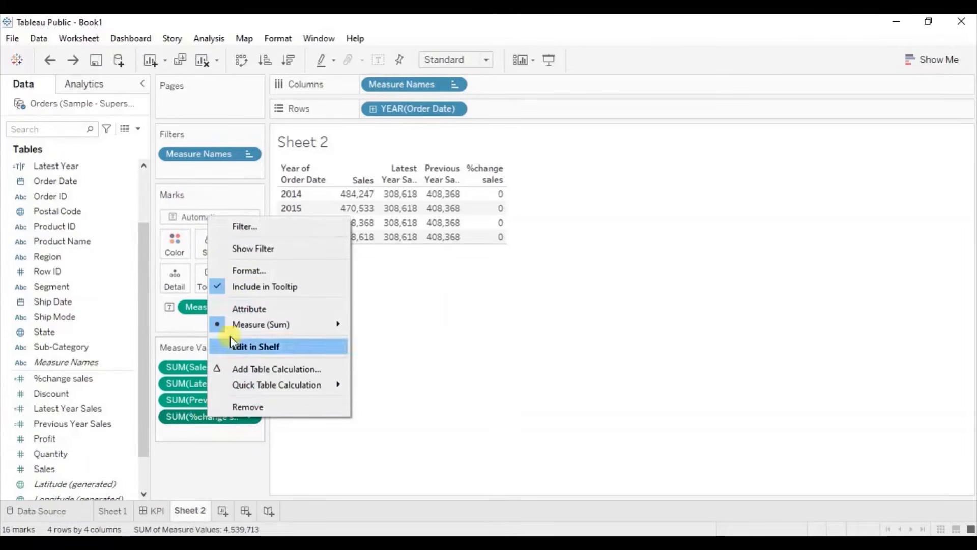
click(240, 267)
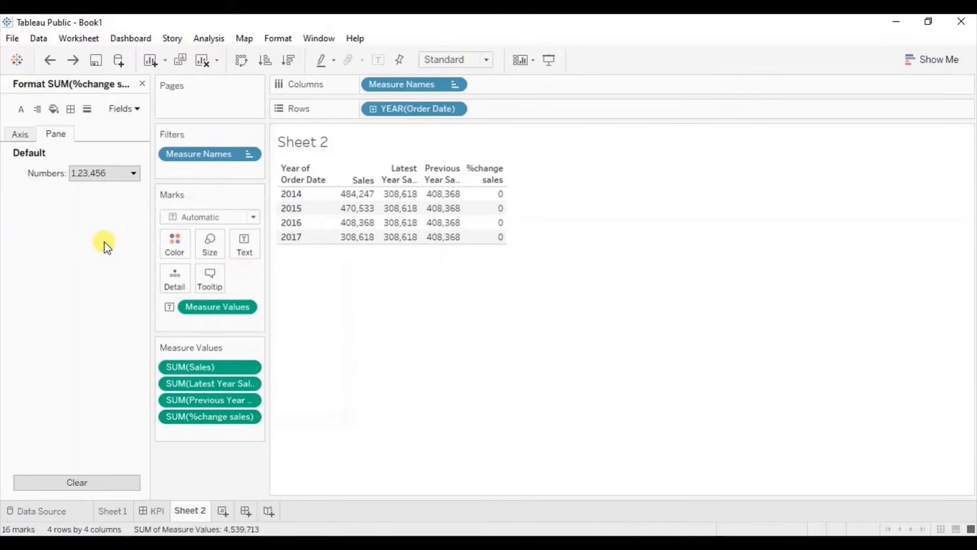
click(89, 175)
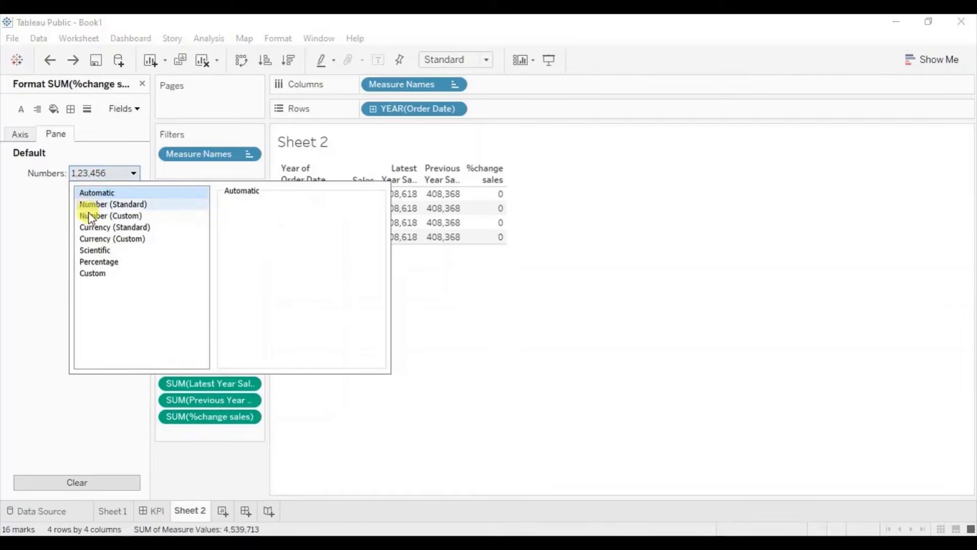
click(99, 262)
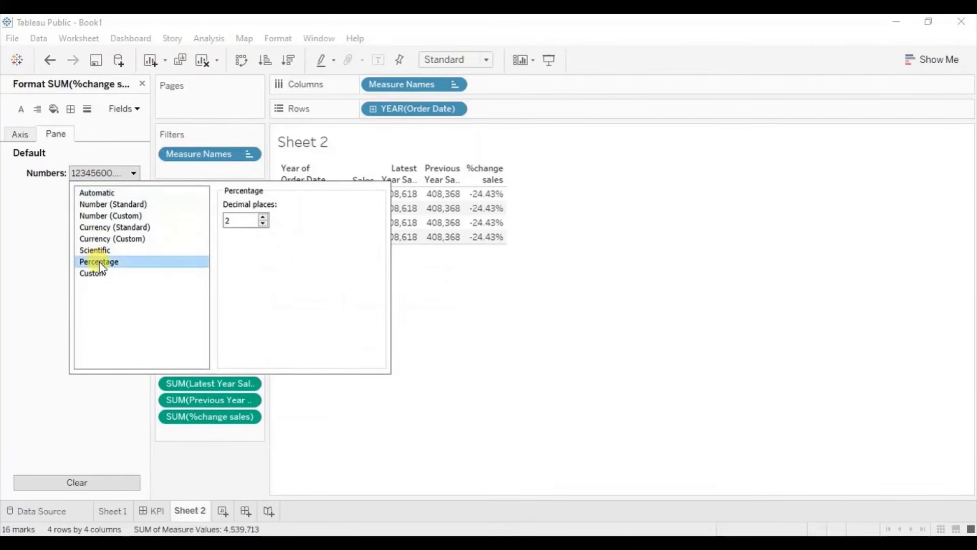
click(205, 464)
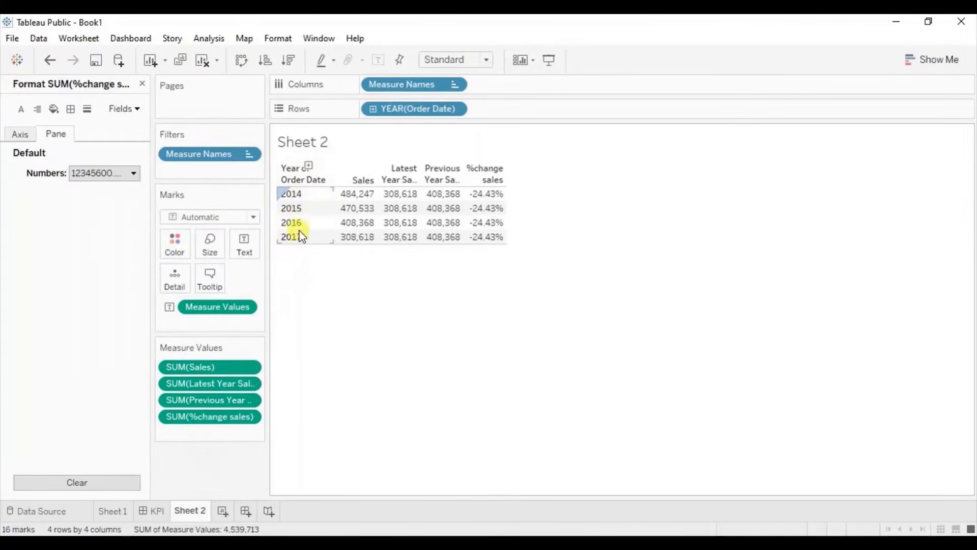
Remove the Order Date year breakdown and the Sales measure from the Sheet 2 table.
drag(407, 107, 83, 259)
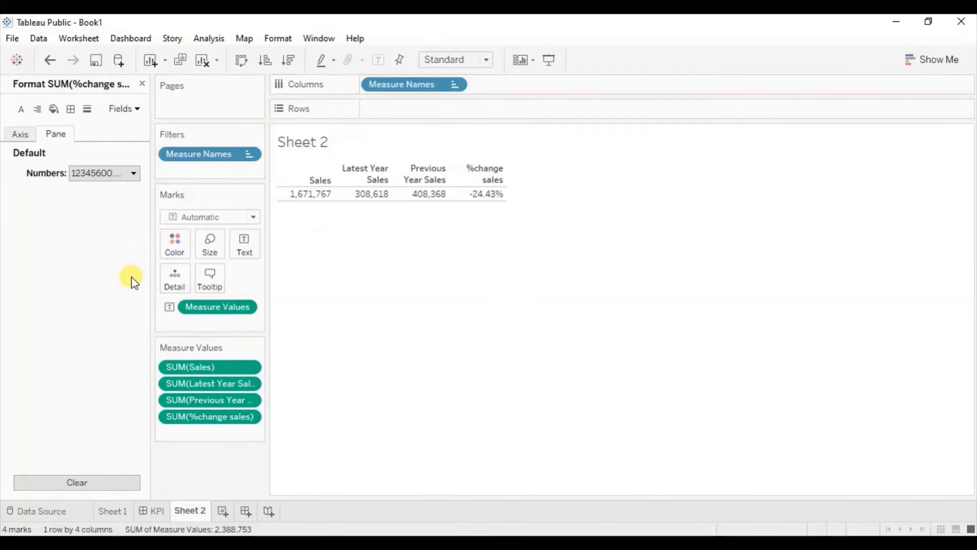
drag(215, 367, 84, 356)
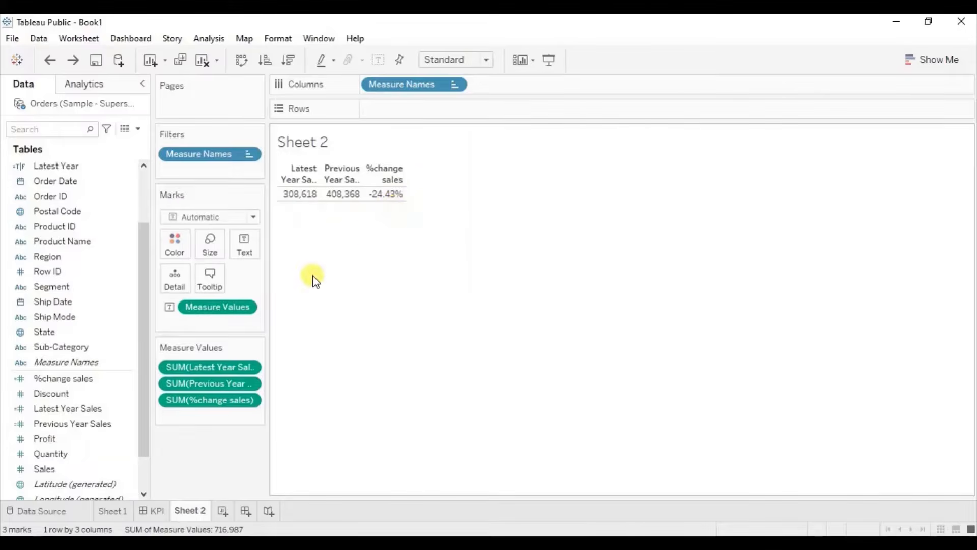
On Sheet 1, add %change sales and Latest Year Sales together as detail on the line chart's marks.
click(115, 510)
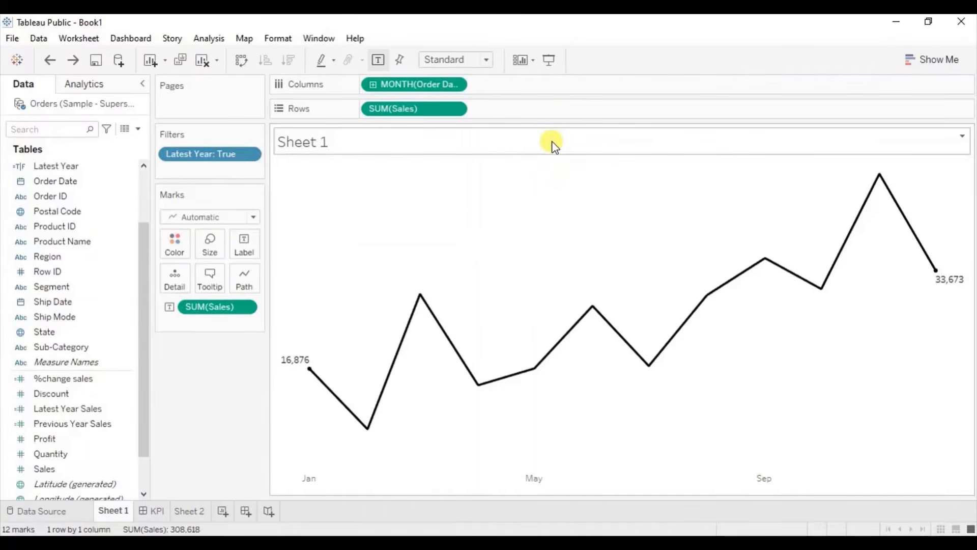
drag(143, 289, 143, 326)
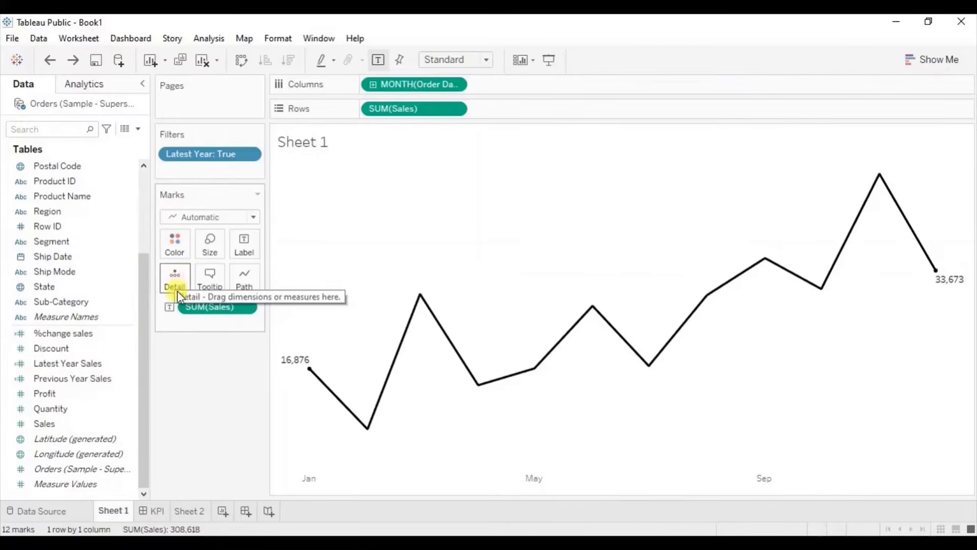
click(118, 333)
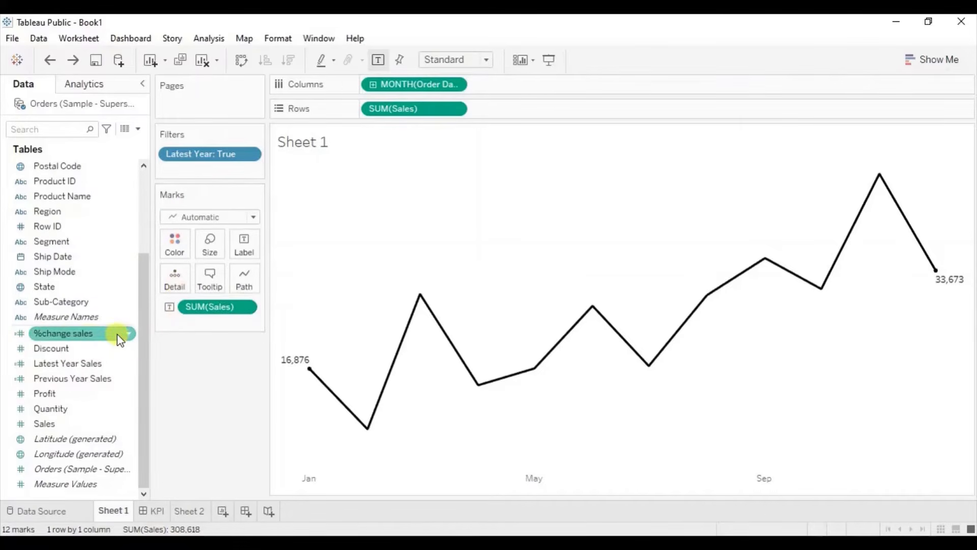
click(69, 336)
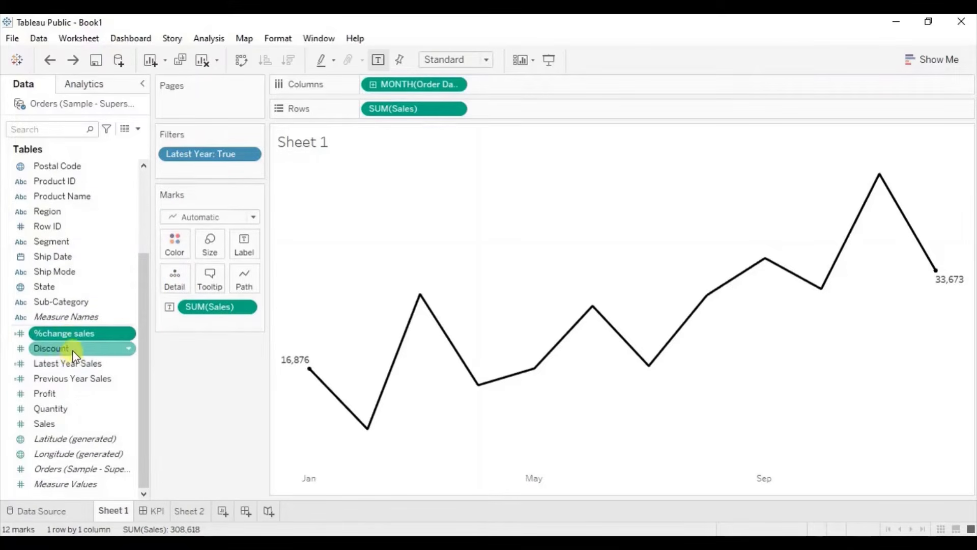
ctrl+click(65, 363)
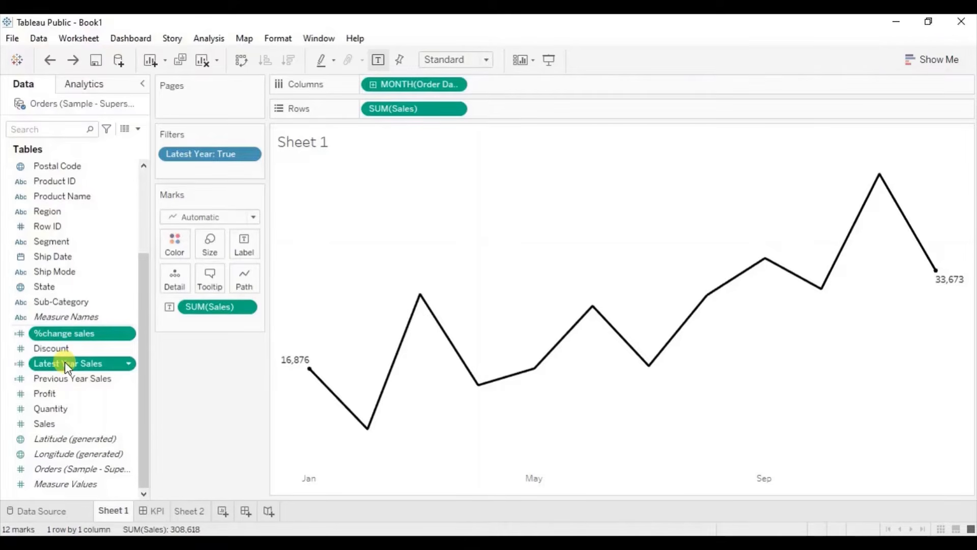
drag(65, 361, 168, 277)
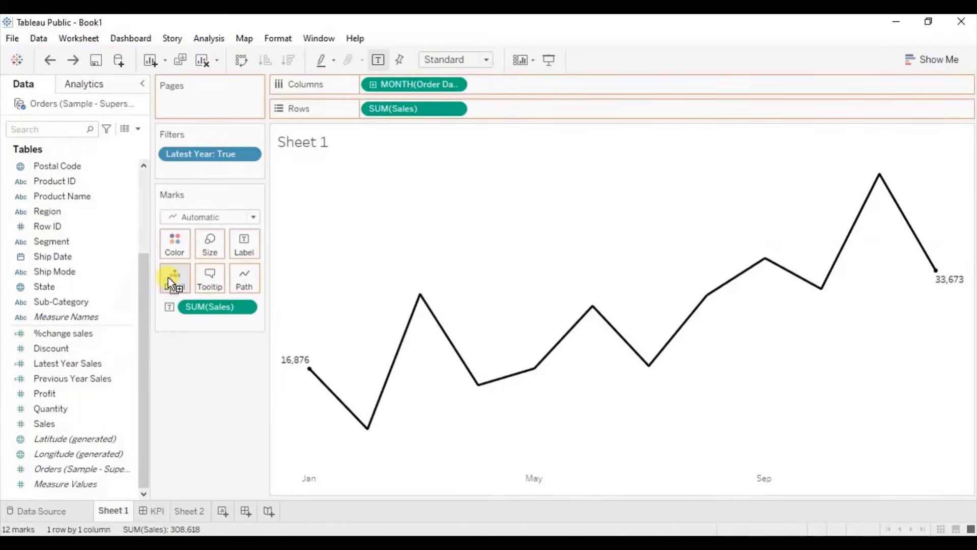
Replace the sheet name in the line chart's title with the centered text SALES.
double_click(297, 145)
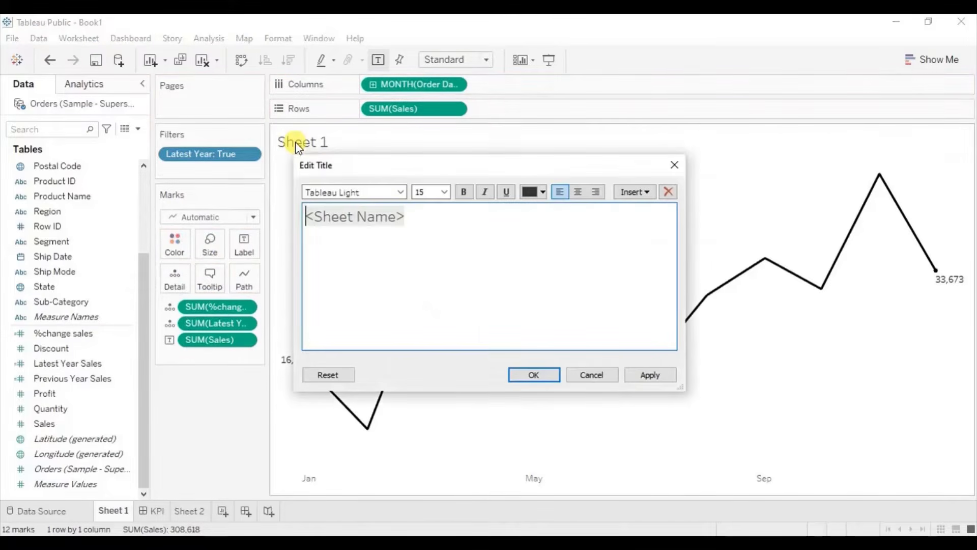
triple_click(430, 220)
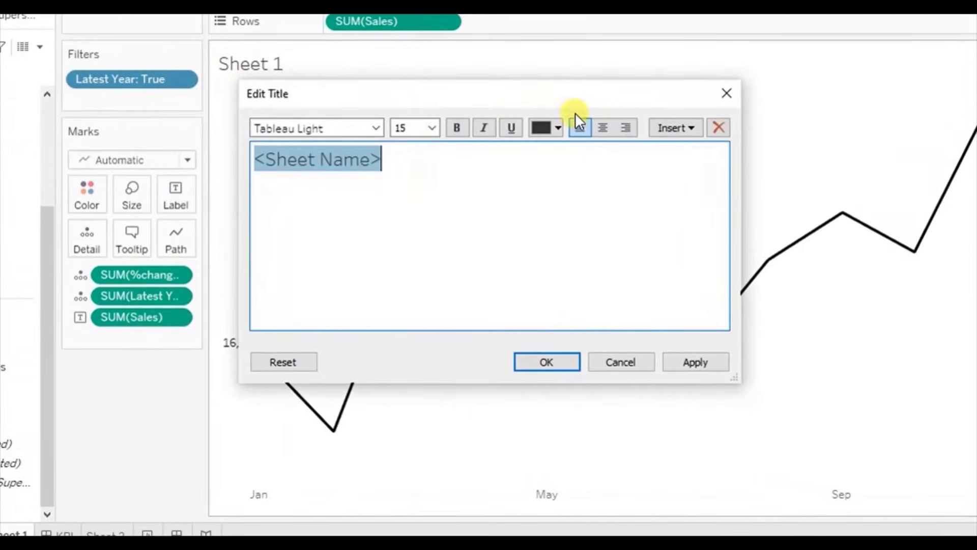
click(600, 134)
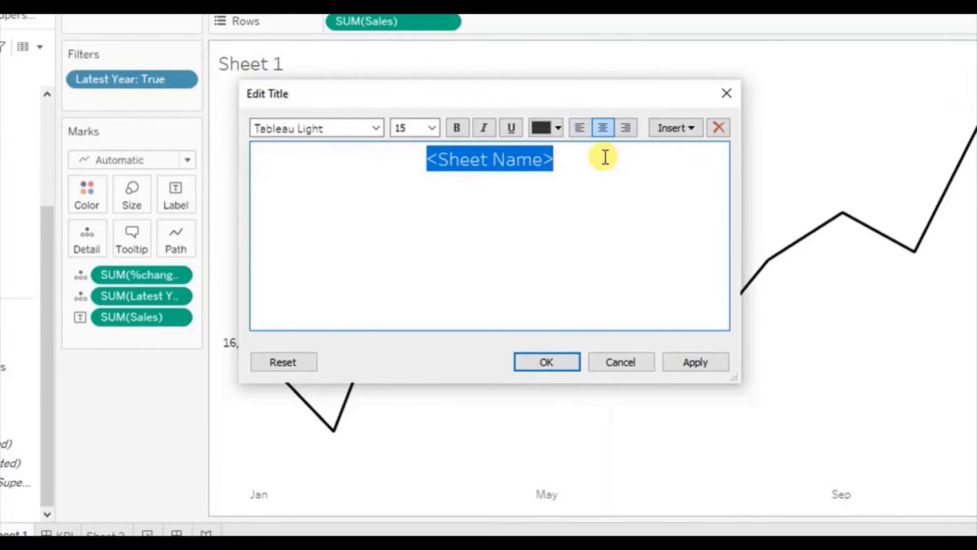
text(SALES)
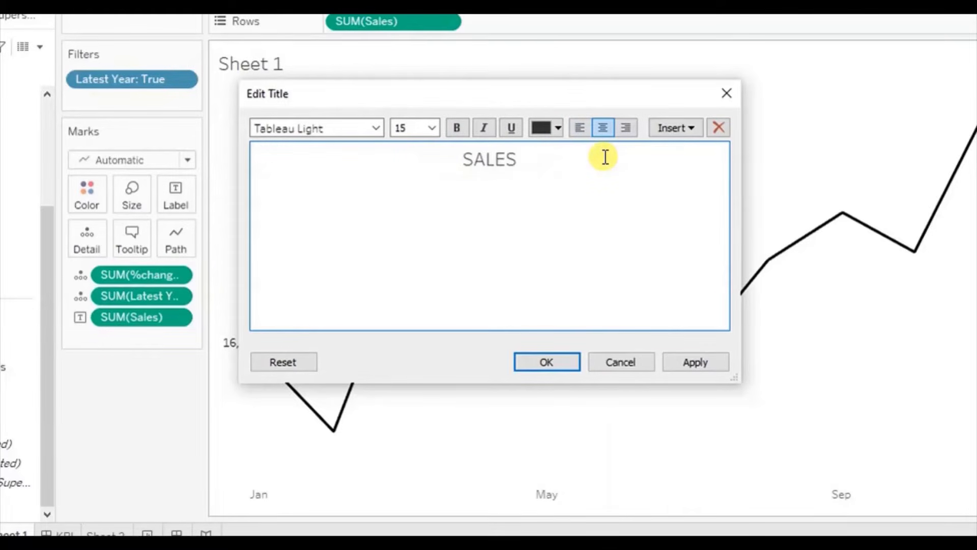
Insert the SUM(Latest Year Sales) field on a new line below SALES and format it in Tableau Bold, size 24.
key(Return)
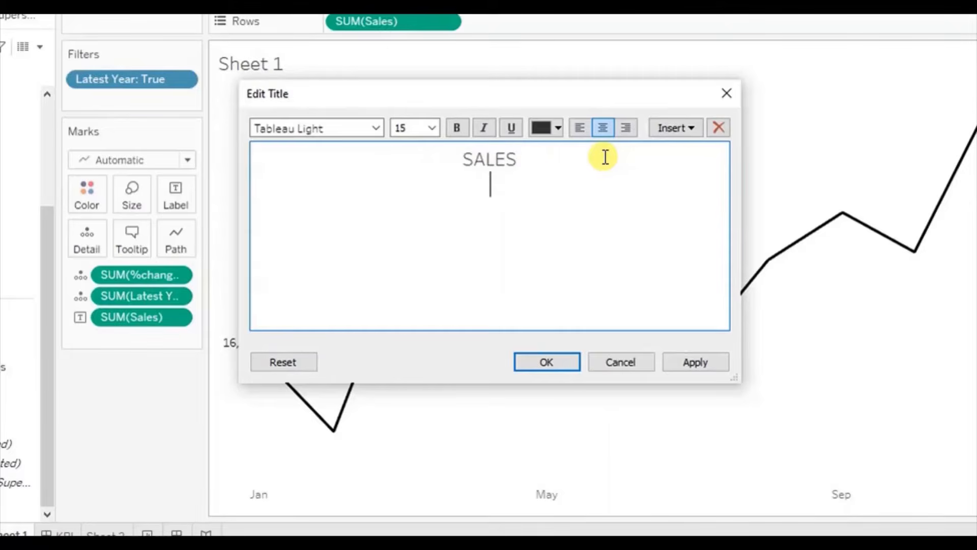
click(680, 127)
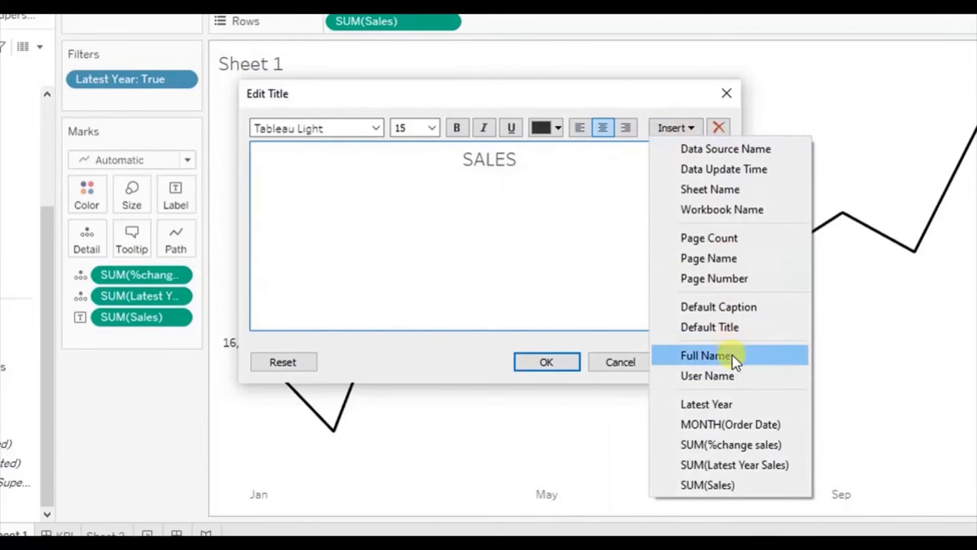
click(730, 462)
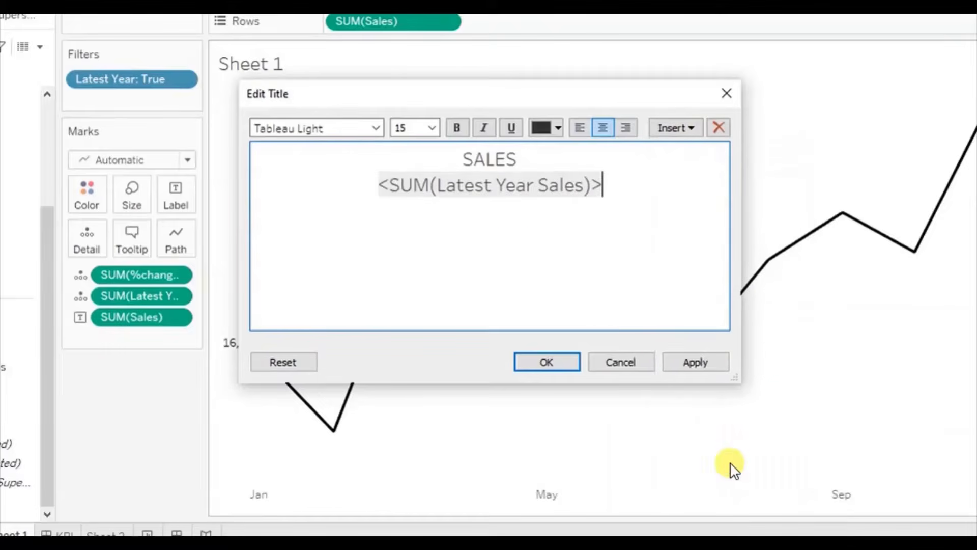
drag(378, 186, 688, 190)
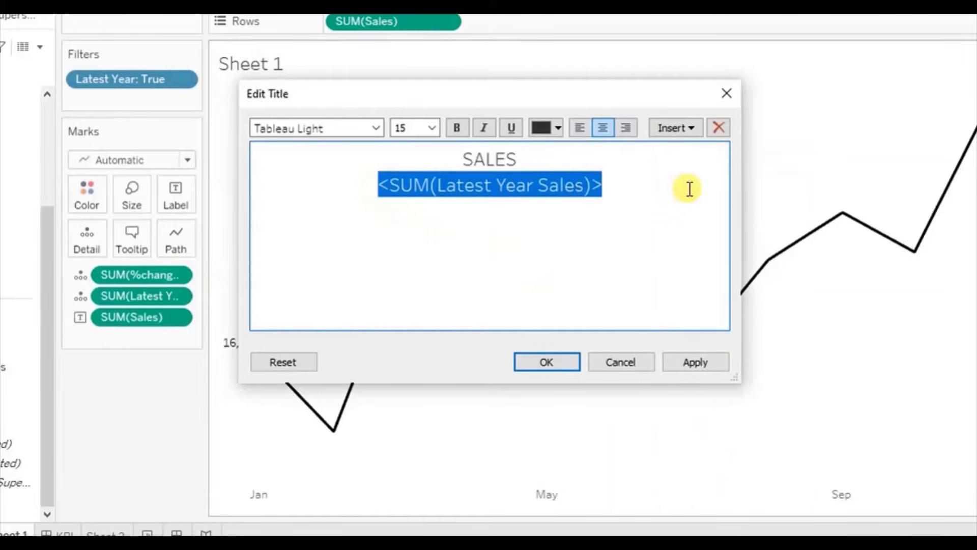
double_click(311, 127)
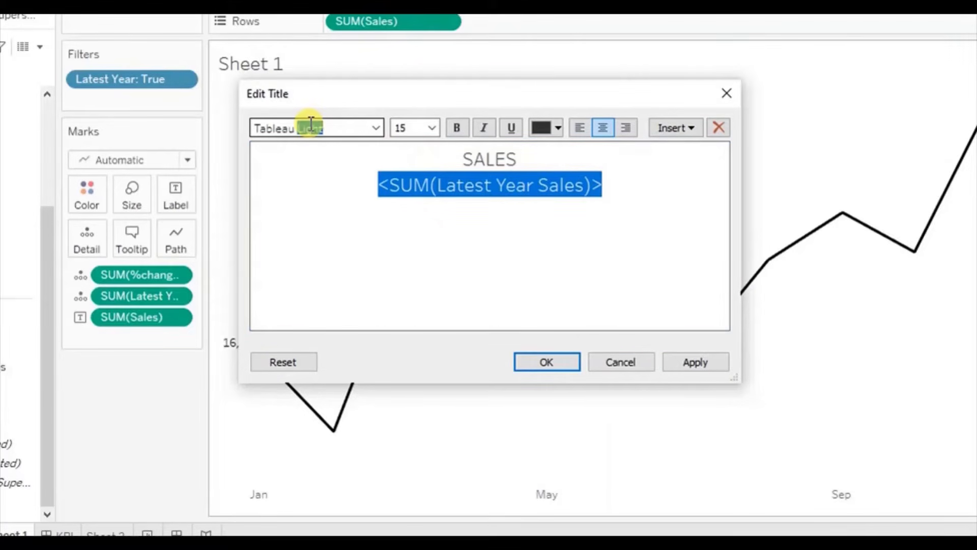
text(b)
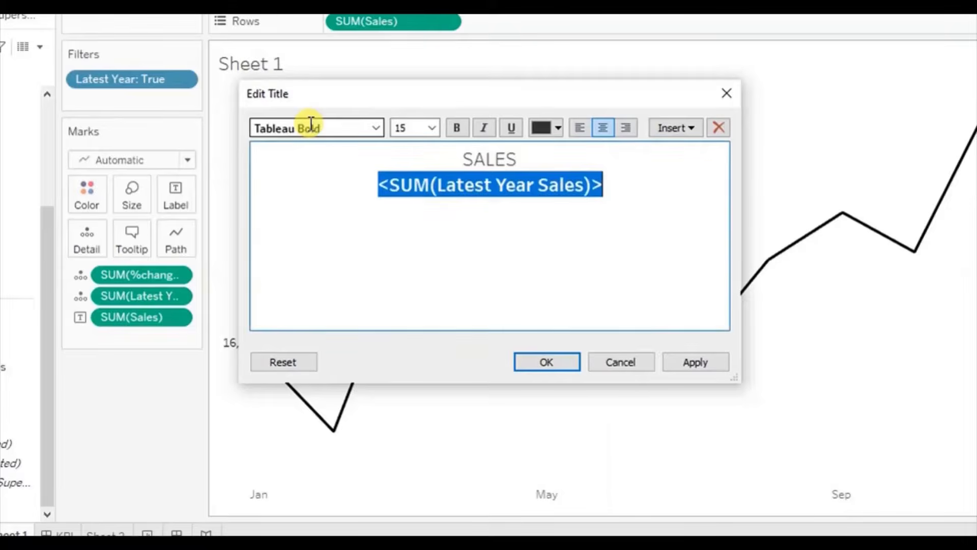
key(Return)
click(433, 131)
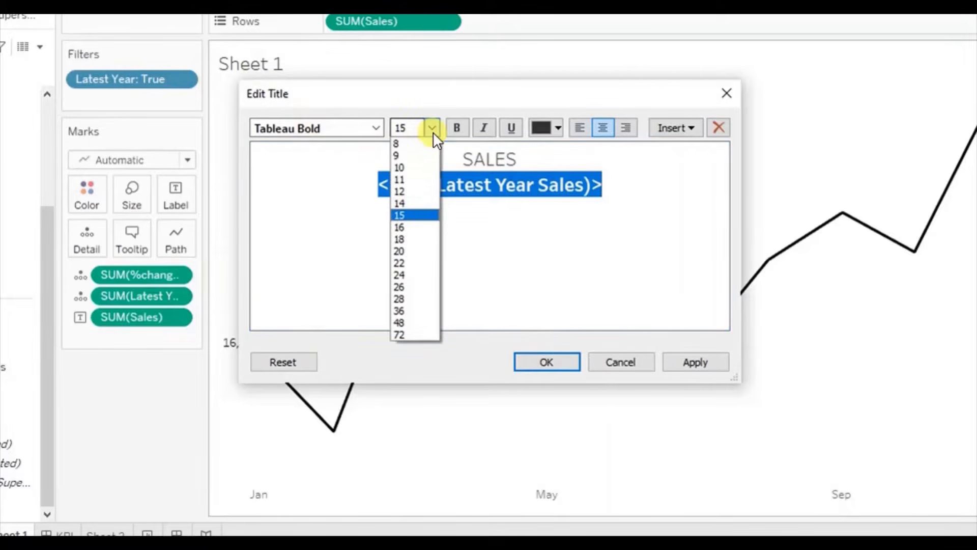
click(406, 275)
click(680, 192)
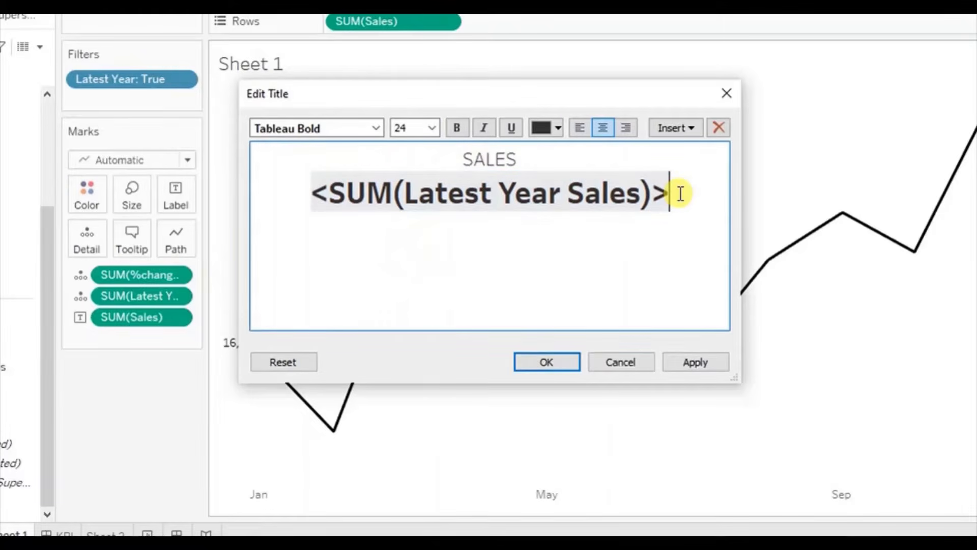
Insert the SUM(%change sales) field on a new title line below the latest year sales.
key(Return)
click(679, 129)
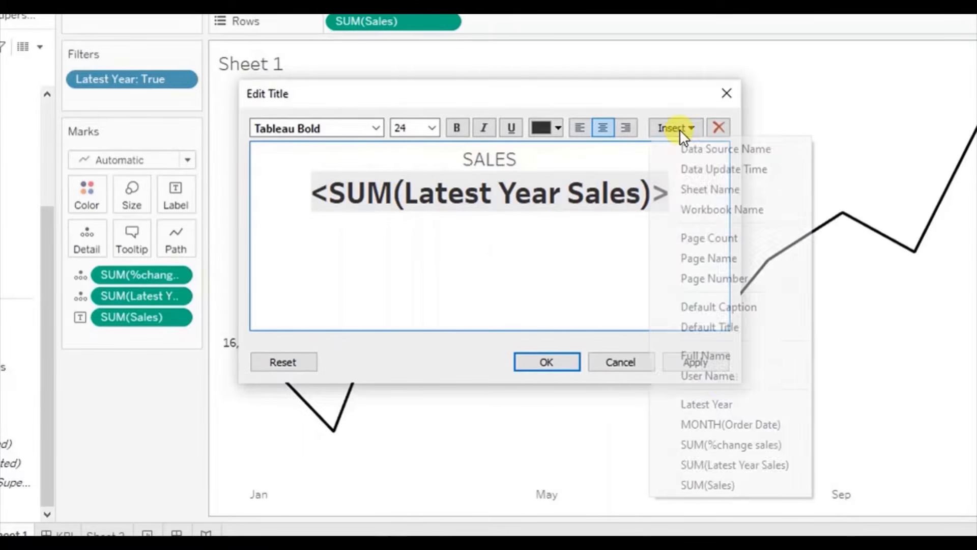
click(719, 442)
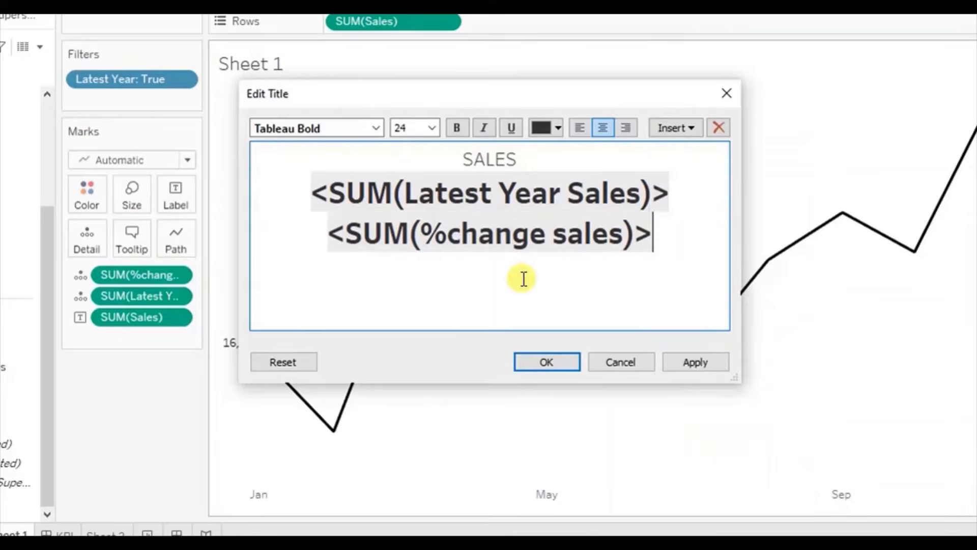
Format the SUM(%change sales) line of the title in Tableau Light, size 14, and apply the title.
shift+click(328, 233)
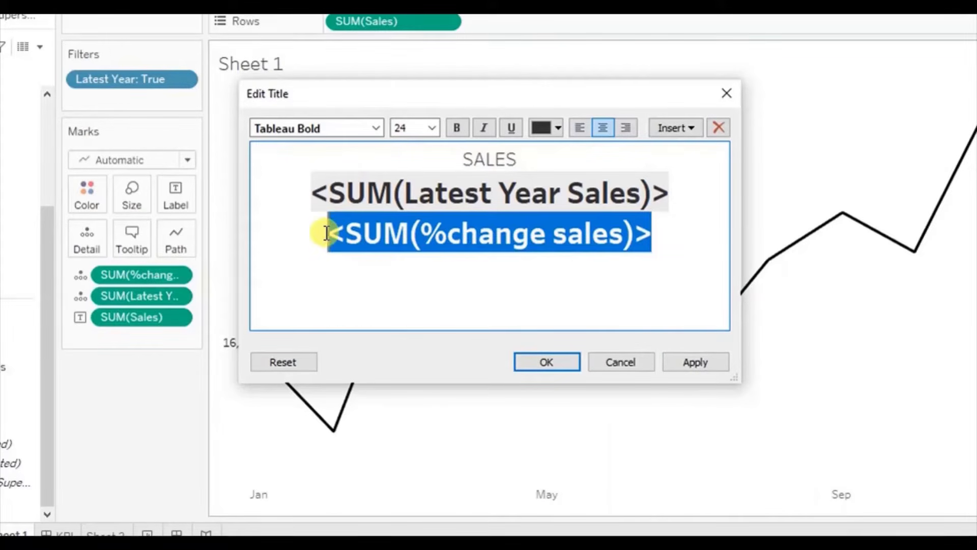
click(376, 128)
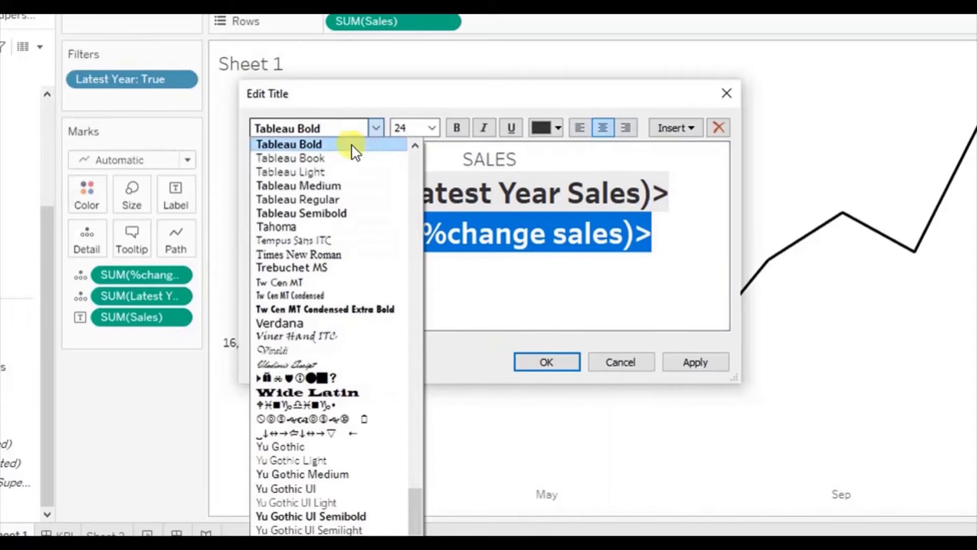
click(333, 171)
click(431, 128)
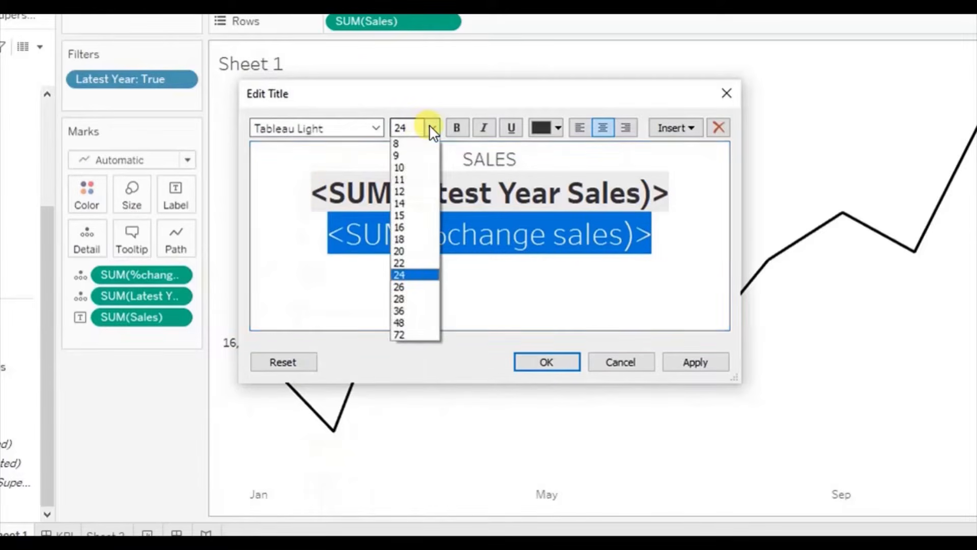
click(411, 203)
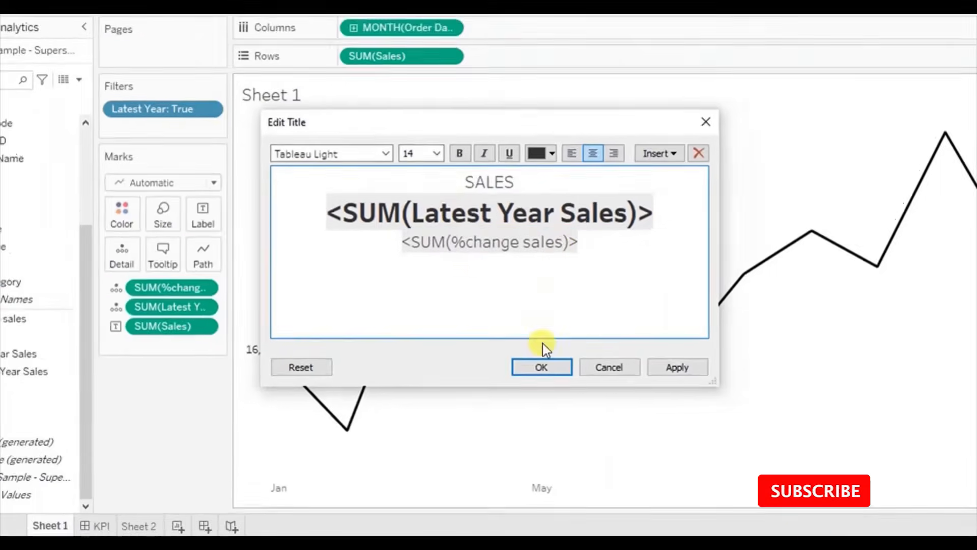
click(546, 363)
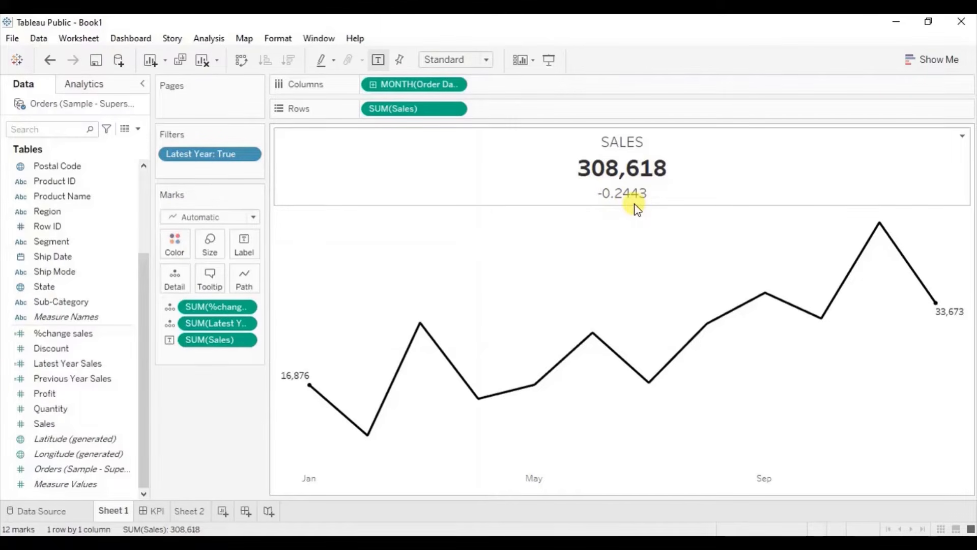
Set the default number format of Latest Year Sales to custom currency with 0 decimal places and the prefix $.
right_click(129, 366)
mouse_move(172, 282)
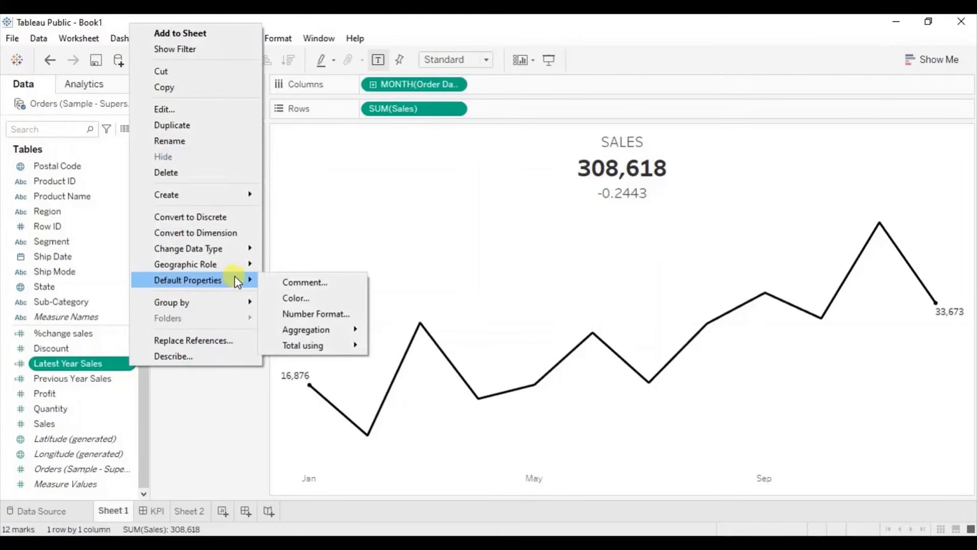
click(289, 309)
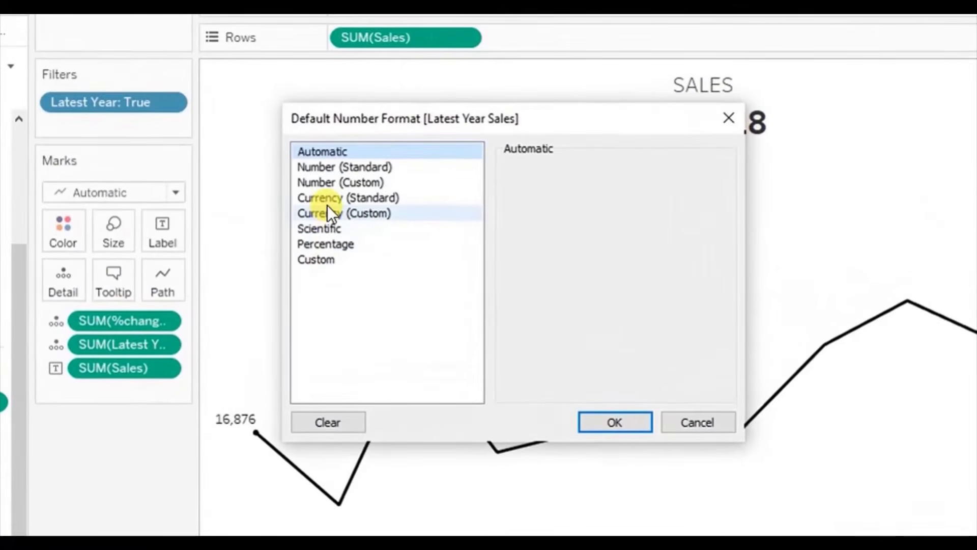
click(328, 212)
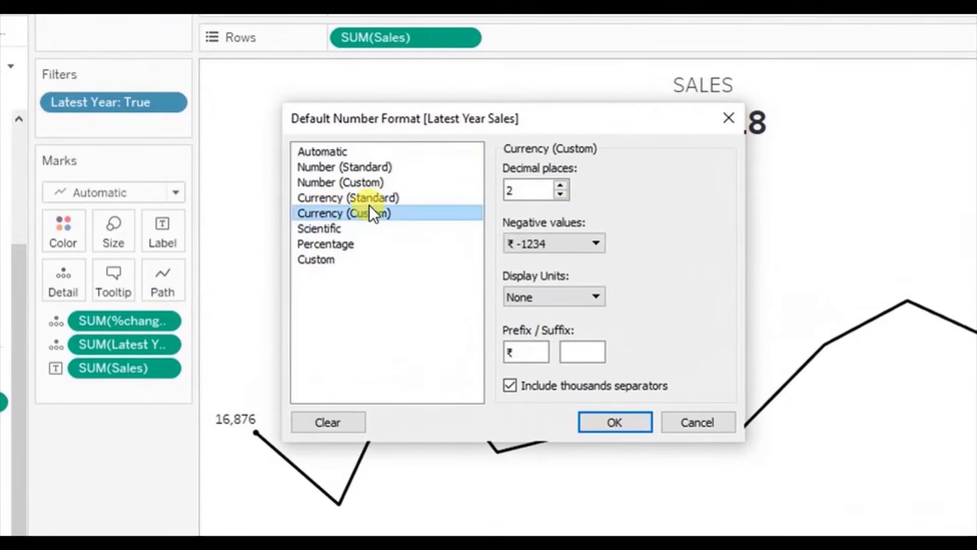
click(560, 194)
click(560, 194)
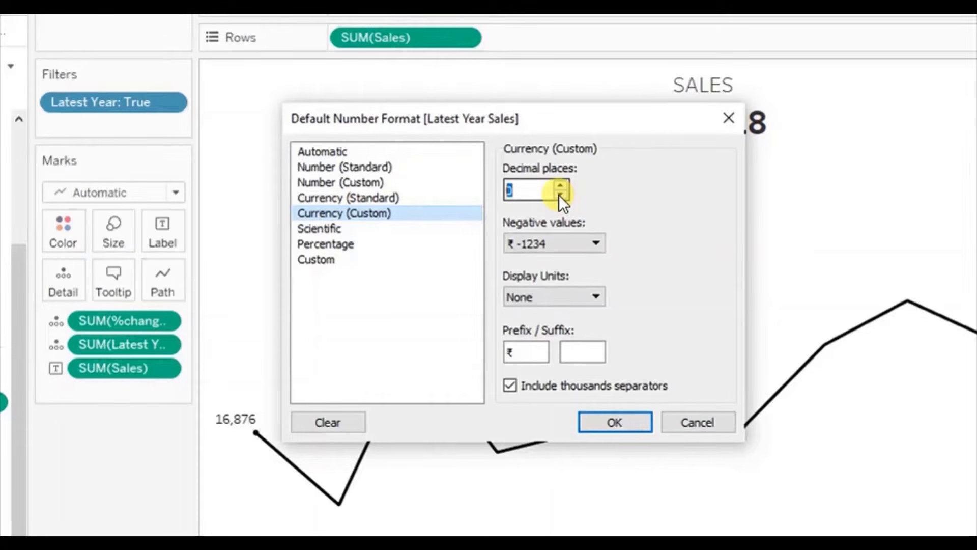
double_click(519, 351)
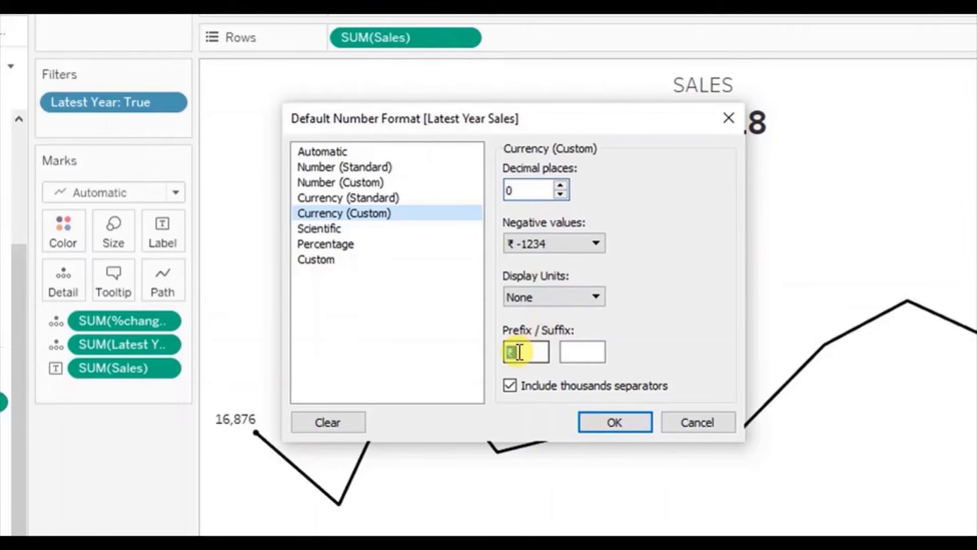
text($)
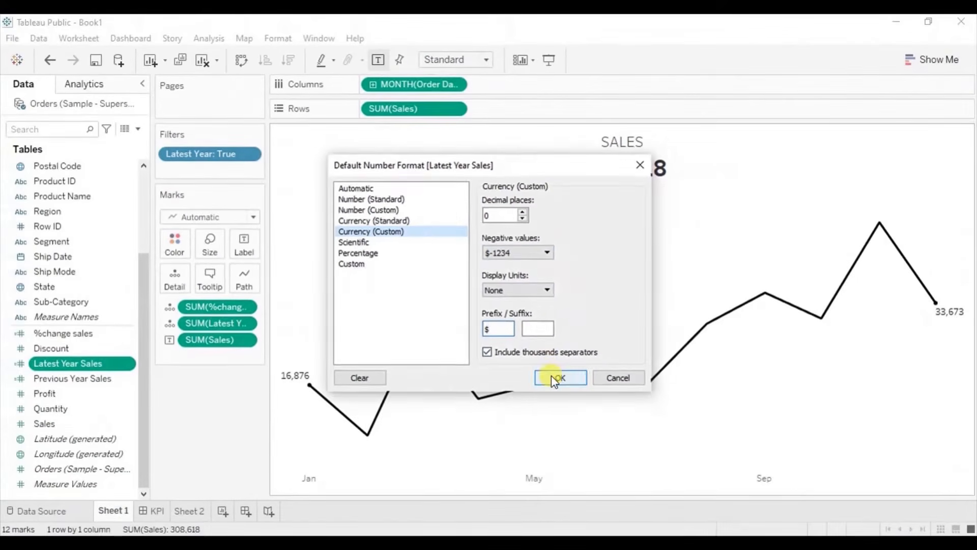
click(613, 420)
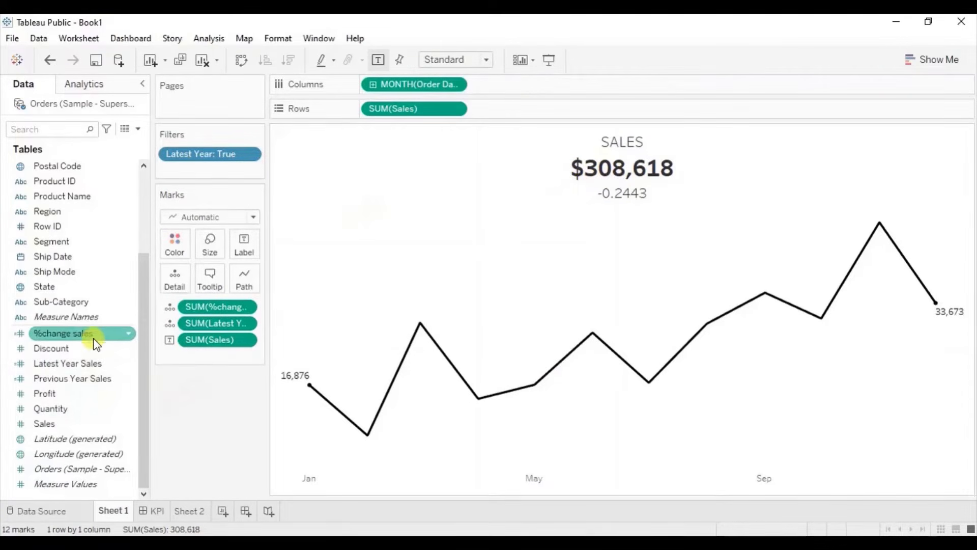
Set the default number format of %change sales to percentage with 2 decimal places.
click(130, 335)
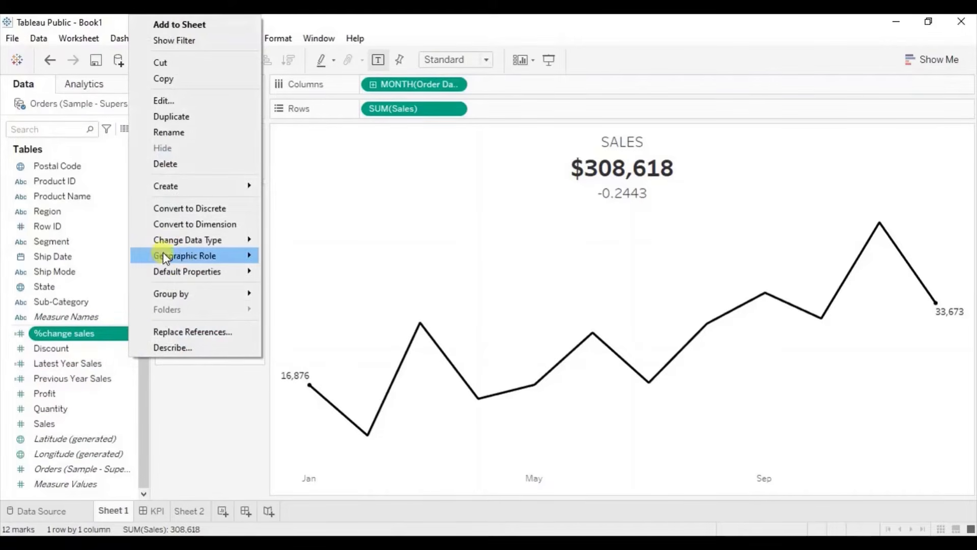
mouse_move(209, 273)
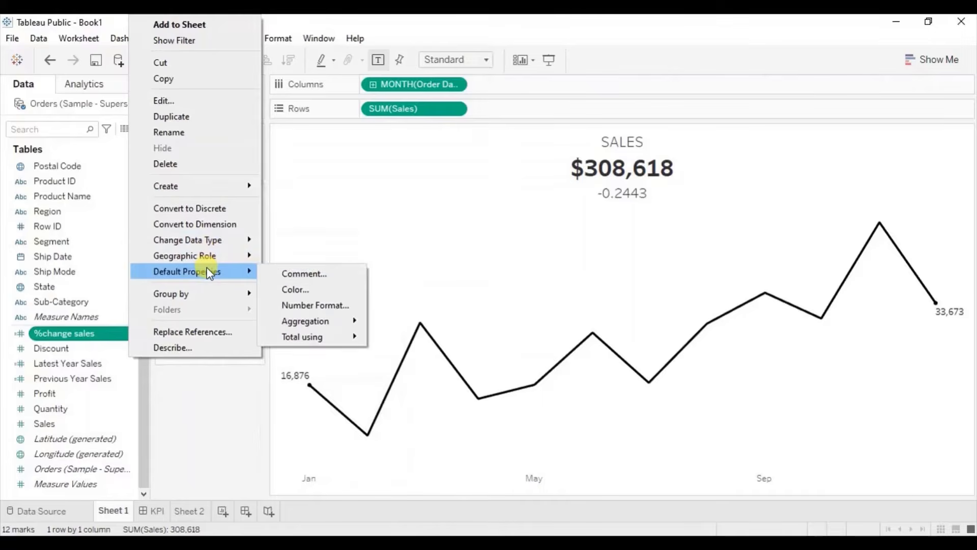
click(292, 304)
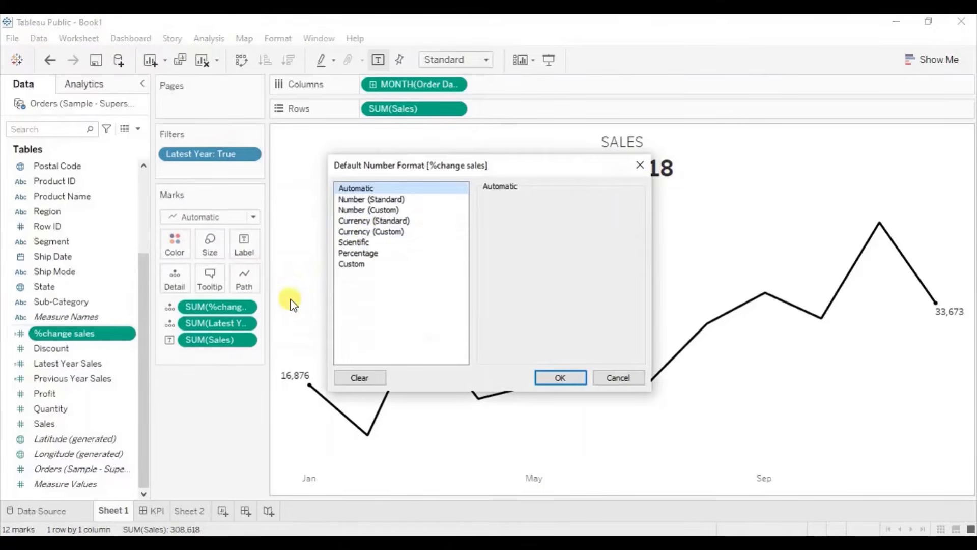
click(360, 253)
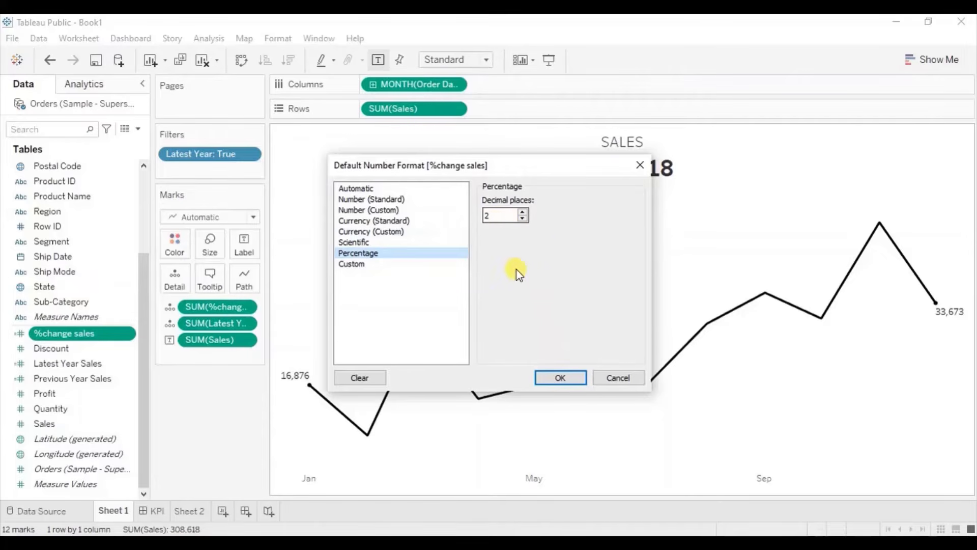
click(561, 378)
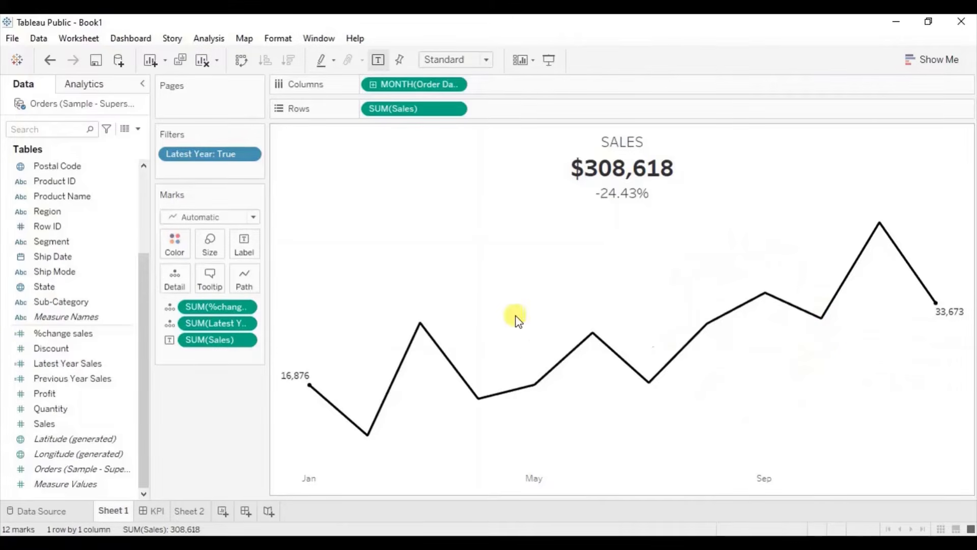
Create a calculated field named Latest Year # with the formula MAX(YEAR([Order Date])).
click(138, 130)
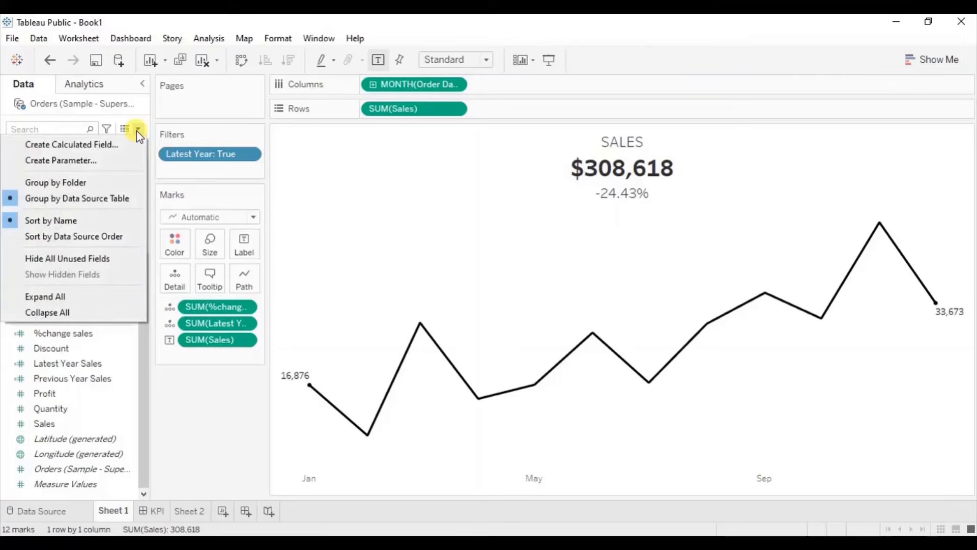
click(110, 144)
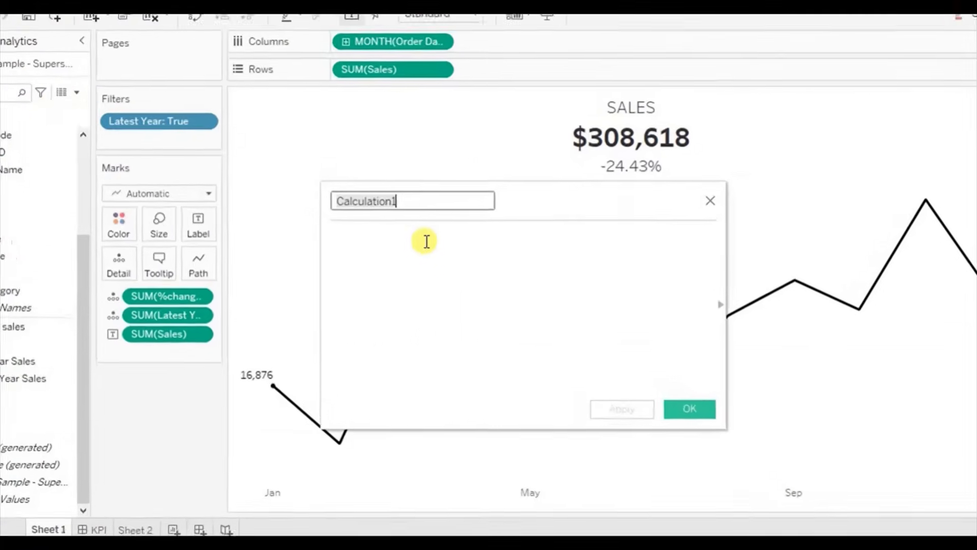
text(Latest Y)
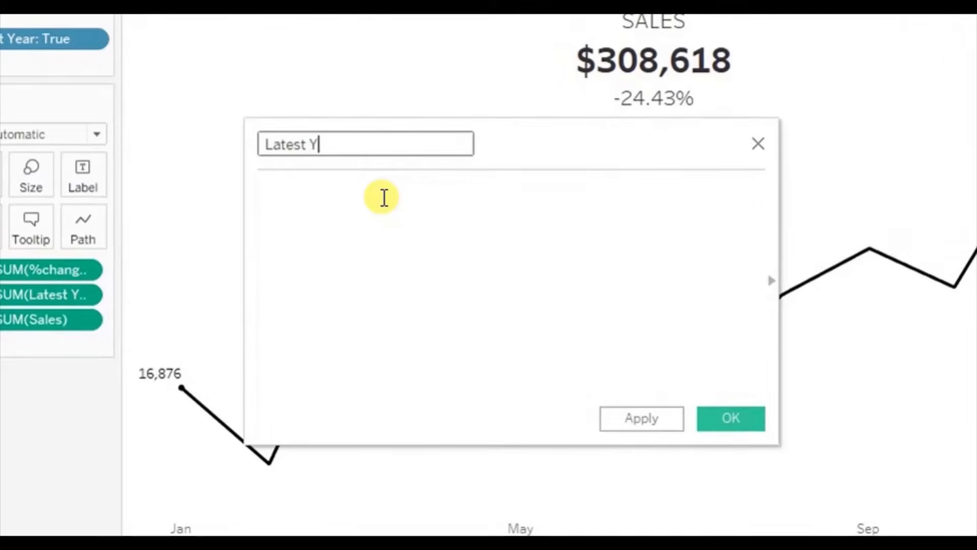
text(ear #)
click(384, 198)
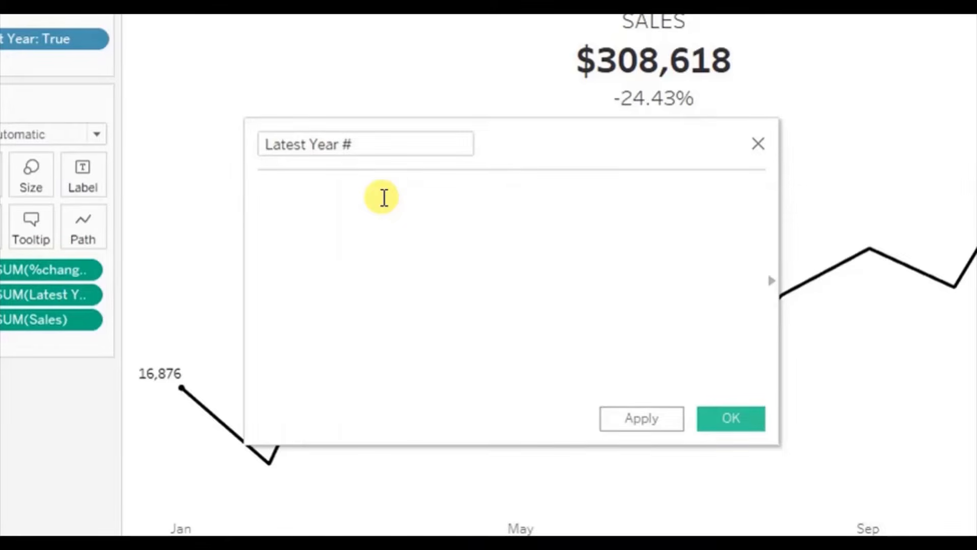
text(max)
key(Return)
text(yea)
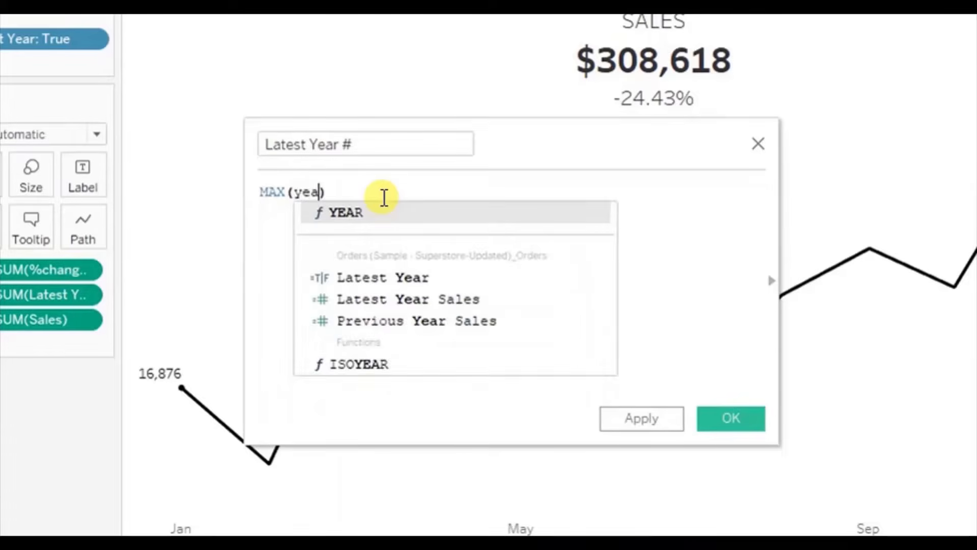
key(Return)
text(ord)
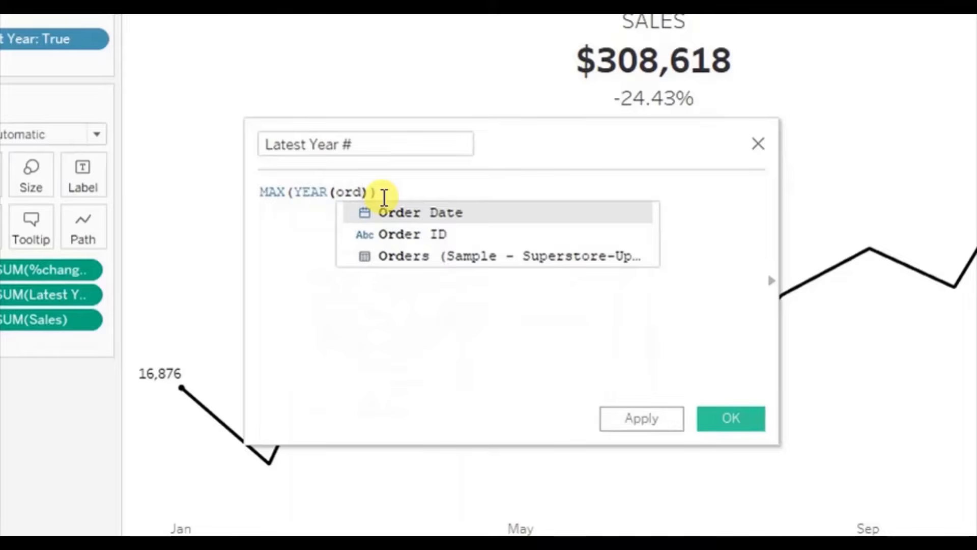
key(Return)
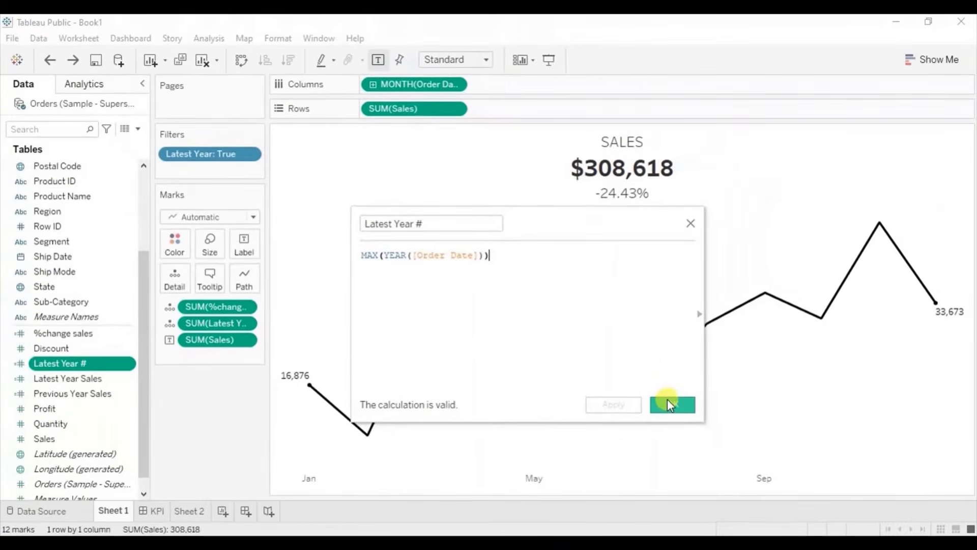
click(667, 399)
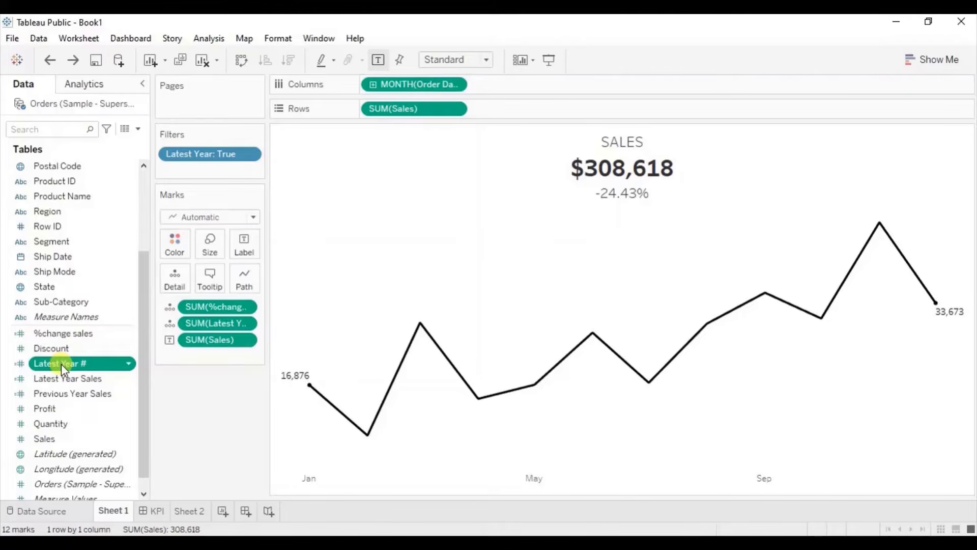
Add Latest Year # as detail on the marks and extend the title's first line to SALES IN followed by the AGG(Latest Year #) field.
drag(62, 364, 177, 280)
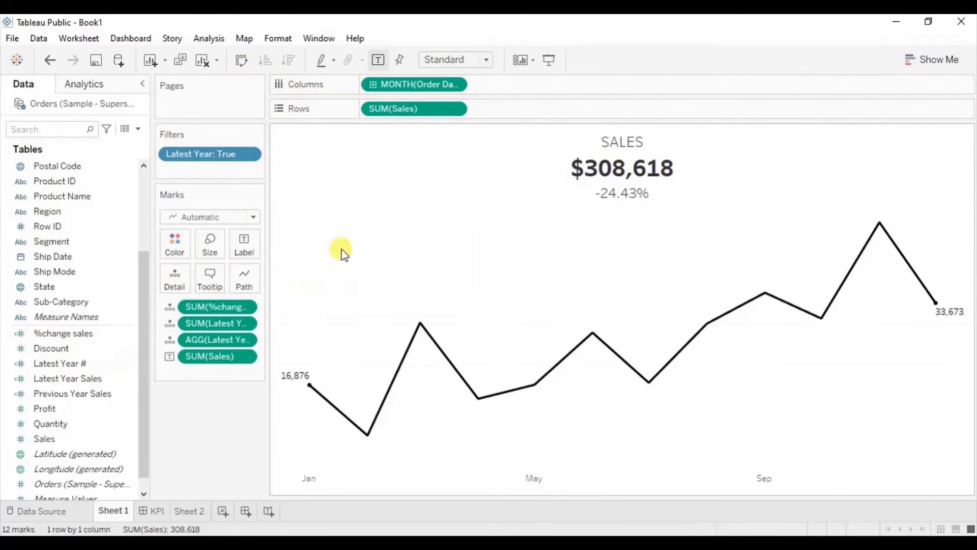
double_click(617, 169)
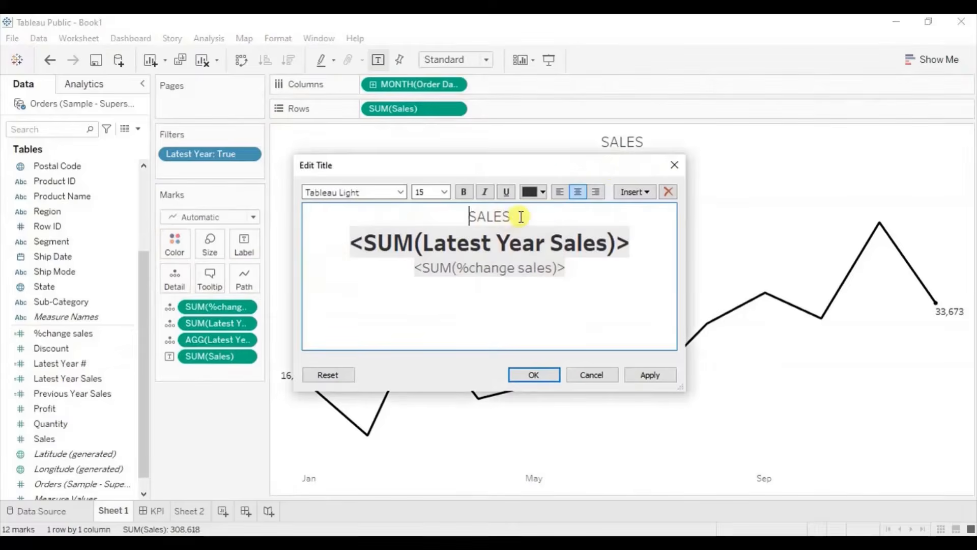
click(521, 216)
text(IN)
click(634, 194)
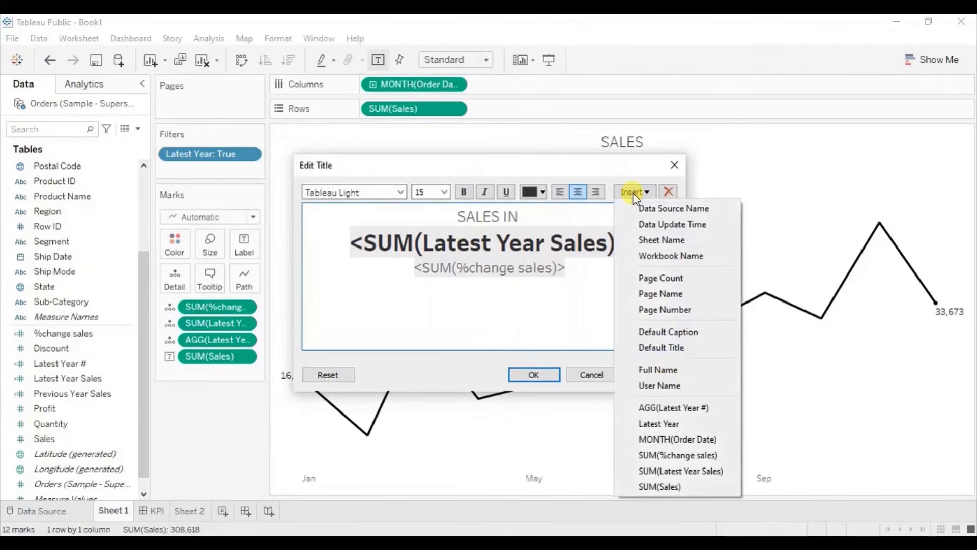
click(671, 406)
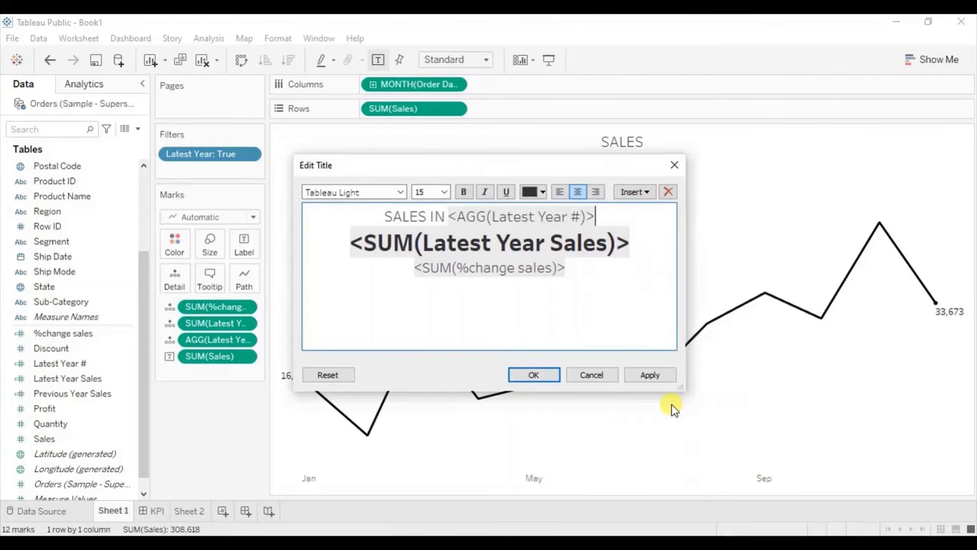
click(542, 376)
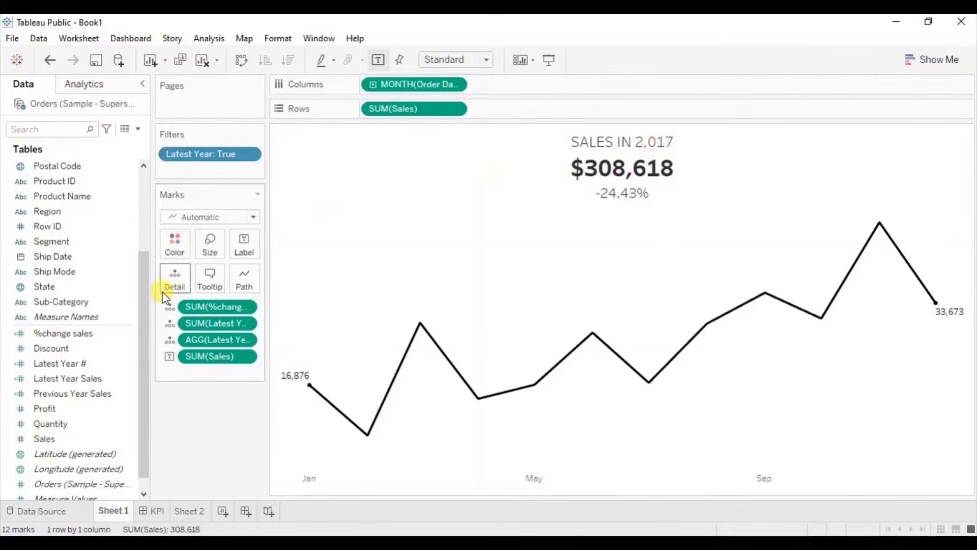
Set the default number format of Latest Year # to custom number with 0 decimal places and no thousands separators.
click(98, 362)
click(127, 362)
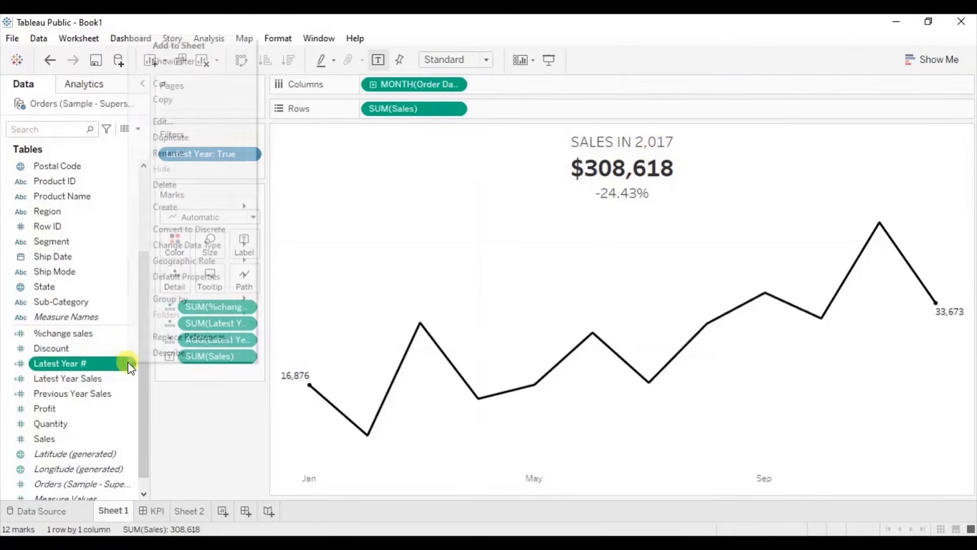
mouse_move(185, 282)
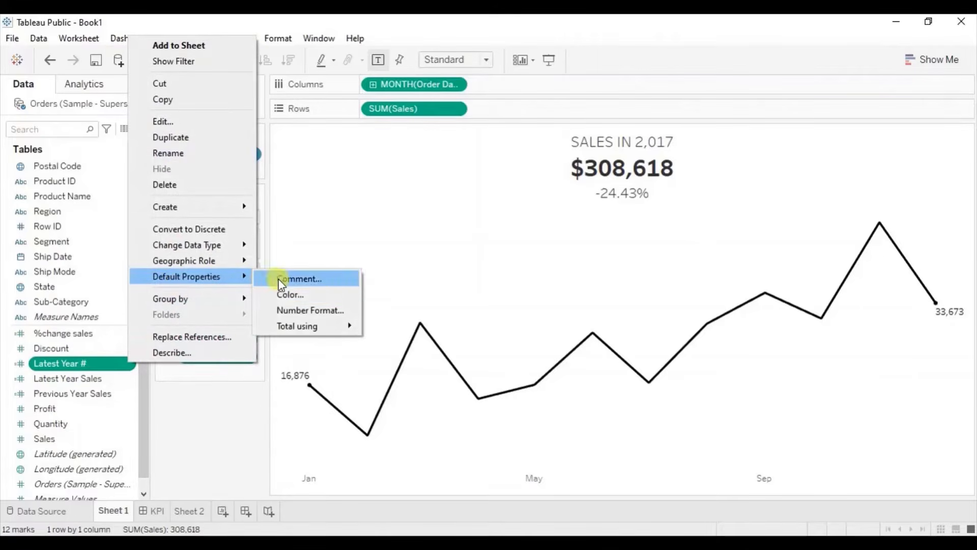
click(284, 310)
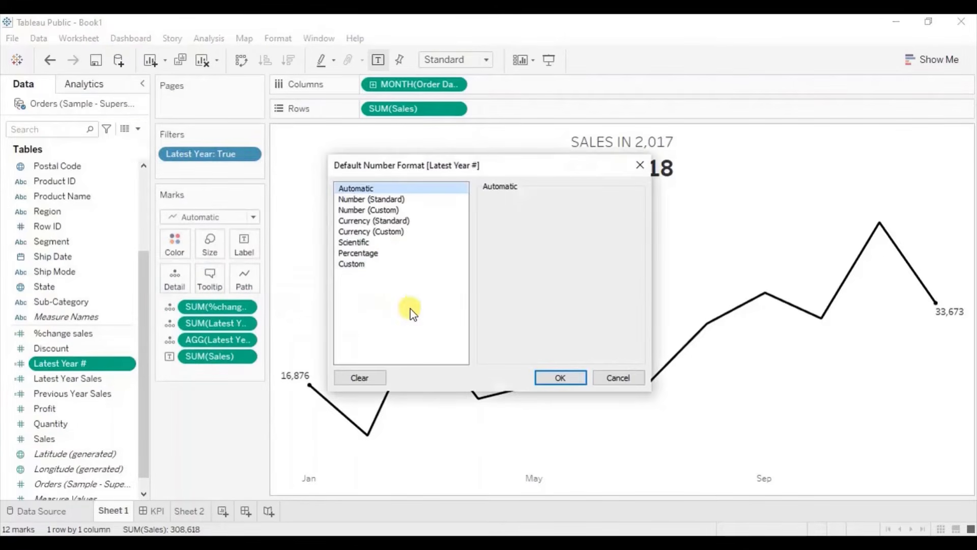
click(369, 208)
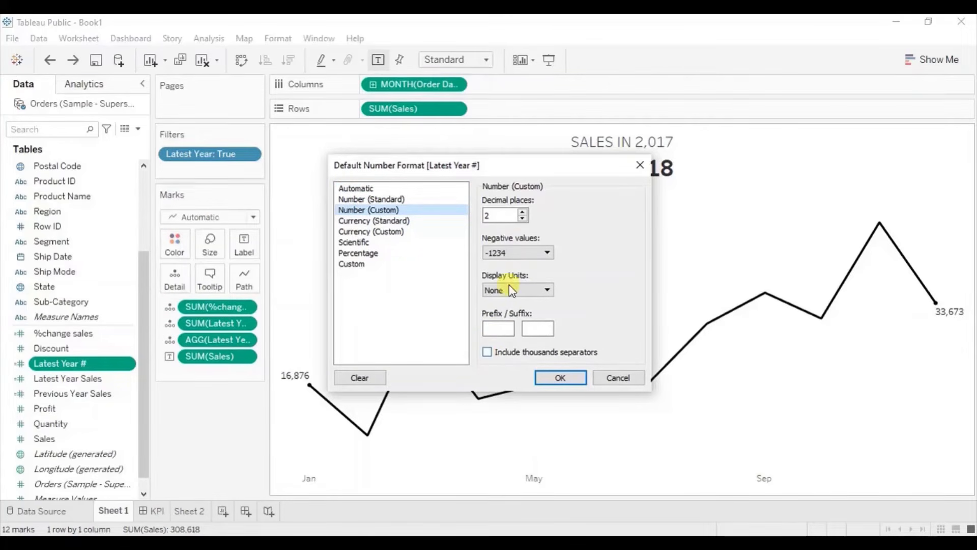
click(522, 218)
click(522, 218)
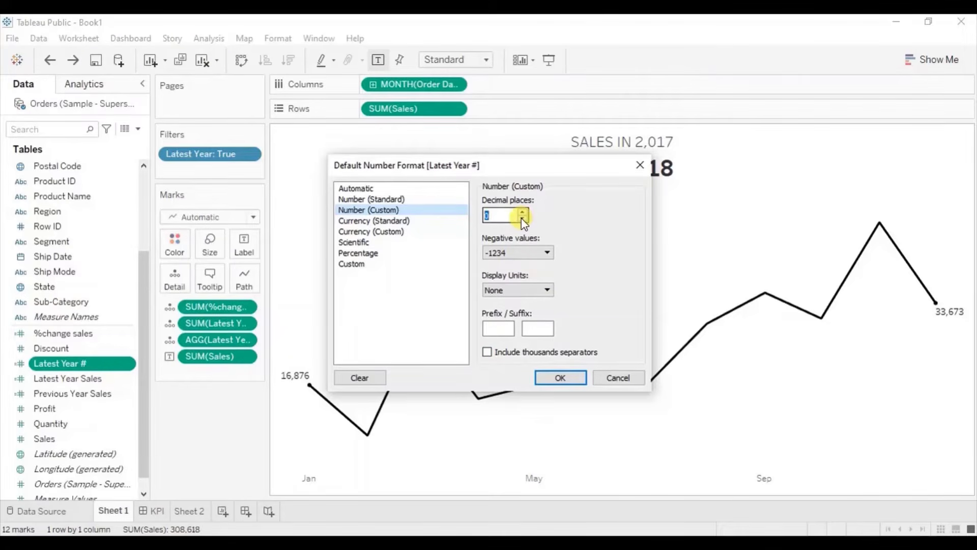
click(559, 376)
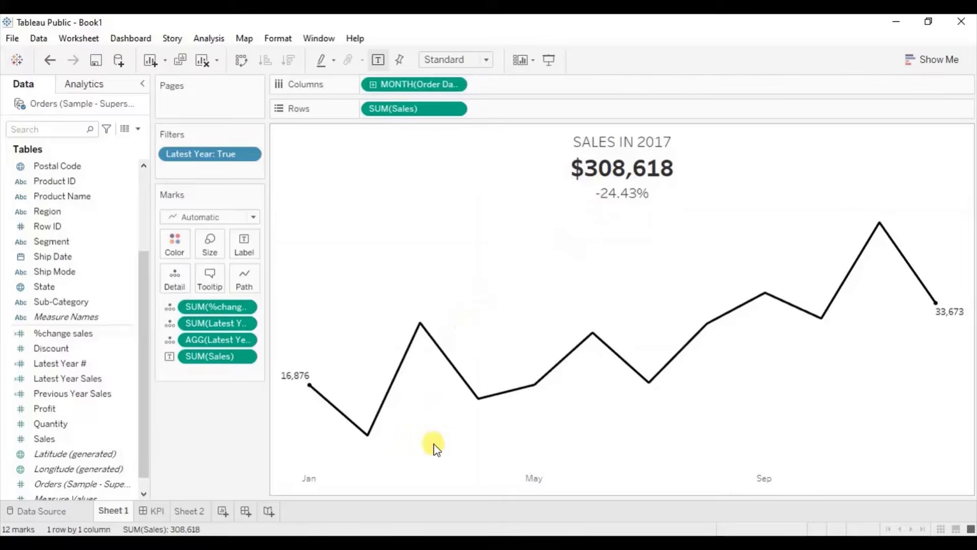
Switch to Microsoft Edge and search the web for alt code.
click(214, 542)
text(edge)
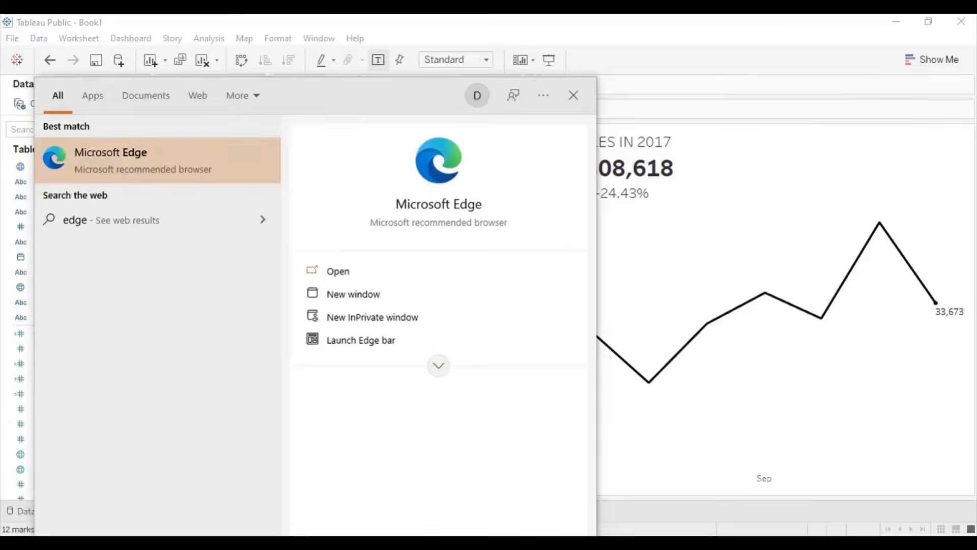
key(Return)
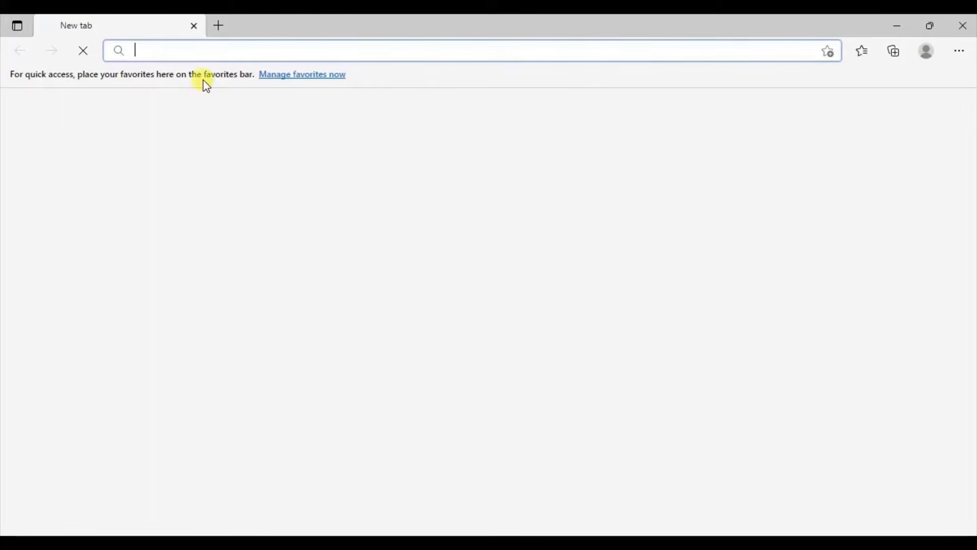
text(al)
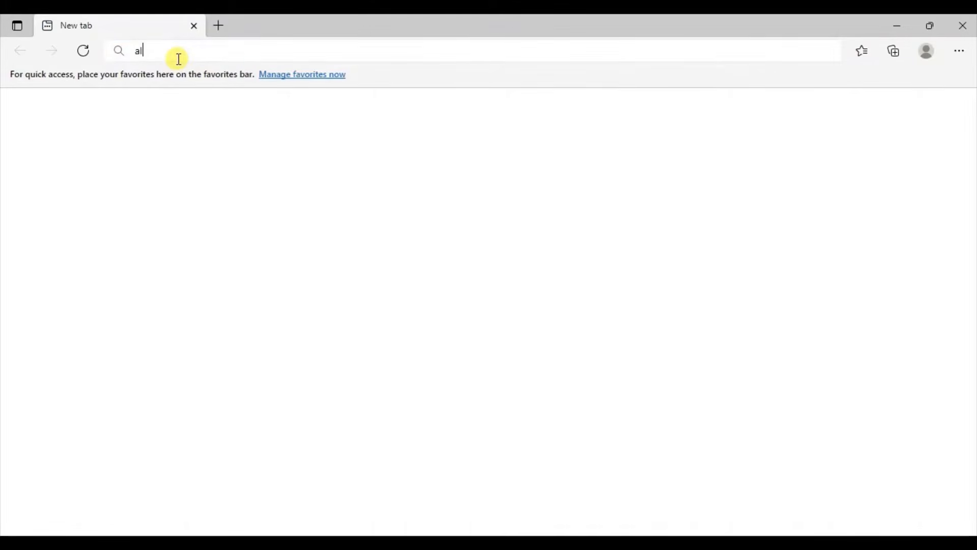
text(t code)
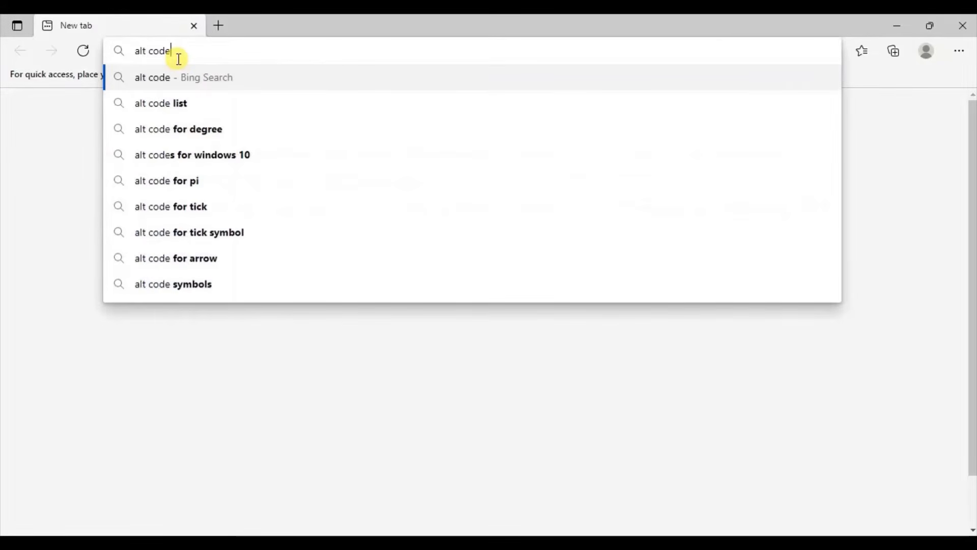
key(Return)
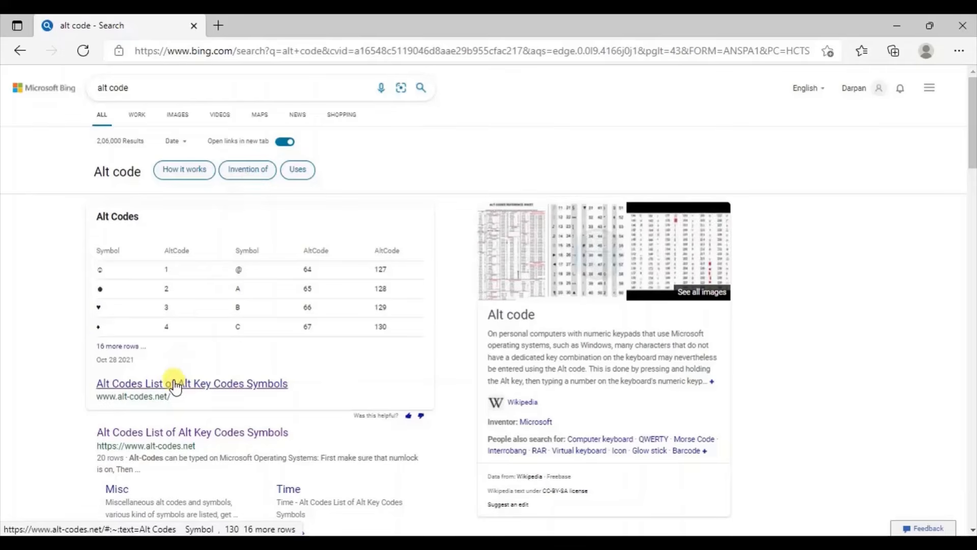
Open the Alt Codes List of Alt Key Codes Symbols page and copy the ▲ symbol with code 30.
click(161, 385)
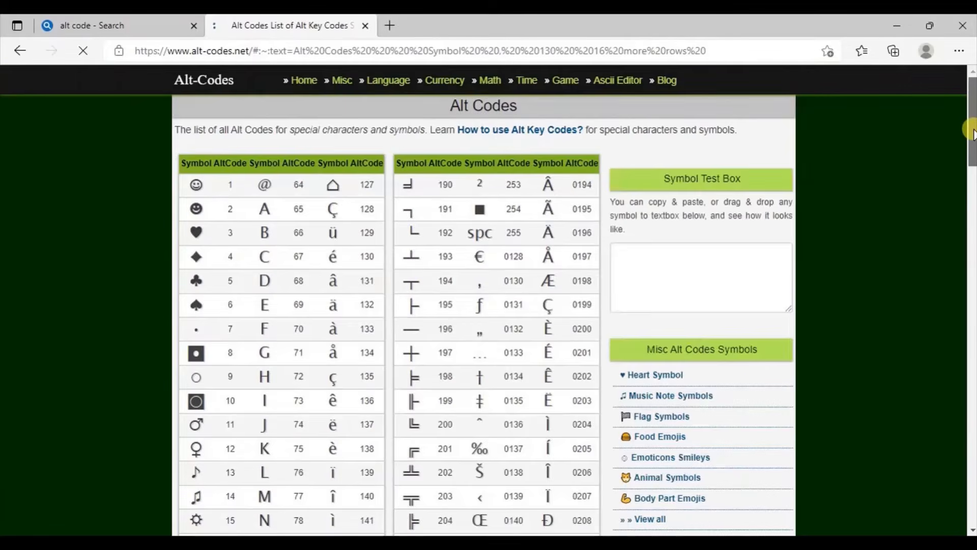
drag(970, 133, 972, 312)
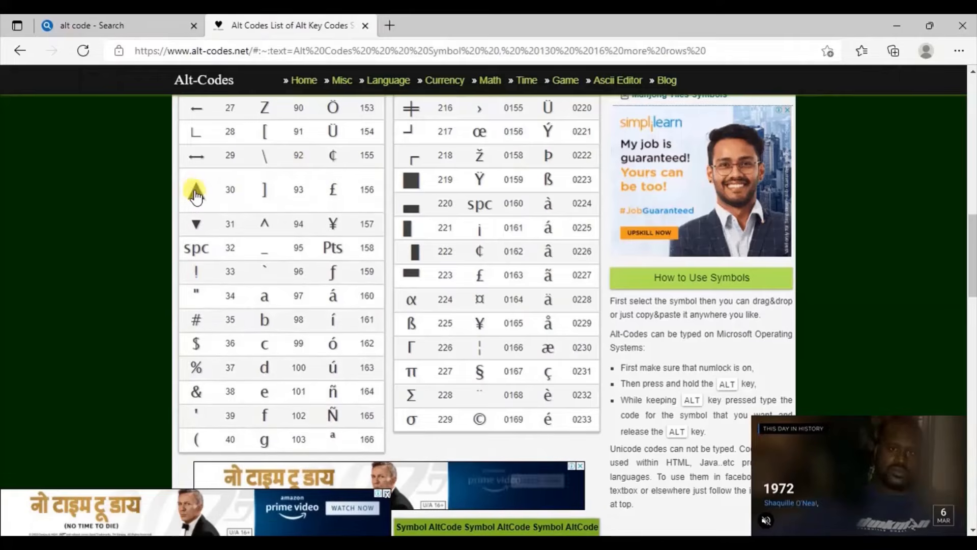
click(193, 190)
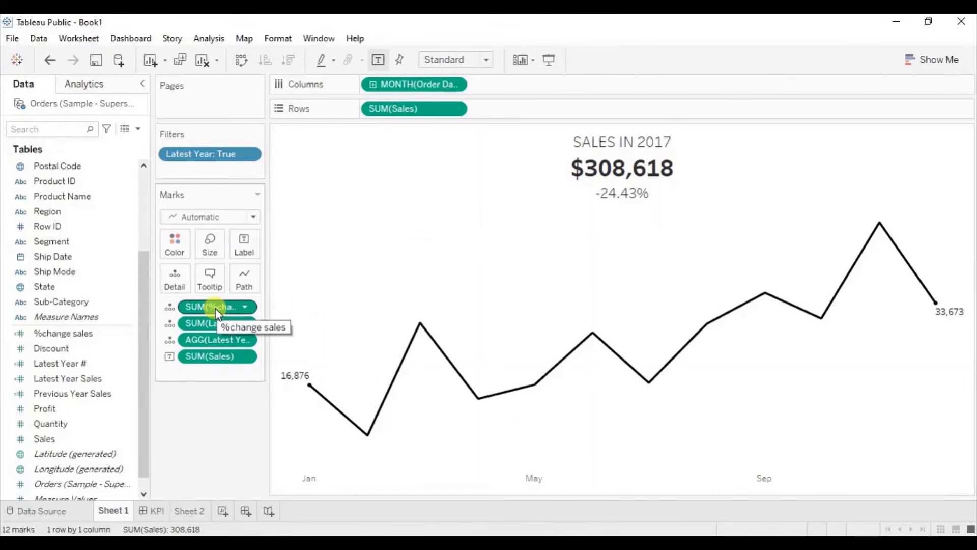
In Tableau, give the SUM(%change sales) mark field the custom pane number format ▲ 0.00%; using the copied symbol.
right_click(215, 308)
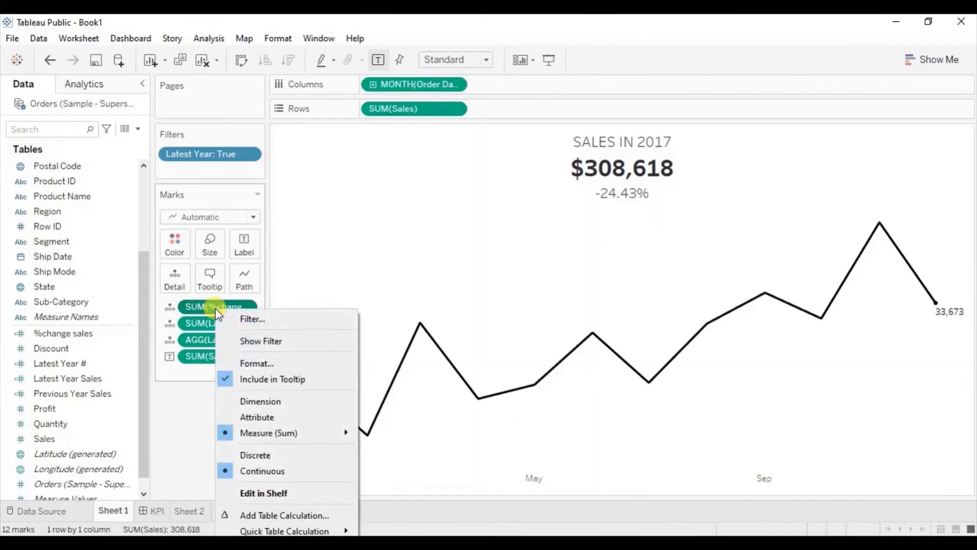
click(249, 363)
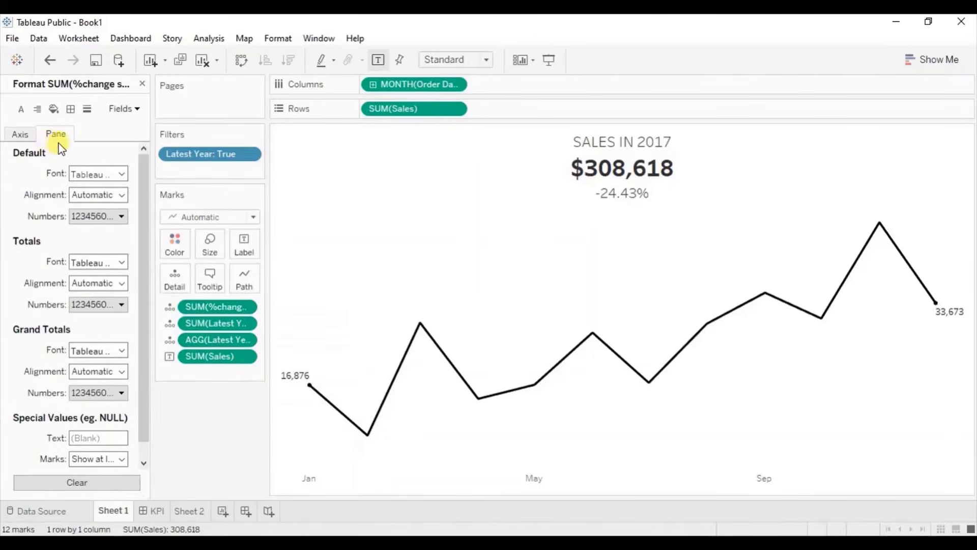
click(85, 218)
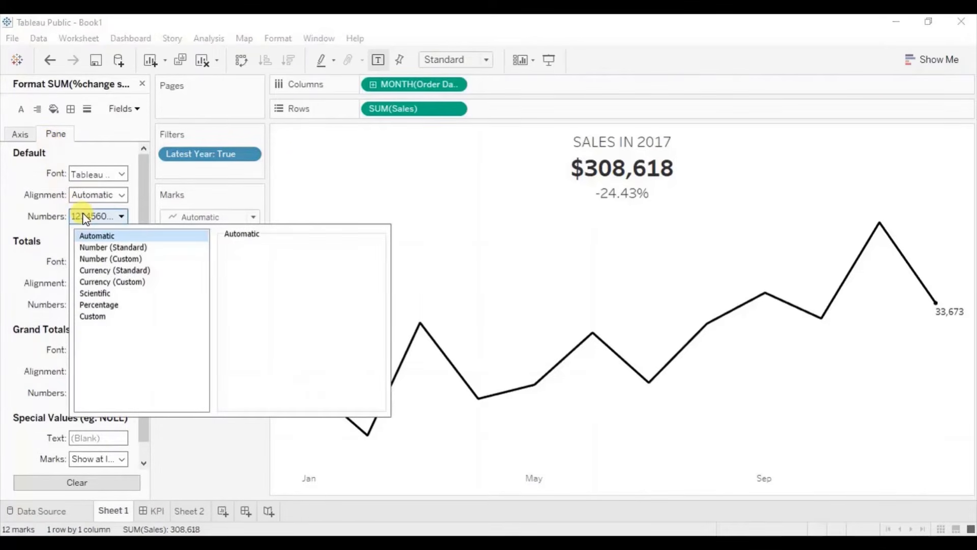
click(94, 317)
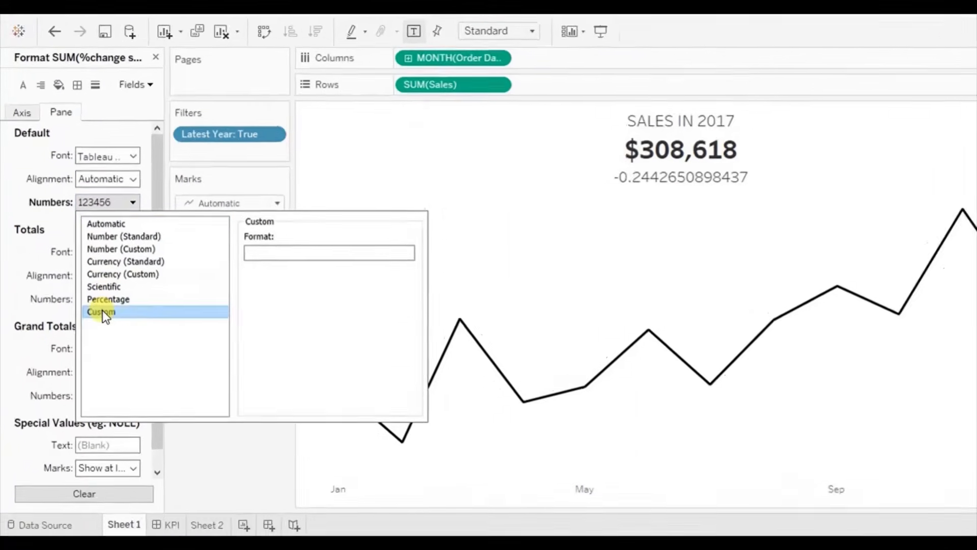
click(265, 258)
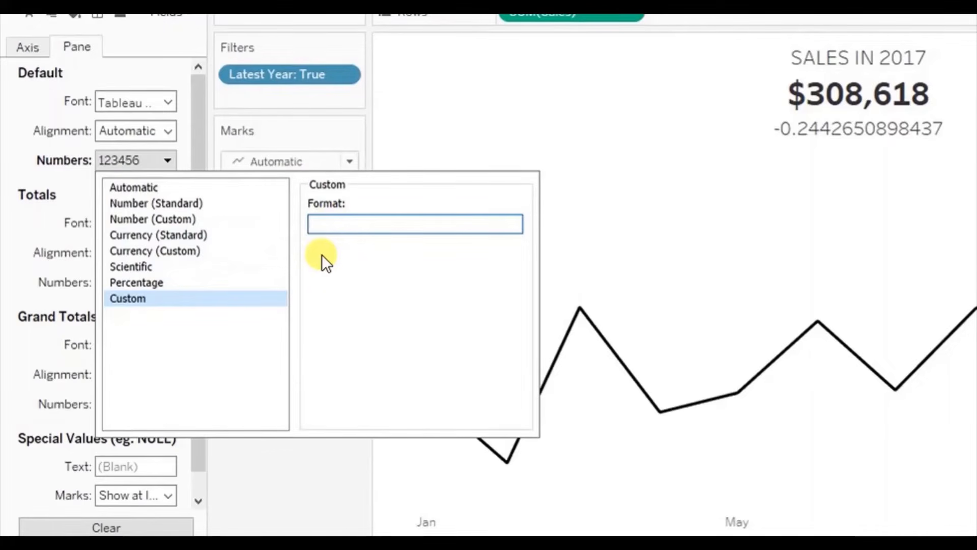
key(ctrl+v)
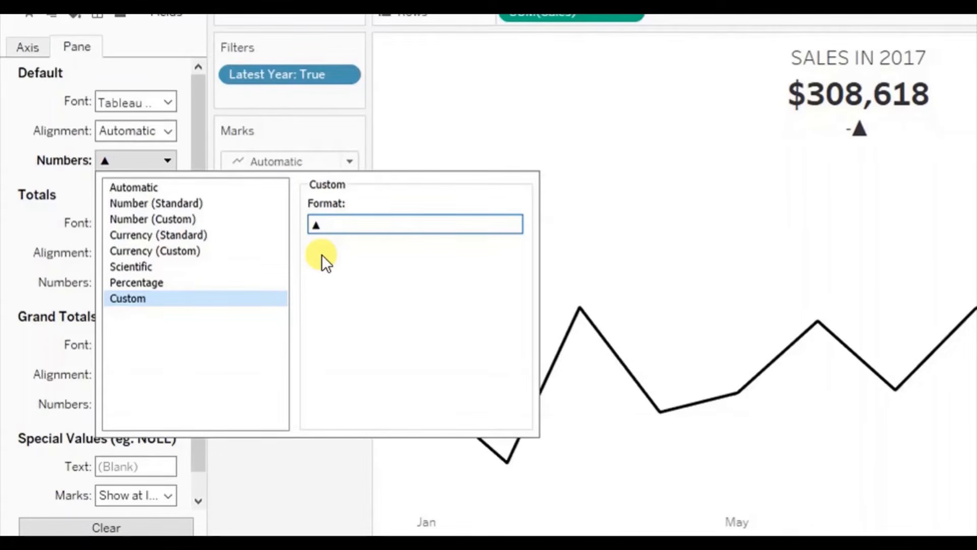
text(0.00)
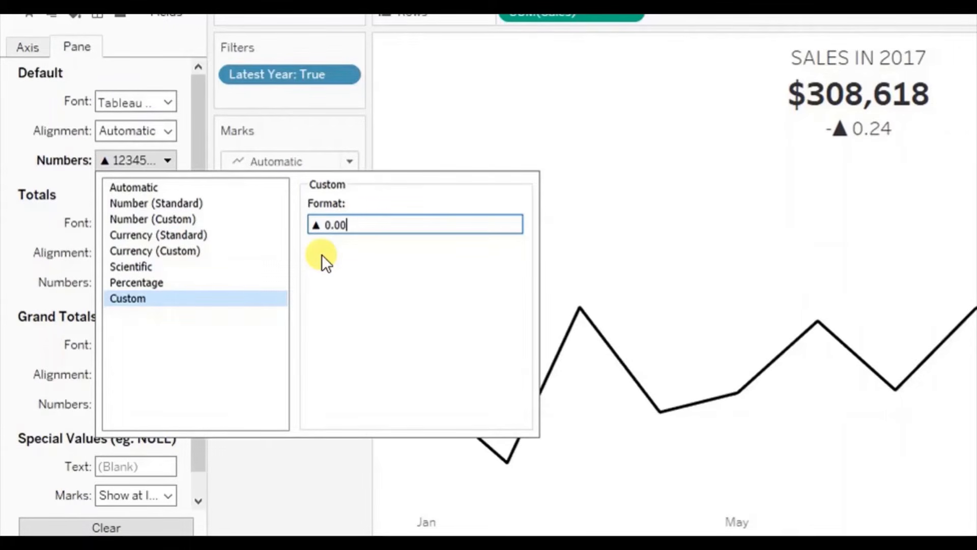
text(%)
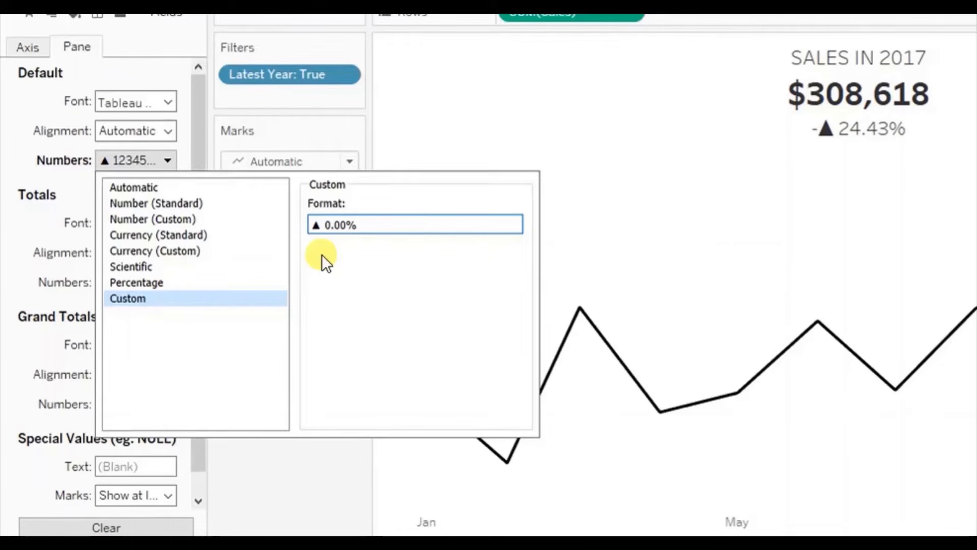
text(;)
Copy the ▼ symbol with code 31 from the alt codes page in Edge and return to Tableau.
key(alt+Tab)
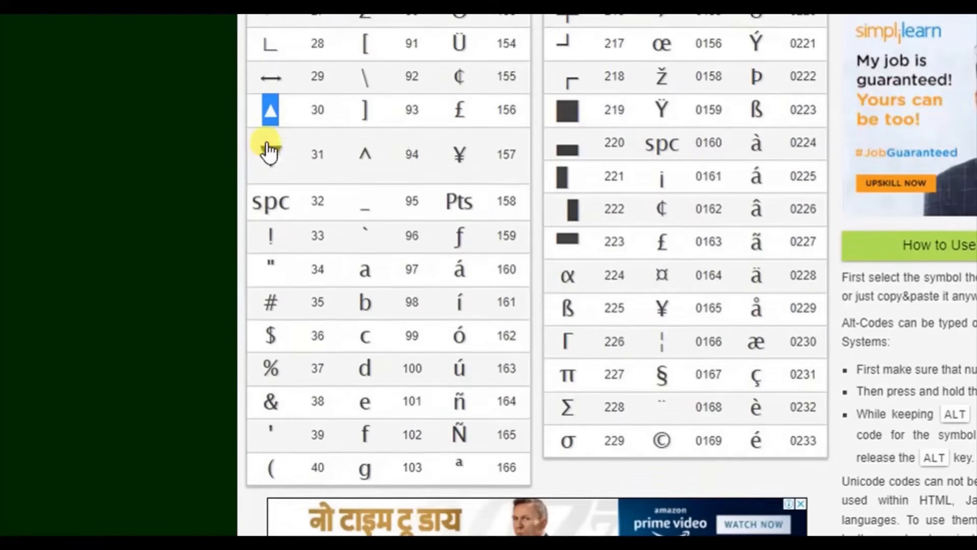
click(271, 155)
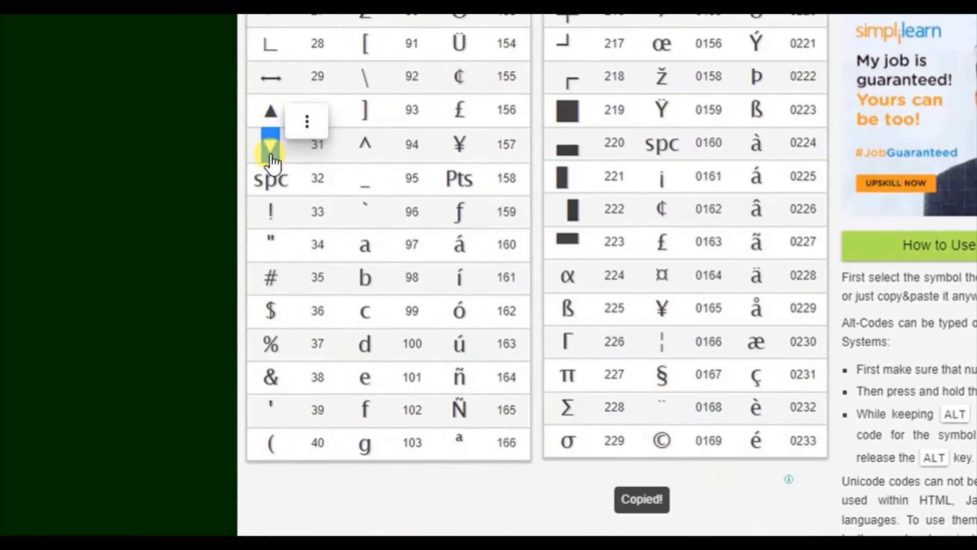
key(alt+Tab)
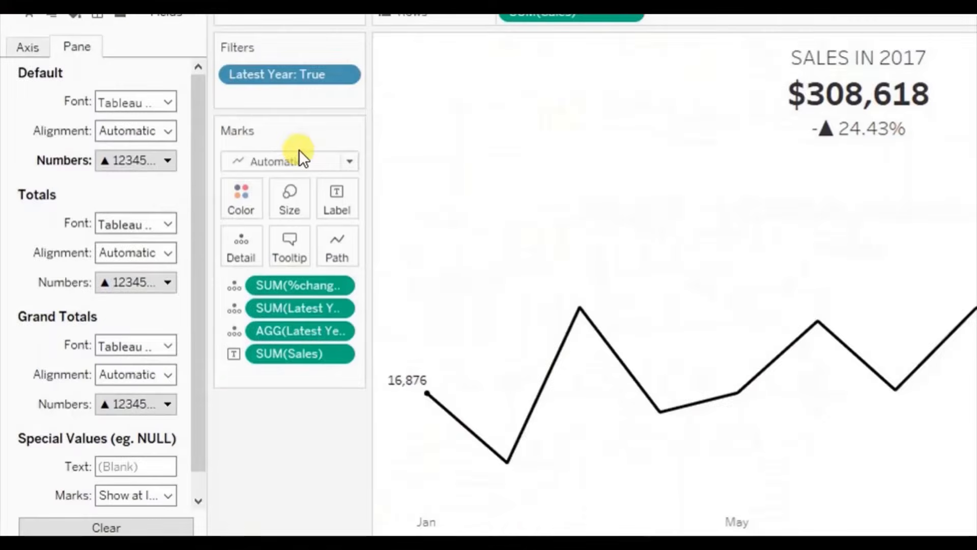
Extend the custom number format of %change sales with ▼0.00%; for negative values, making it ▲ 0.00%;▼0.00%;.
click(162, 161)
click(377, 225)
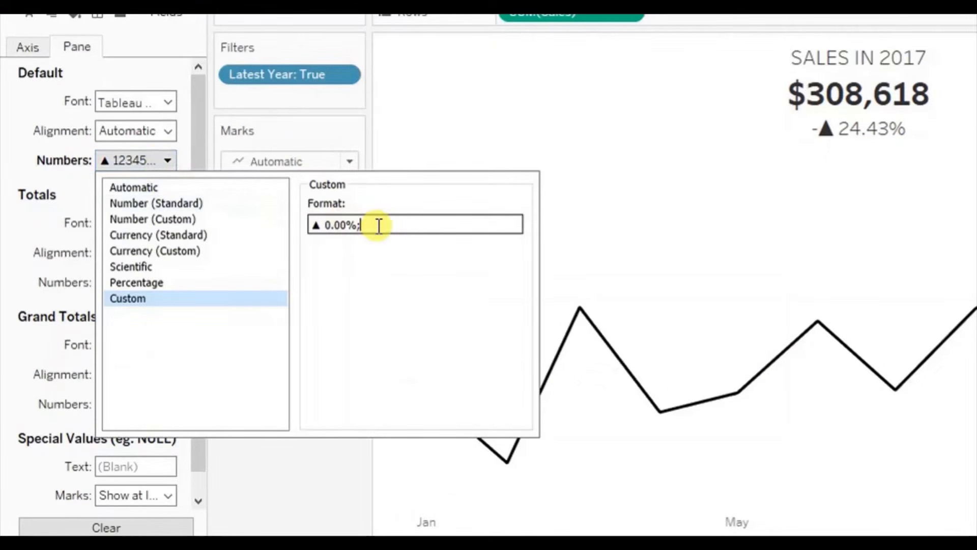
text(▼)
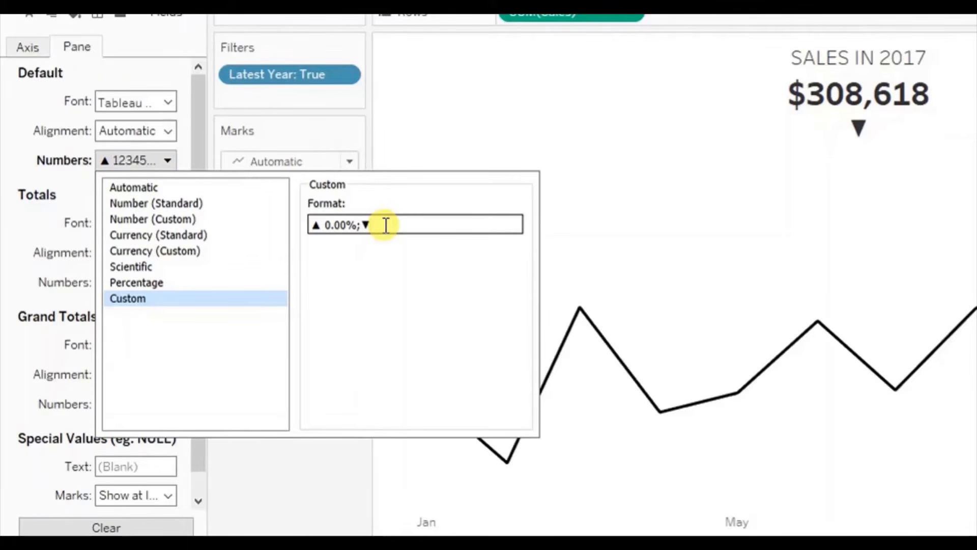
text(0)
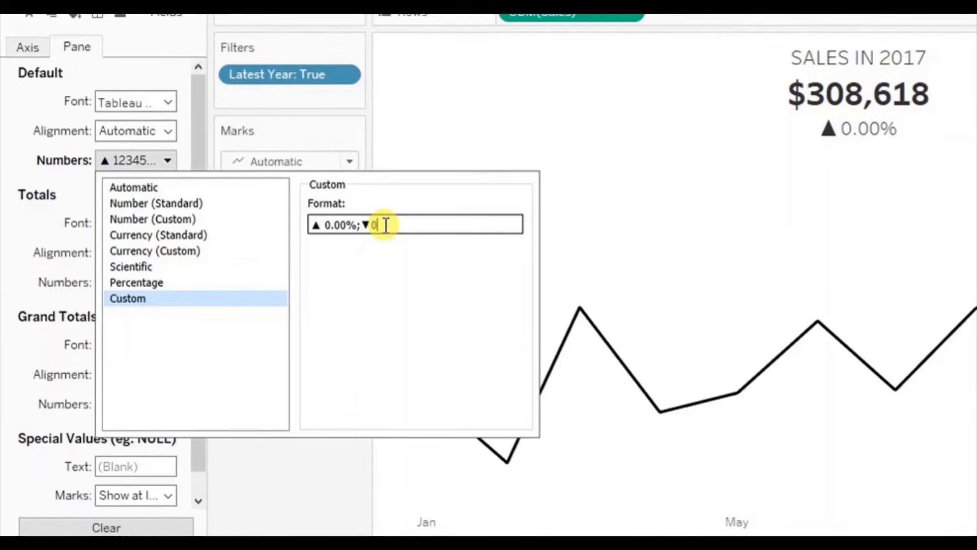
text(.00%;)
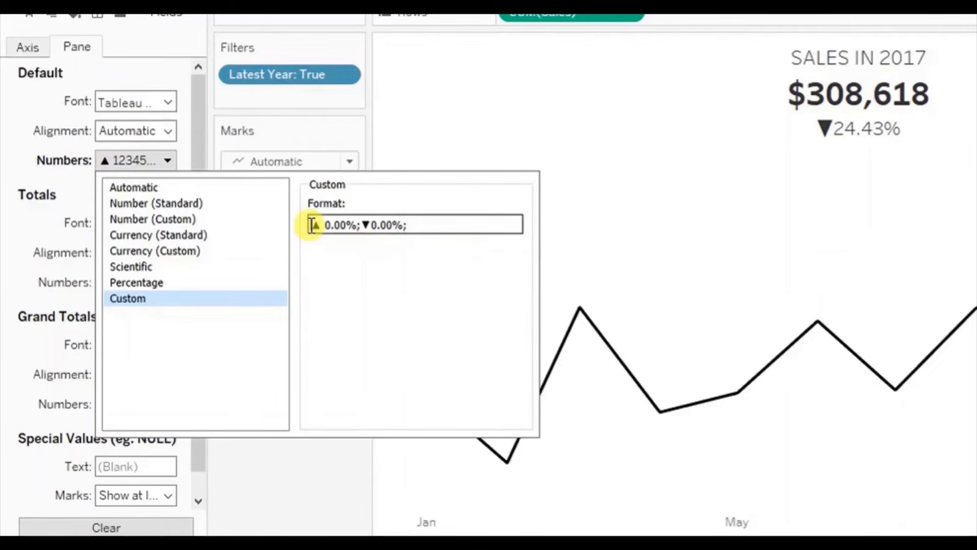
drag(312, 225, 357, 225)
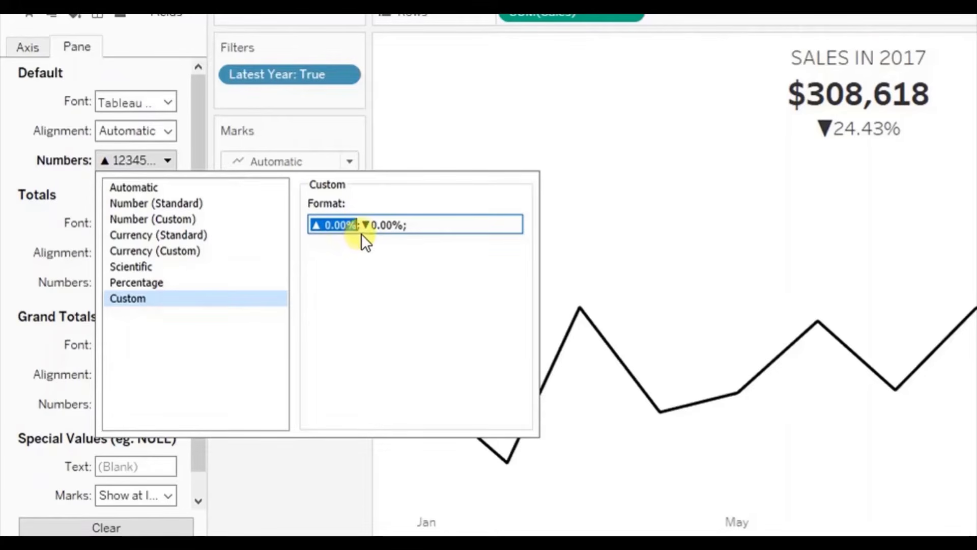
drag(362, 225, 399, 224)
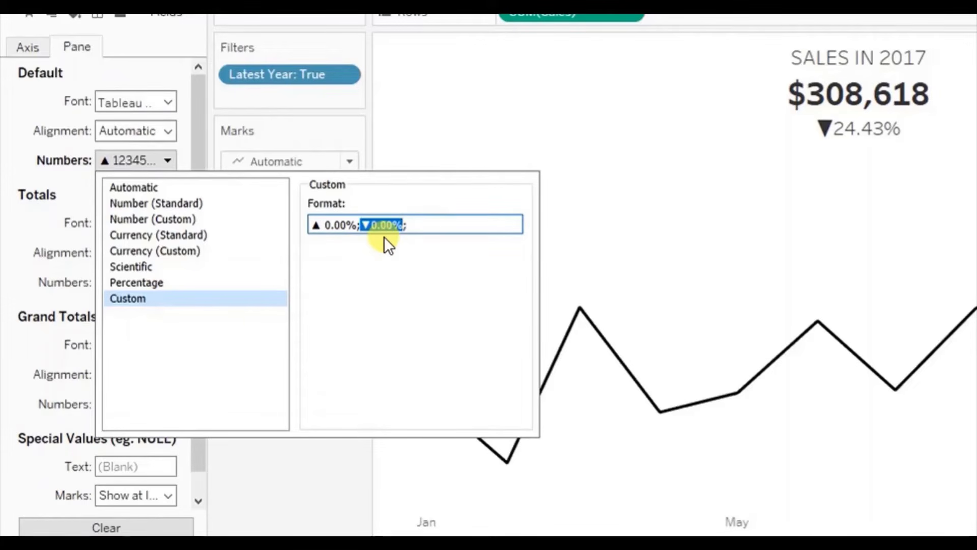
click(413, 224)
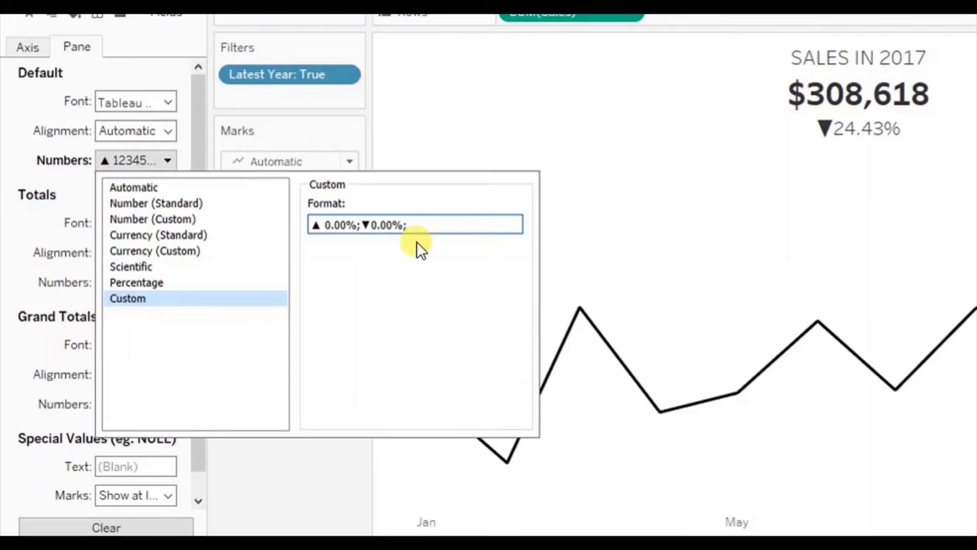
click(281, 471)
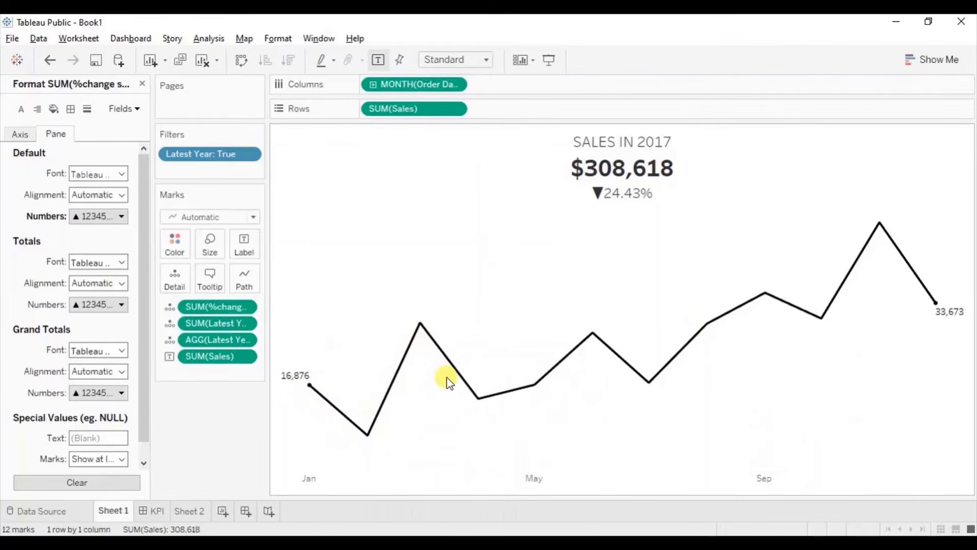
mouse_move(305, 381)
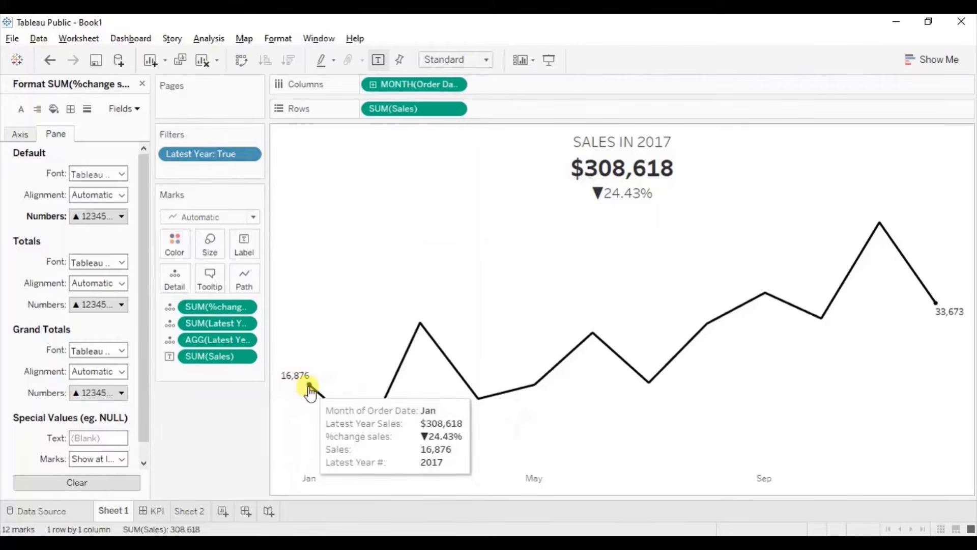
Rename the Sheet 1 worksheet as Sales KPI.
mouse_move(937, 305)
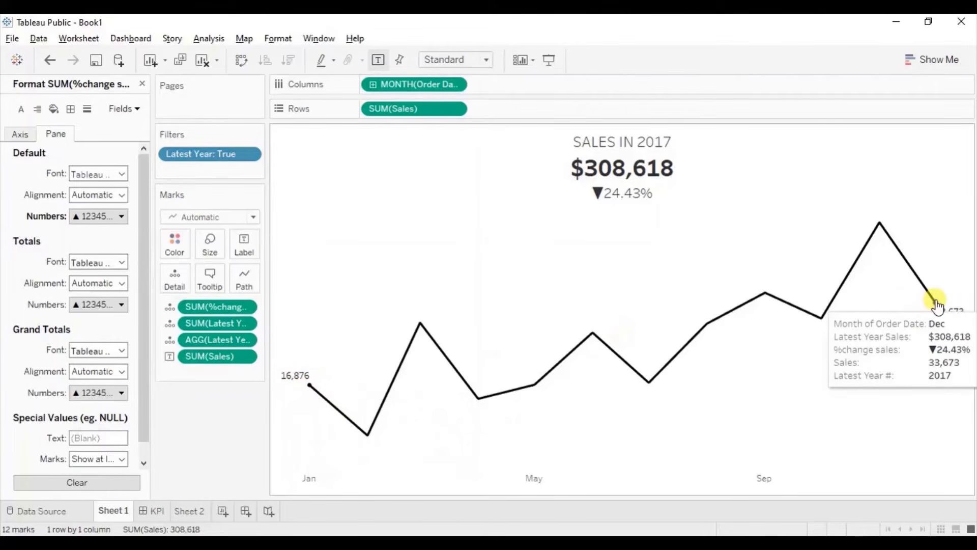
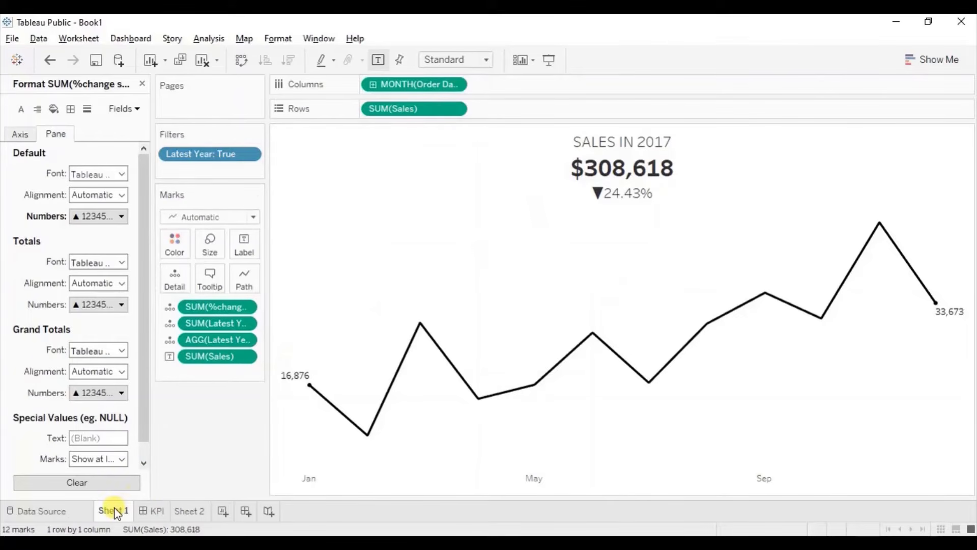
text(Sales KPI)
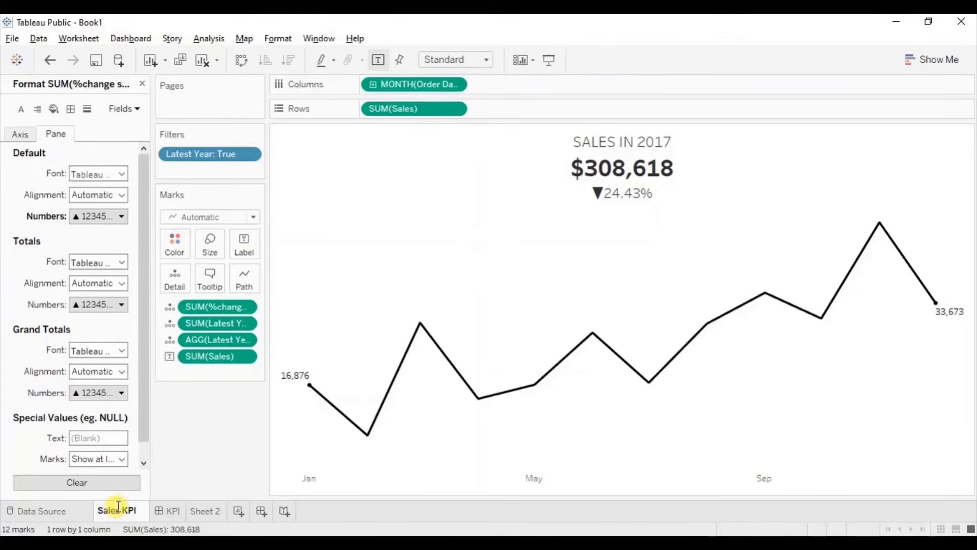
click(163, 479)
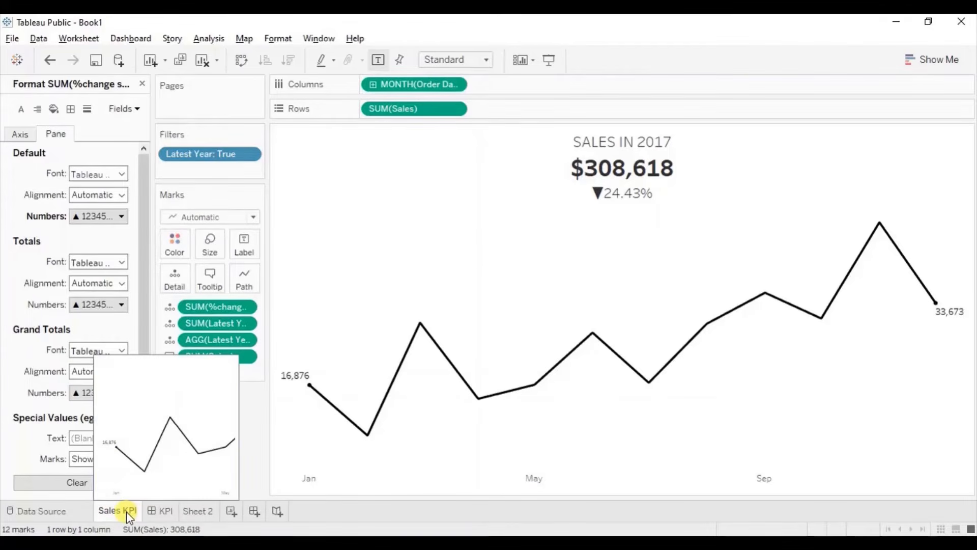
Duplicate the Sales KPI worksheet and rename the copy as Profit KPI.
right_click(128, 514)
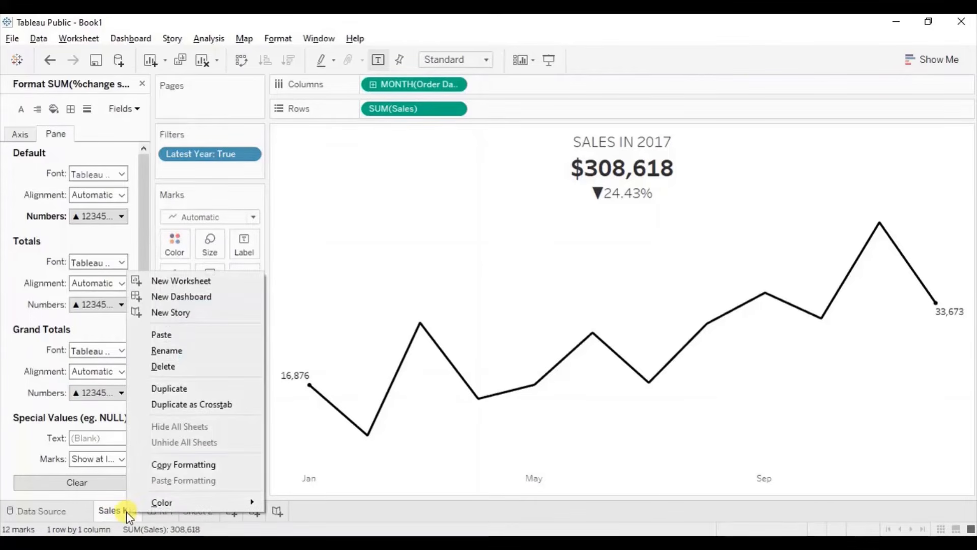
click(165, 388)
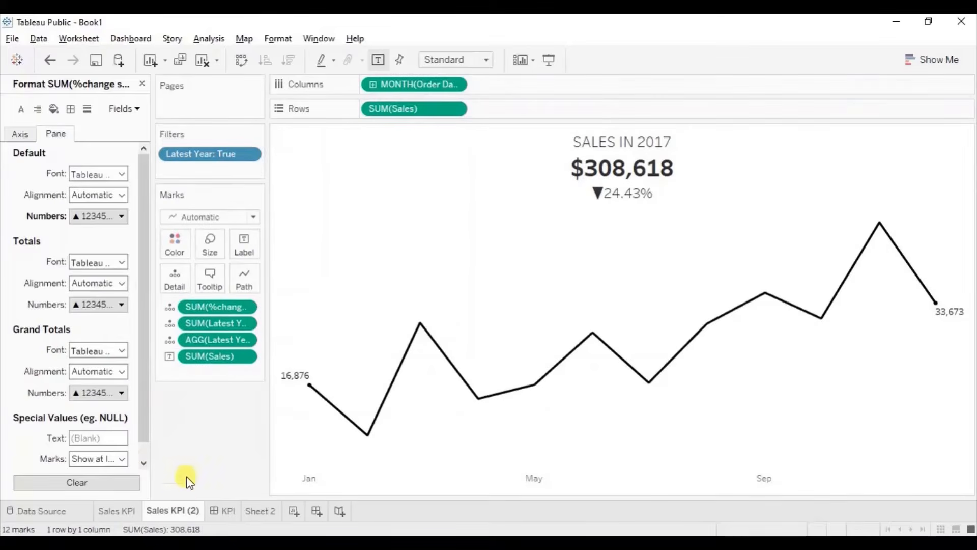
double_click(173, 515)
key(End)
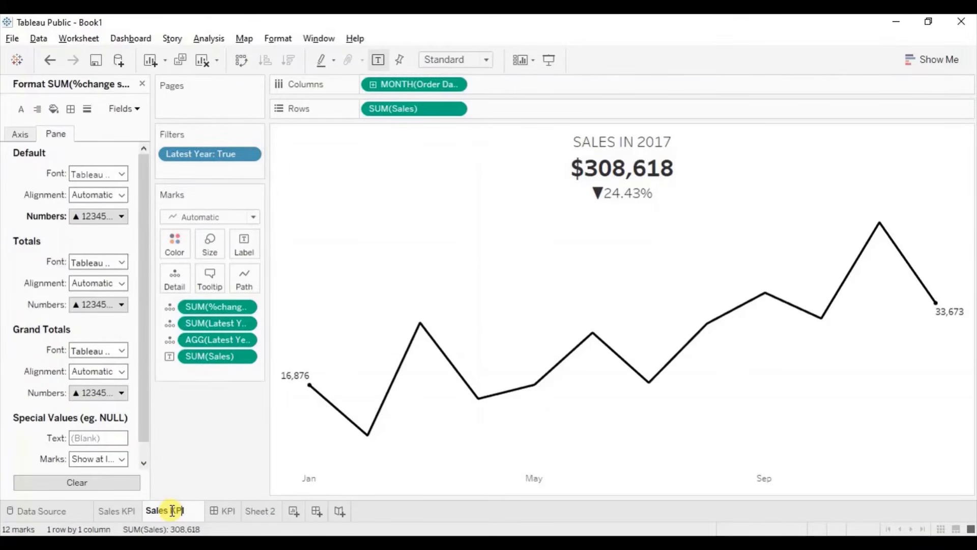
key(Delete)
key(Delete)
key(Delete)
key(Delete)
click(191, 465)
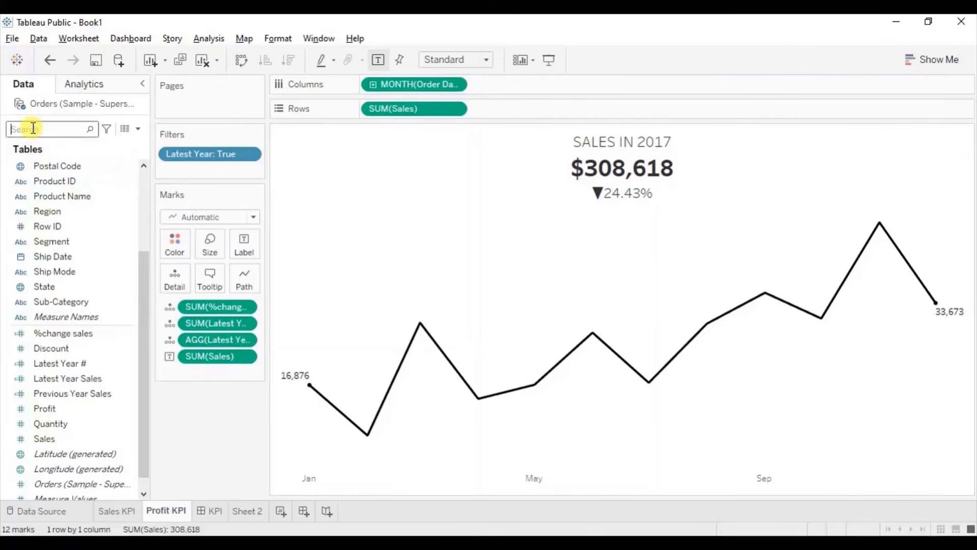
Search the data fields for sales and duplicate the %change sales, Latest Year Sales and Previous Year Sales calculations.
text(sales)
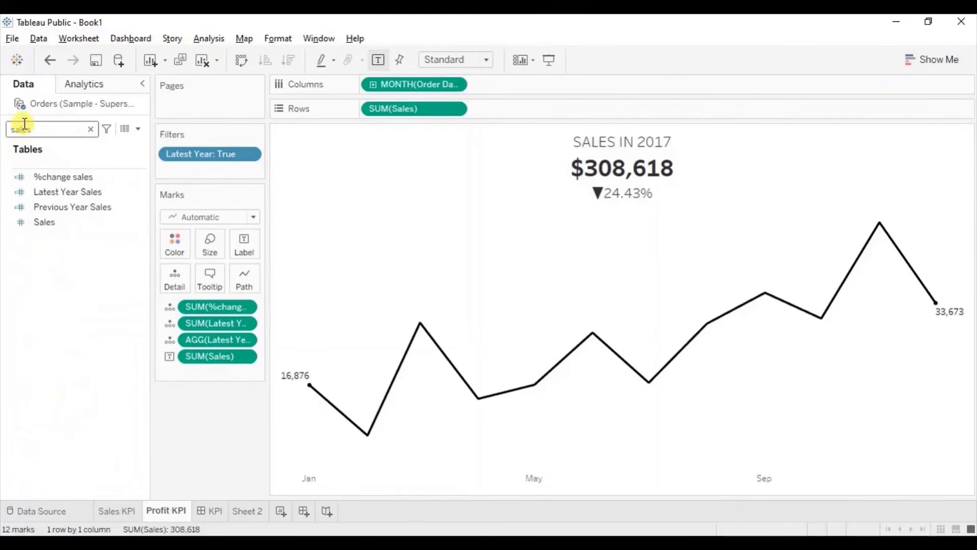
click(43, 176)
ctrl+click(59, 191)
ctrl+click(60, 204)
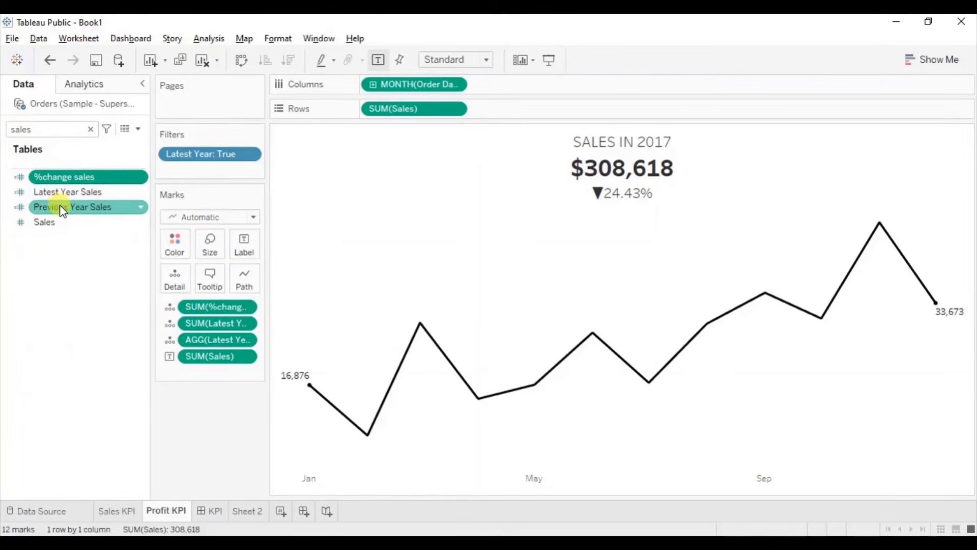
right_click(142, 209)
click(175, 256)
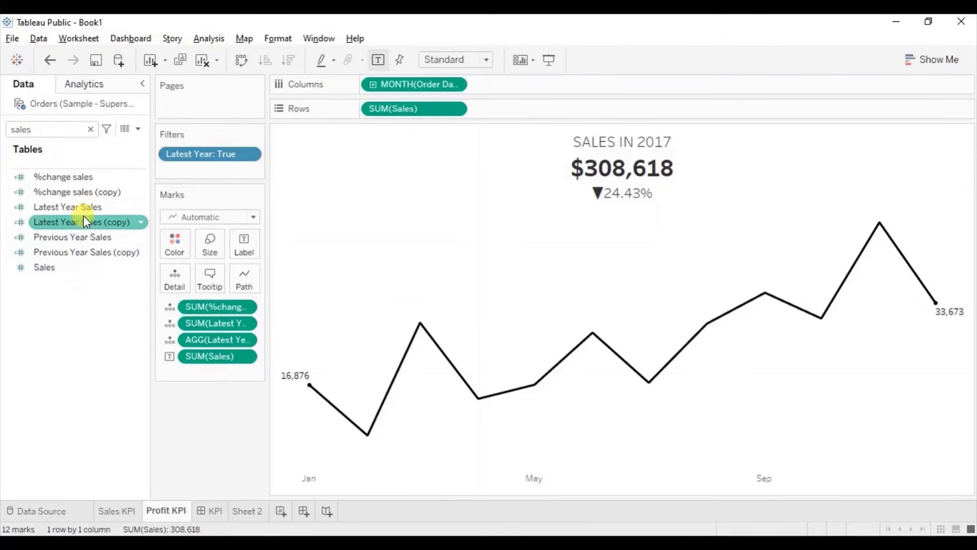
Open the Latest Year Sales copy for editing and rename it as Latest Year Profit.
click(140, 222)
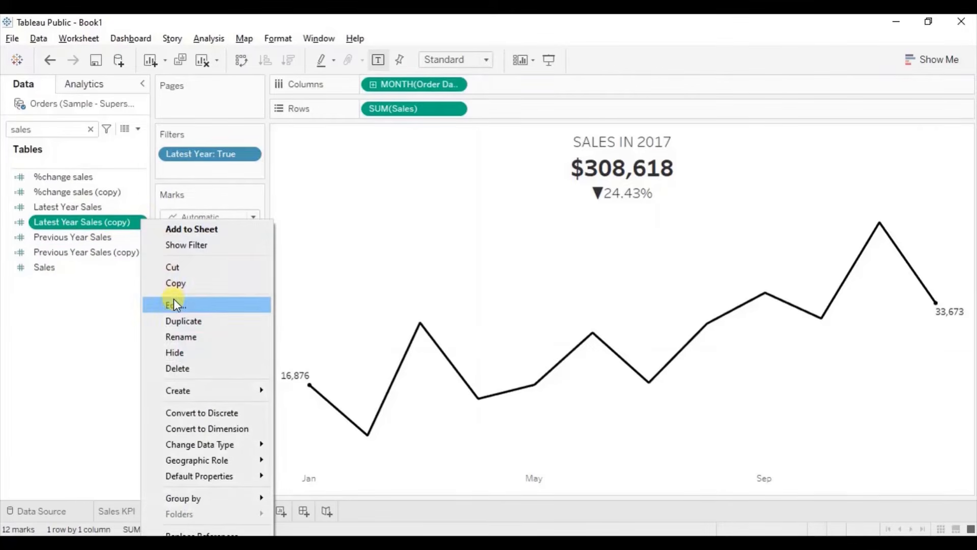
click(173, 298)
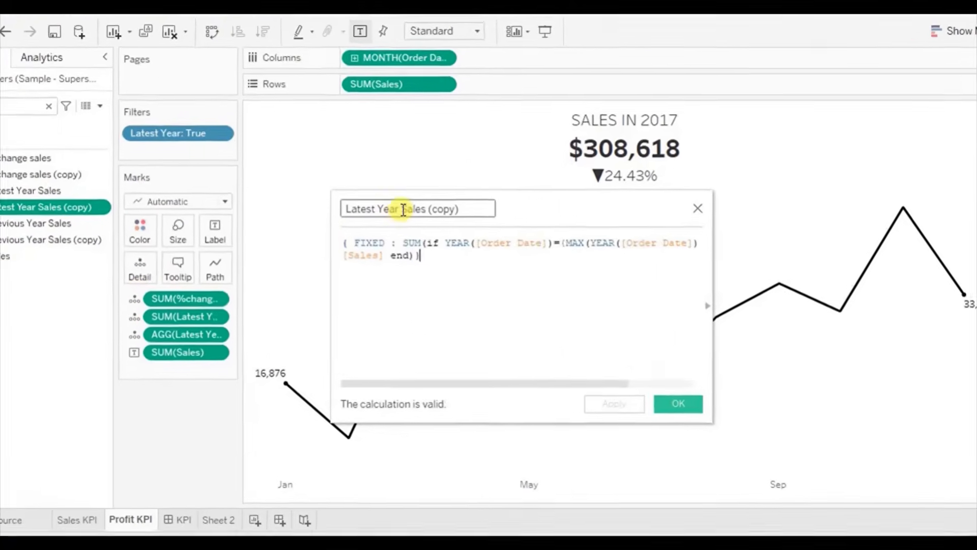
drag(416, 223, 485, 223)
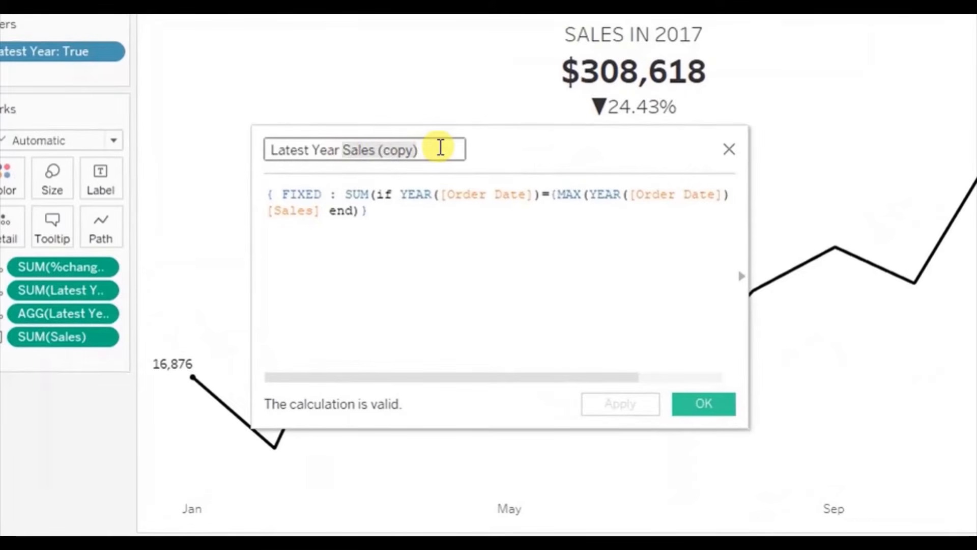
text(Proit)
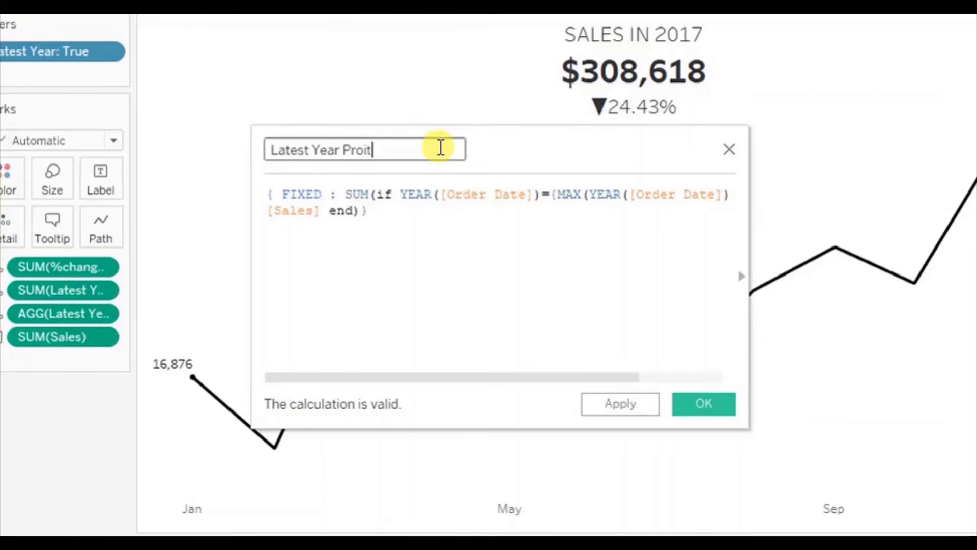
key(BackSpace)
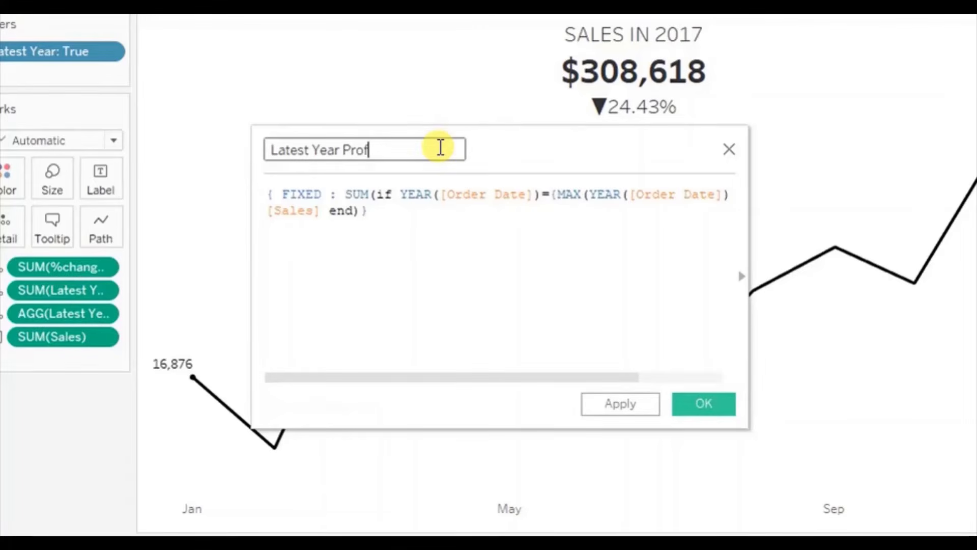
text(it)
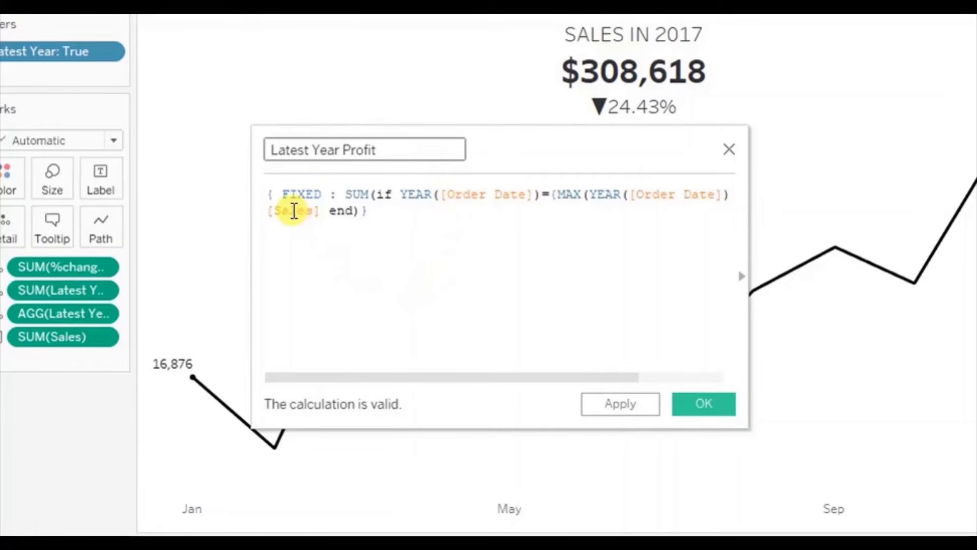
Replace the Sales field with Profit in the Latest Year Profit formula and save the calculation.
double_click(295, 210)
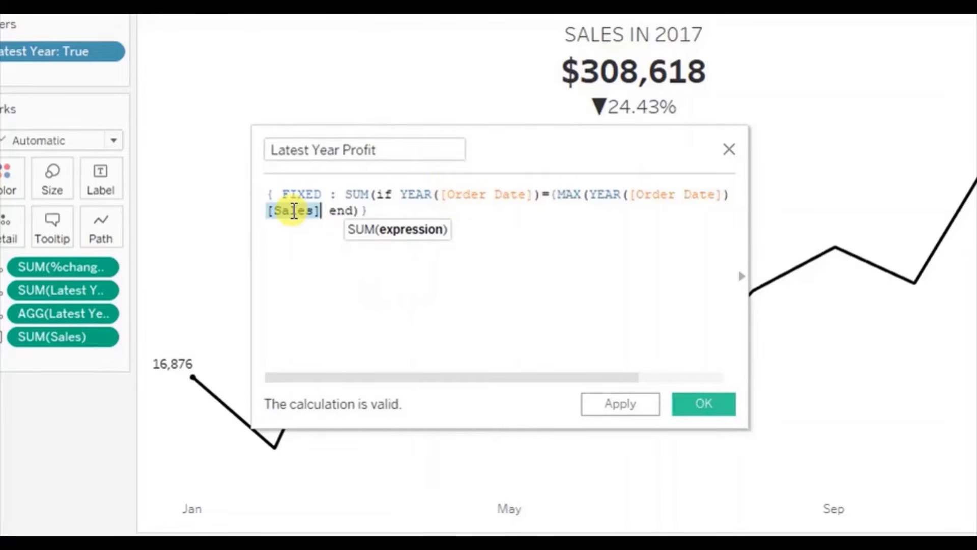
text(profi)
key(Return)
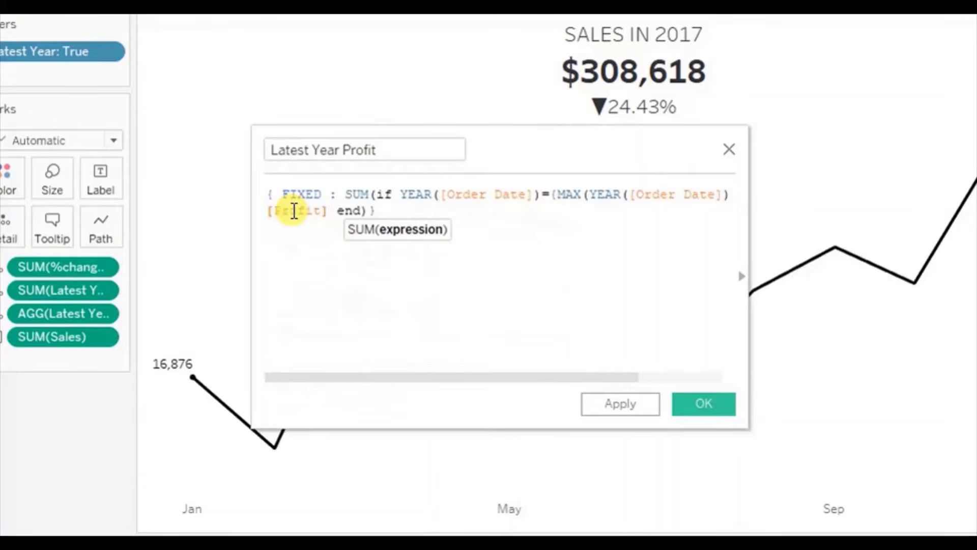
click(691, 404)
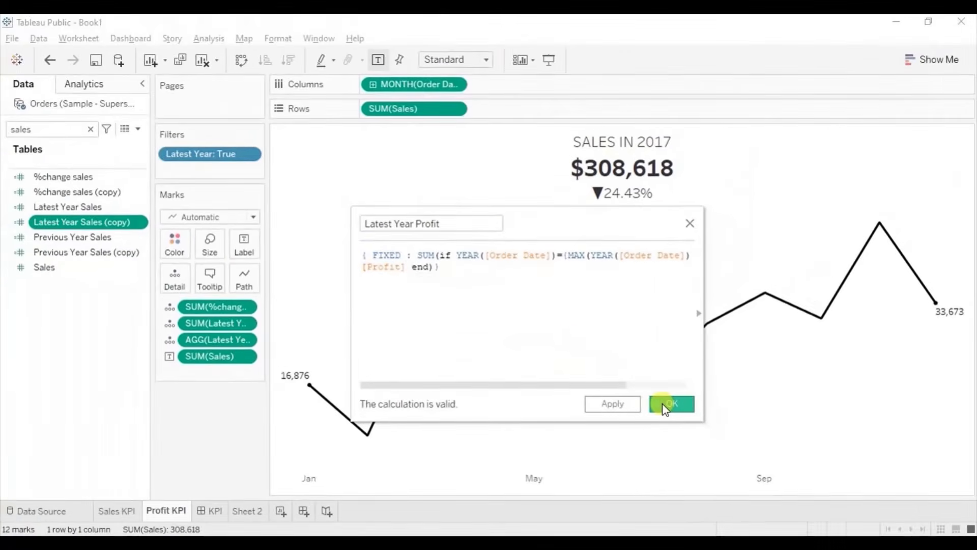
Open the Previous Year Sales copy for editing and rename it as Previous Year Profit.
click(120, 241)
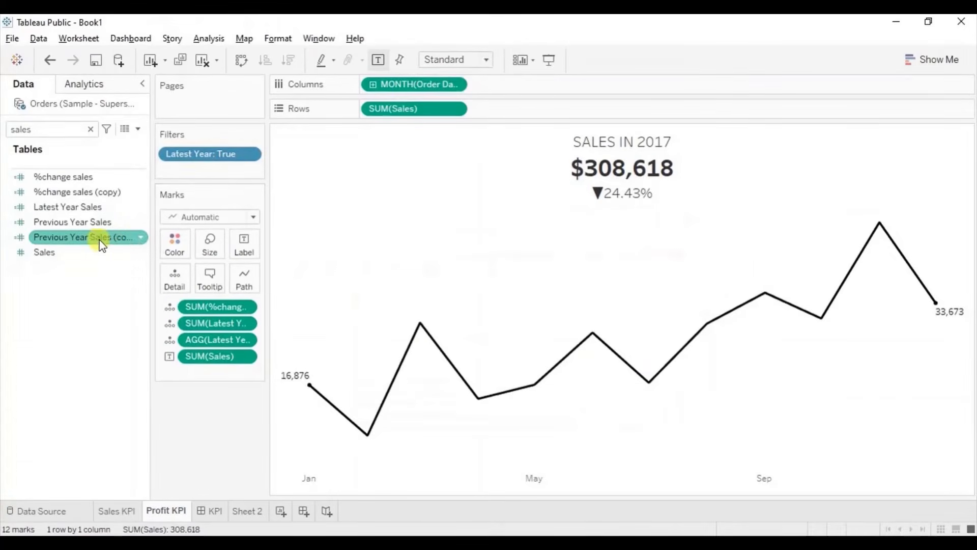
click(142, 239)
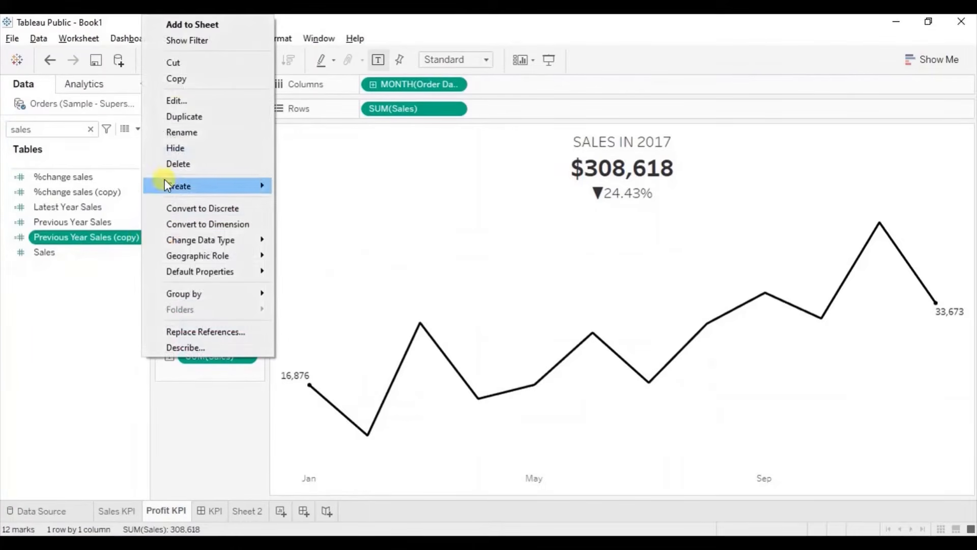
click(176, 101)
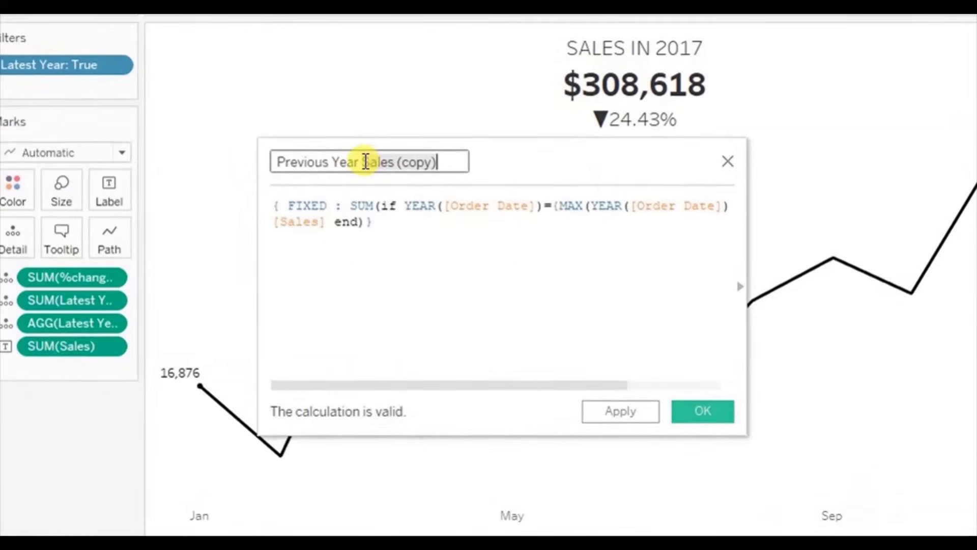
shift+click(362, 162)
key(BackSpace)
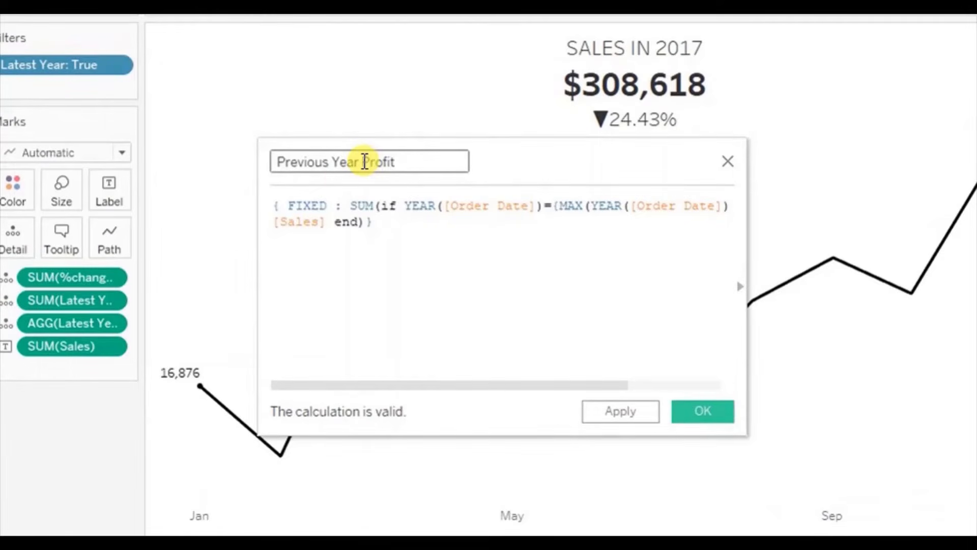
Replace the Sales field with Profit in the Previous Year Profit formula and save the calculation.
double_click(289, 223)
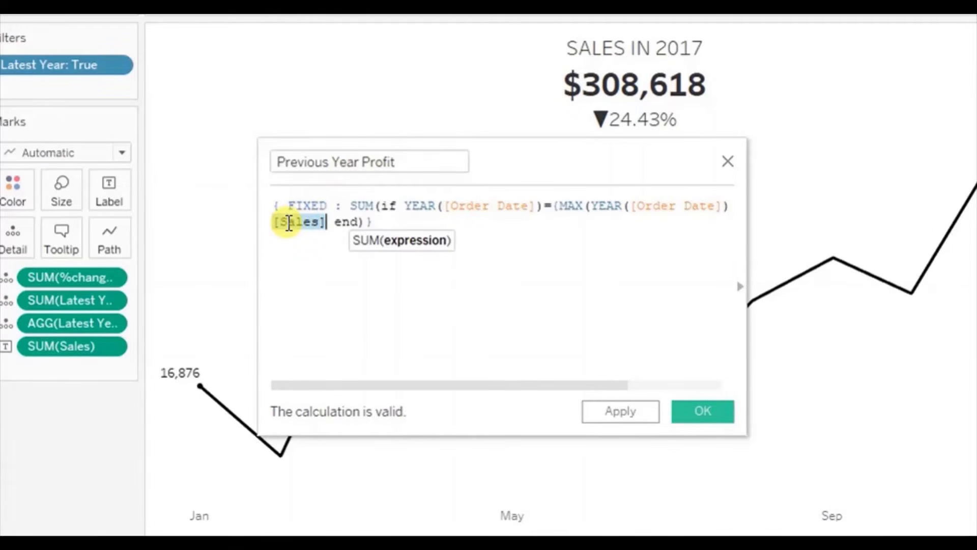
text(profi)
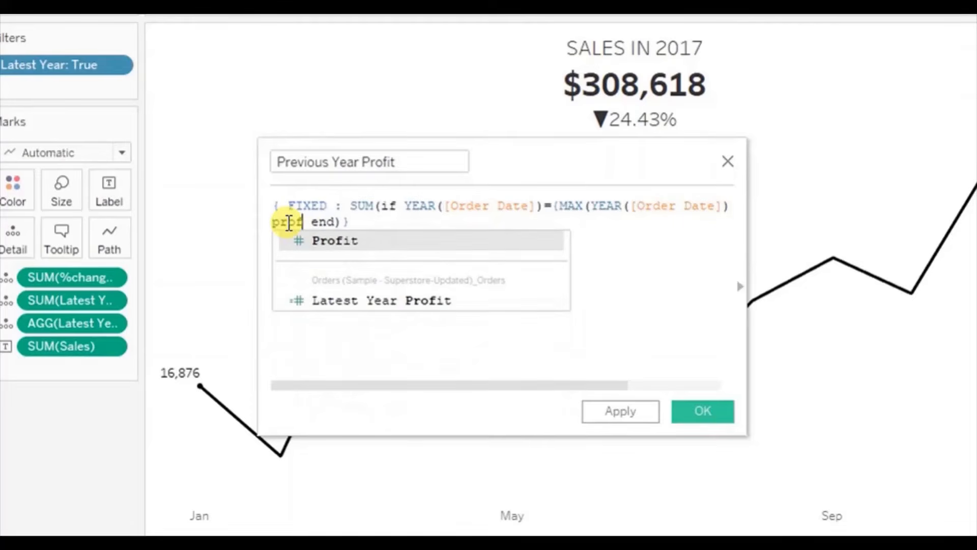
key(Return)
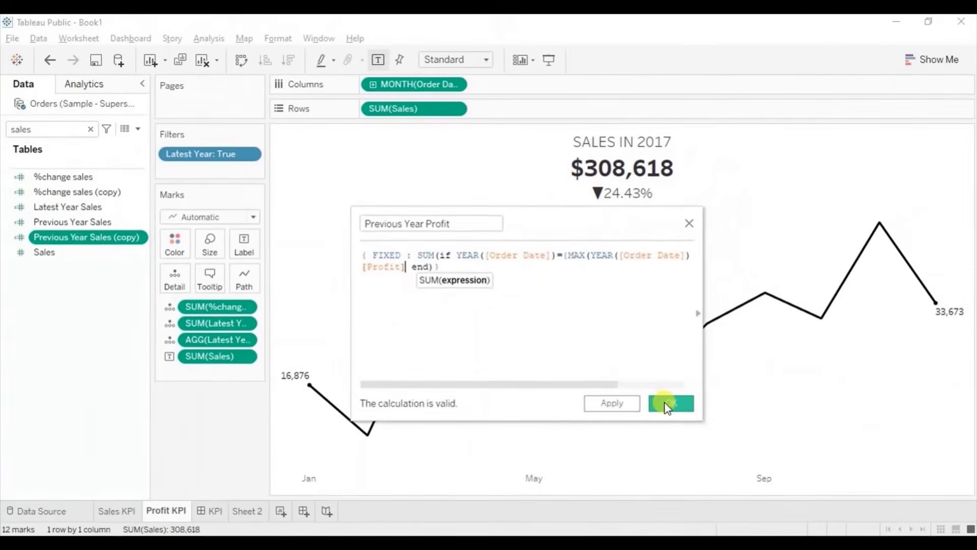
click(667, 405)
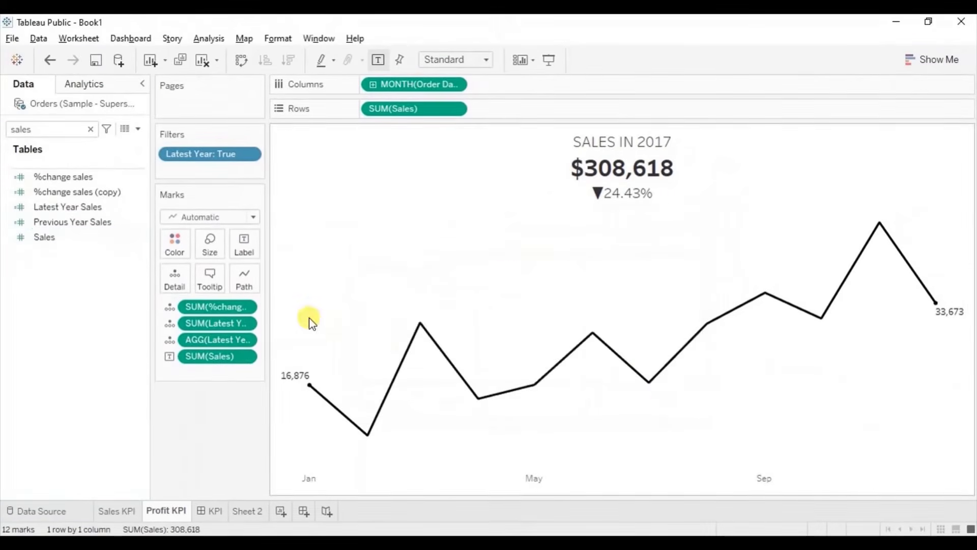
Open the %change sales copy for editing and rename it as %change profit.
click(141, 194)
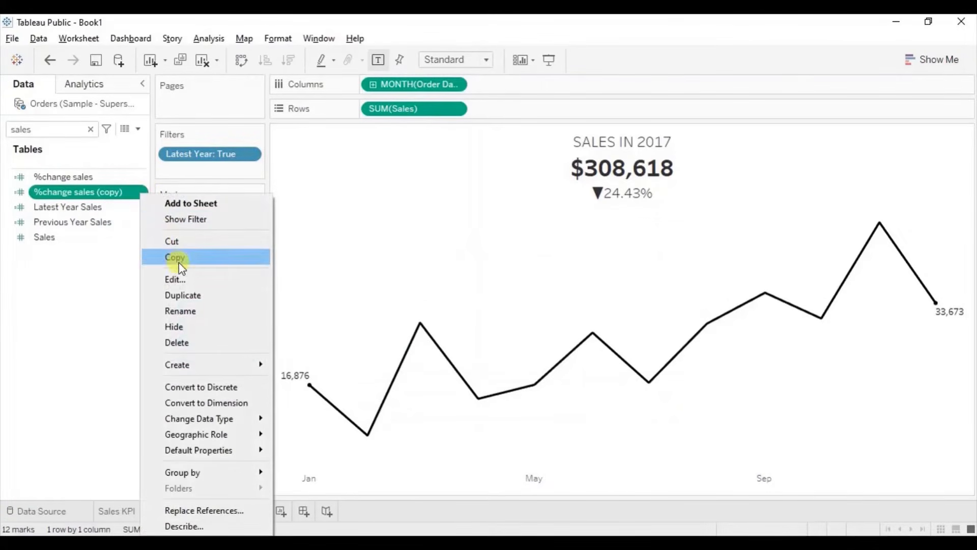
click(180, 280)
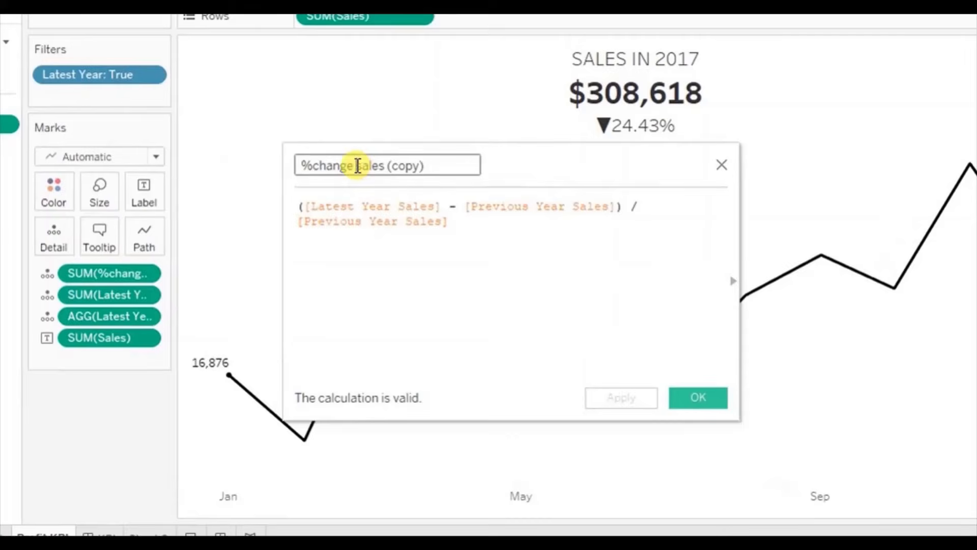
drag(357, 166, 462, 165)
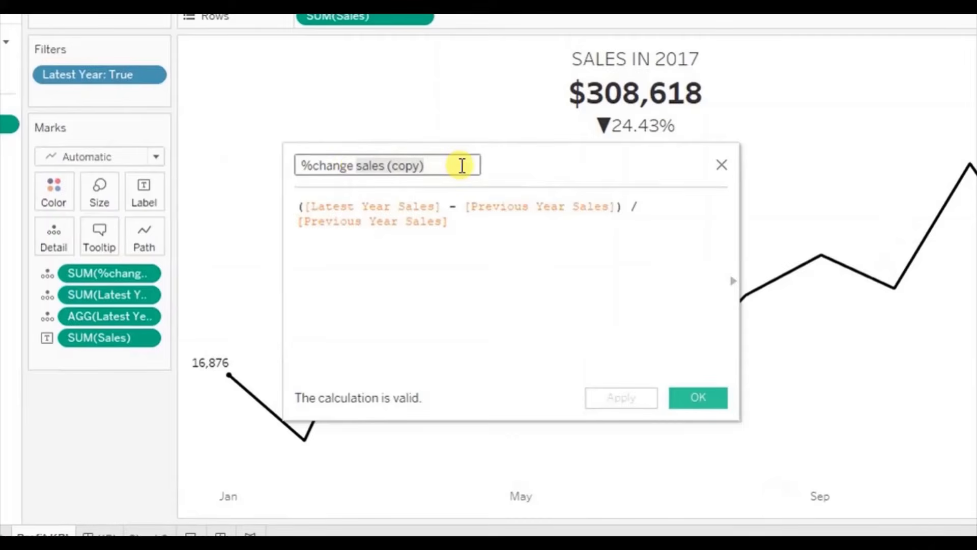
text(pr)
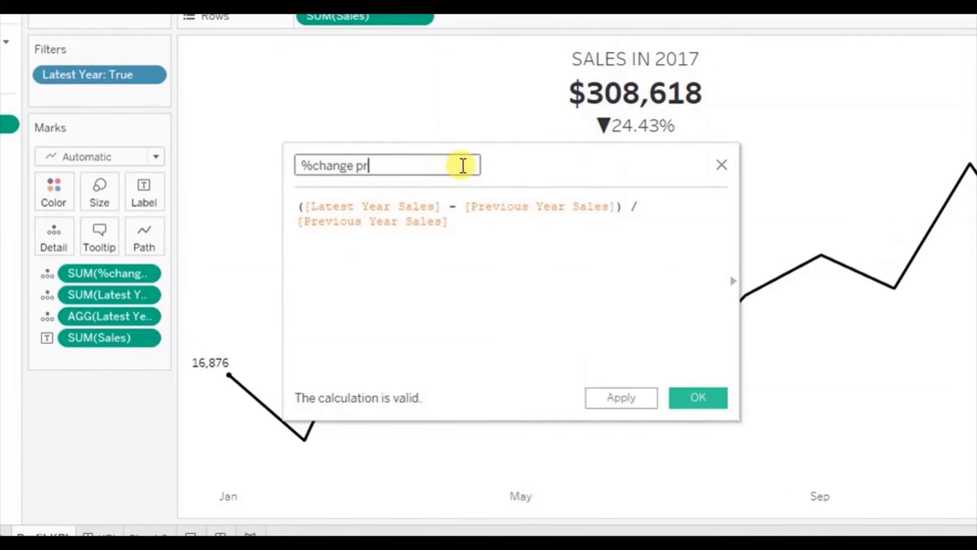
text(ofit)
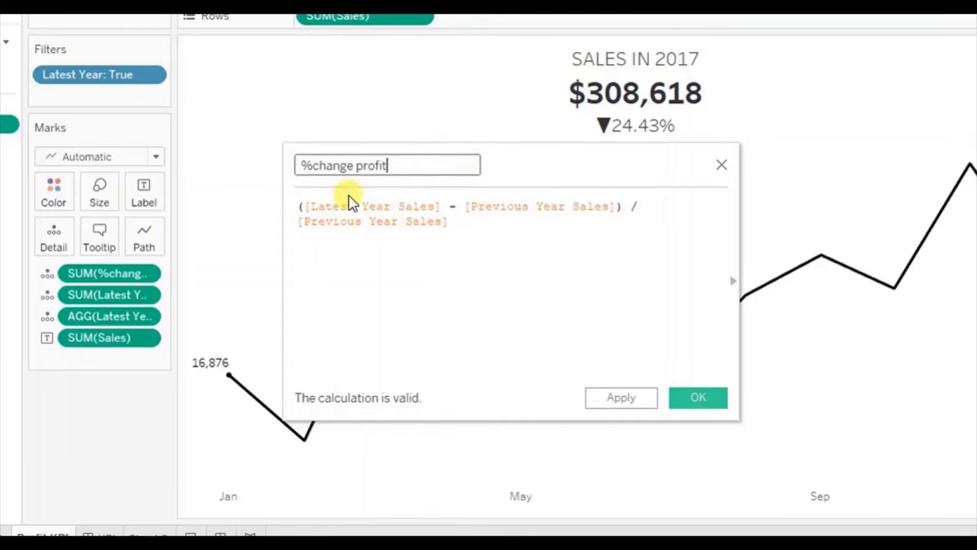
Replace the Sales fields with Latest Year Profit and Previous Year Profit throughout the %change profit formula and save the calculation.
click(309, 206)
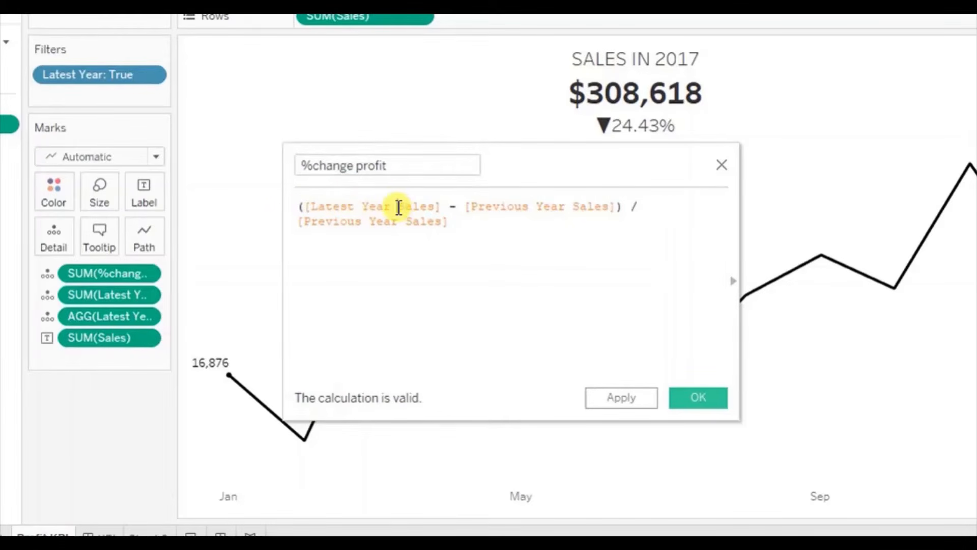
drag(399, 207, 441, 208)
text(pro)
key(Return)
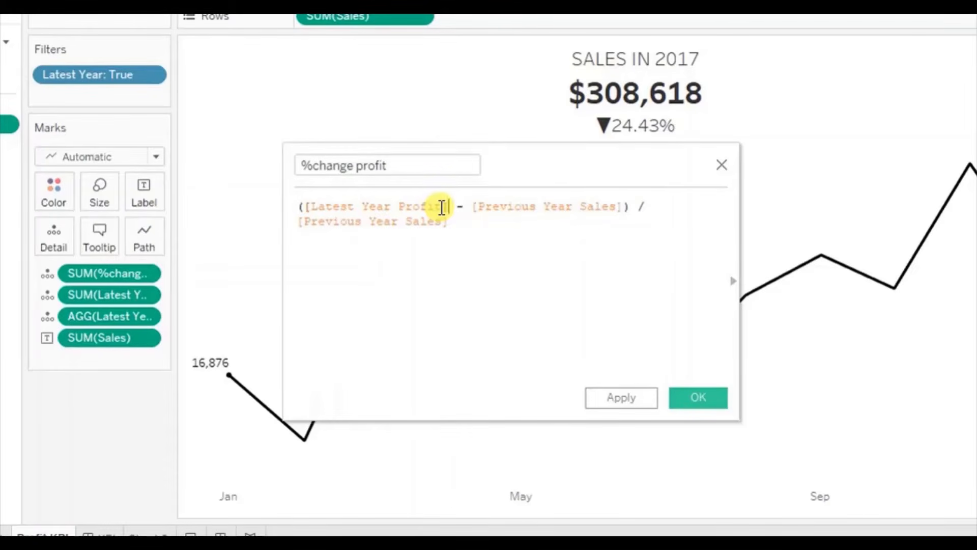
double_click(590, 205)
text(prof)
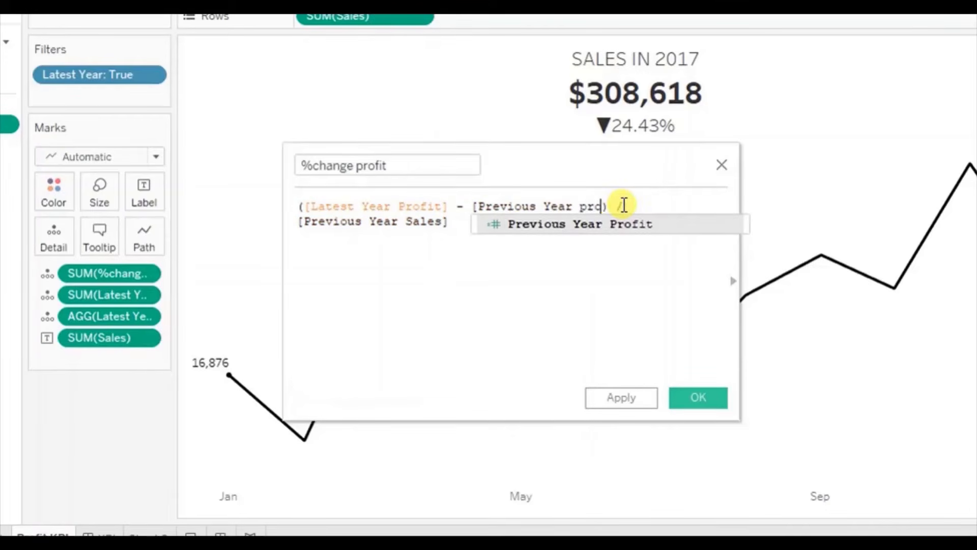
key(Return)
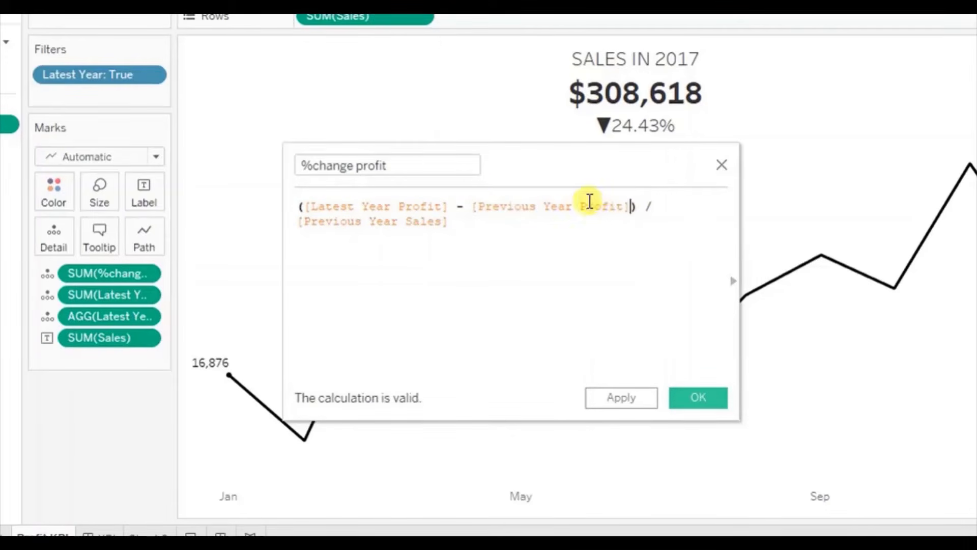
double_click(408, 222)
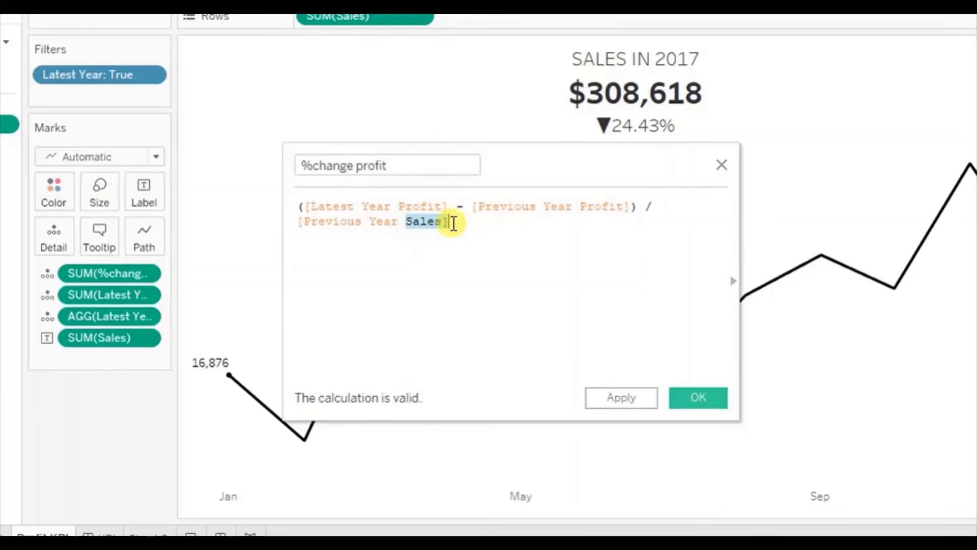
text(pro)
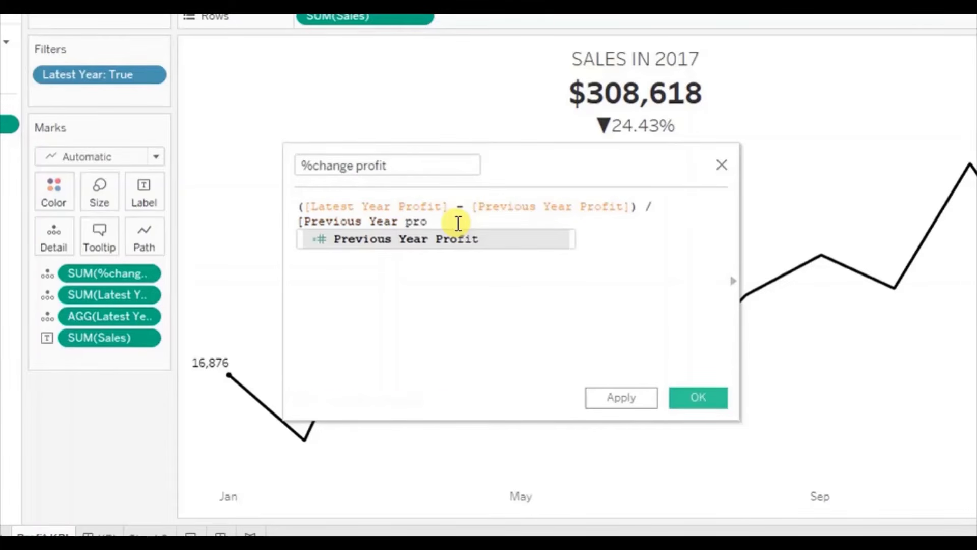
key(Return)
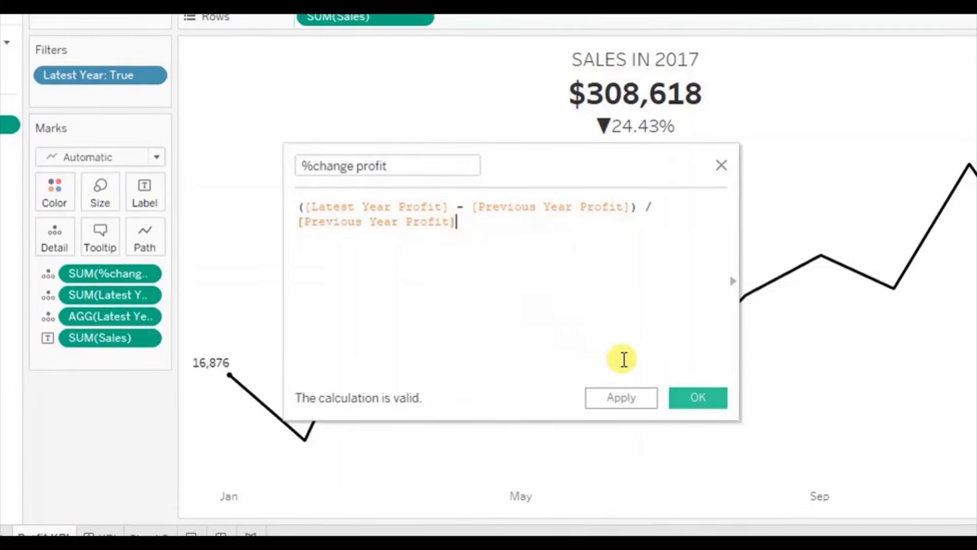
click(698, 397)
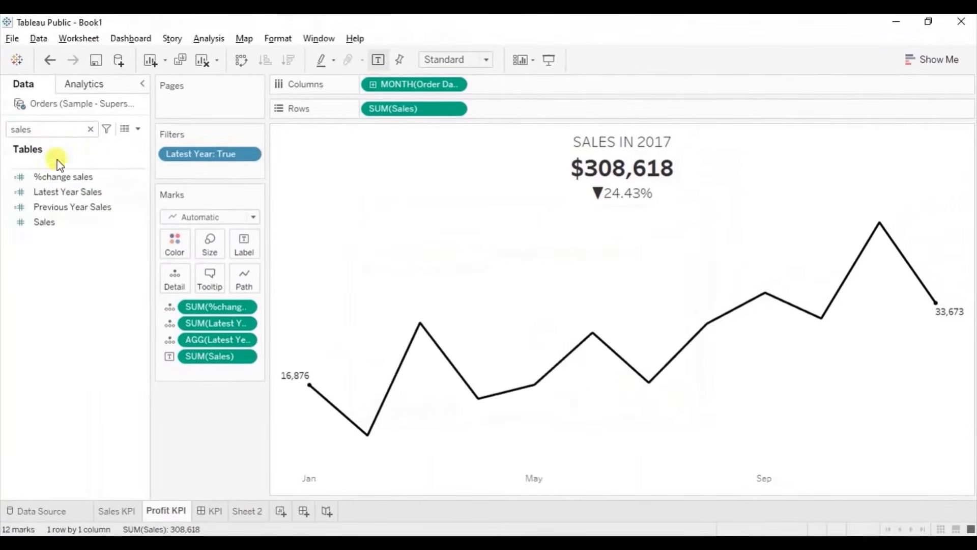
Search the data fields for "profi" and replace the %change sales and Latest Year Sales detail marks with %change profit and Latest Year Profit.
click(56, 127)
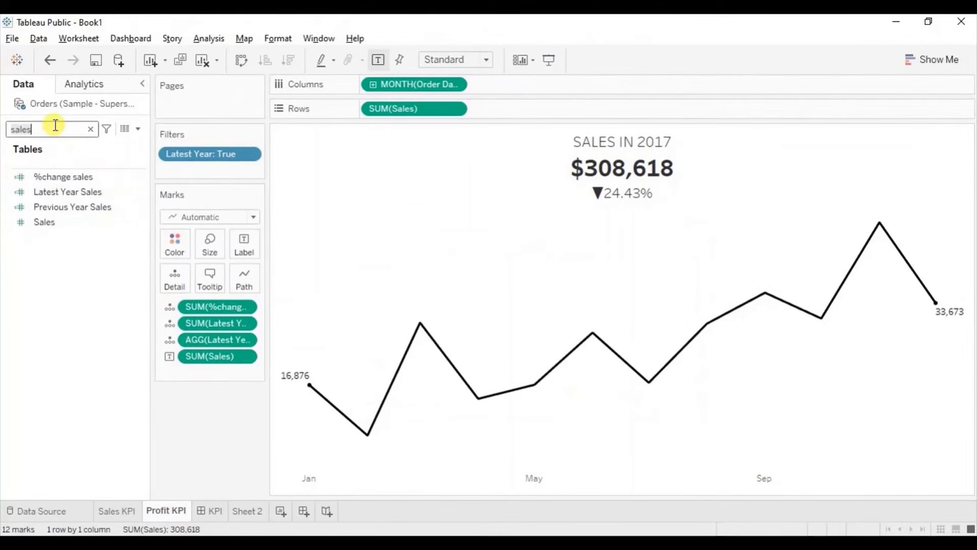
key(ctrl+a)
text(profi)
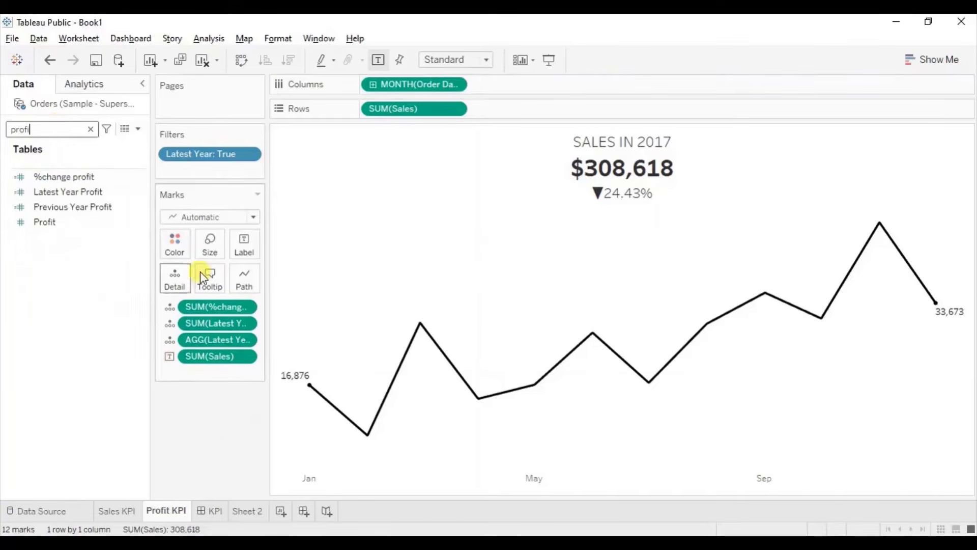
drag(221, 307, 117, 237)
drag(72, 178, 212, 307)
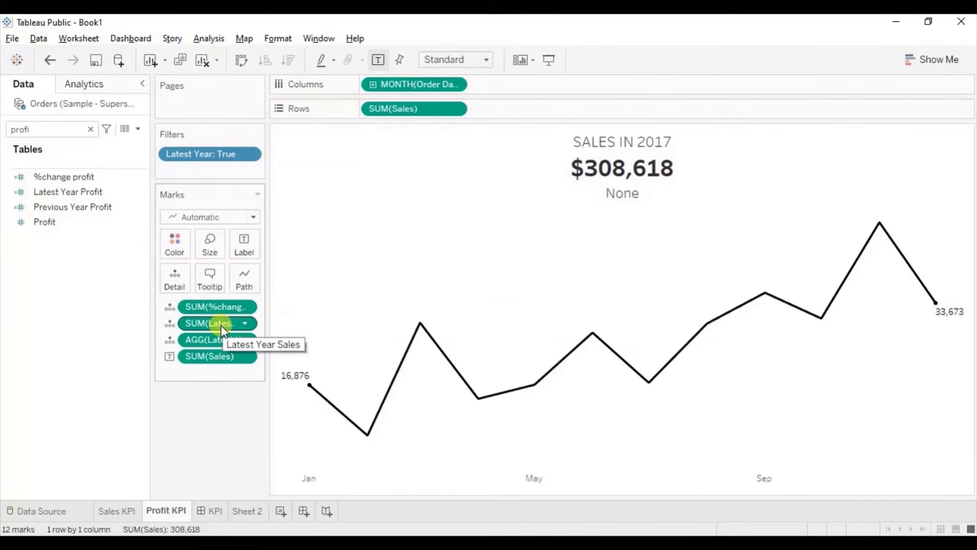
click(76, 193)
mouse_move(74, 192)
mouse_down()
mouse_move(197, 282)
mouse_move(217, 324)
mouse_up()
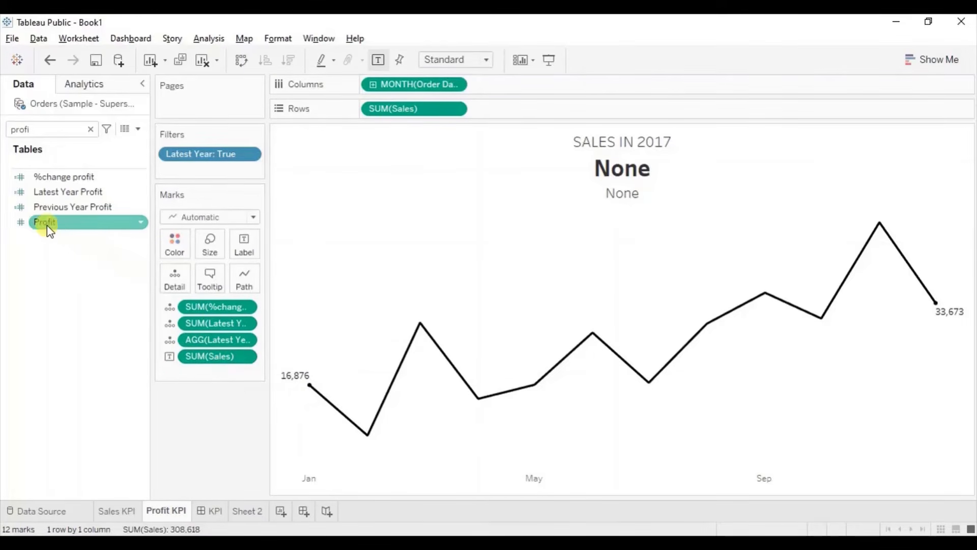
Replace Sales with Profit on both the mark label and the rows, and hide the Profit axis header.
drag(61, 227, 196, 359)
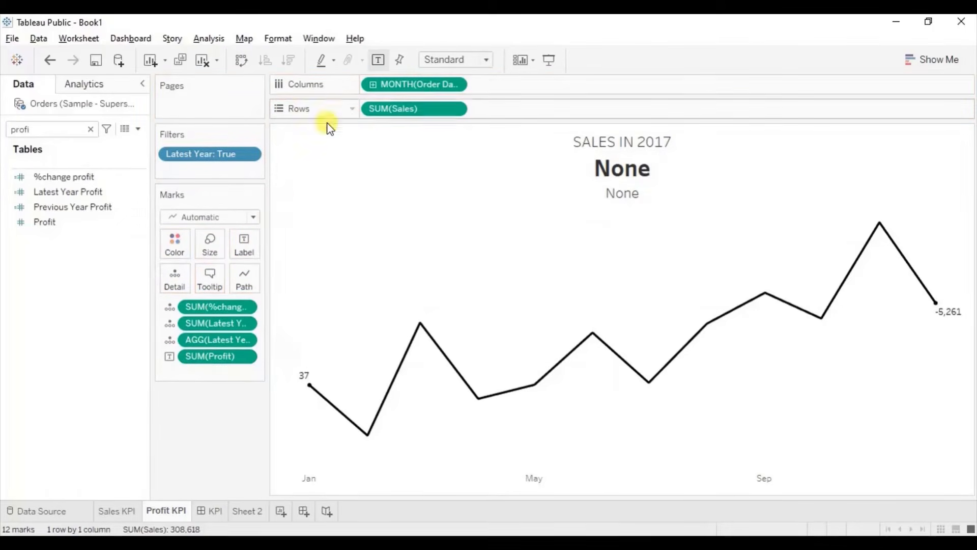
drag(53, 225, 395, 113)
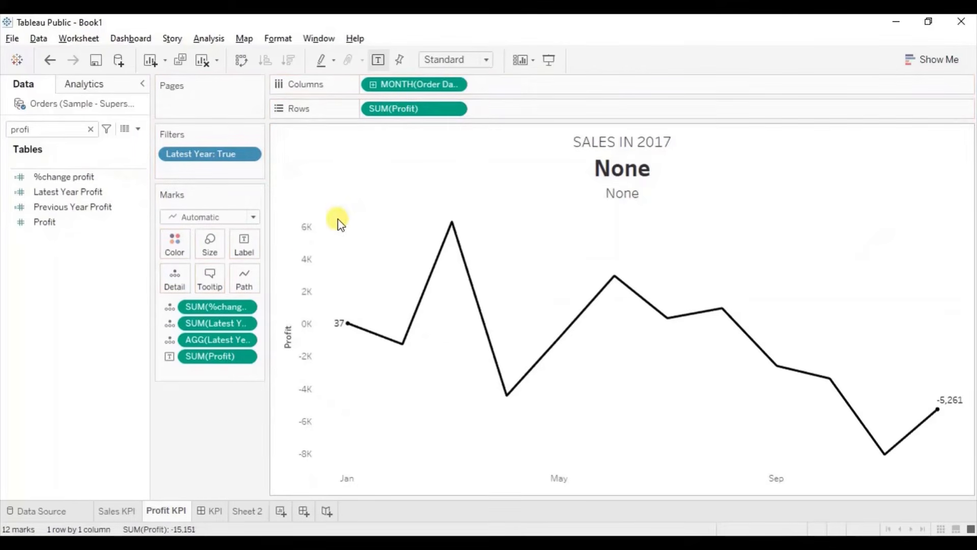
right_click(299, 252)
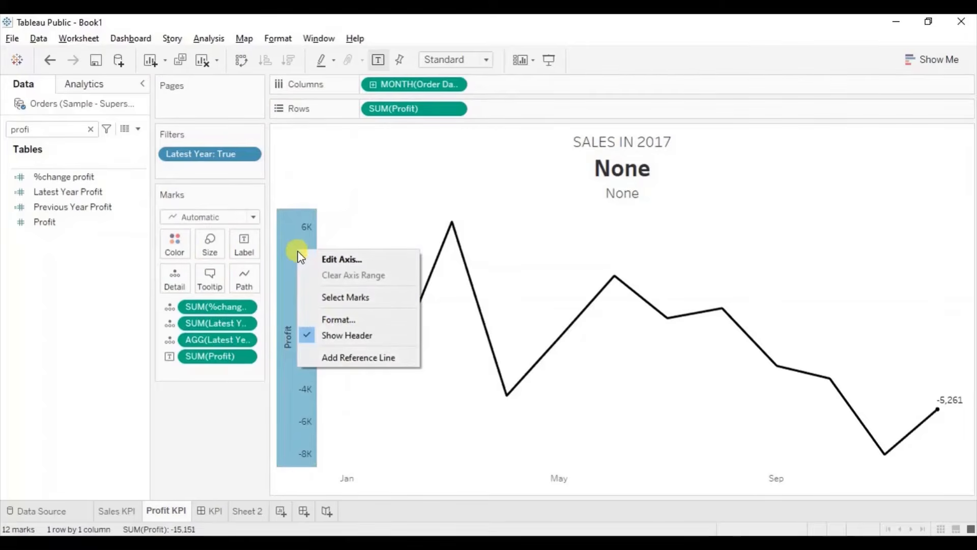
click(321, 336)
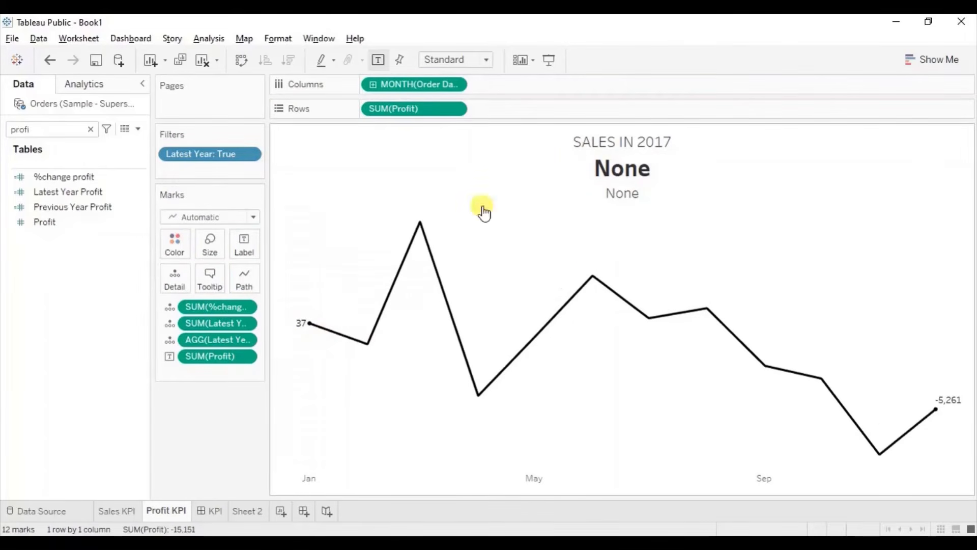
Open the worksheet title for editing and replace the word SALES with PROFIT in its first line.
double_click(609, 156)
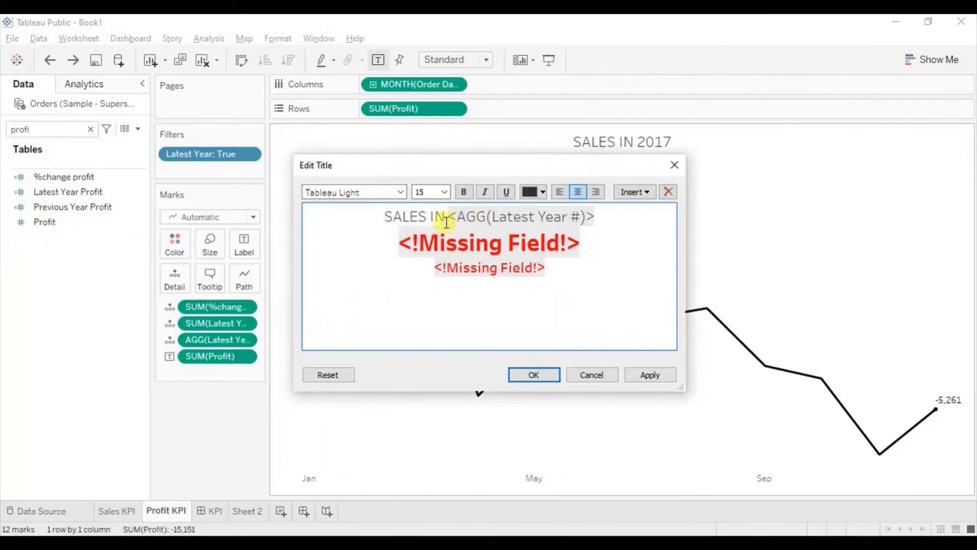
double_click(425, 216)
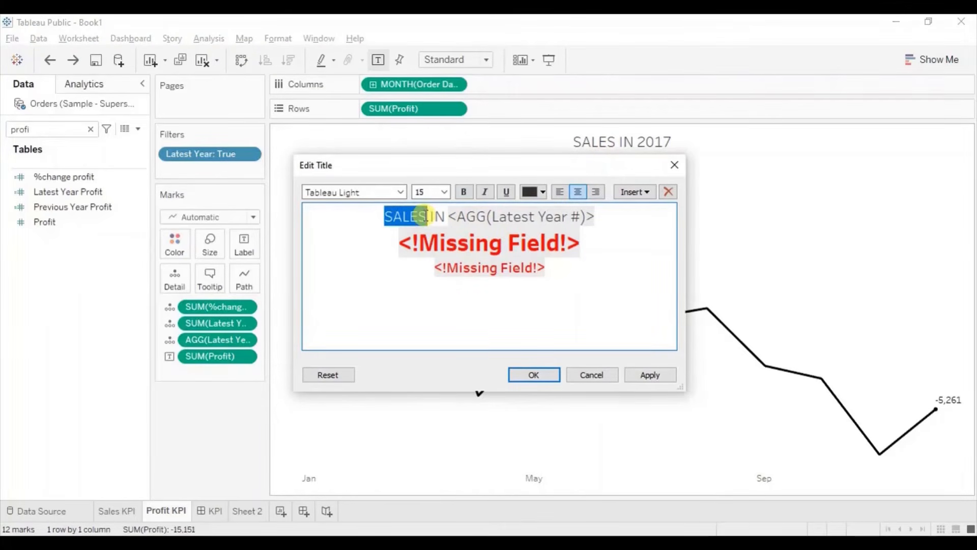
text(PROFITT)
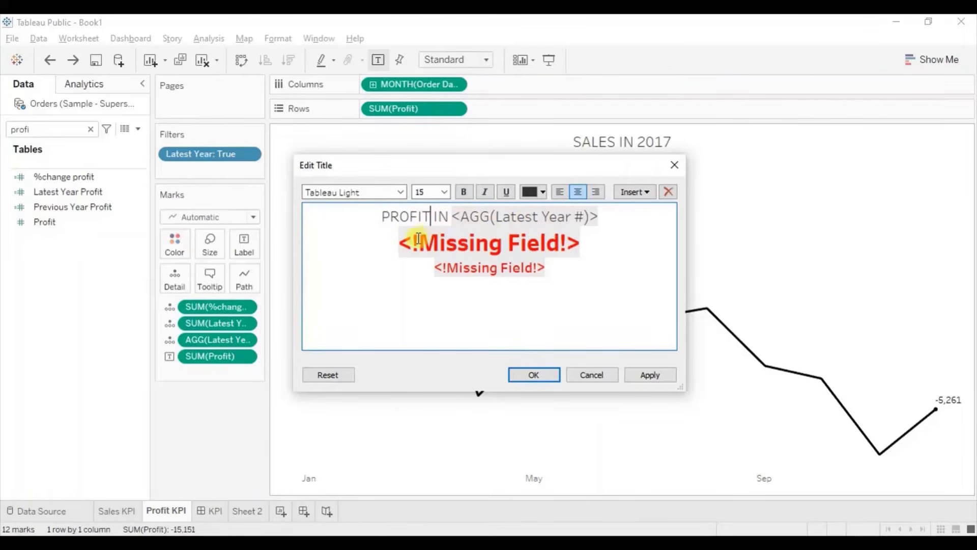
Replace the missing field in the title's second line with SUM(Latest Year Profit) and colour it black.
drag(402, 243, 585, 242)
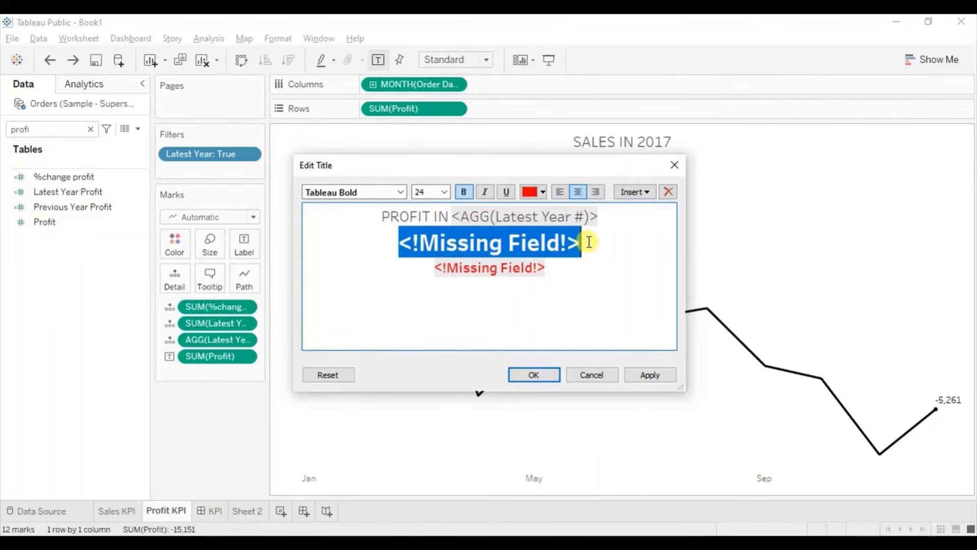
key(Delete)
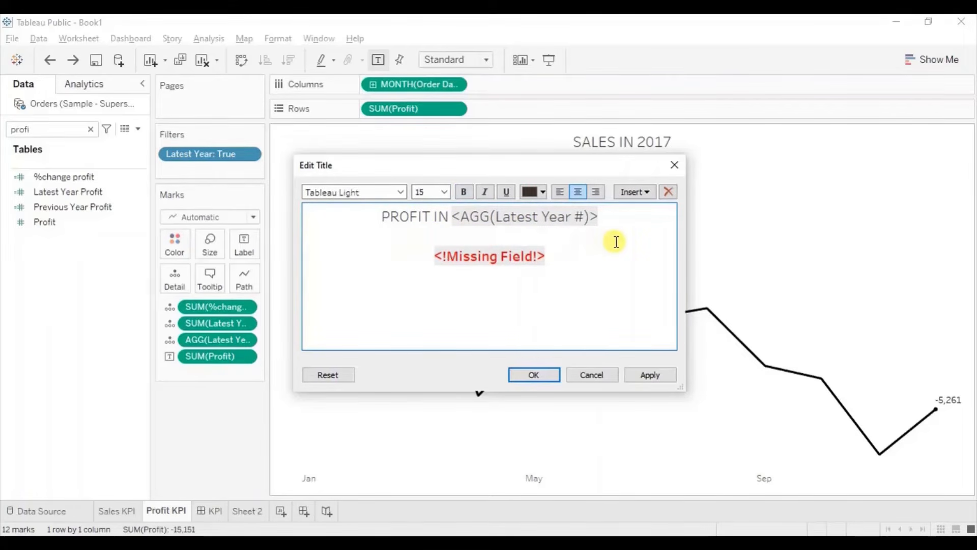
click(640, 193)
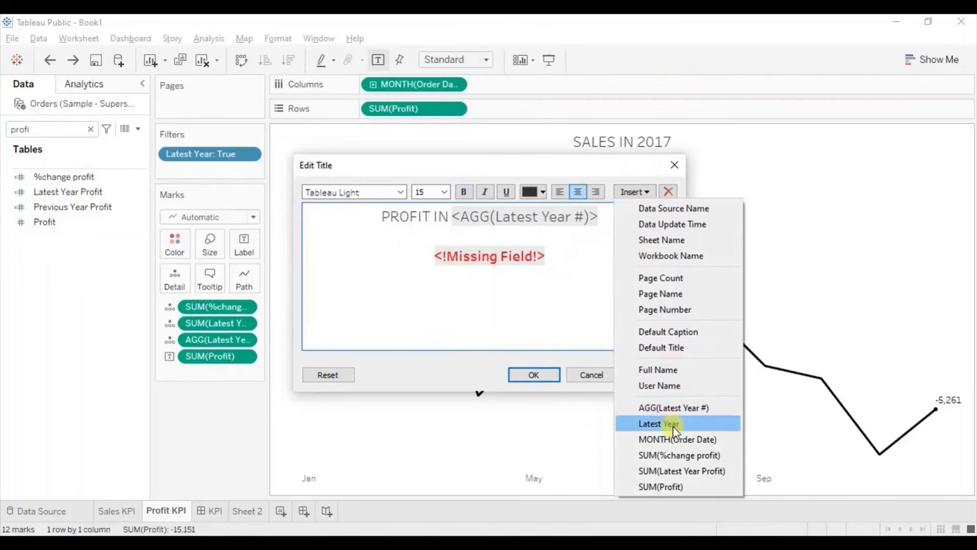
click(677, 469)
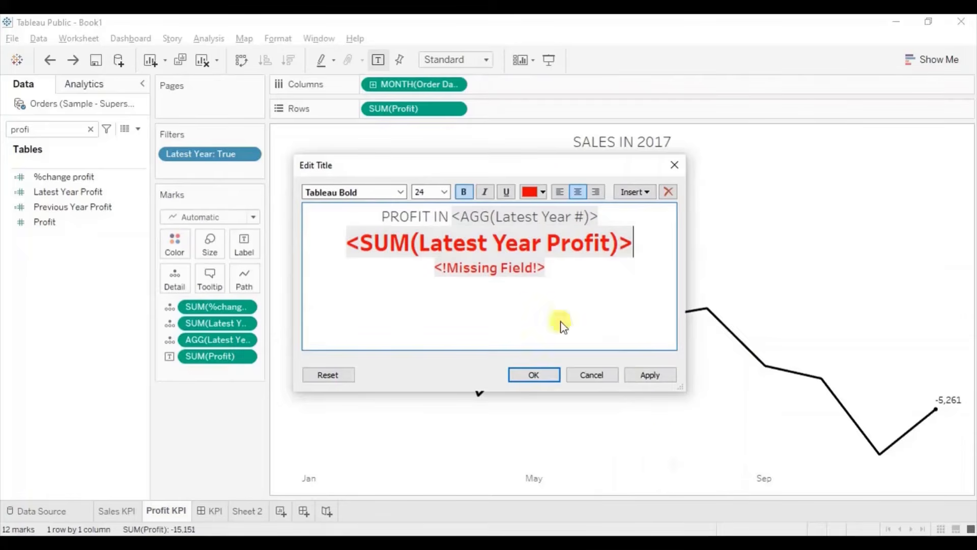
triple_click(343, 241)
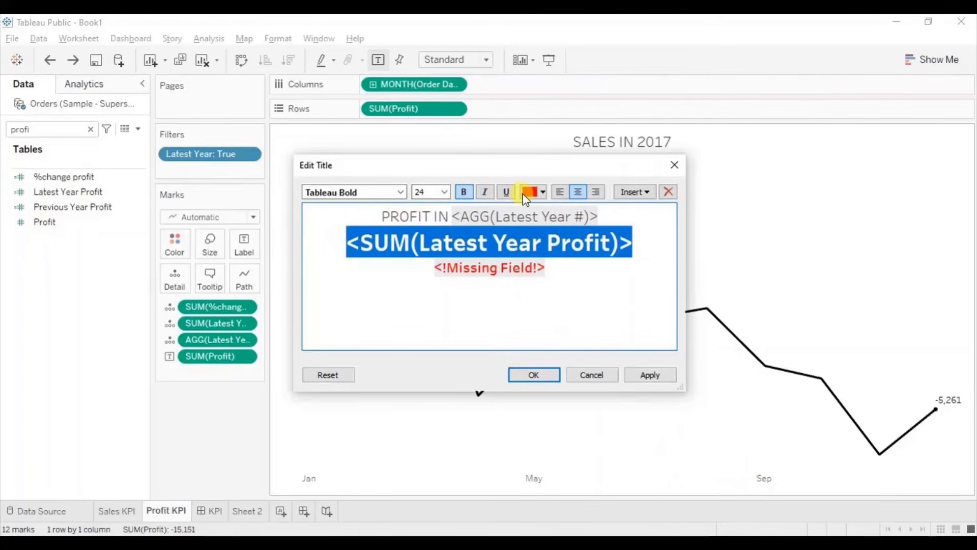
click(526, 193)
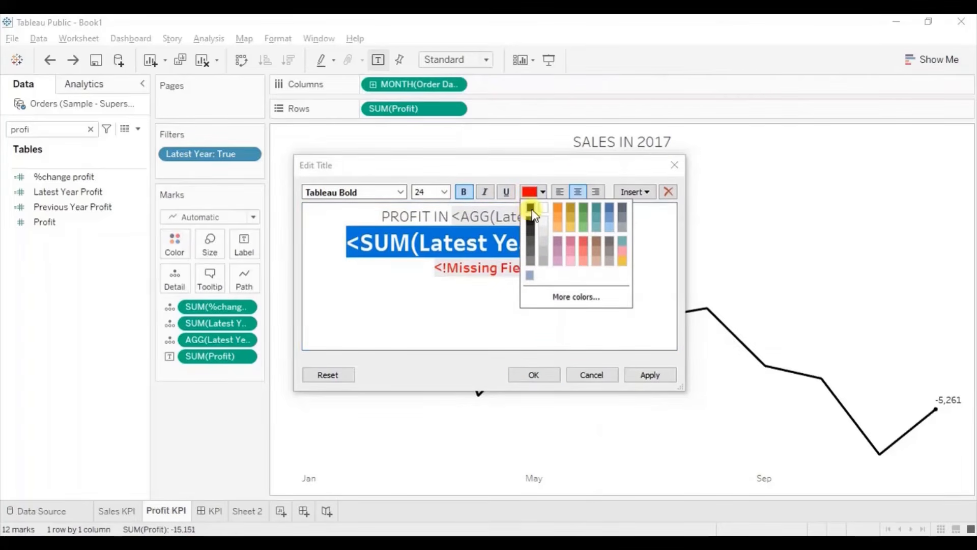
click(531, 218)
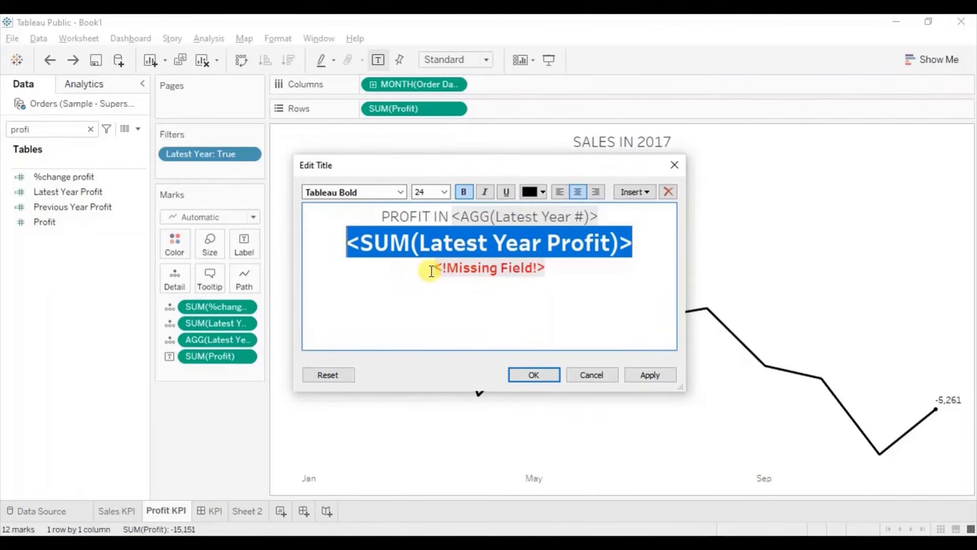
Replace the missing field in the title's third line with SUM(%change profit) in non-bold black, and save the title.
drag(435, 268, 571, 269)
key(Delete)
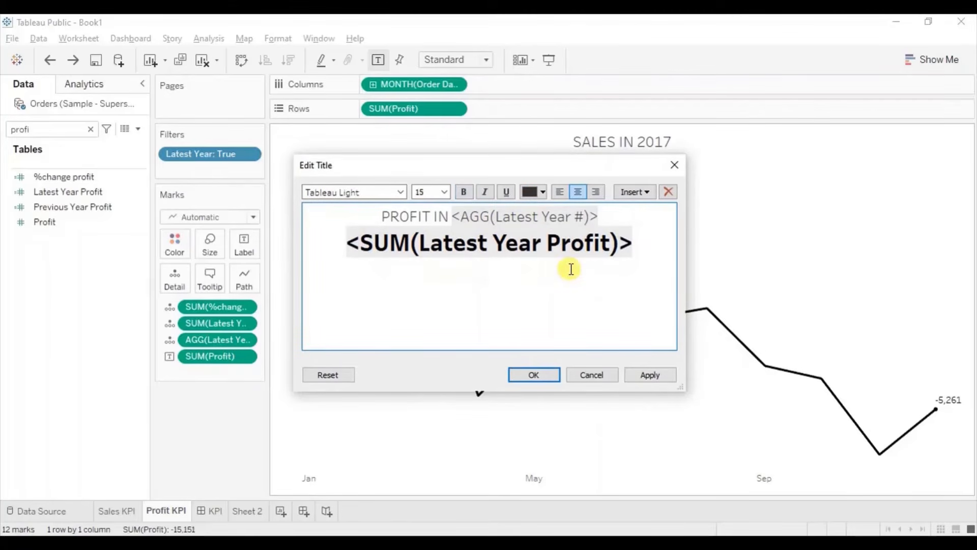
click(640, 190)
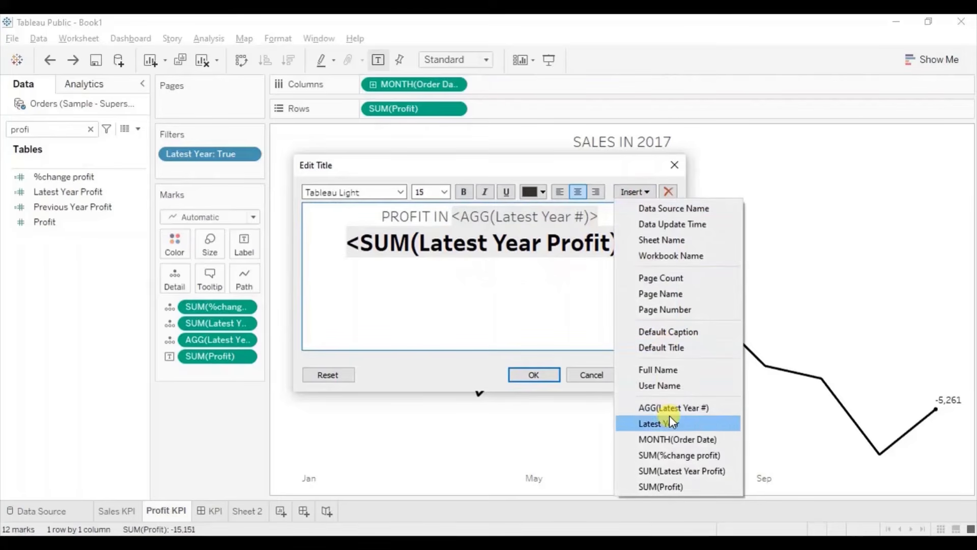
click(672, 455)
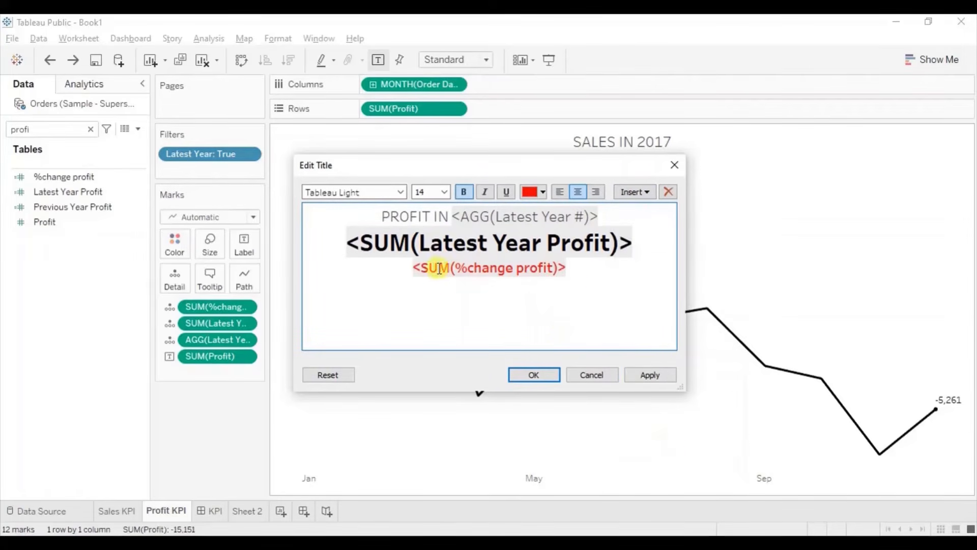
triple_click(412, 268)
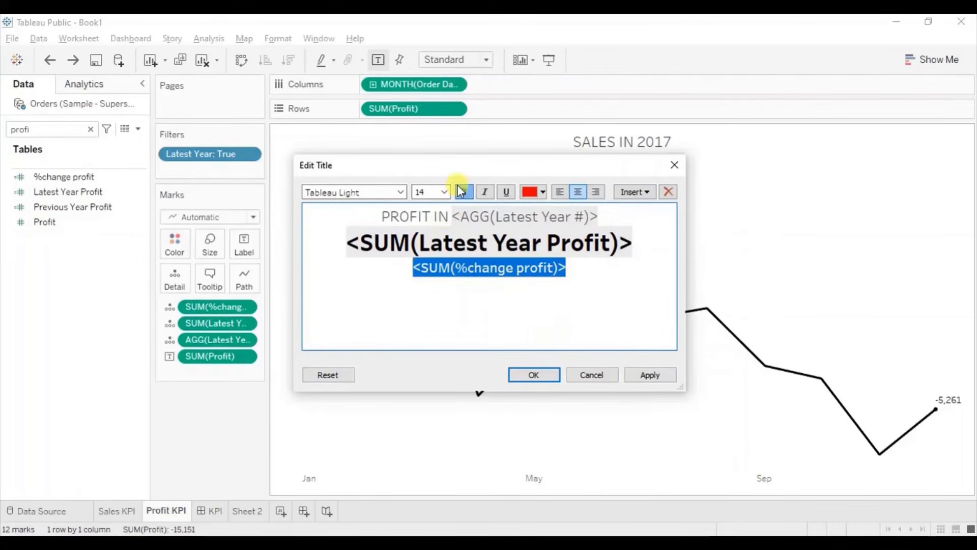
click(534, 194)
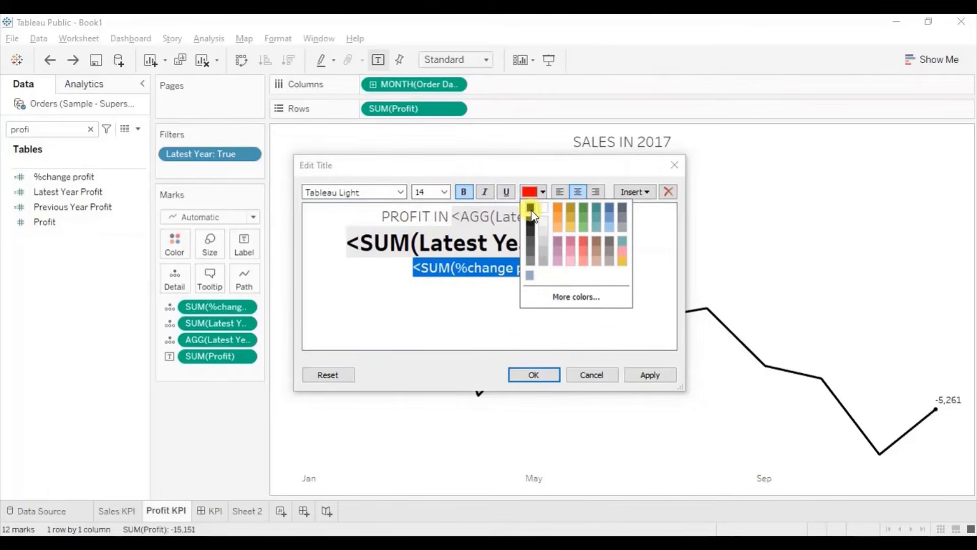
click(531, 217)
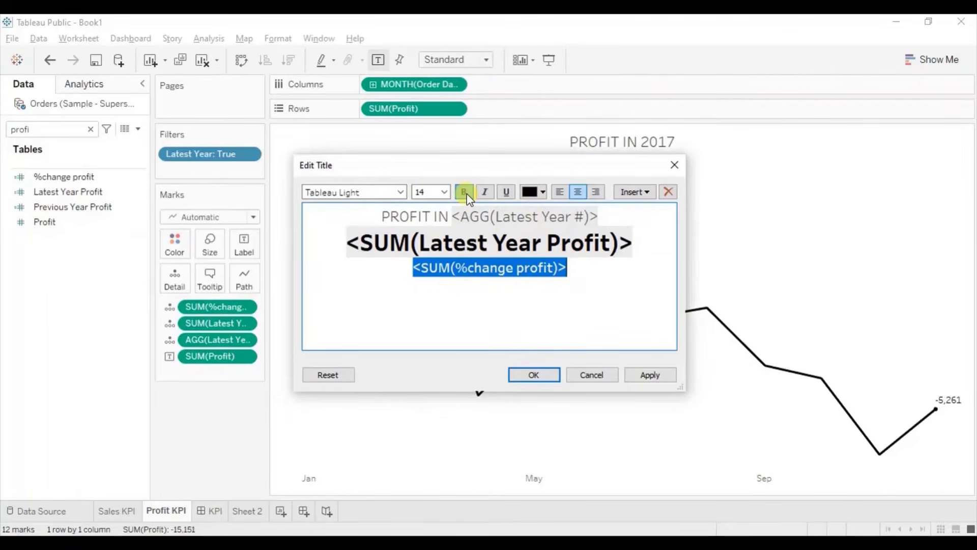
click(525, 377)
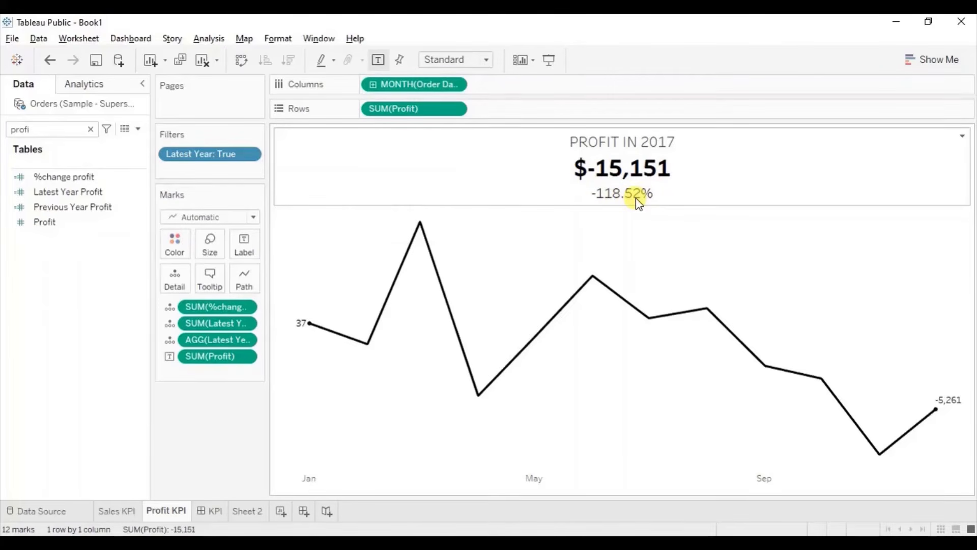
Clear the data field search and switch to the Sales KPI worksheet.
double_click(71, 132)
key(BackSpace)
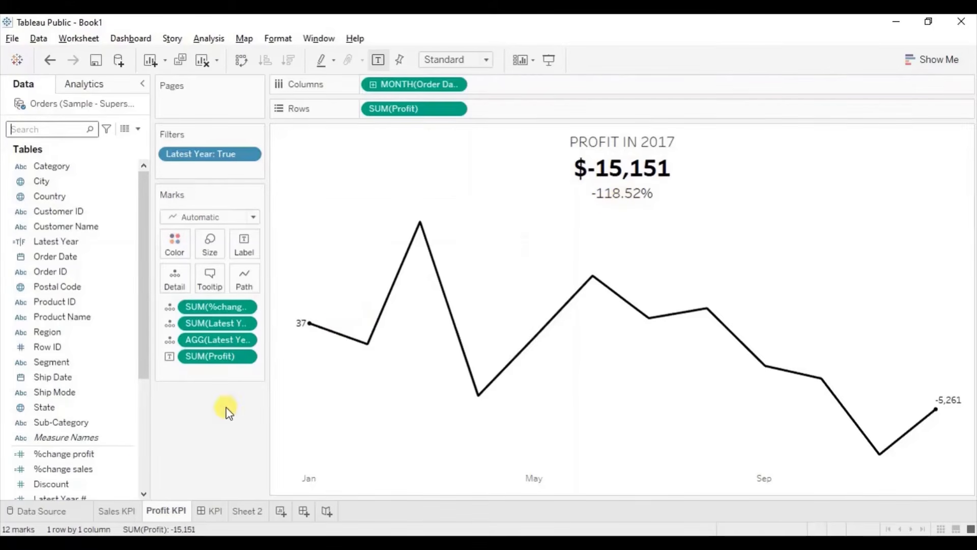
click(117, 511)
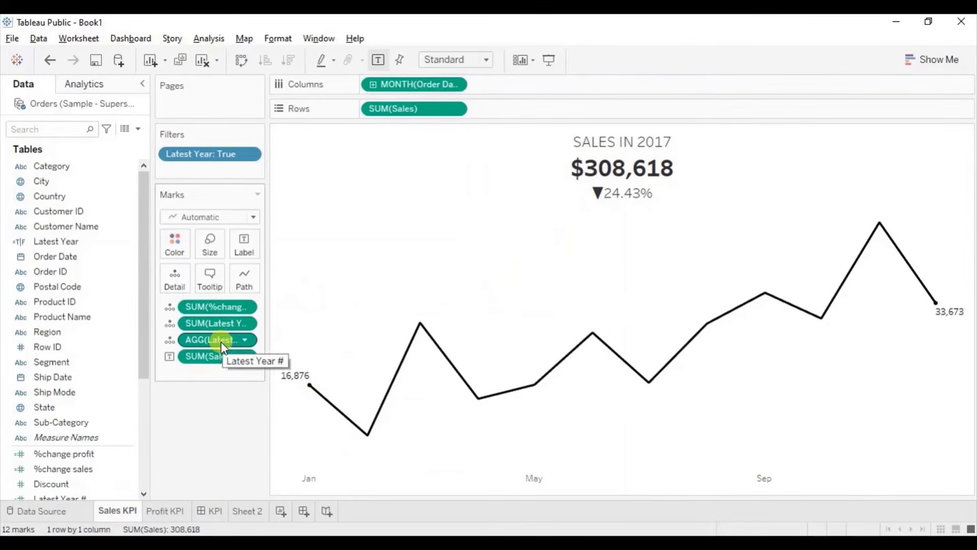
Copy the custom number format code of the SUM(%change sales) field on the Sales KPI sheet.
right_click(222, 307)
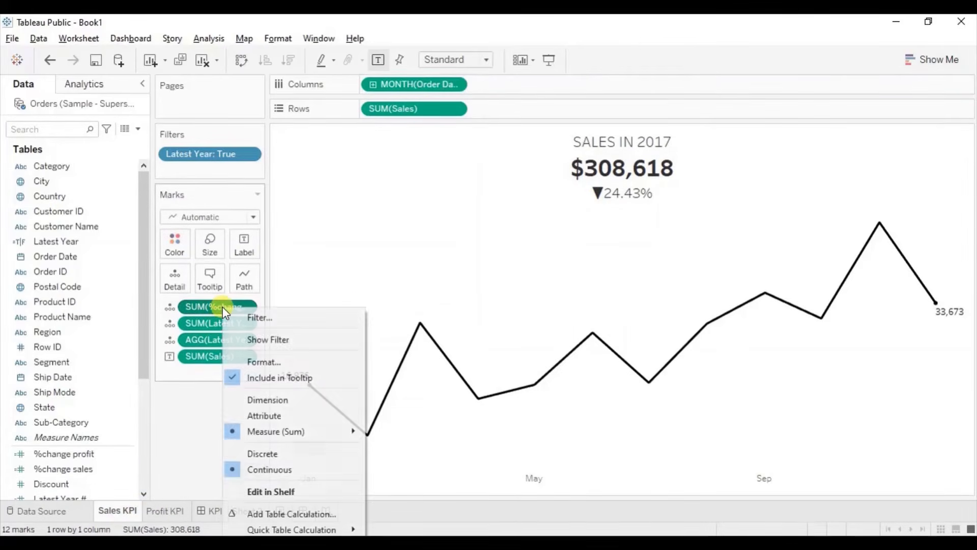
click(264, 362)
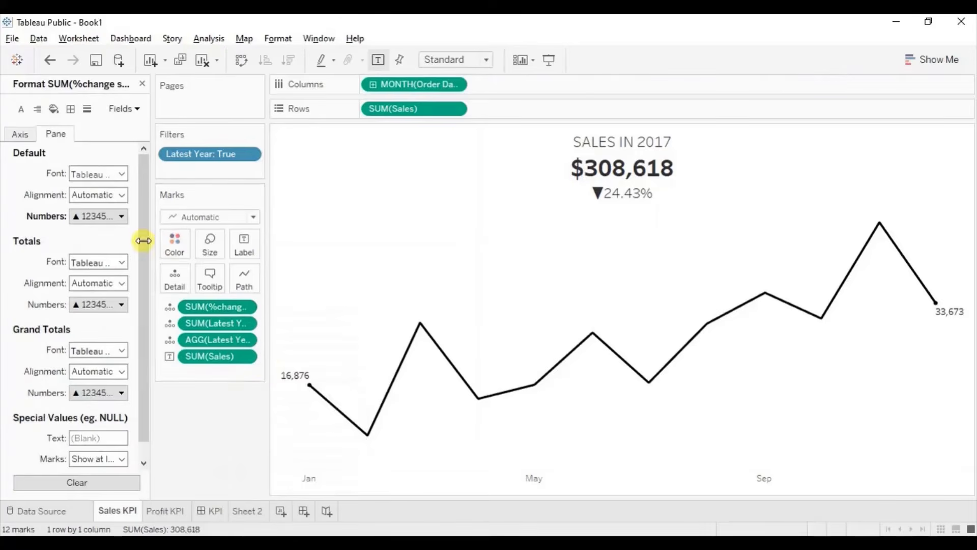
click(106, 216)
click(306, 263)
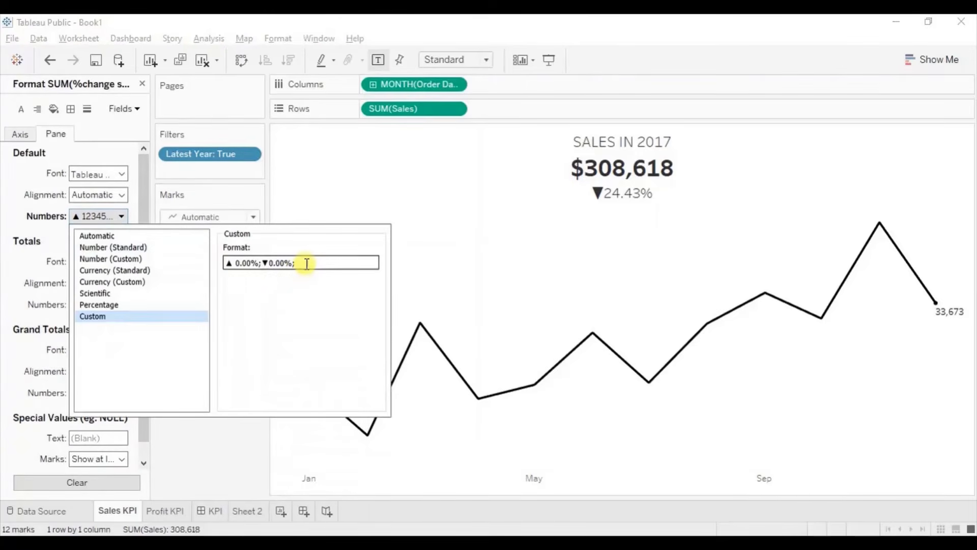
triple_click(307, 263)
key(ctrl+c)
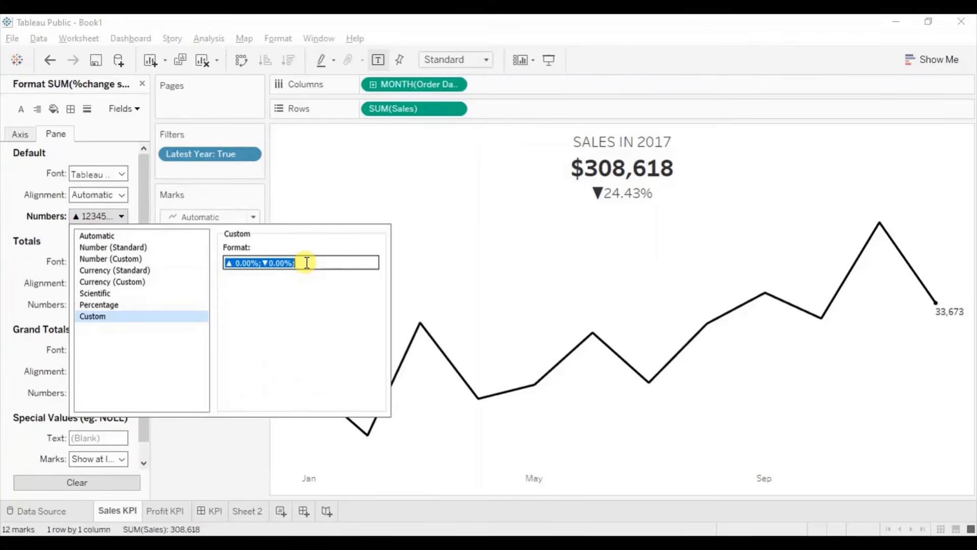
click(207, 438)
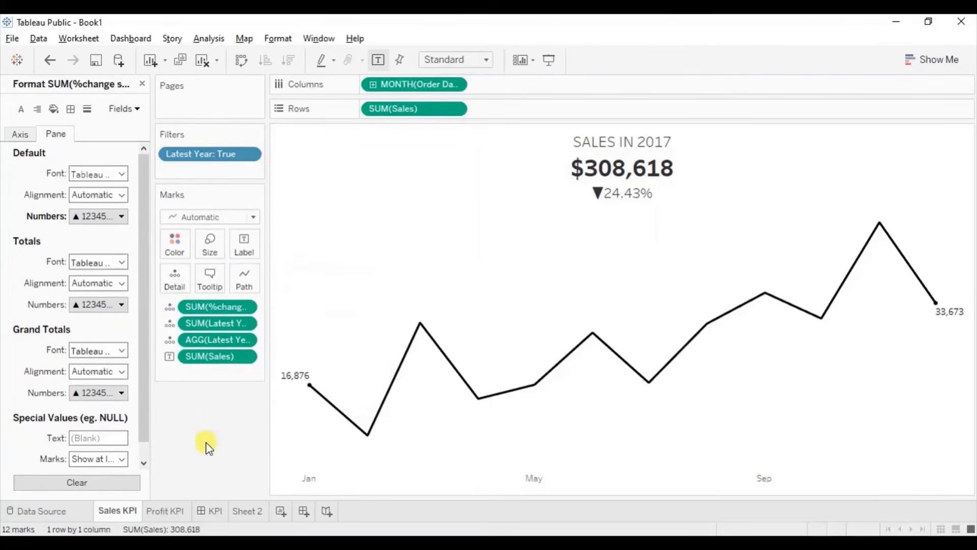
On the Profit KPI worksheet, give the SUM(%change profit) field the copied custom number format ▲ 0.00%;▼0.00%;.
click(168, 512)
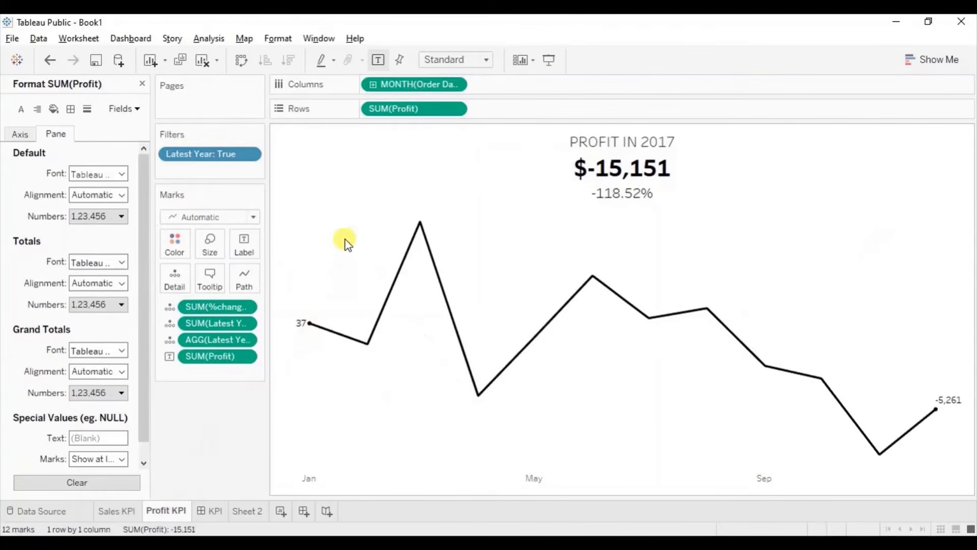
right_click(214, 302)
click(245, 357)
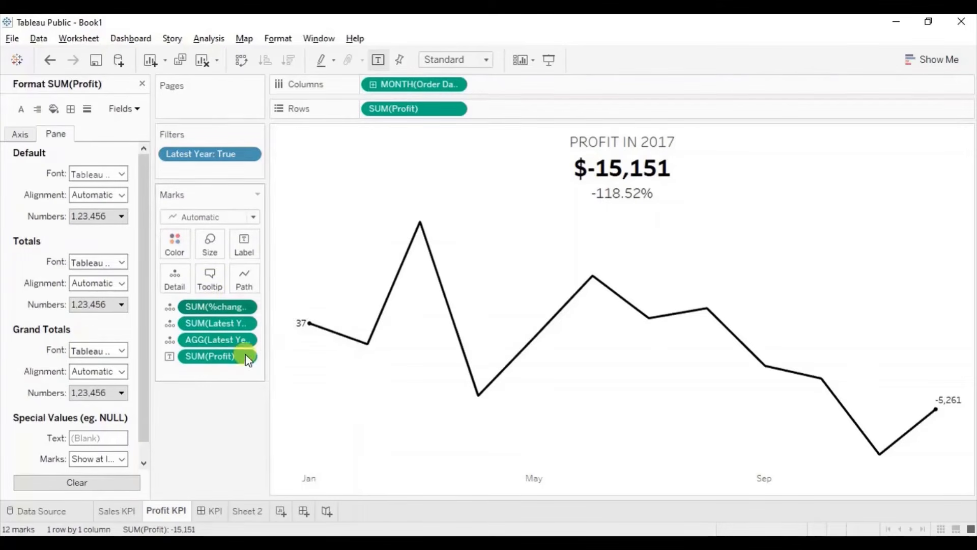
click(87, 216)
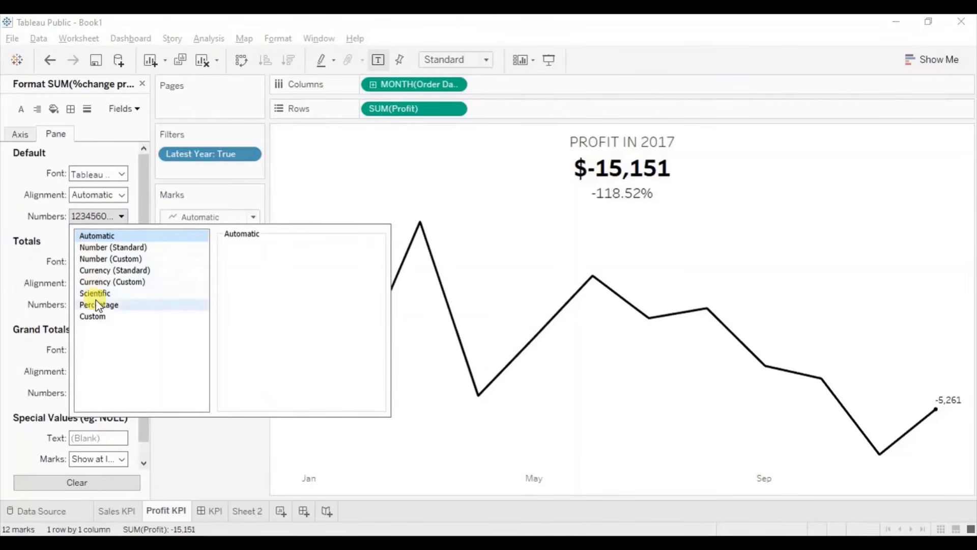
click(93, 316)
click(238, 263)
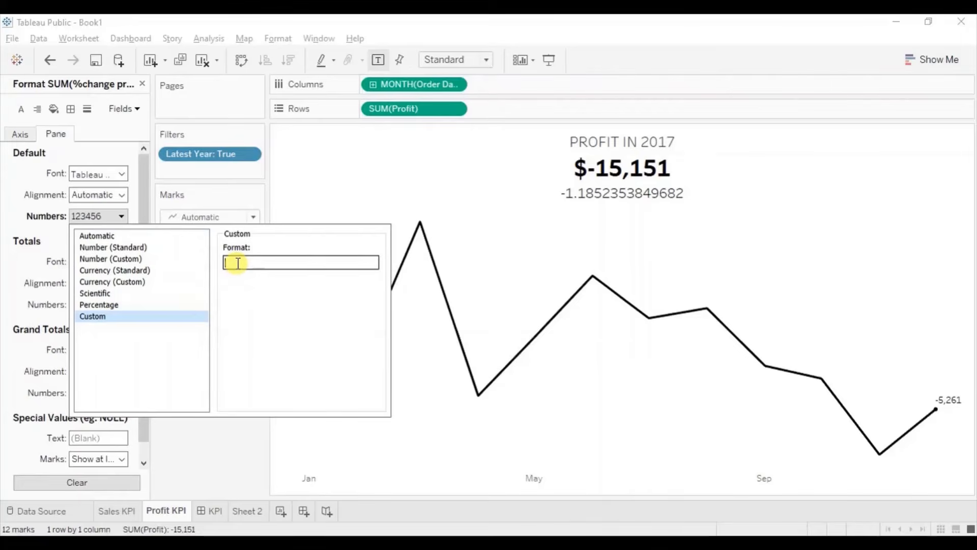
key(ctrl+v)
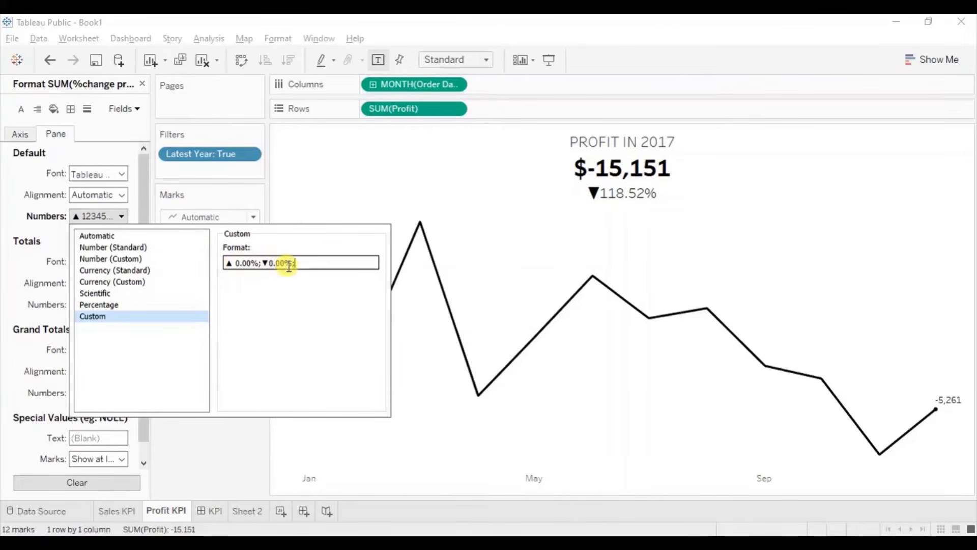
click(203, 451)
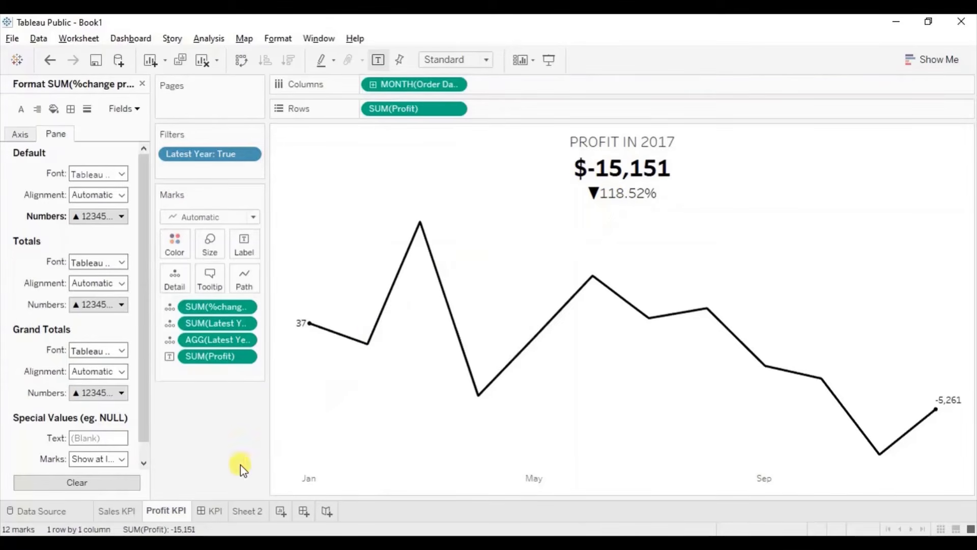
Create a new dashboard and place the Sales KPI and Profit KPI sheets side by side, with Sales KPI on the left.
click(304, 510)
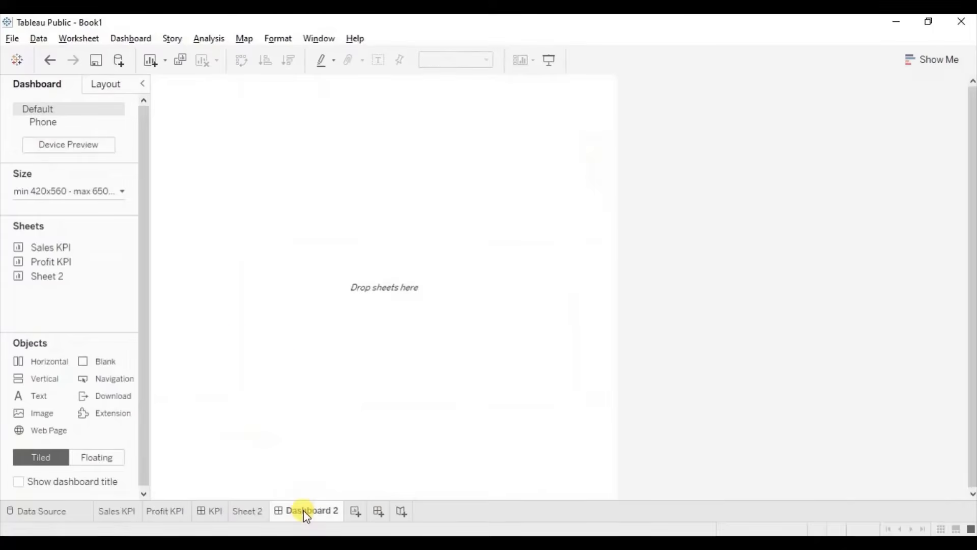
mouse_move(60, 249)
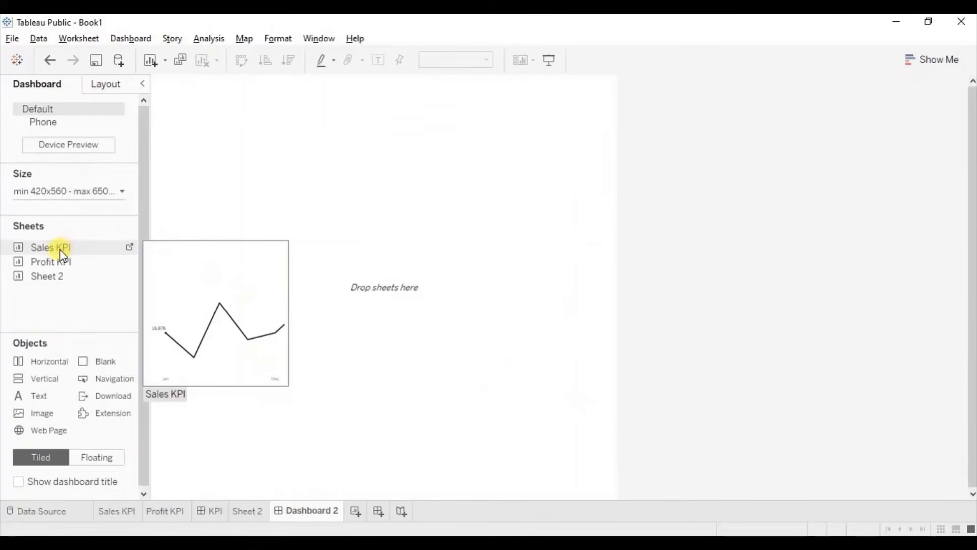
drag(57, 249, 187, 242)
mouse_move(91, 266)
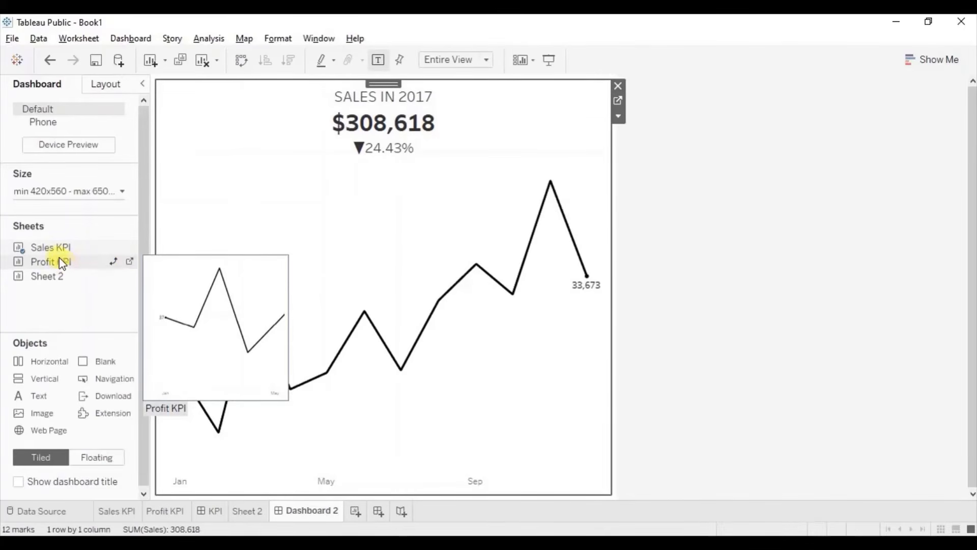
drag(54, 262, 555, 295)
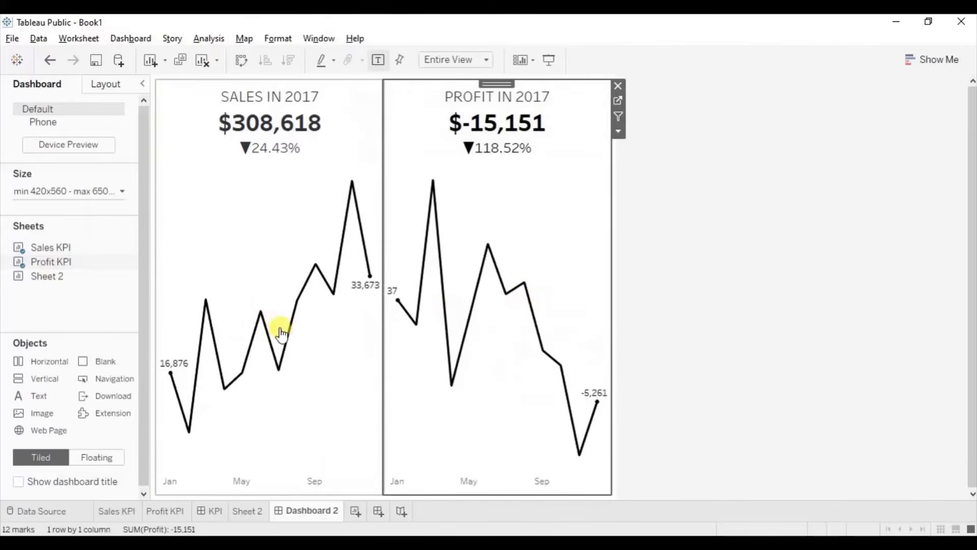
Show the dashboard title and set the dashboard to a fixed custom size of 1000 px wide by 400 px high.
click(19, 481)
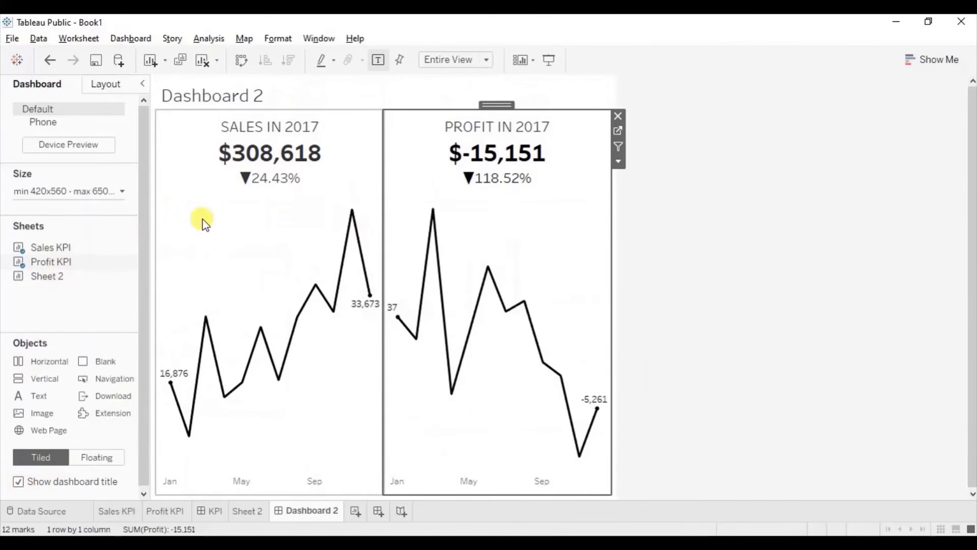
click(56, 191)
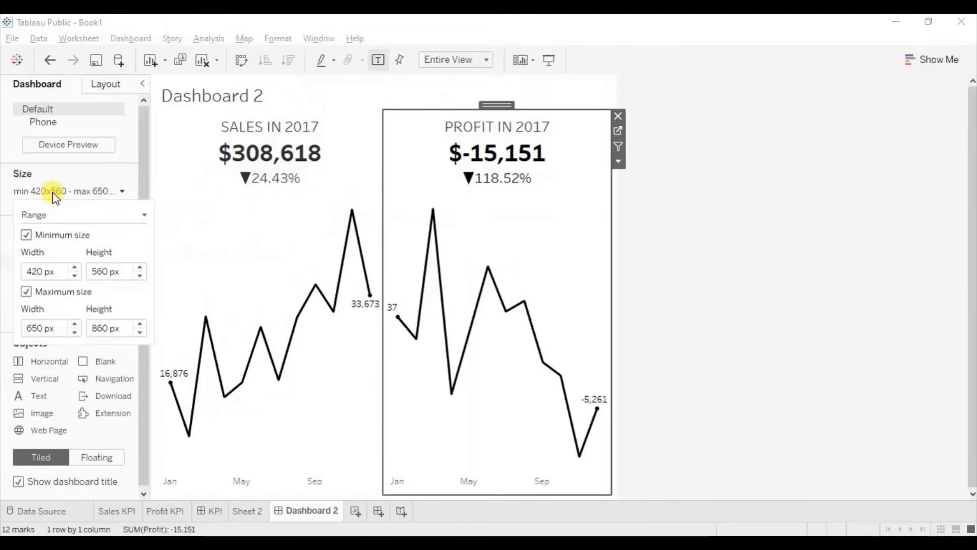
click(47, 215)
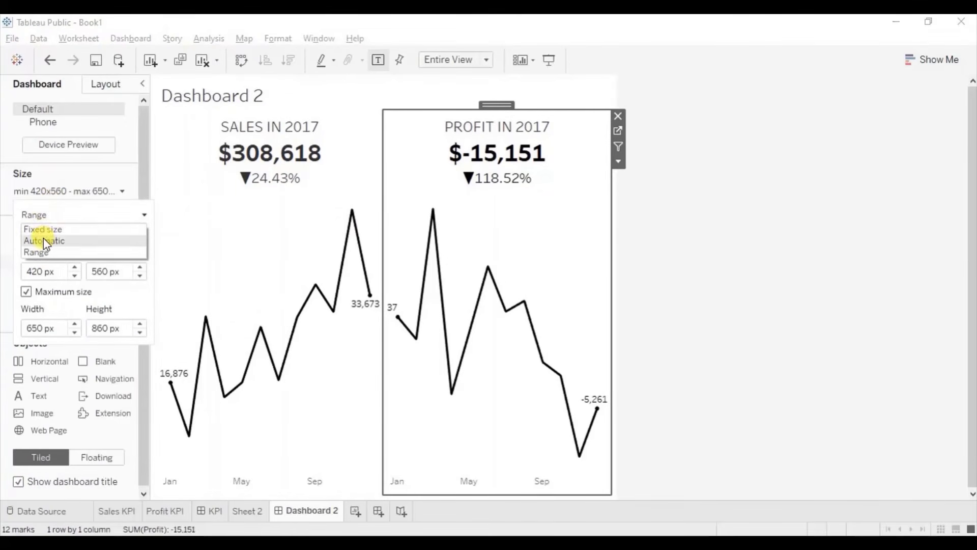
click(44, 229)
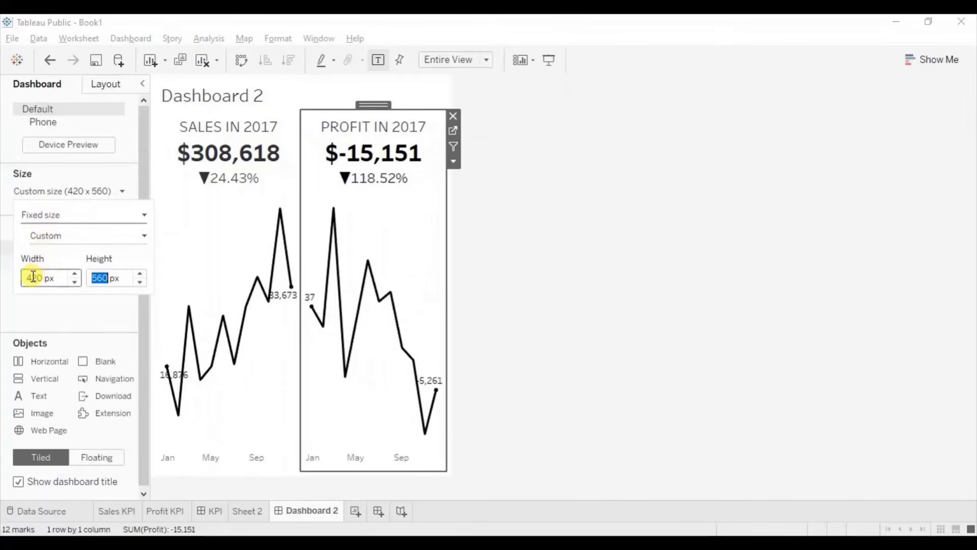
double_click(33, 278)
text(1000)
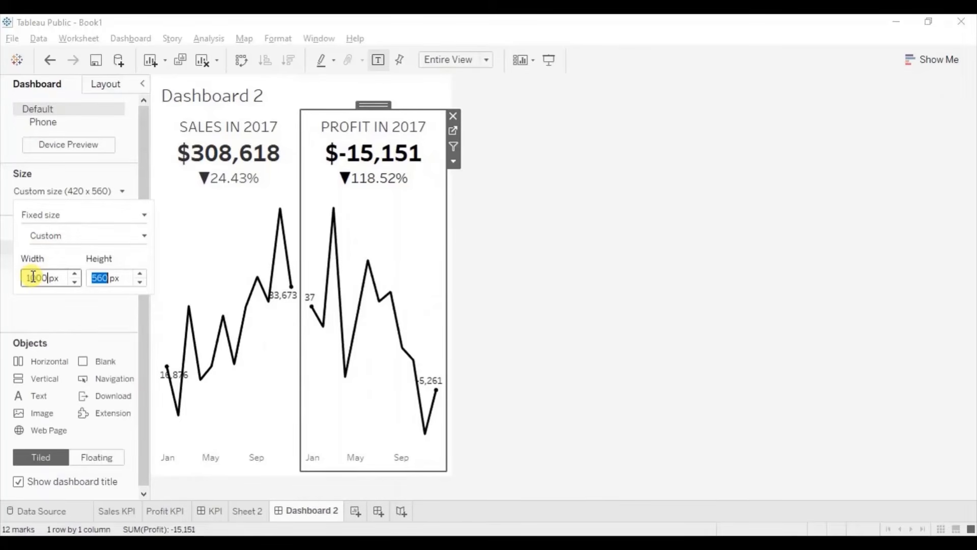
double_click(97, 276)
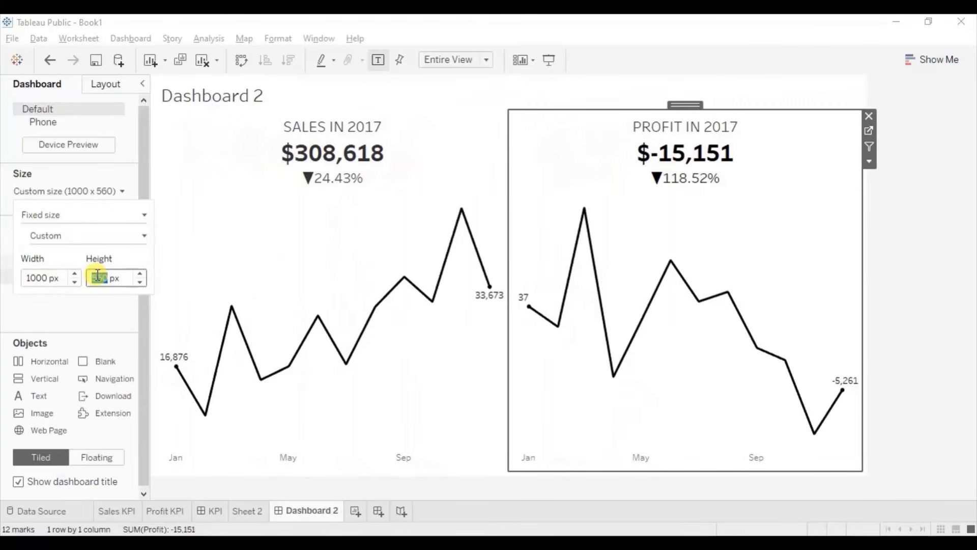
text(400)
key(Return)
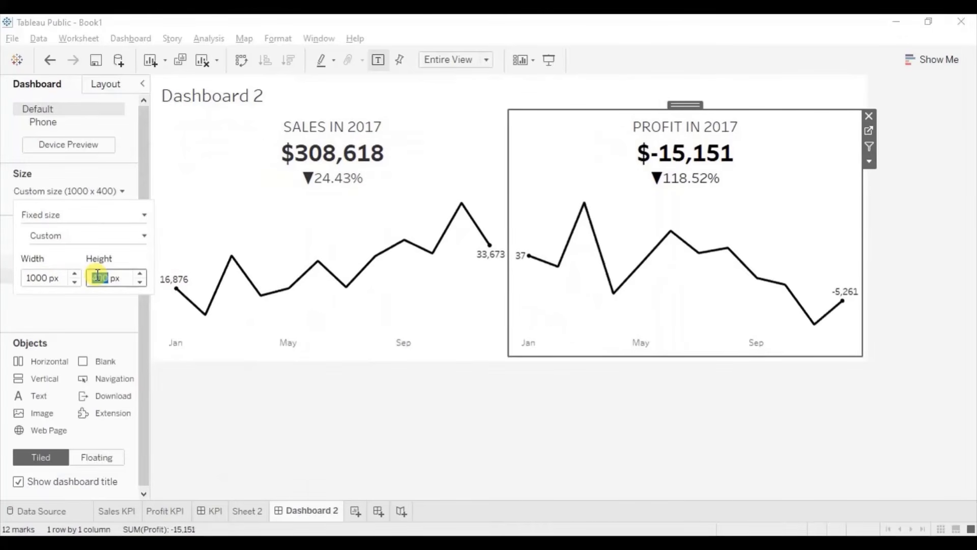
click(333, 396)
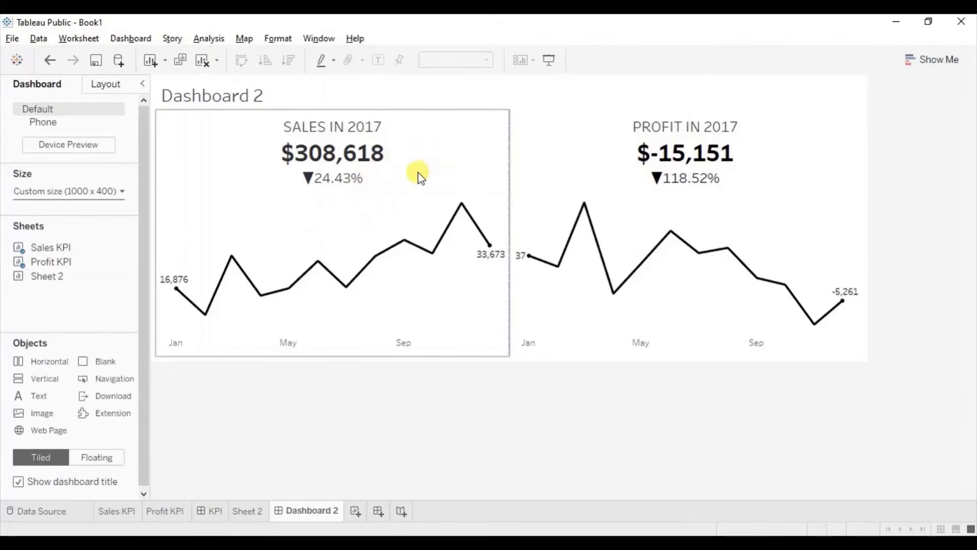
Add a thin solid light grey border around the Sales KPI sheet in the dashboard.
click(399, 158)
click(106, 87)
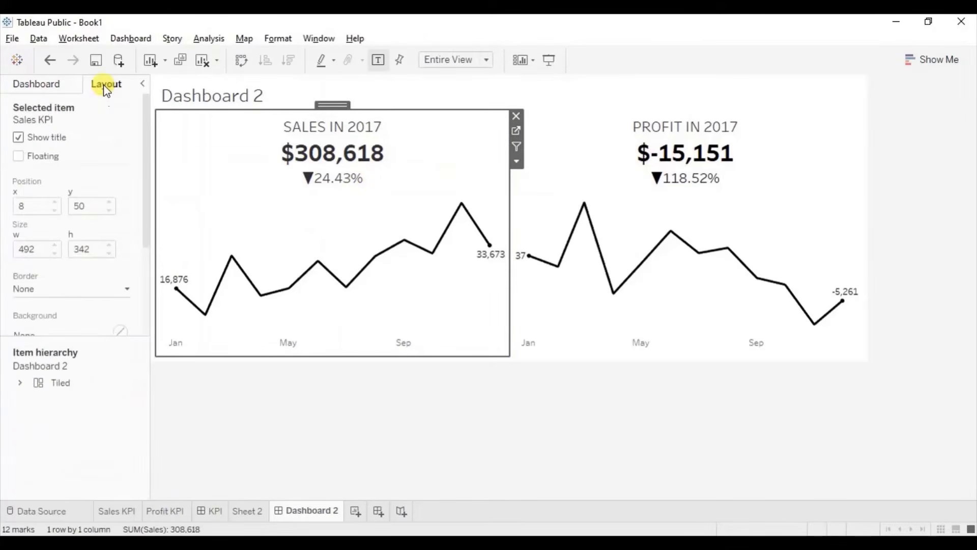
click(45, 293)
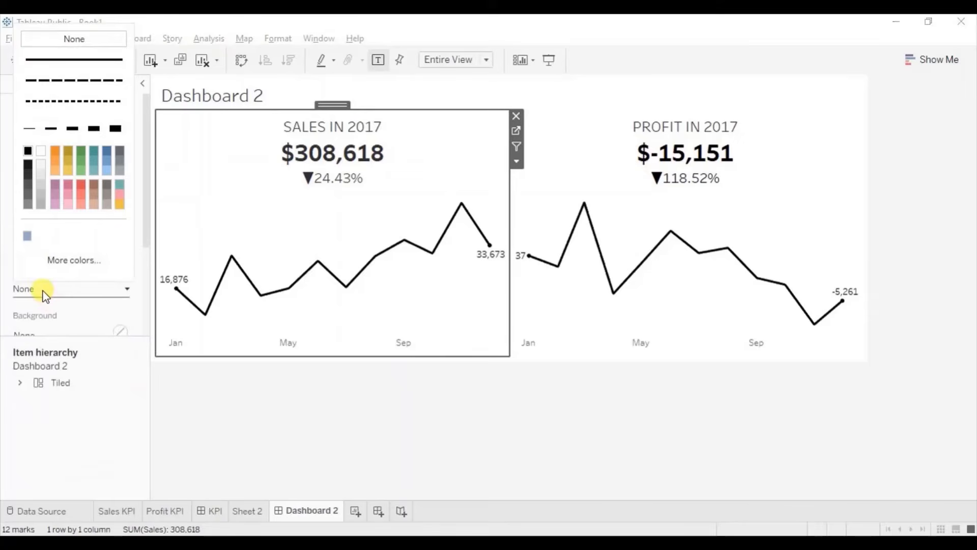
click(40, 193)
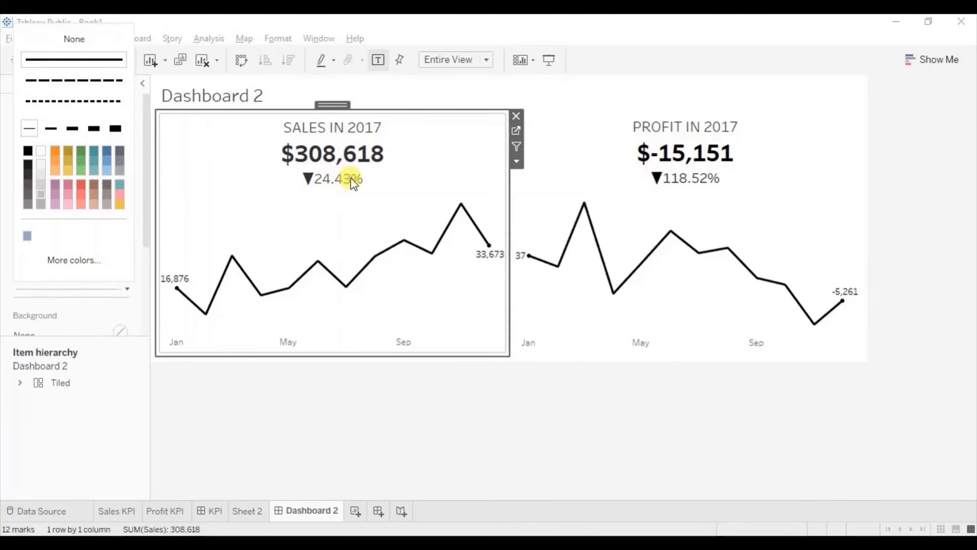
Add a thin solid light grey border around the Profit KPI sheet in the dashboard.
click(603, 161)
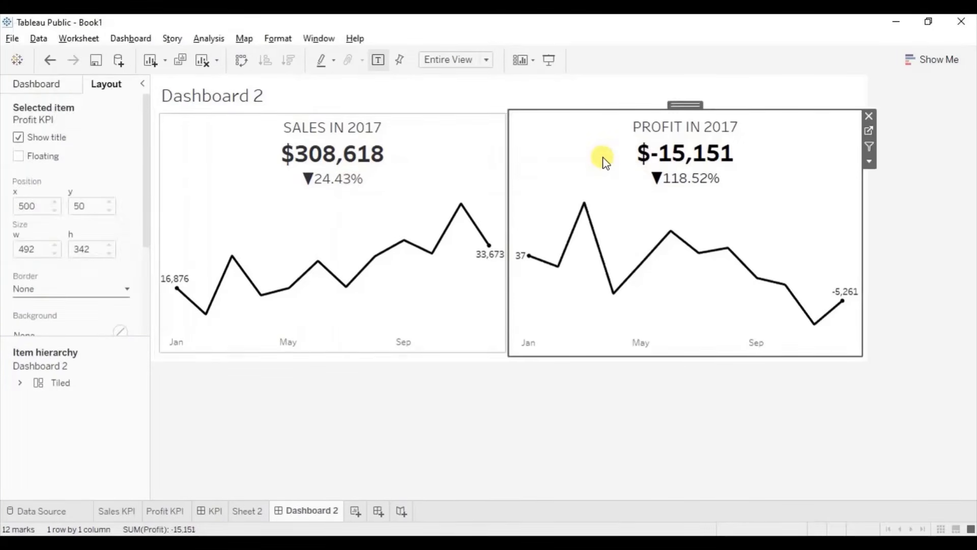
click(34, 290)
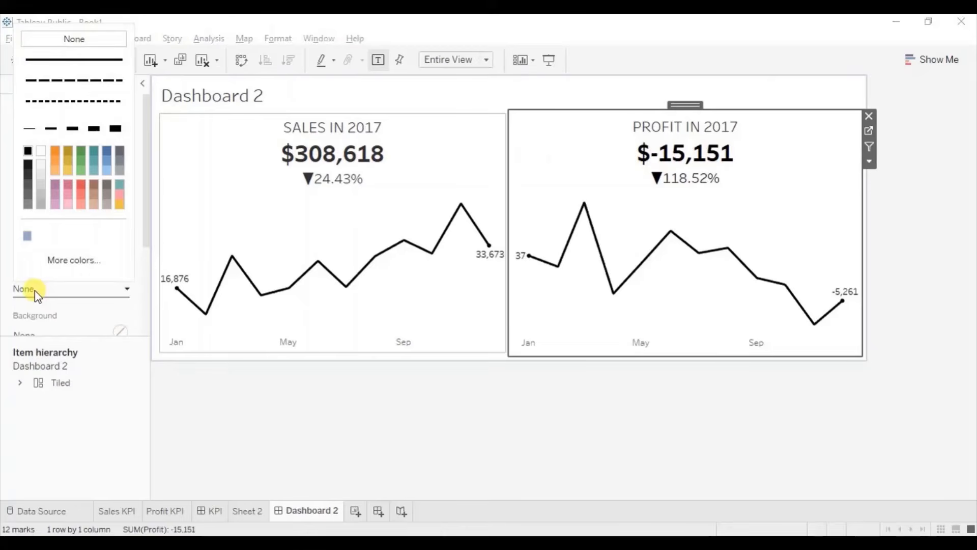
click(41, 186)
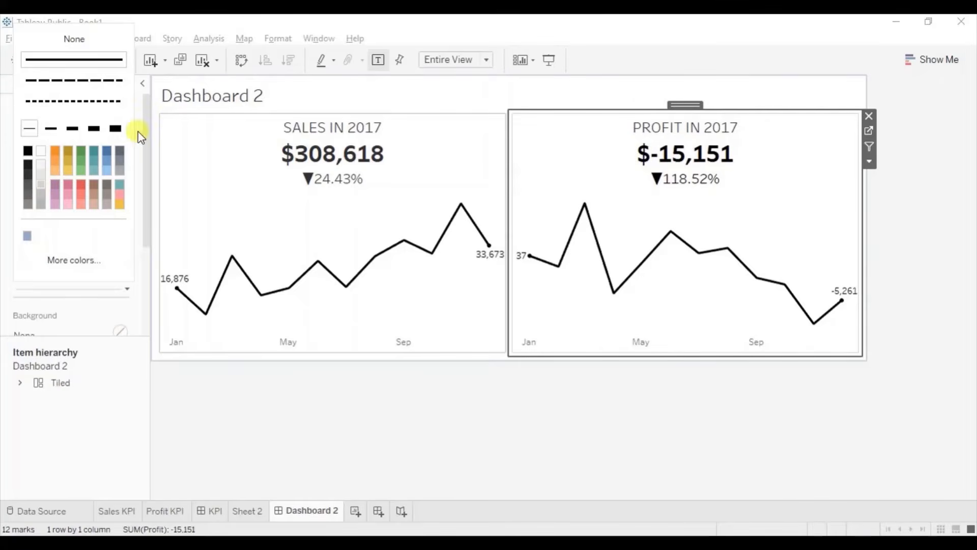
Replace the dashboard title's placeholder text with "KEY PERFORMANCE INDICATORS".
double_click(215, 97)
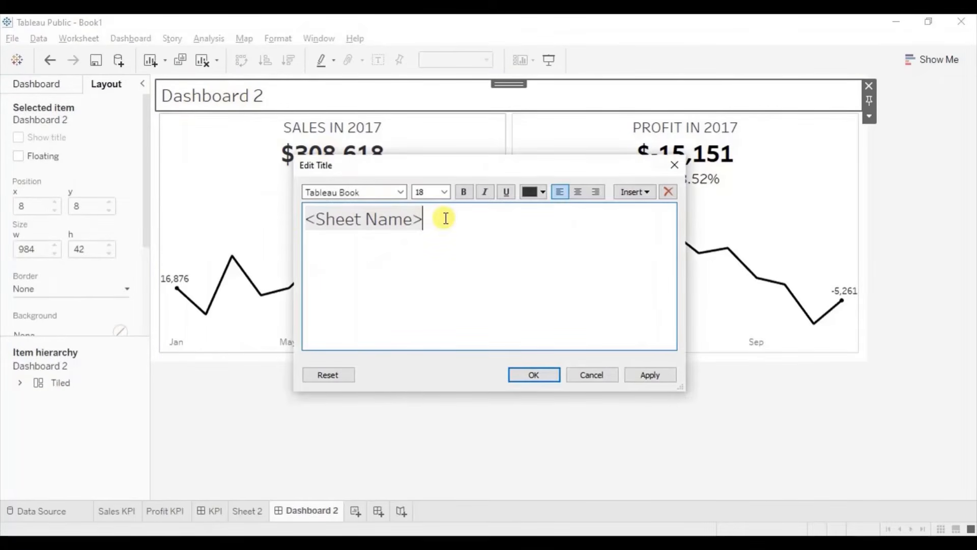
key(ctrl+a)
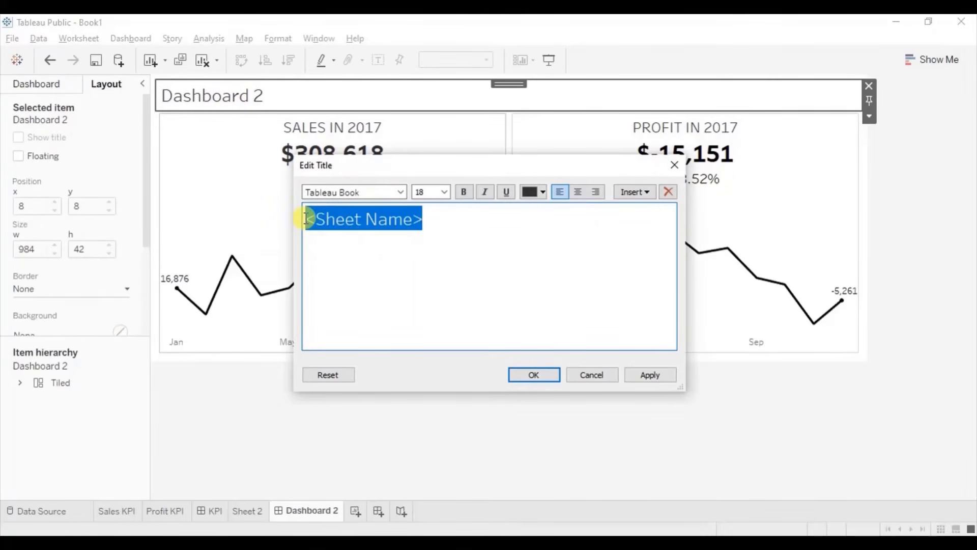
key(BackSpace)
text(KEY PER)
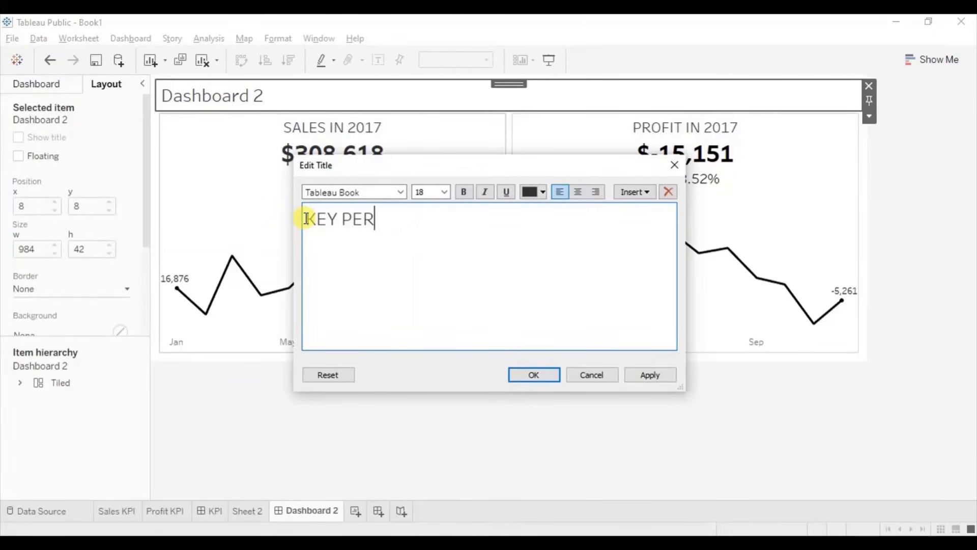
text(FORMANC)
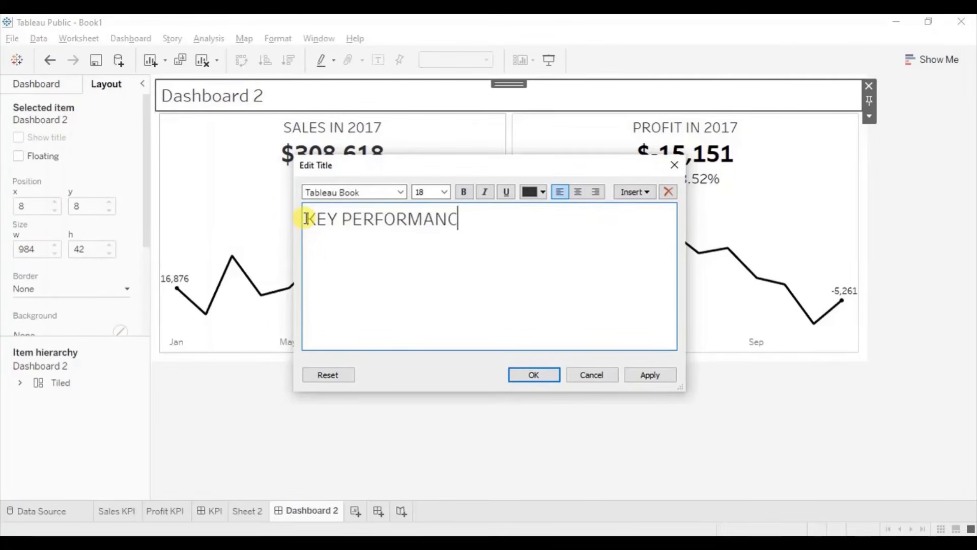
text(E INDICATORS)
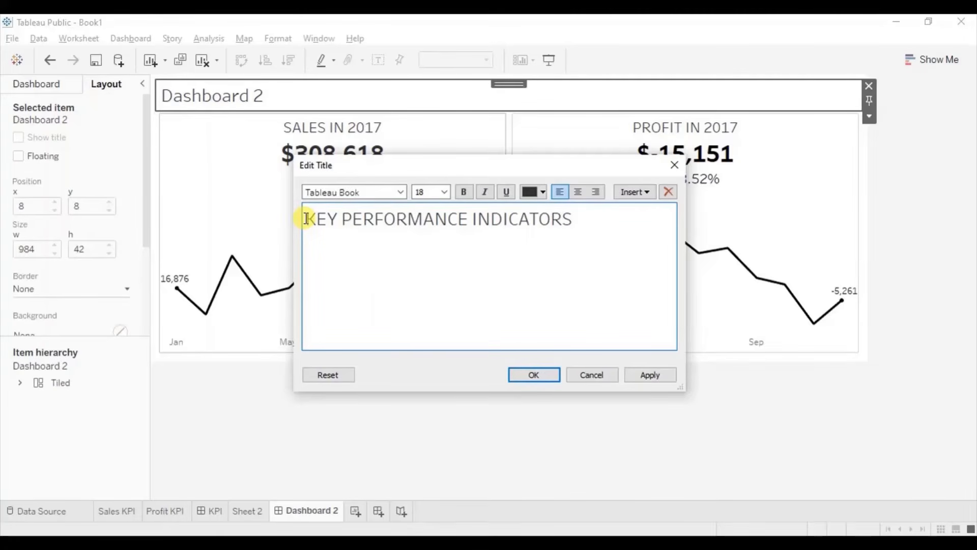
Center the dashboard title text, make it bold, and apply the title changes.
triple_click(305, 219)
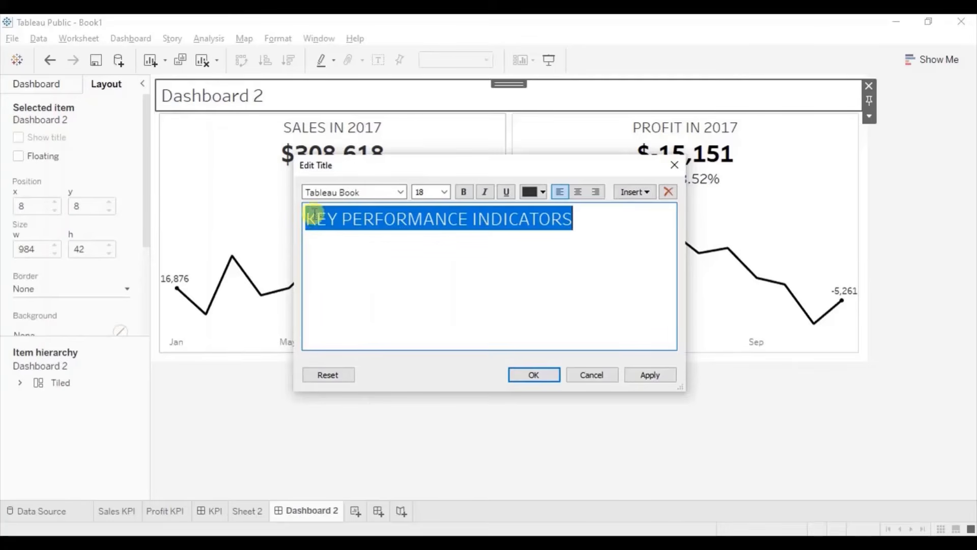
click(578, 192)
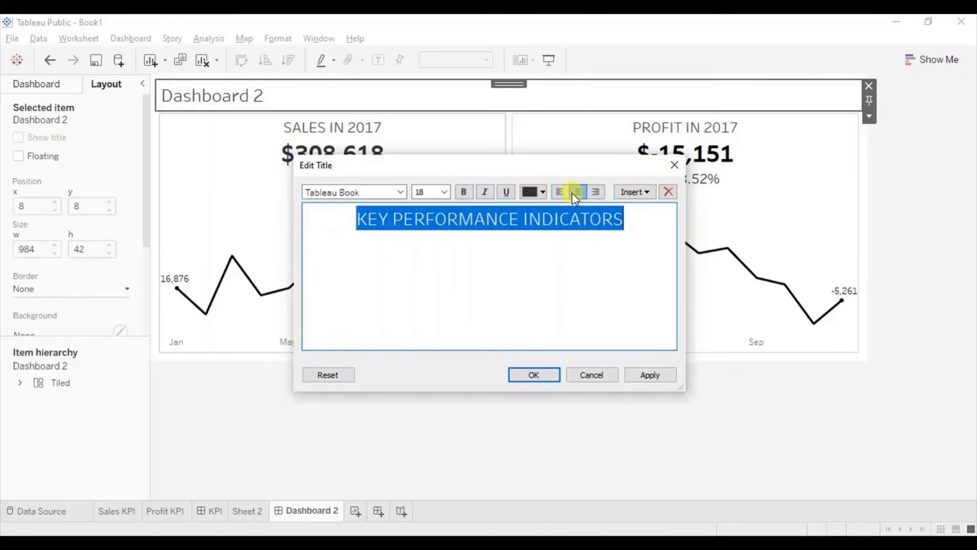
click(464, 193)
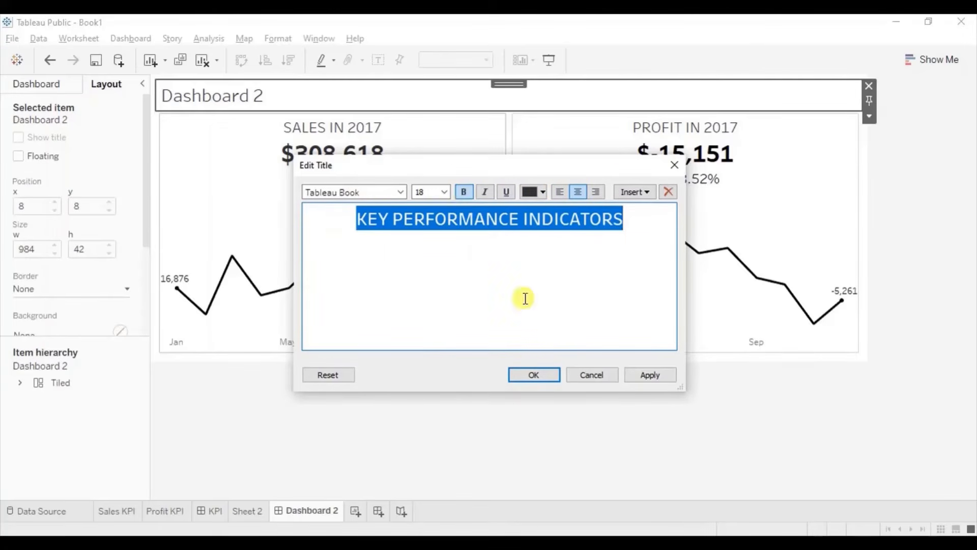
click(528, 374)
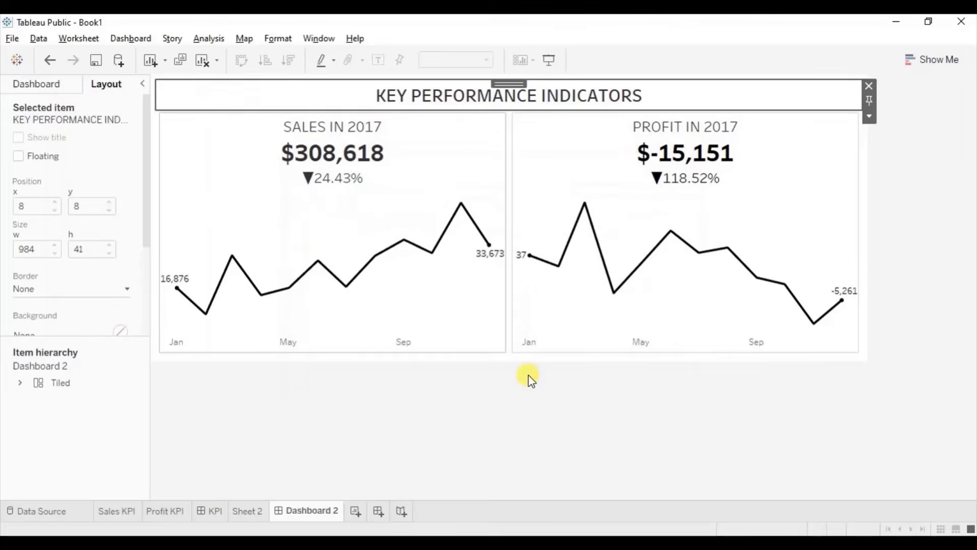
click(351, 406)
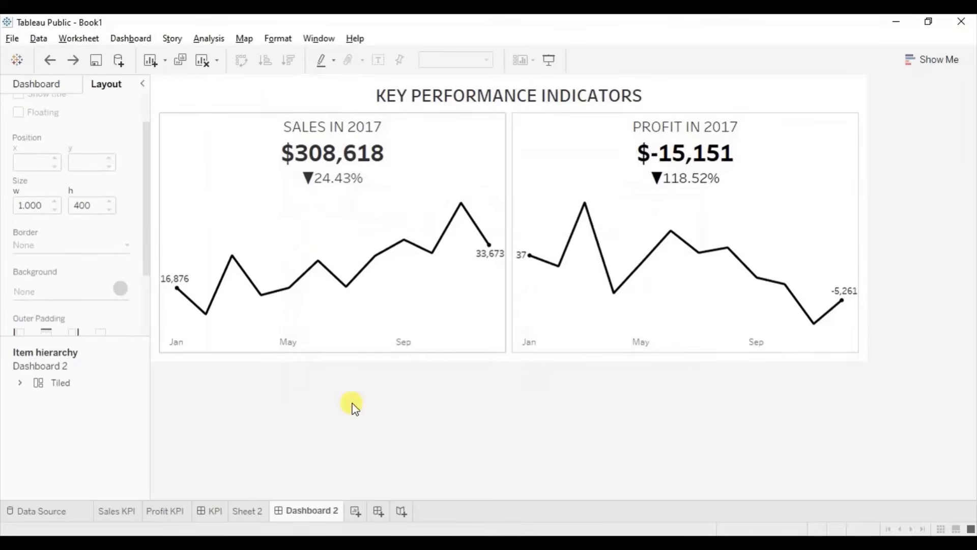
Add a thin solid light grey border around the dashboard title.
click(363, 100)
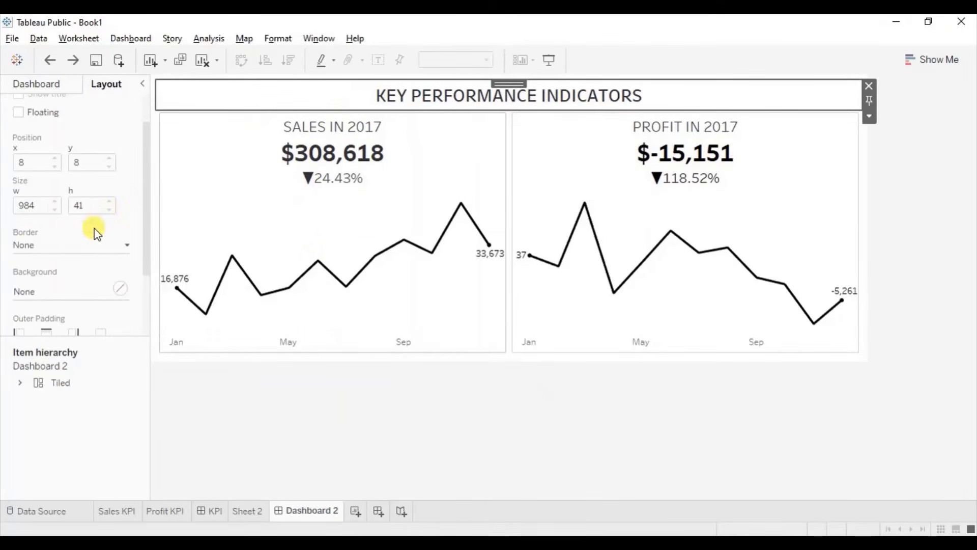
click(29, 245)
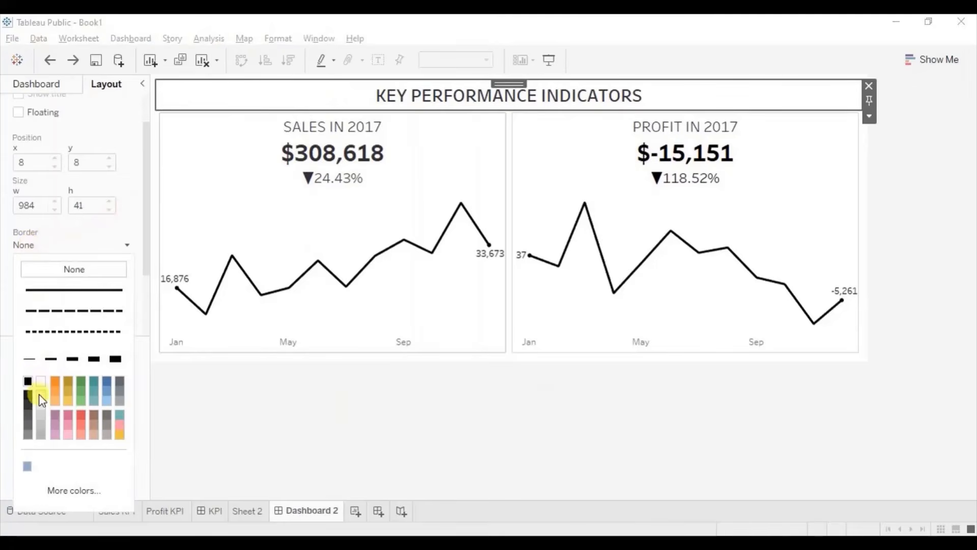
click(40, 418)
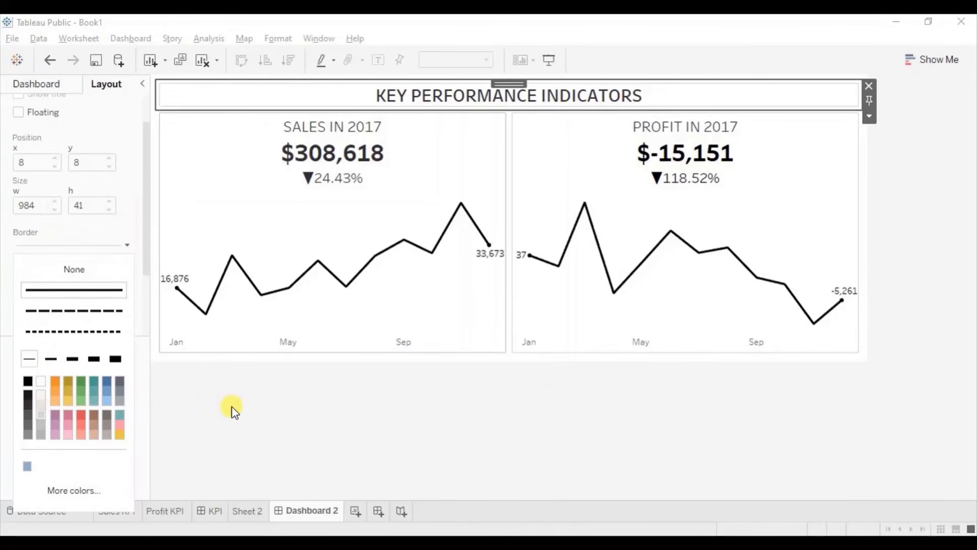
click(265, 408)
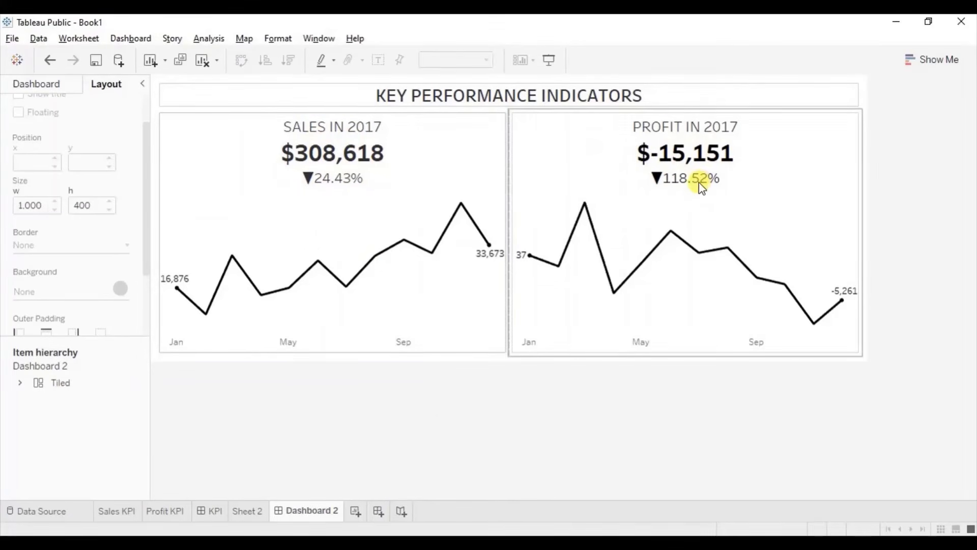
Look at the finished KPI dashboard, and in the Sales KPI sheet find the %change sales field and duplicate it.
click(211, 507)
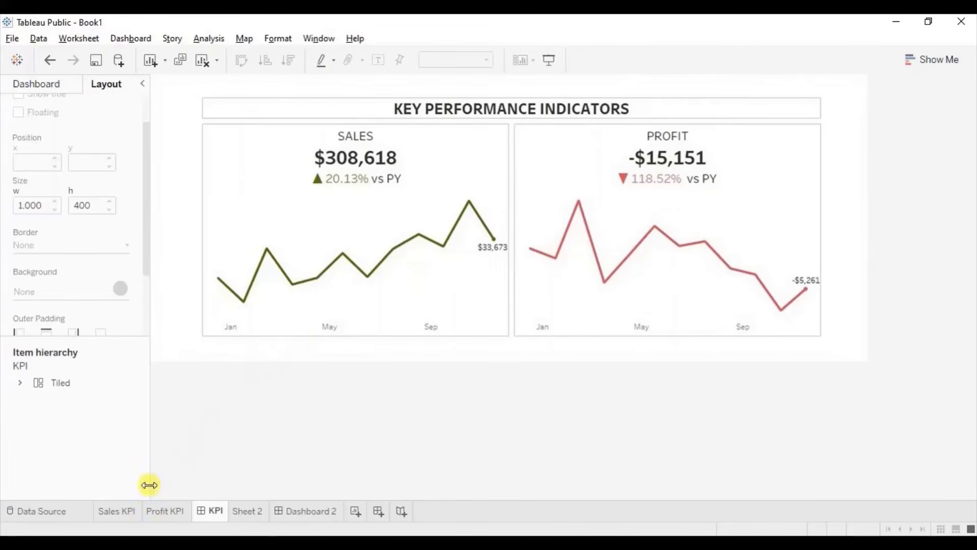
click(115, 511)
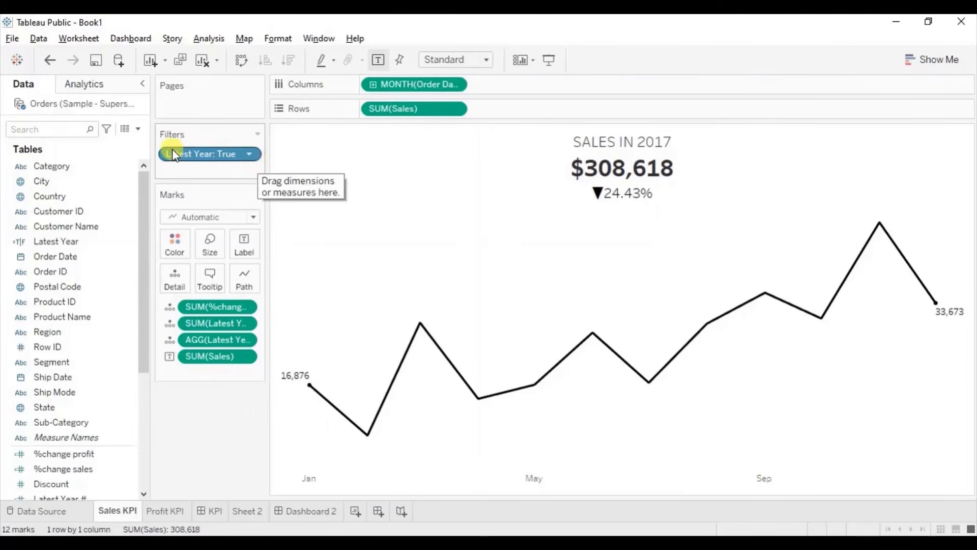
click(60, 129)
text(%ch)
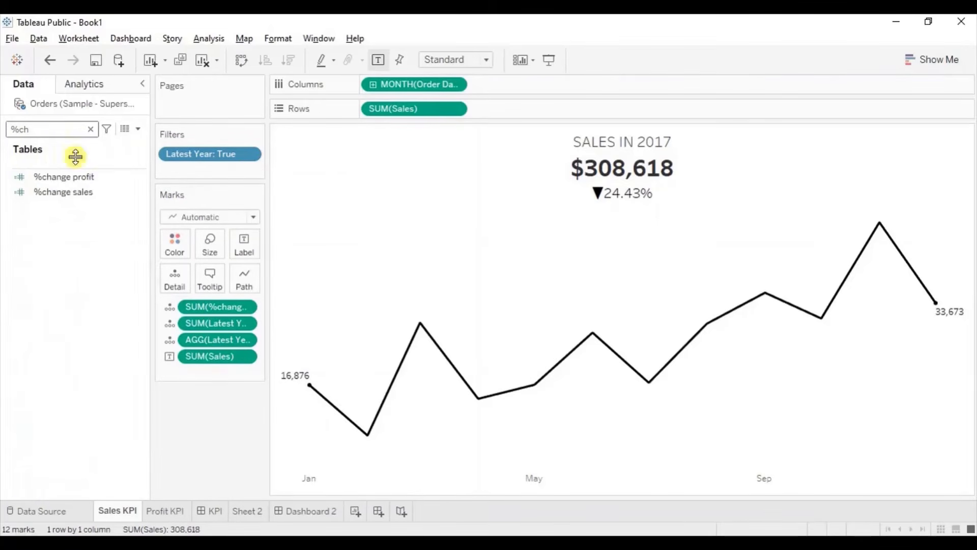
click(76, 193)
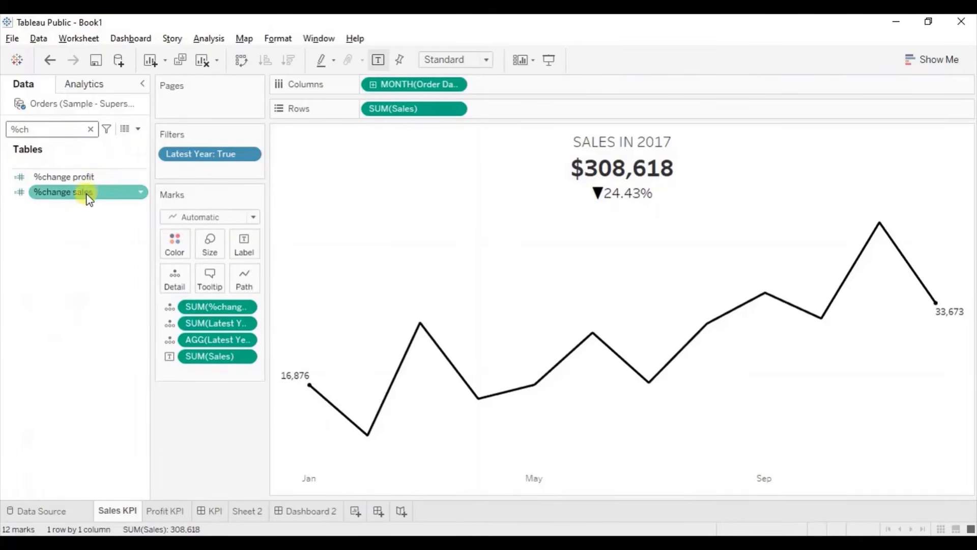
click(141, 194)
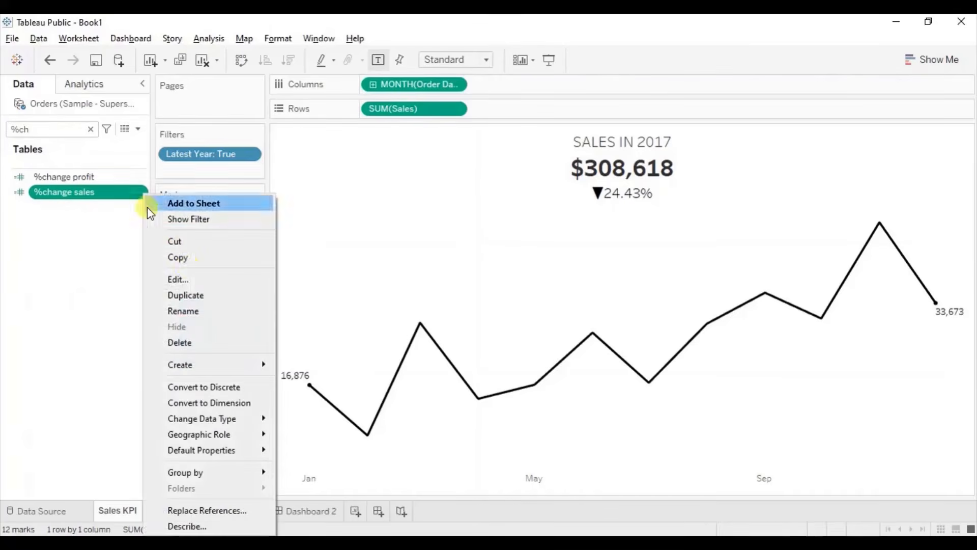
click(188, 295)
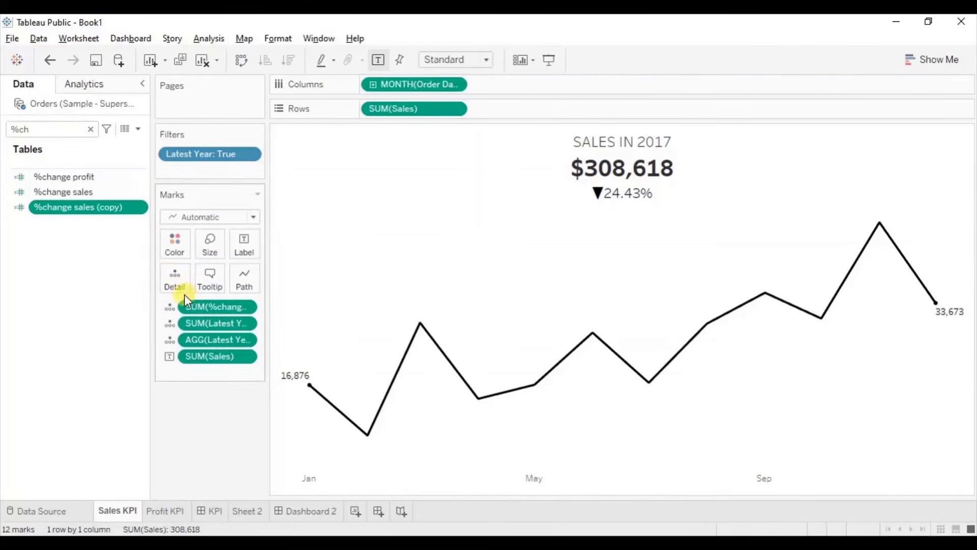
Open the copied %change sales field for editing and rename it "%change sales positive".
click(141, 207)
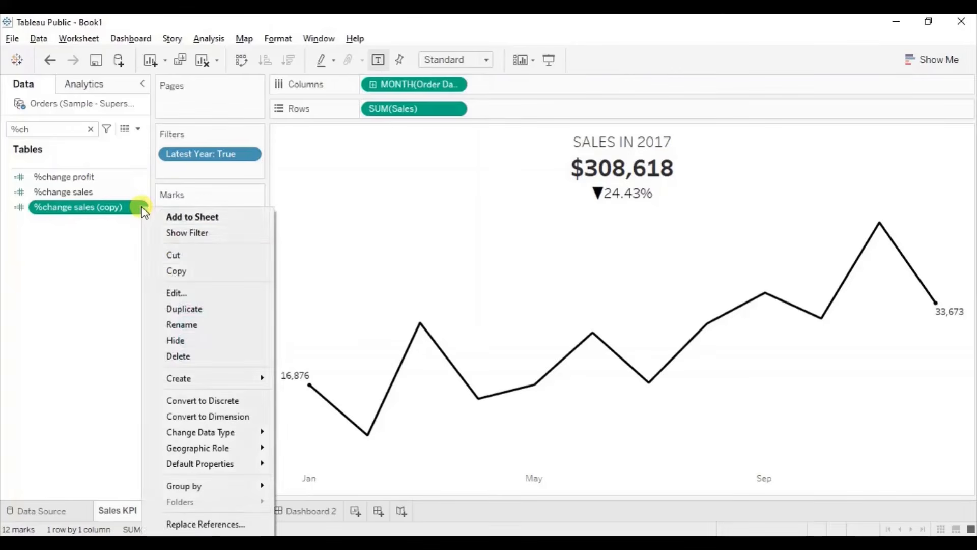
click(178, 294)
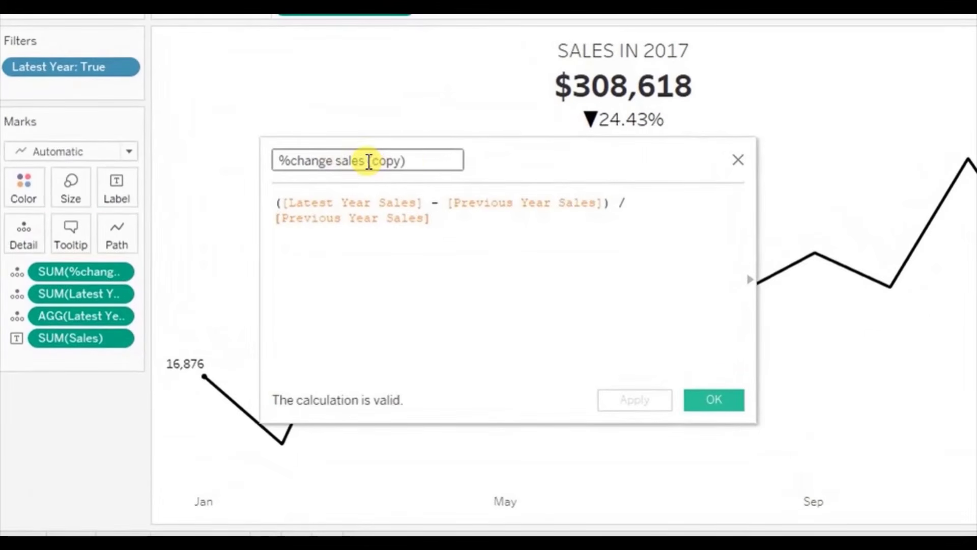
drag(369, 161, 431, 161)
text(positive)
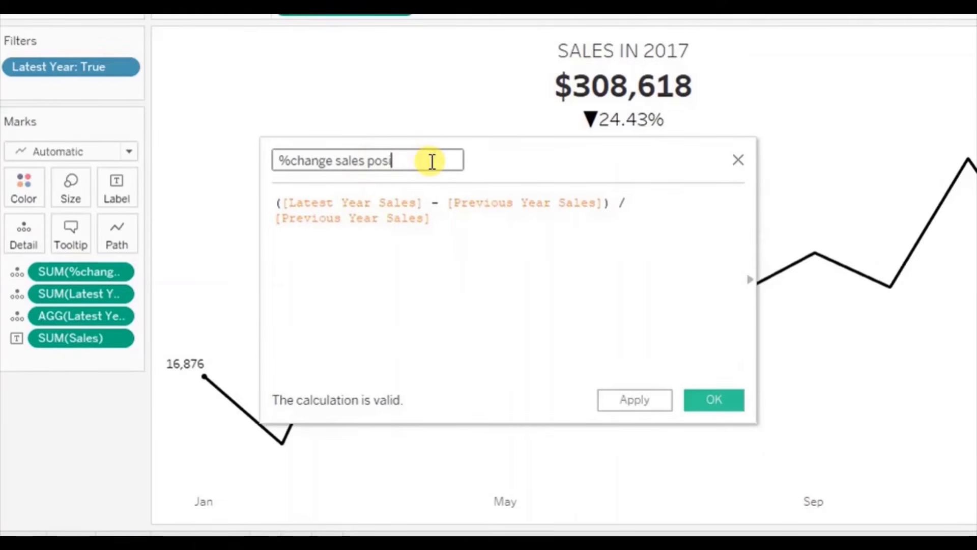
Above the existing percentage formula, insert the condition if [Latest Year Sales]> [Previous Year Sales] then, leaving blank lines in between.
click(276, 199)
key(Return)
key(Return)
key(Return)
key(Up)
key(Up)
key(Up)
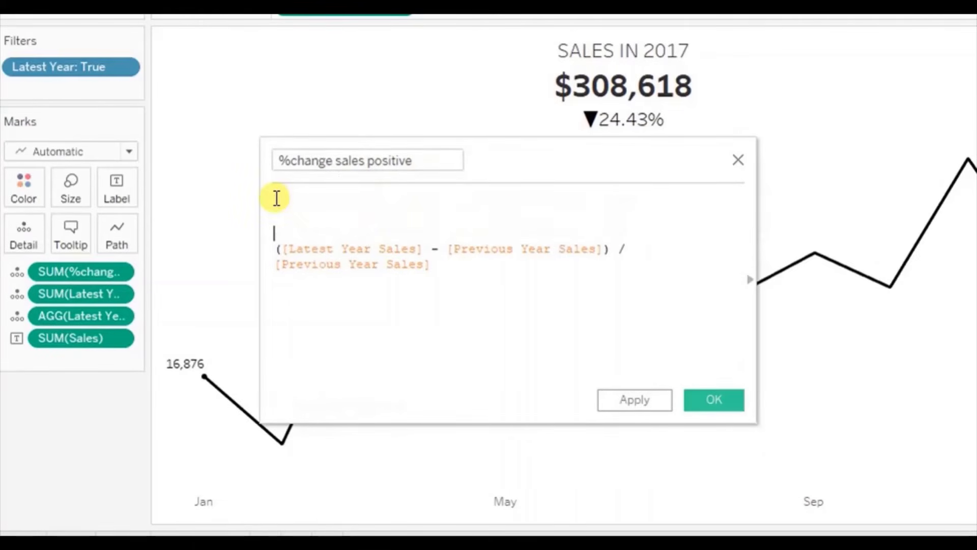
text(If lates)
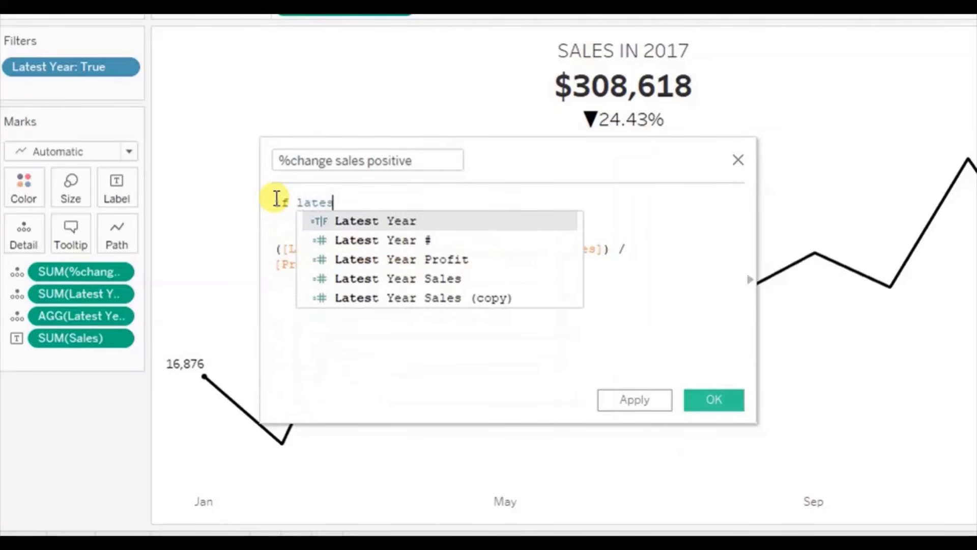
key(Down)
key(Down)
key(Down)
key(Return)
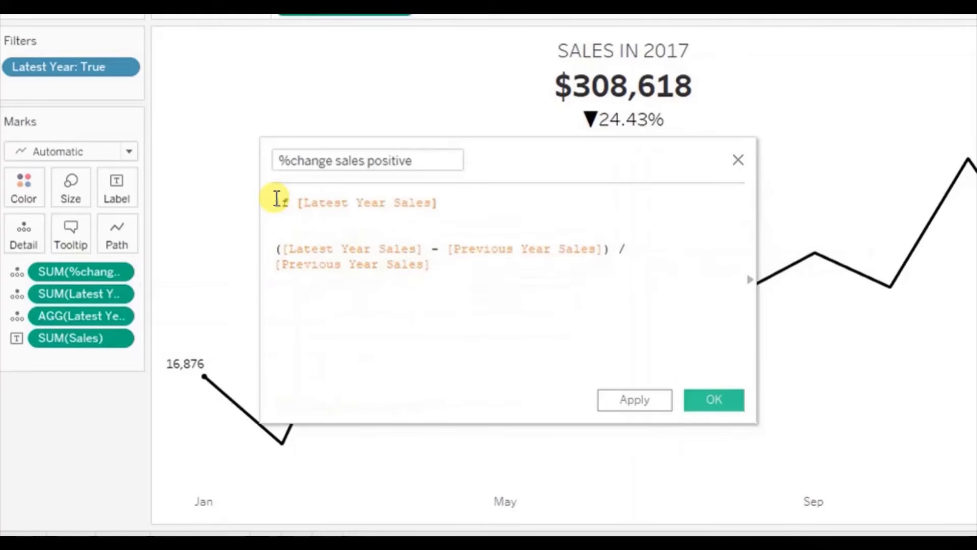
text(> previo)
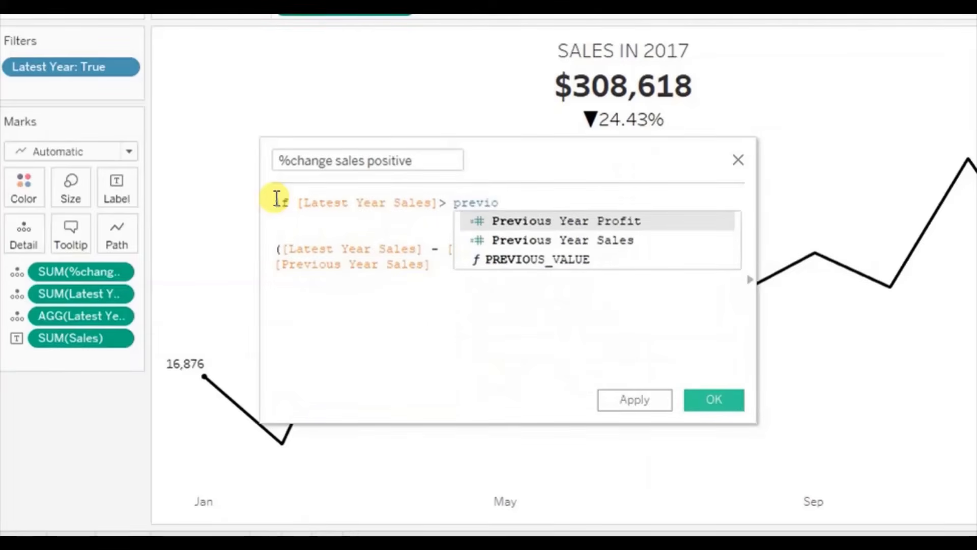
key(Down)
key(Return)
key(Return)
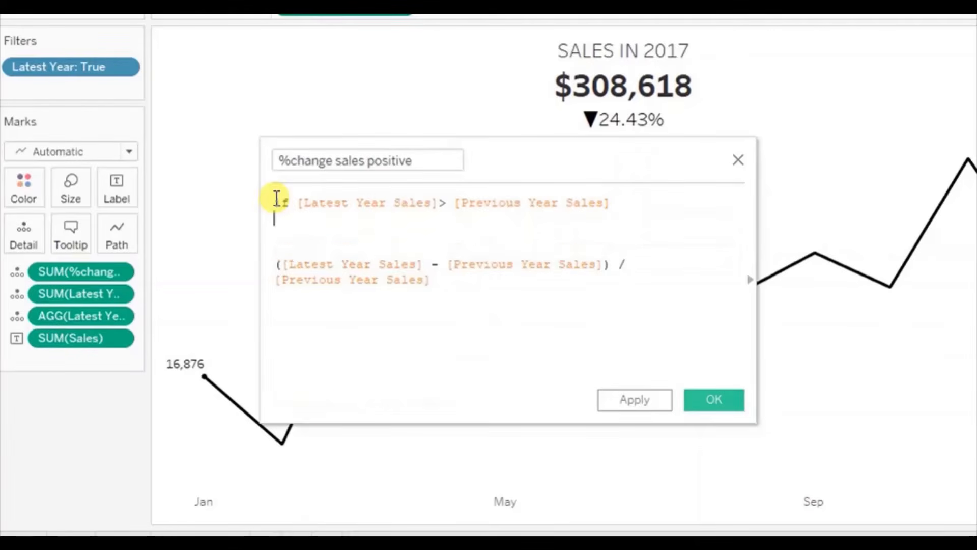
text(then)
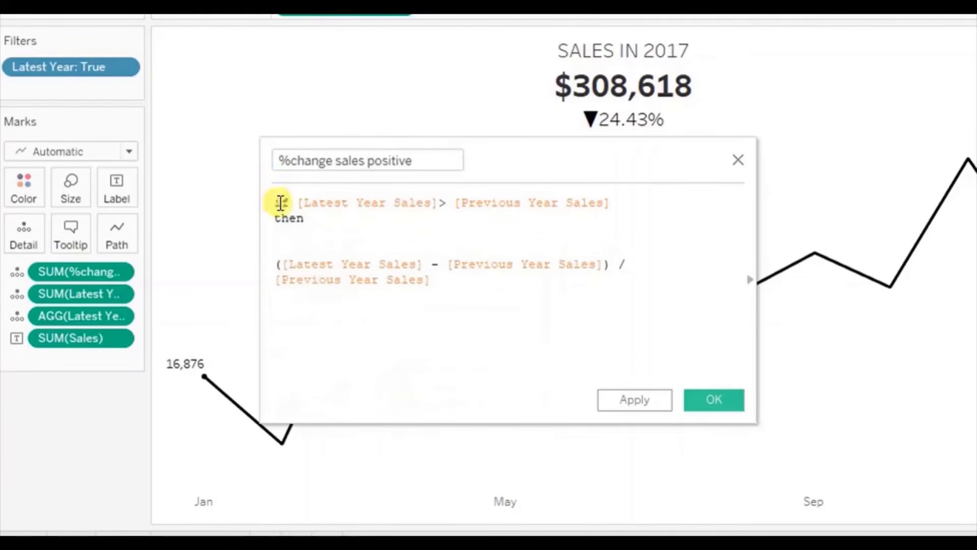
Close the IF statement with end on a new line below the percentage formula.
drag(275, 263, 458, 281)
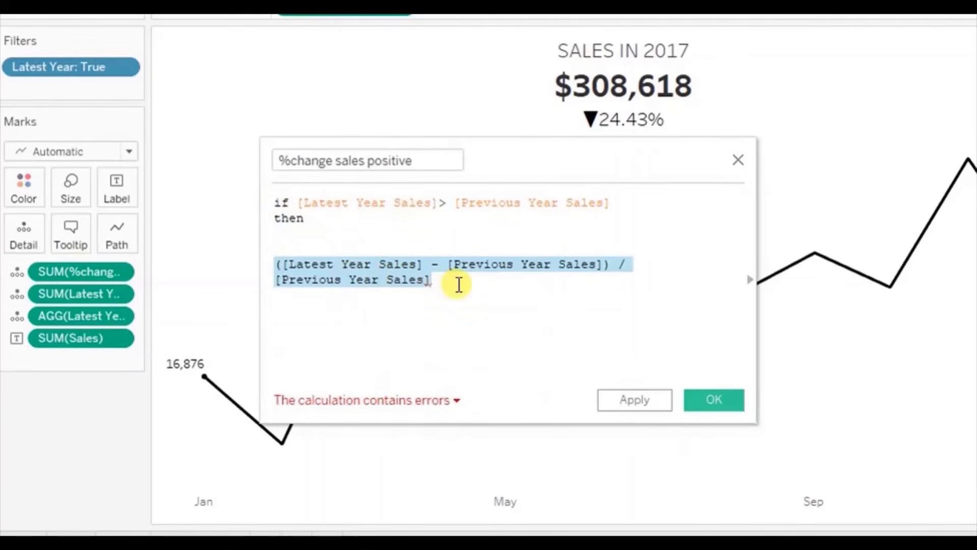
click(458, 282)
key(Return)
text(end)
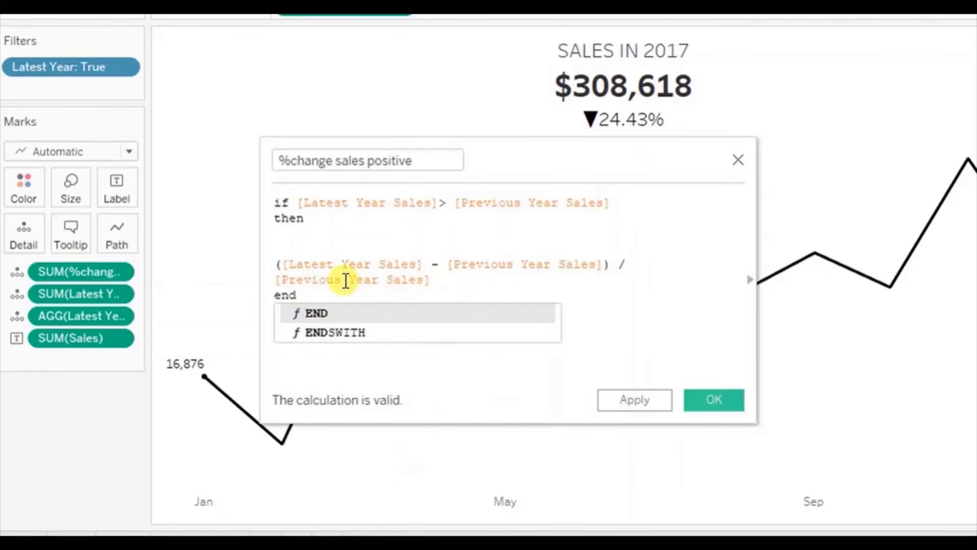
Wrap the whole IF statement of the %change sales positive calculation in the zn( ) function.
text())
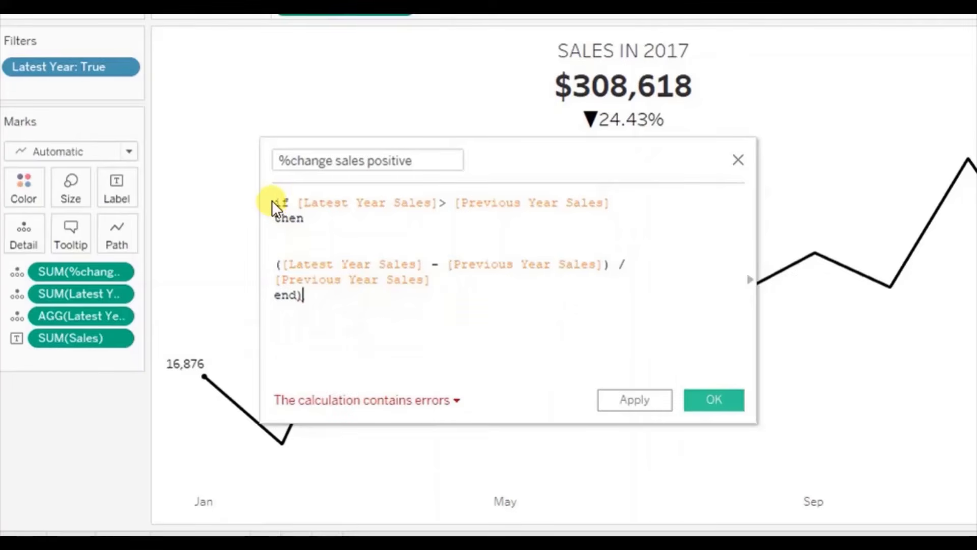
click(277, 202)
text(()
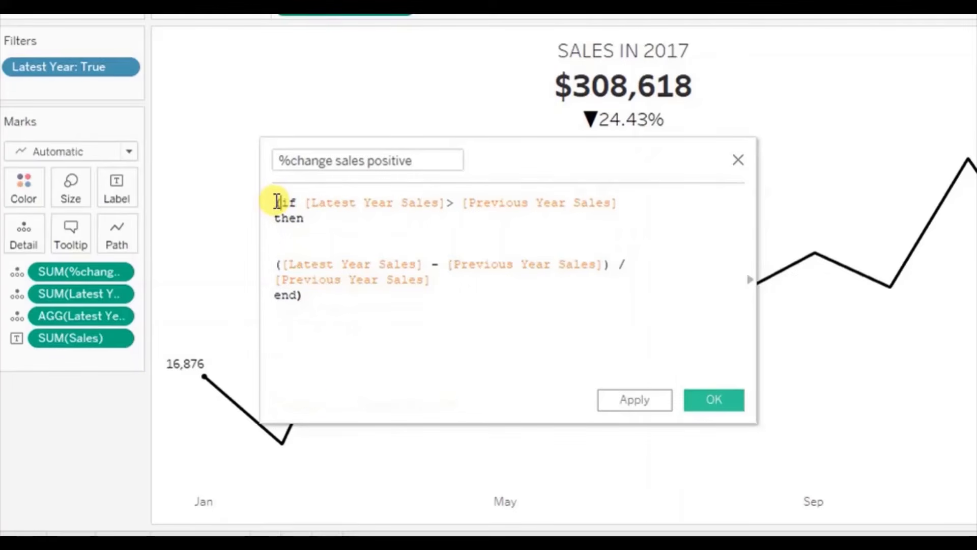
click(276, 202)
text(zn)
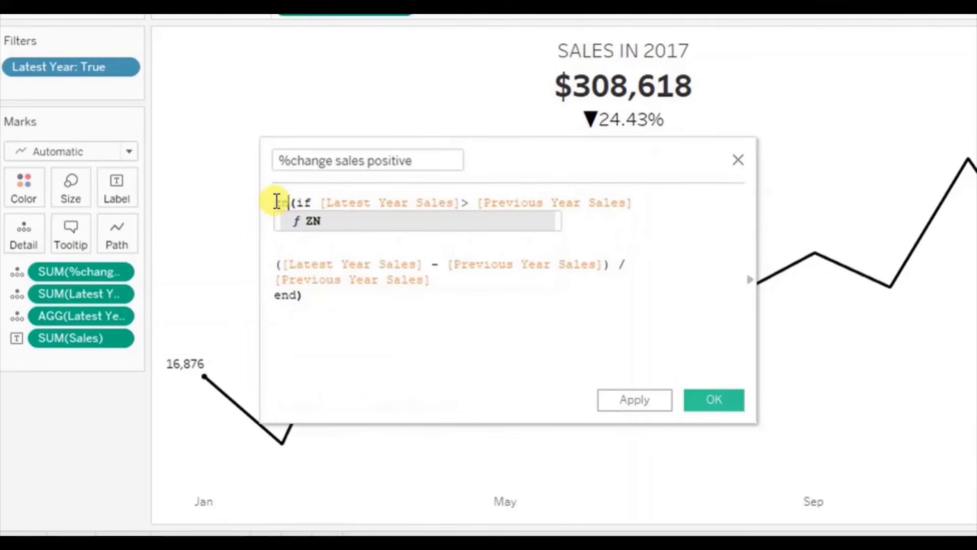
click(435, 334)
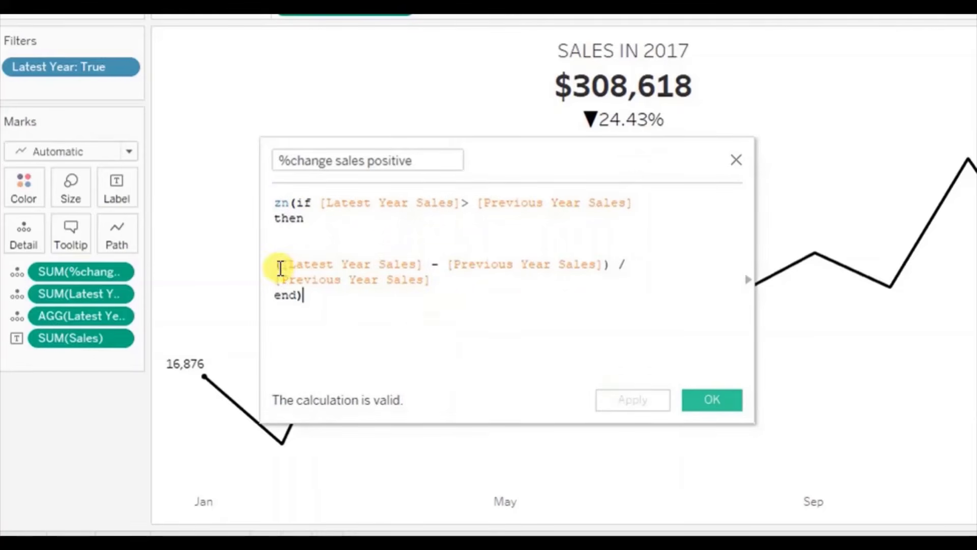
Check the condition and percentage formula of the %change sales positive calculation and save the field.
drag(280, 265, 470, 292)
drag(350, 211, 440, 201)
click(511, 206)
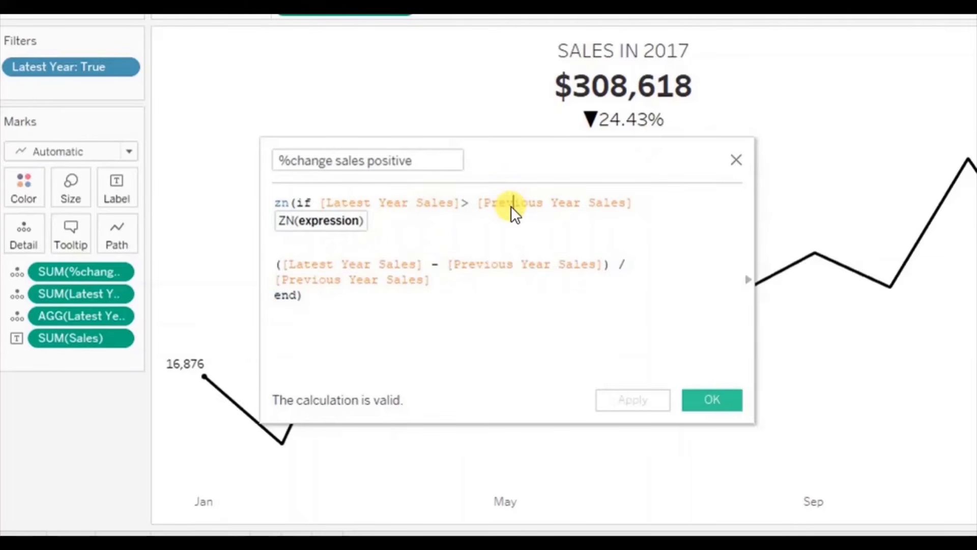
click(705, 398)
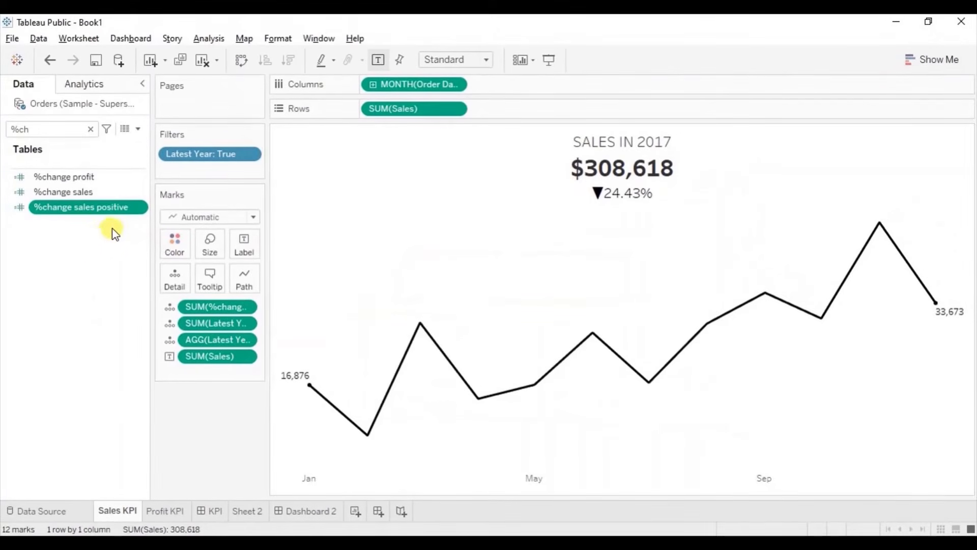
Duplicate the %change sales positive field, open the copy for editing and rename it "%change sales negative".
click(140, 209)
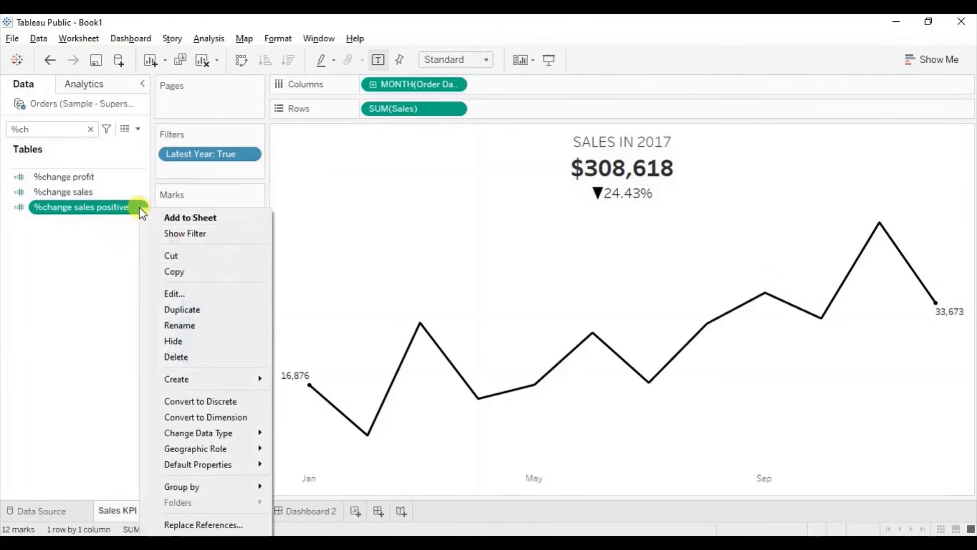
click(185, 311)
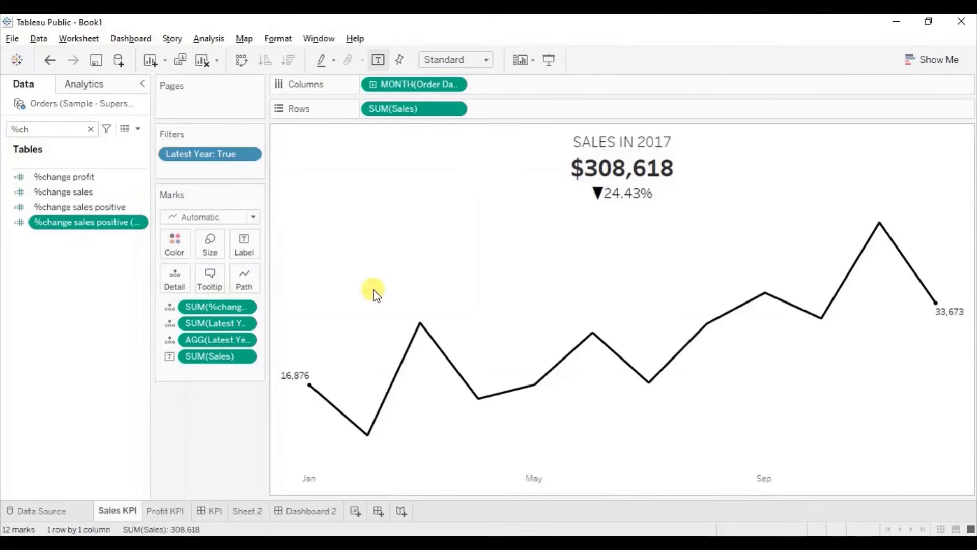
click(139, 222)
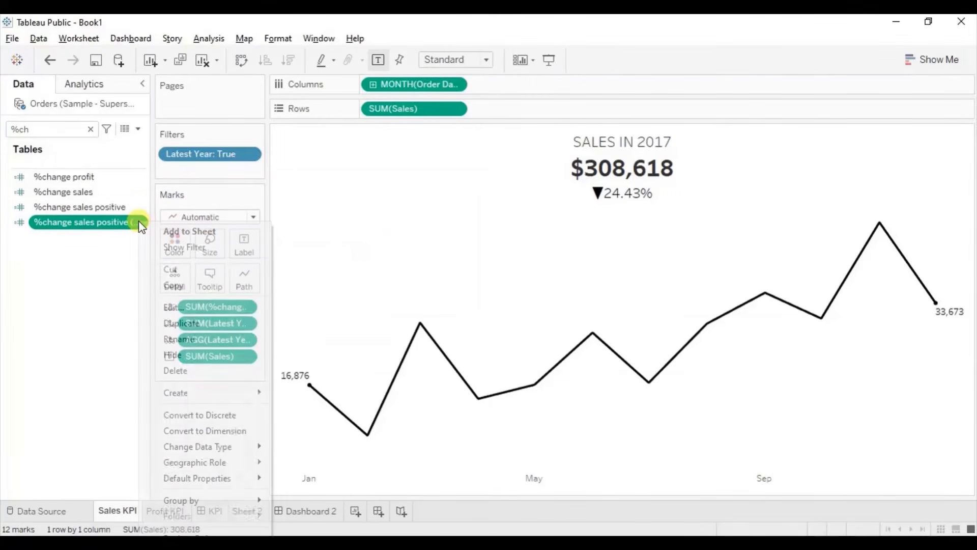
click(172, 306)
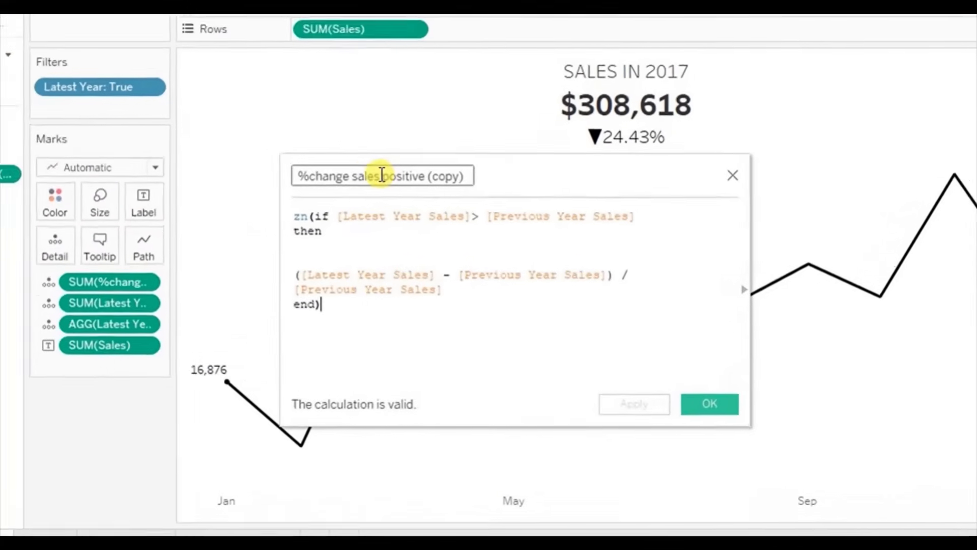
drag(383, 176, 476, 175)
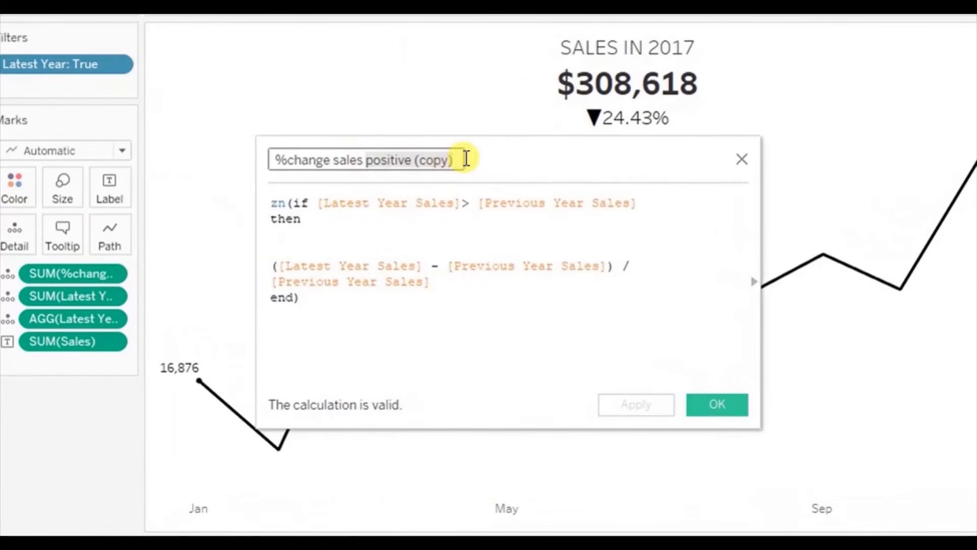
text(negati)
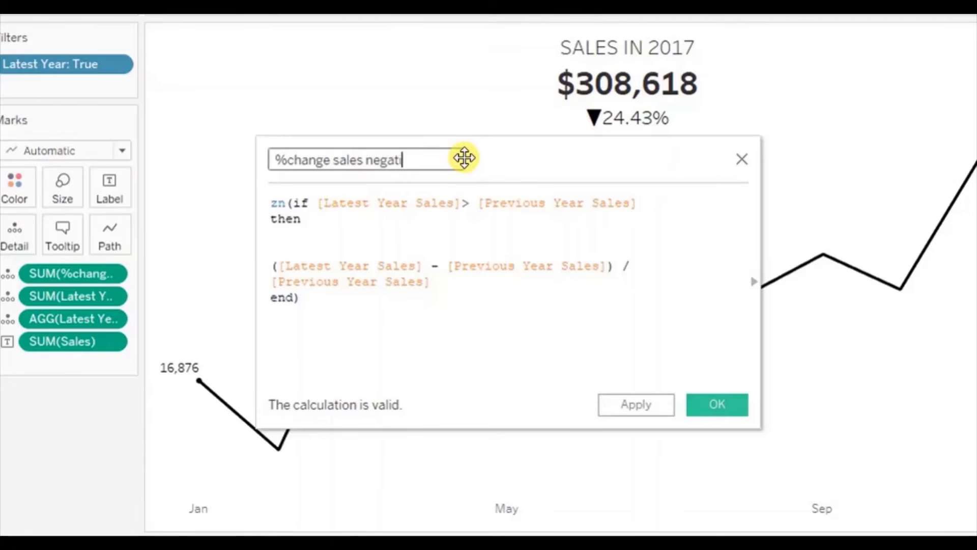
text(ve)
Change the condition of the %change sales negative formula to [Latest Year Sales]< [Previous Year Sales] and save the calculation.
click(471, 203)
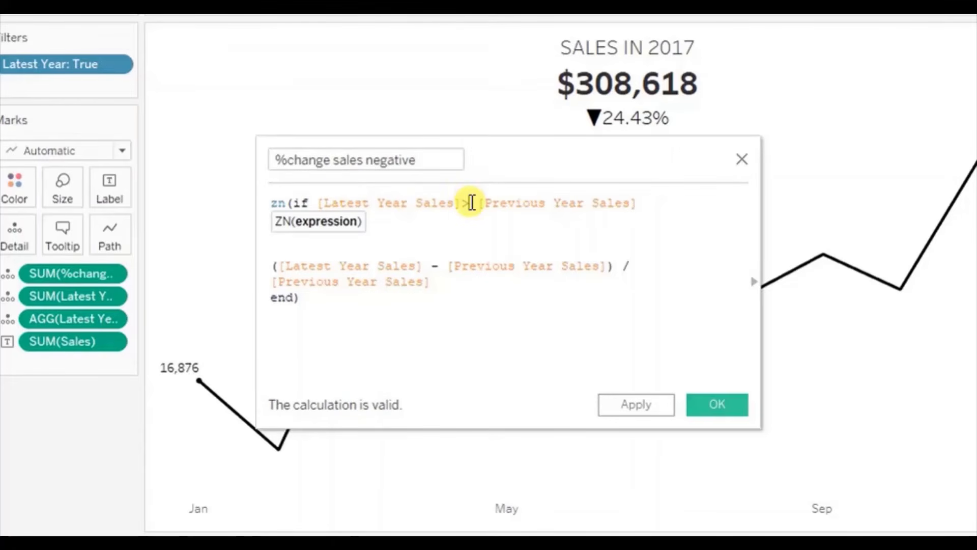
key(BackSpace)
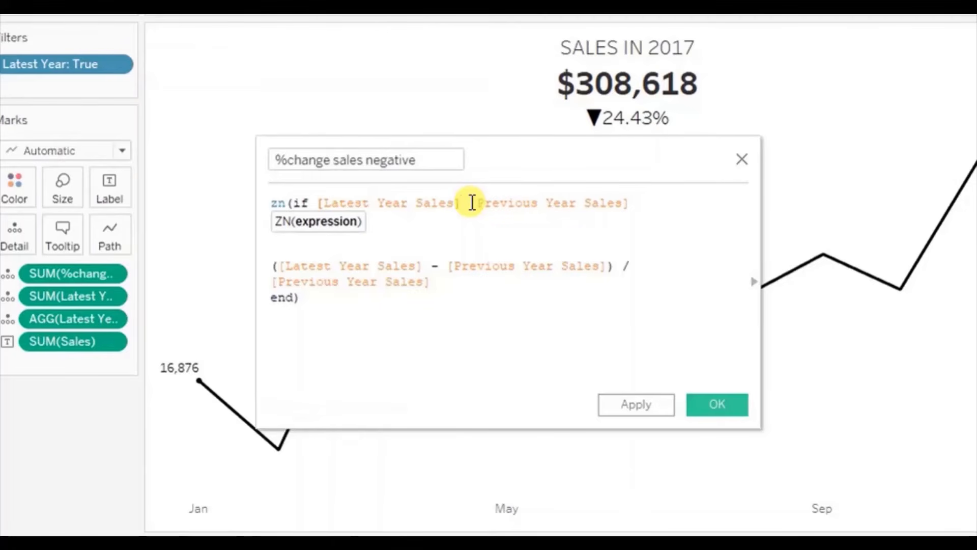
text(<)
click(451, 287)
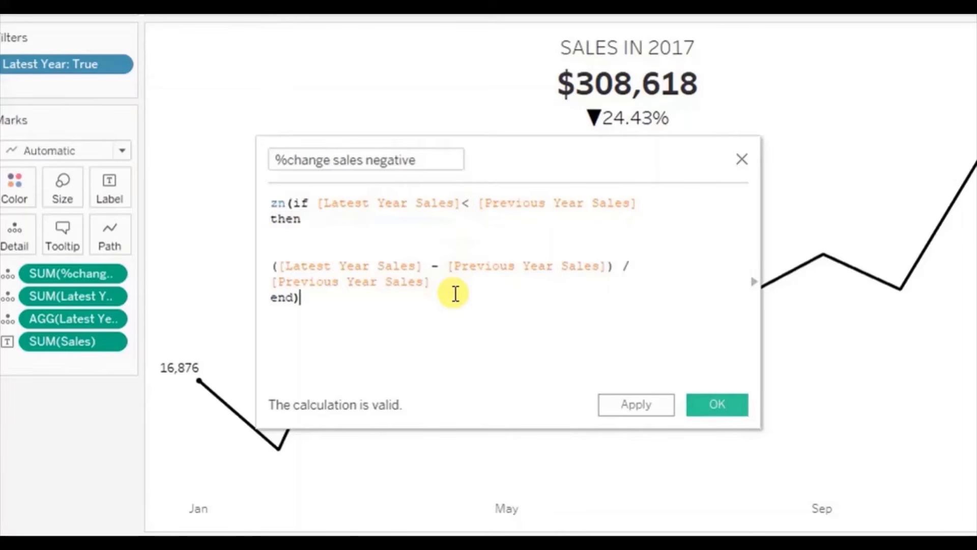
drag(279, 200, 343, 212)
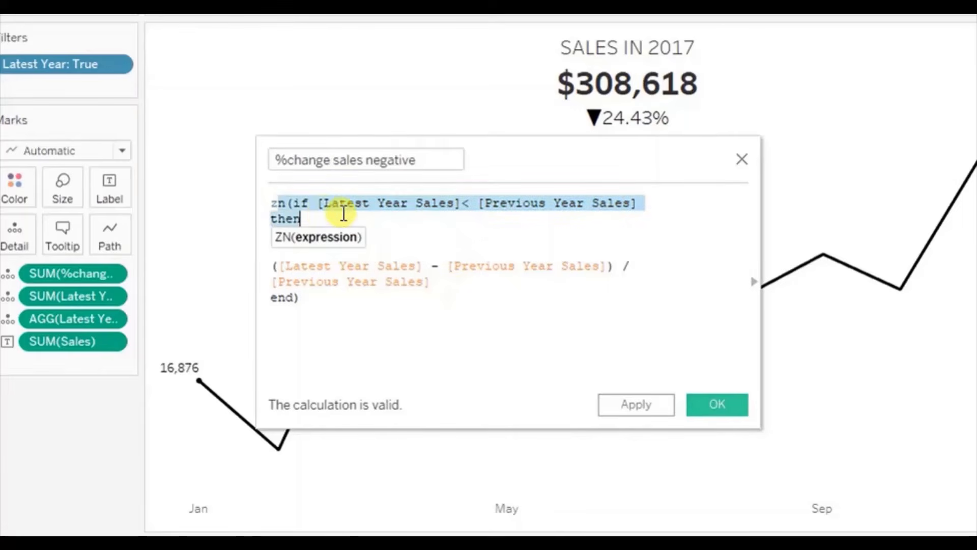
click(334, 264)
drag(275, 264, 431, 281)
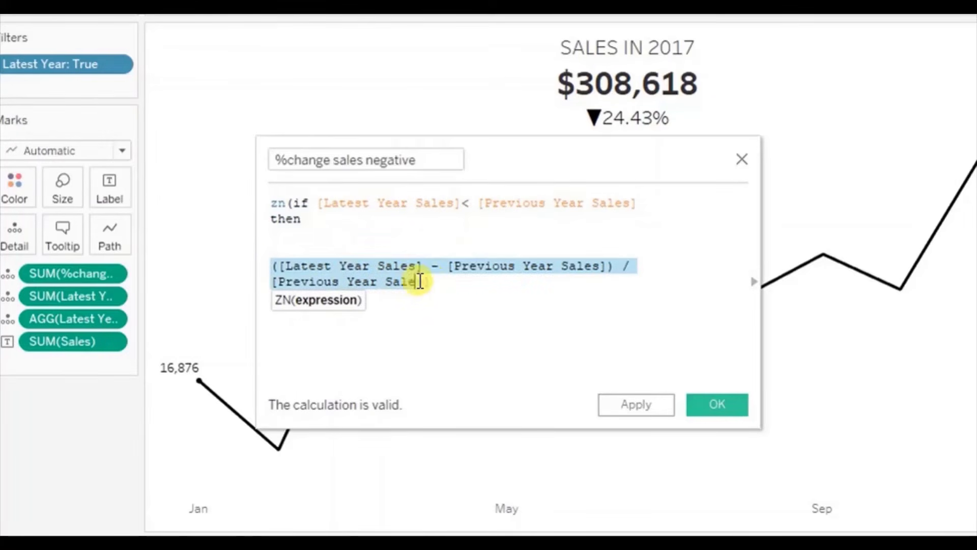
drag(331, 202, 501, 203)
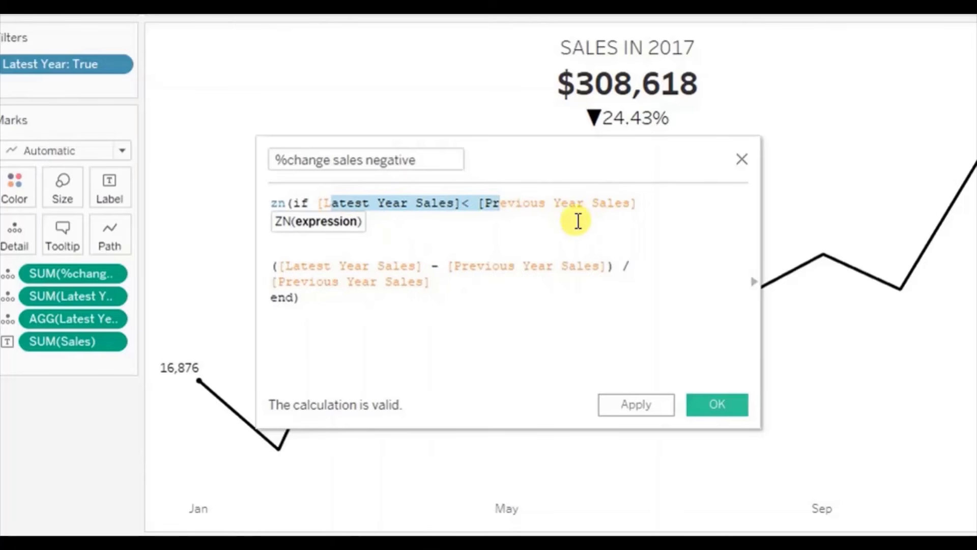
click(601, 233)
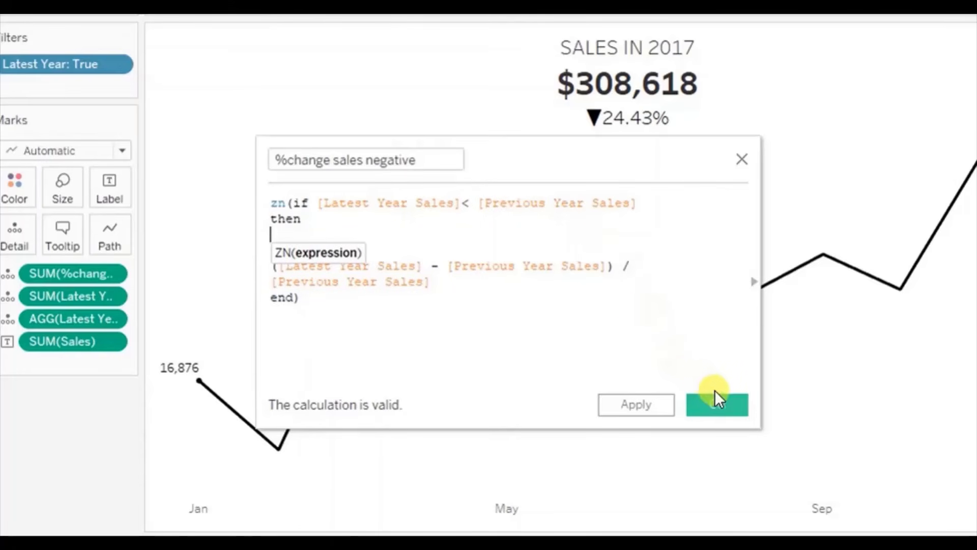
click(719, 402)
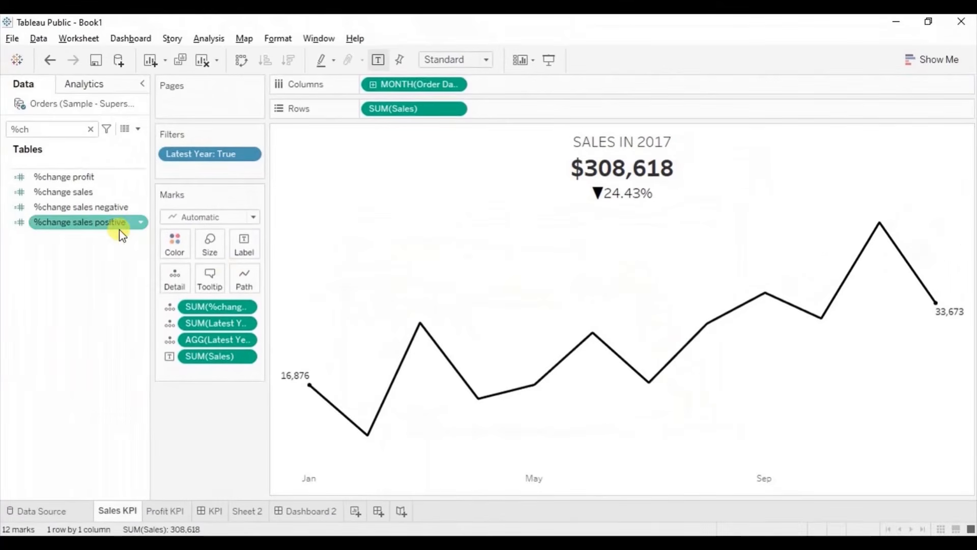
Add both the %change sales positive and %change sales negative fields to Detail on the Sales KPI sheet.
click(99, 225)
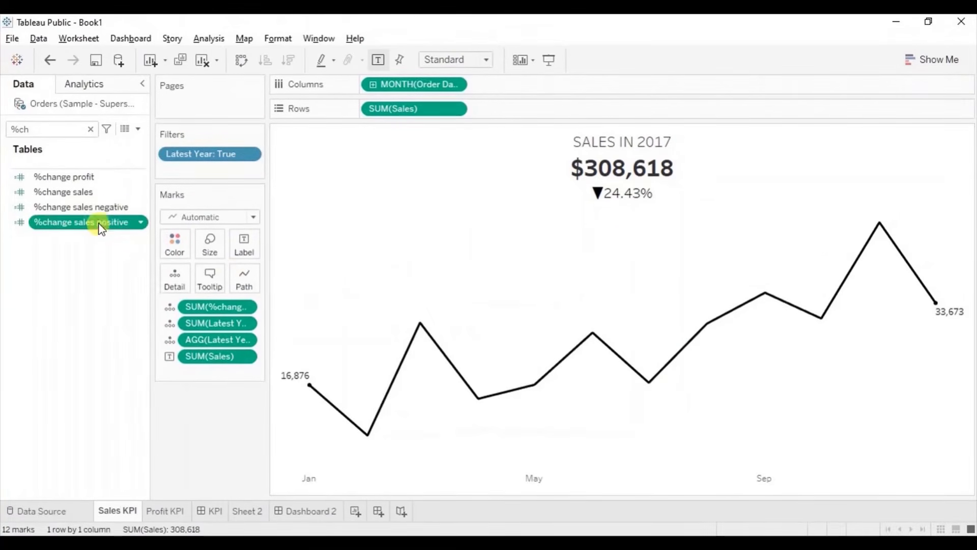
ctrl+click(96, 209)
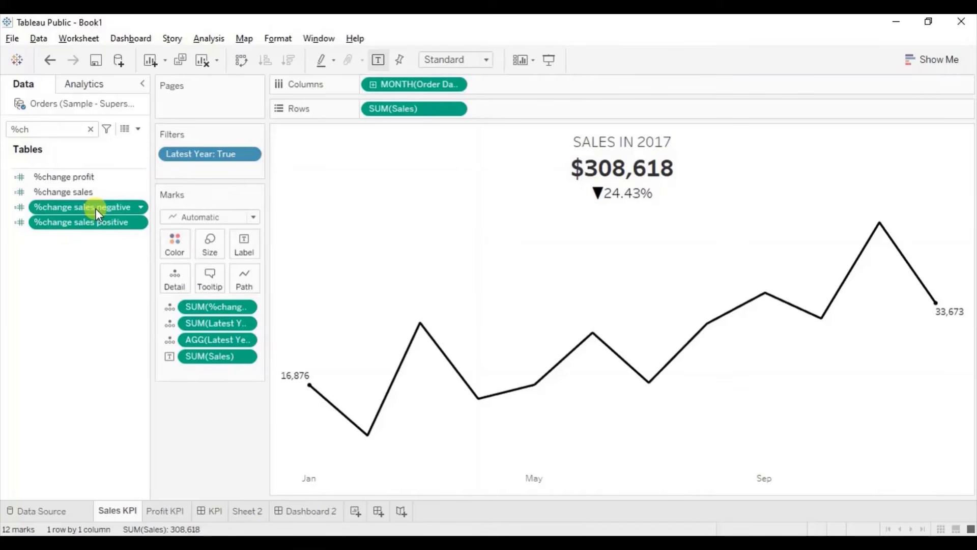
drag(96, 208, 175, 276)
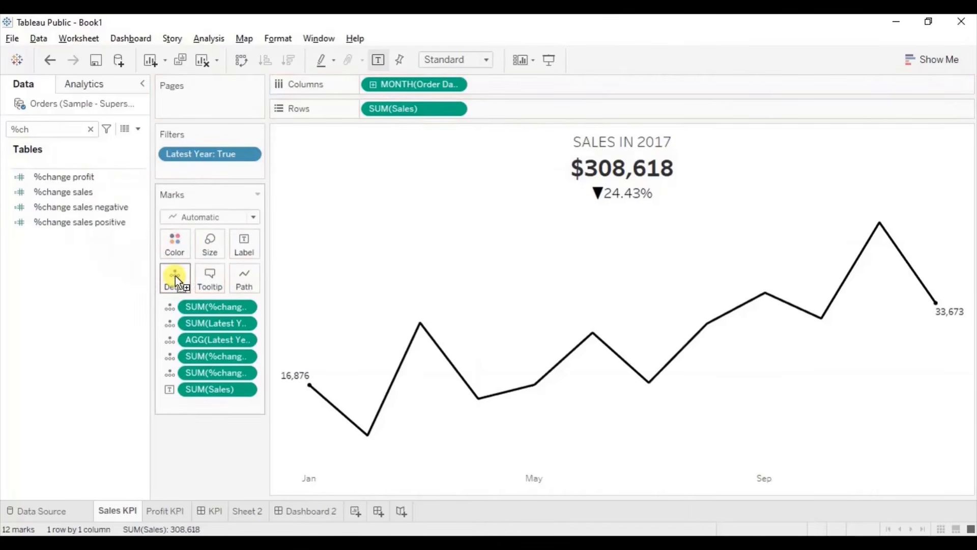
In the sheet title, replace <SUM(%change sales)> with the SUM(%change sales negative) and SUM(%change sales positive) fields side by side.
double_click(614, 176)
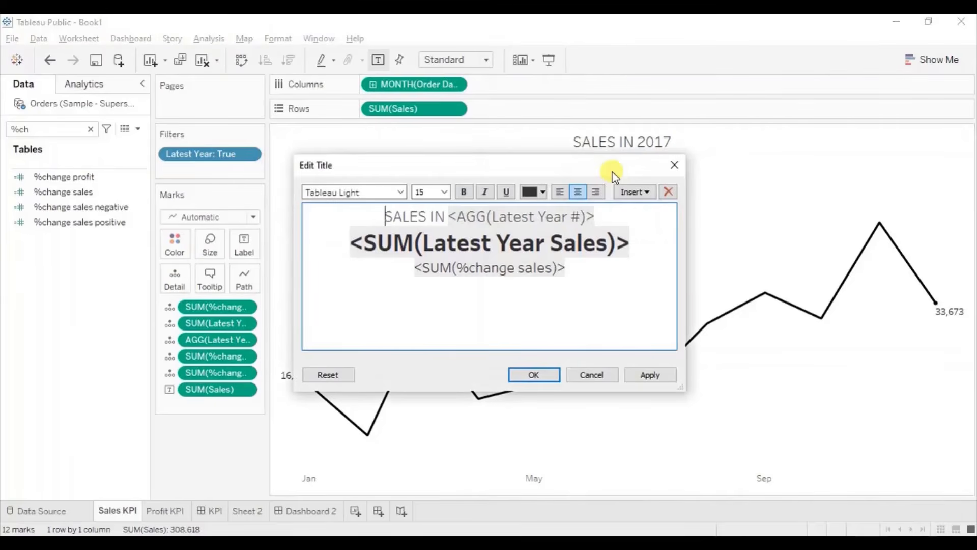
drag(570, 267, 390, 263)
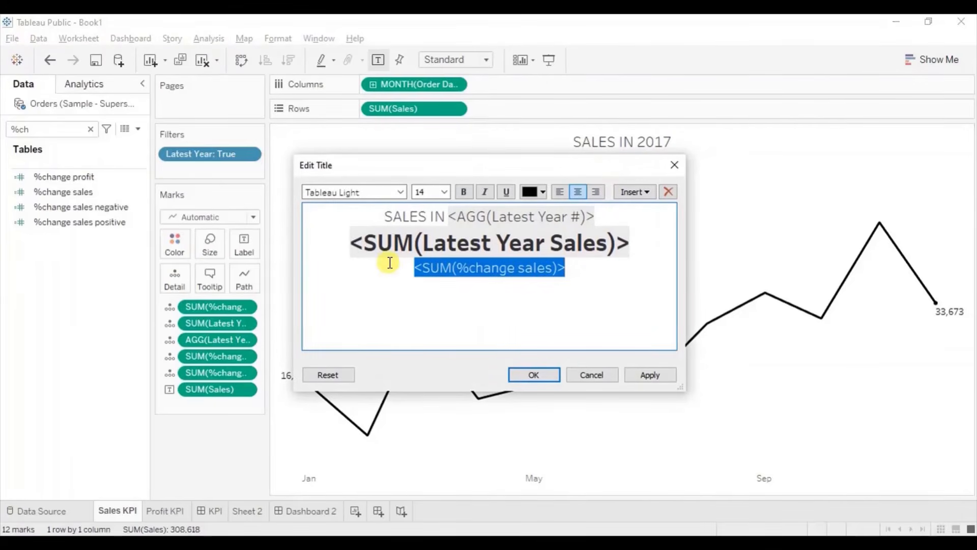
key(BackSpace)
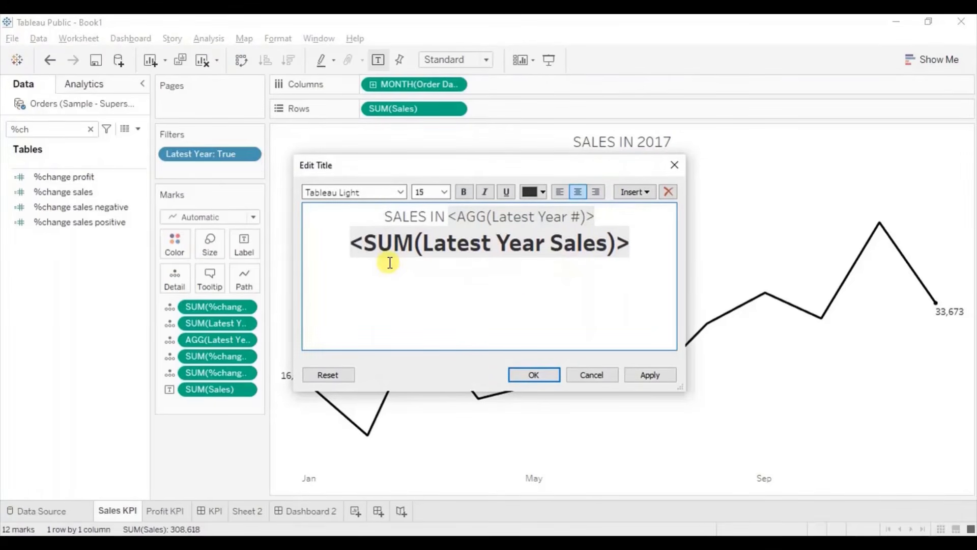
click(633, 193)
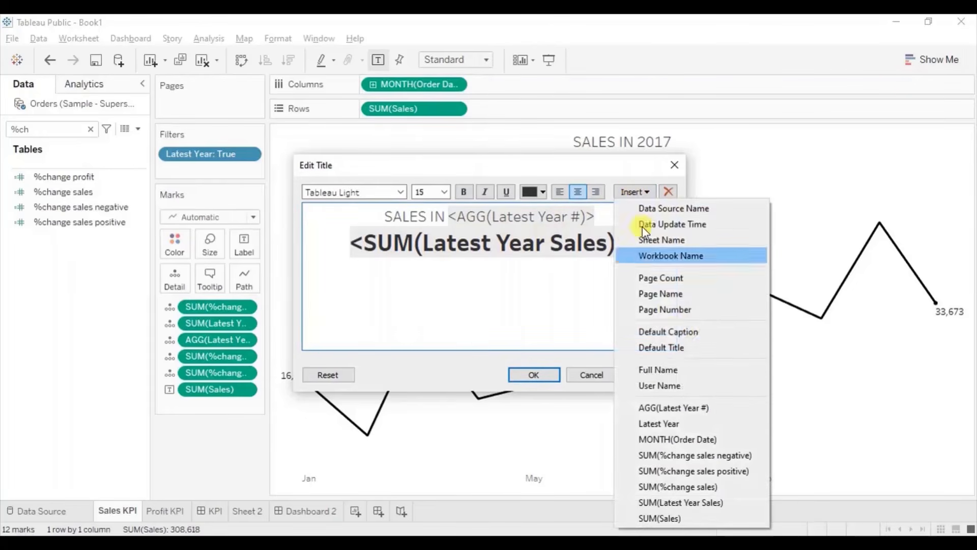
click(683, 455)
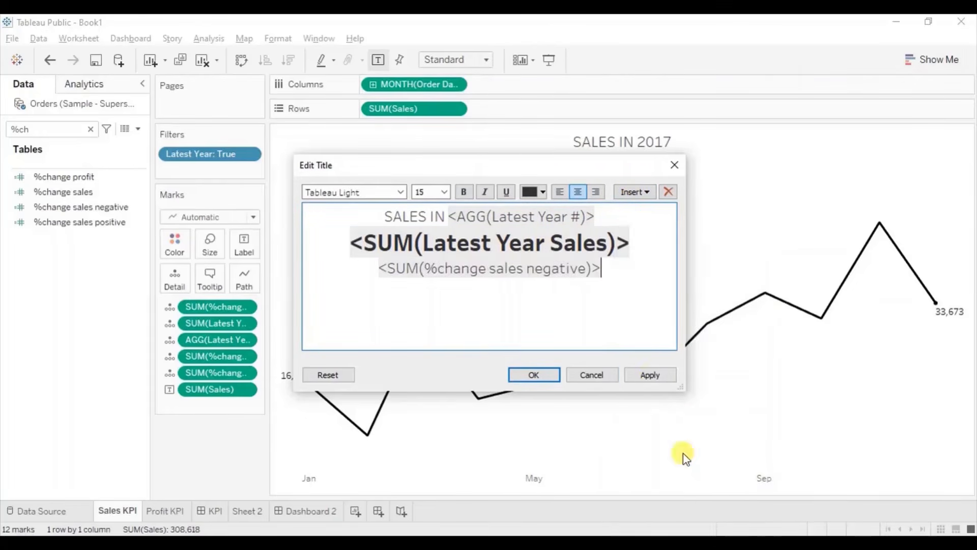
click(626, 191)
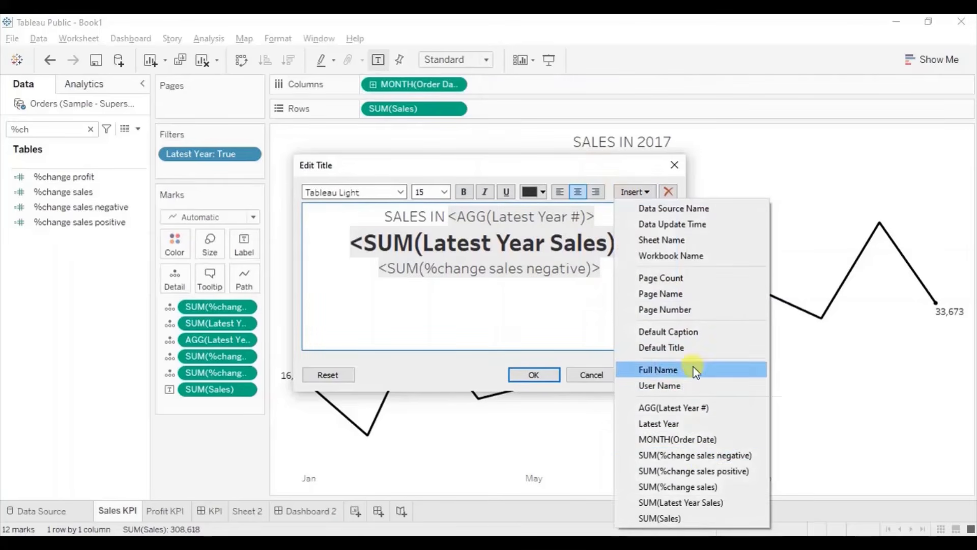
click(702, 470)
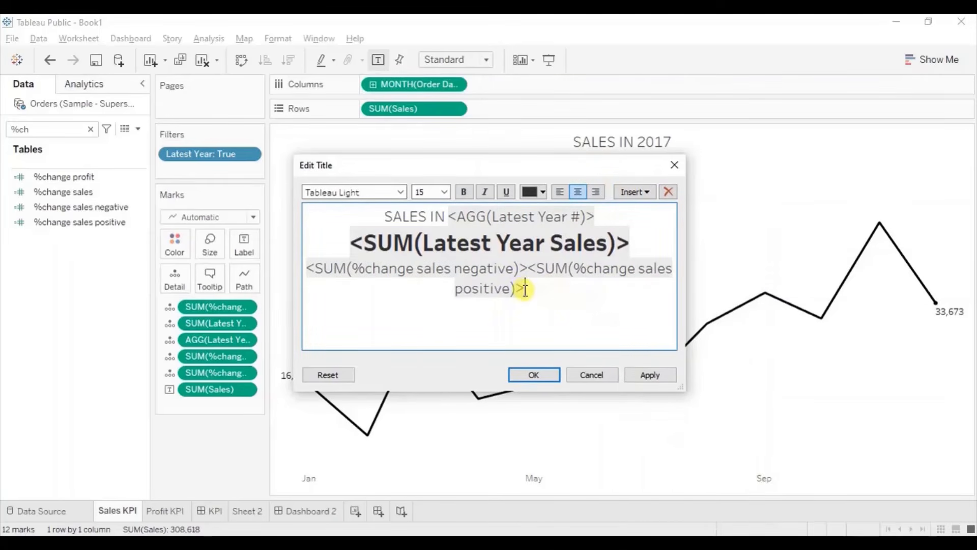
Color the %change sales positive field green and the %change sales negative field red in the title, and apply the title changes.
drag(525, 288, 527, 268)
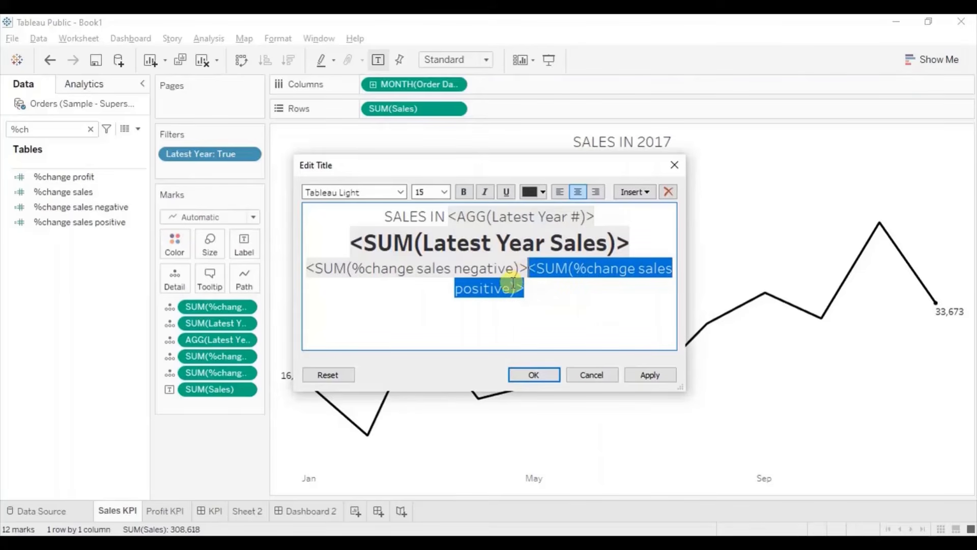
click(530, 192)
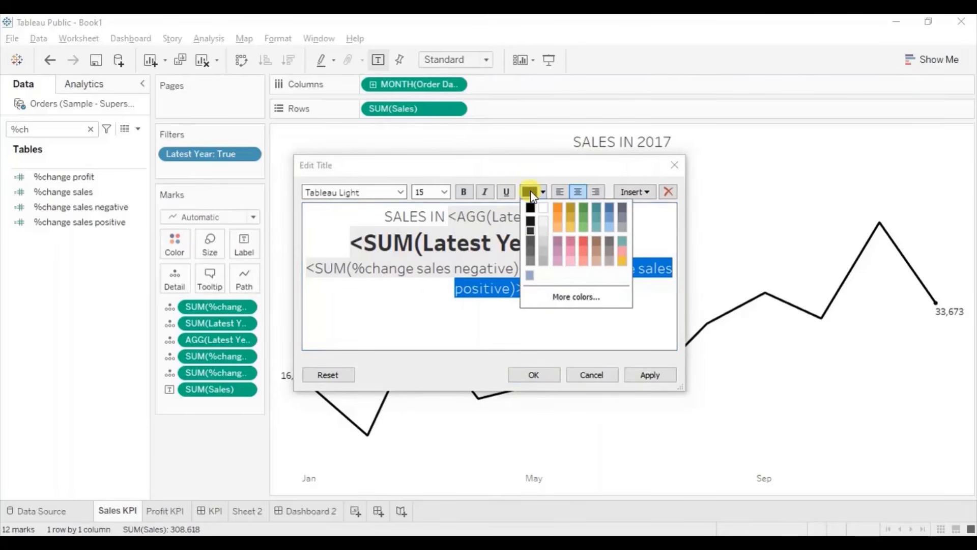
click(583, 209)
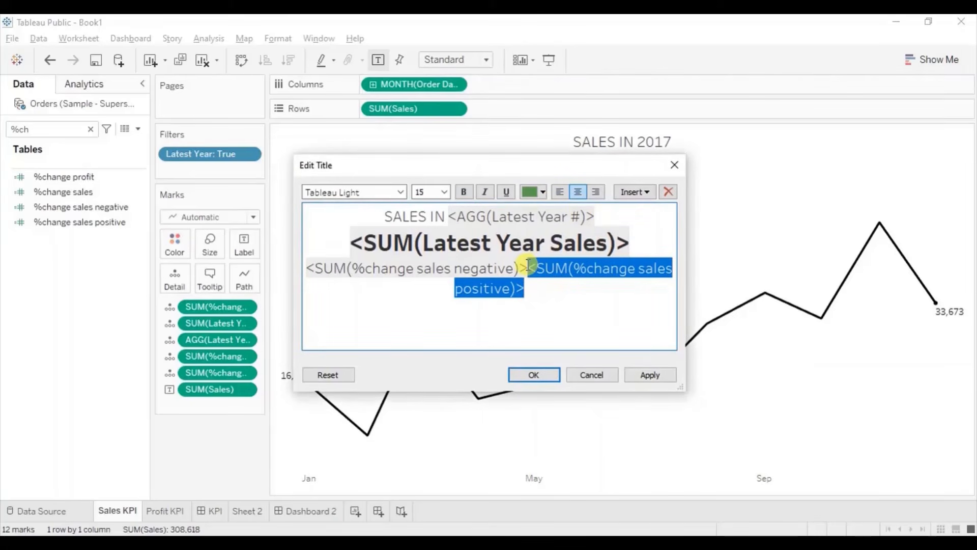
click(529, 265)
drag(529, 265, 305, 268)
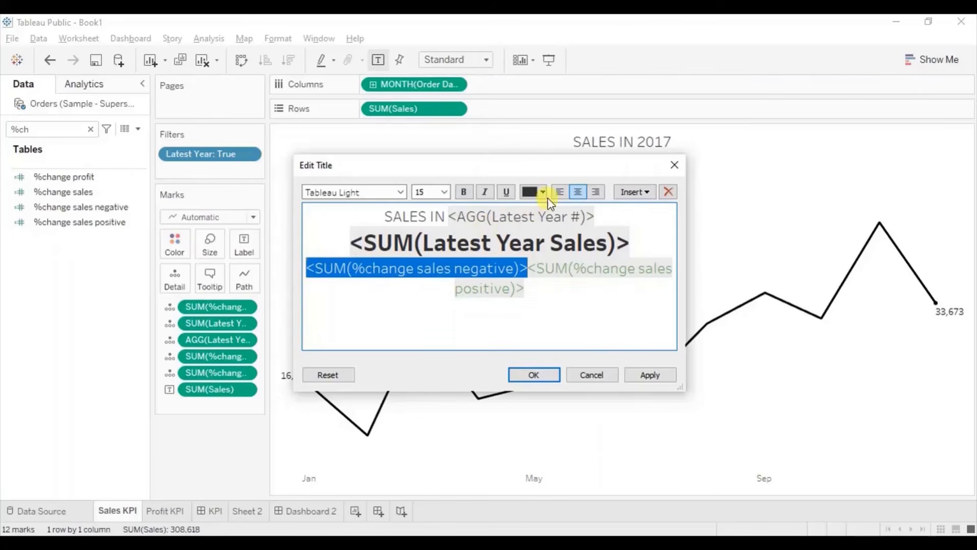
click(530, 193)
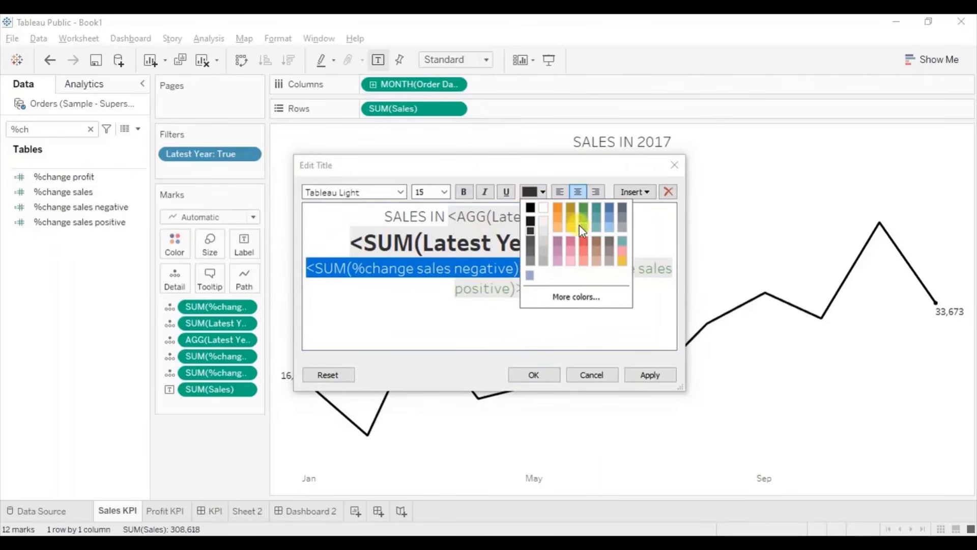
click(583, 242)
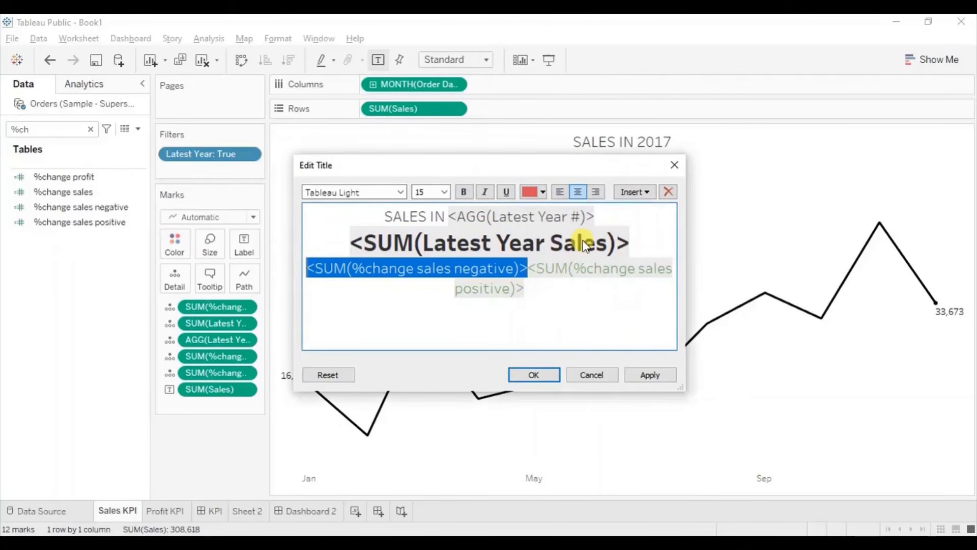
click(530, 373)
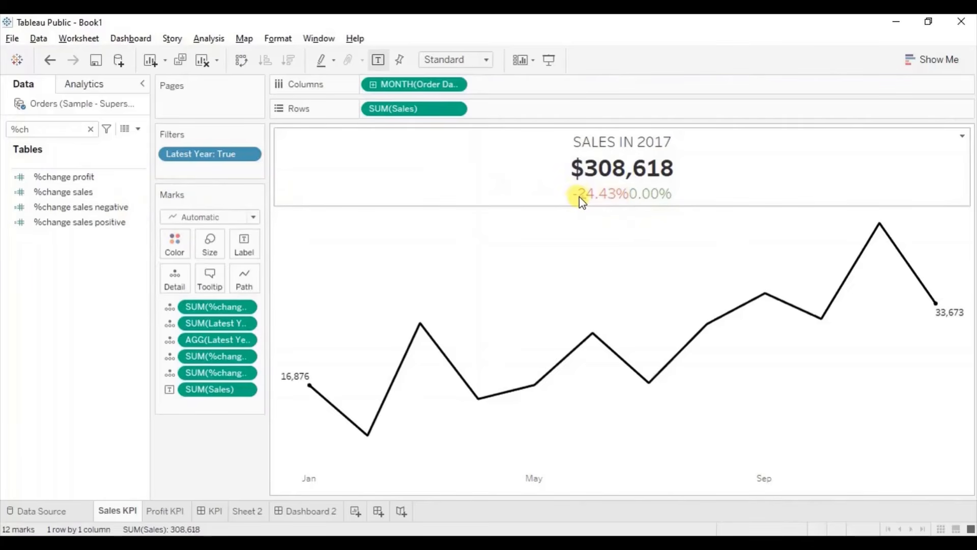
Copy the custom number format ▲ 0.00%;▼0.00%; from the SUM(%change sales) field on the Marks card.
right_click(206, 305)
click(239, 358)
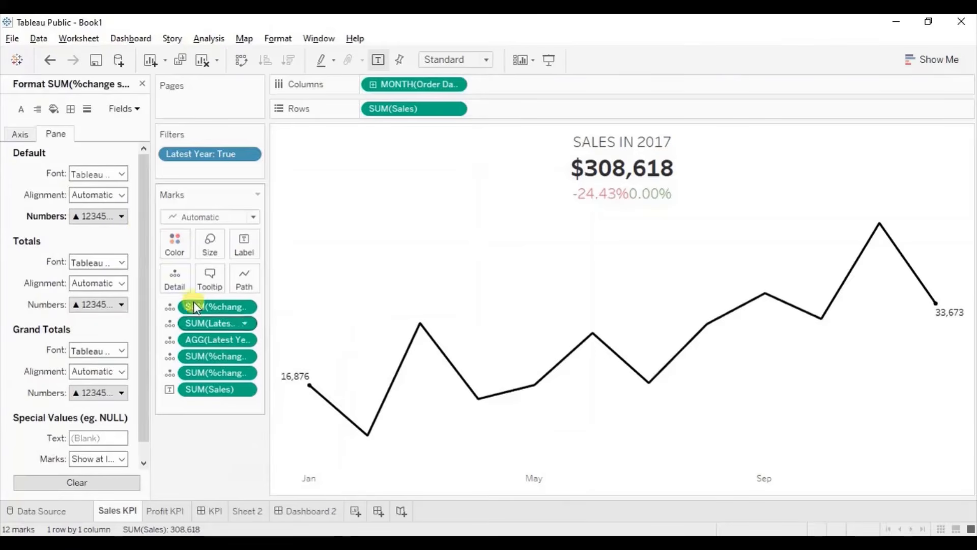
click(122, 217)
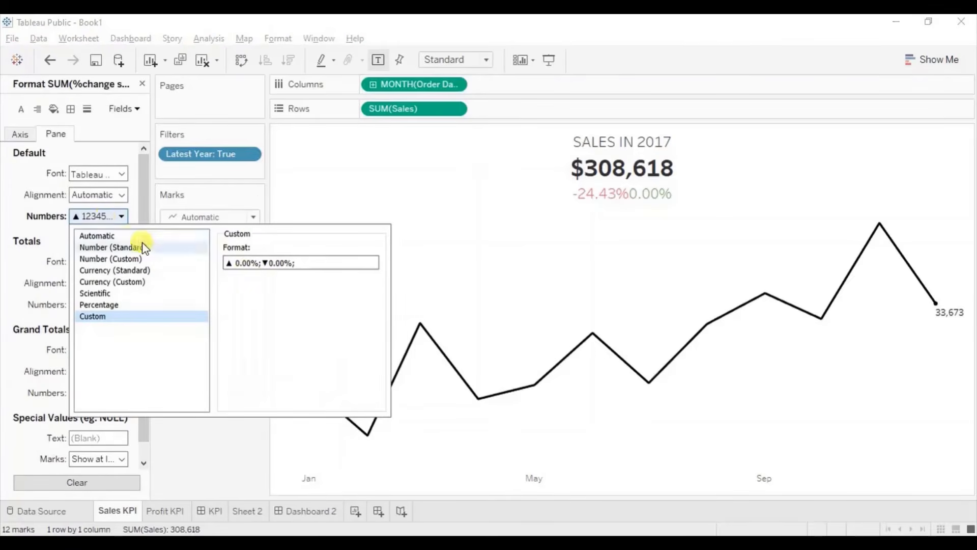
triple_click(287, 263)
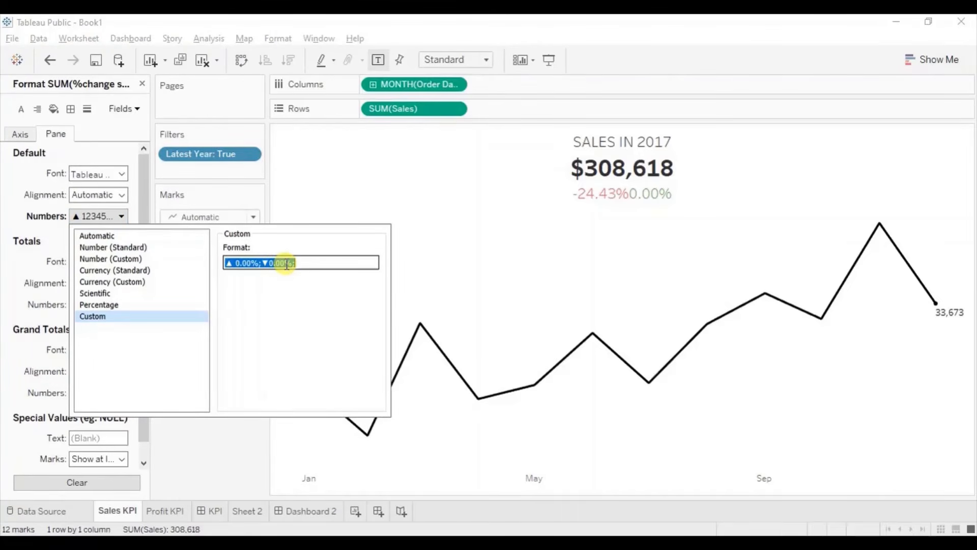
click(202, 429)
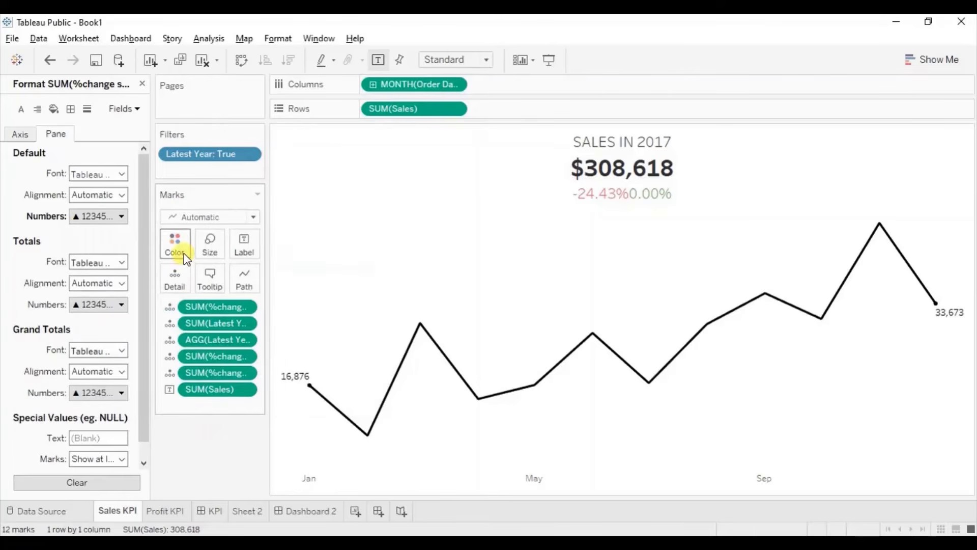
Set the default number format of the SUM(%change sales negative) field to the custom format ▲ 0.00%;▼0.00%;.
right_click(216, 351)
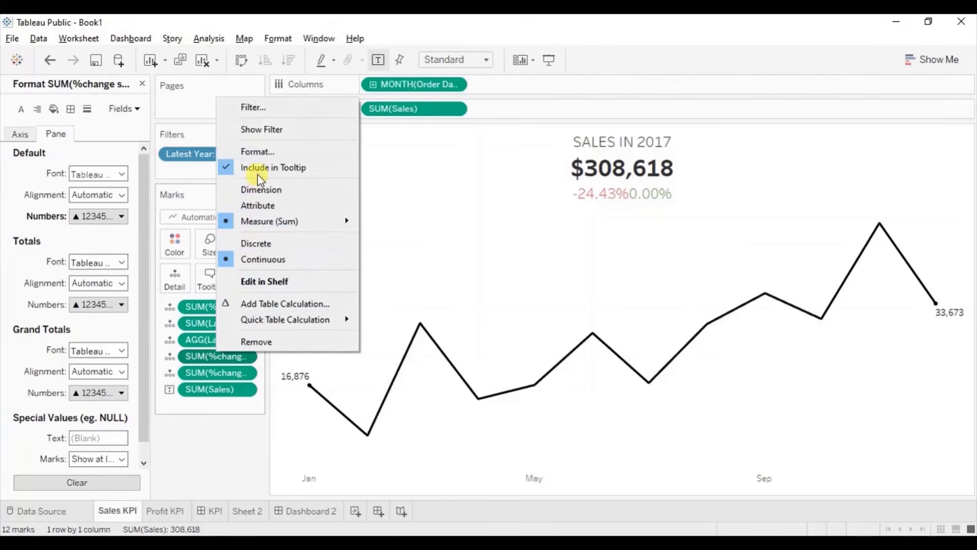
click(258, 158)
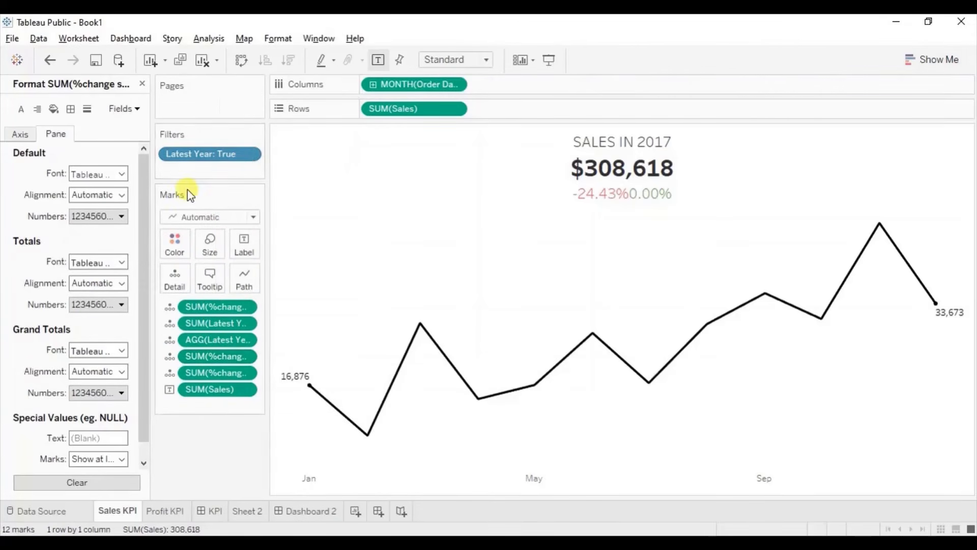
click(104, 220)
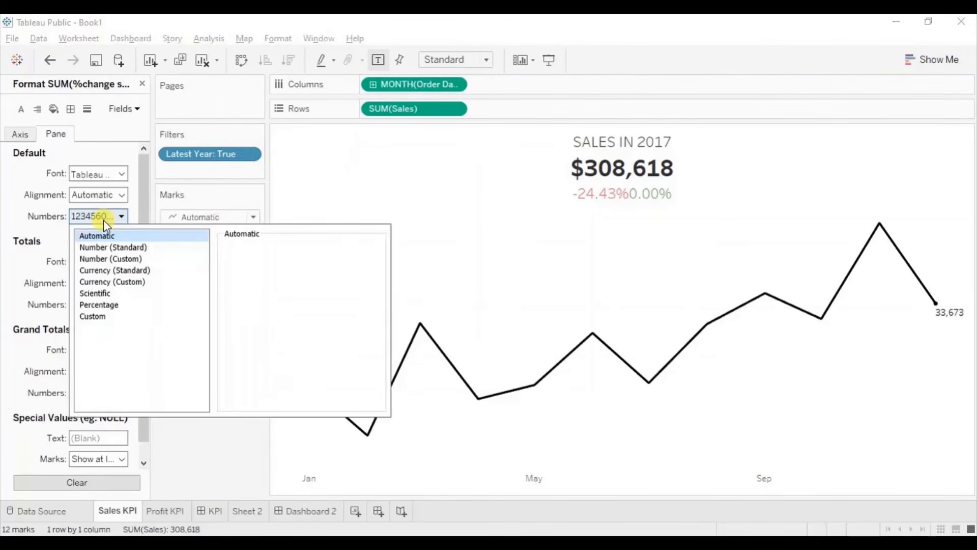
click(92, 316)
click(235, 263)
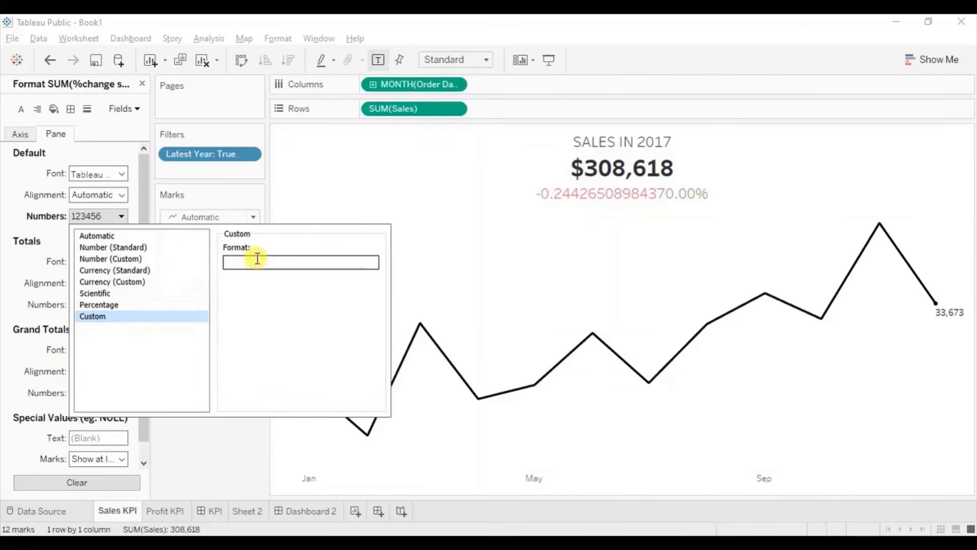
text(▲ 0.00%;▼0.00%;)
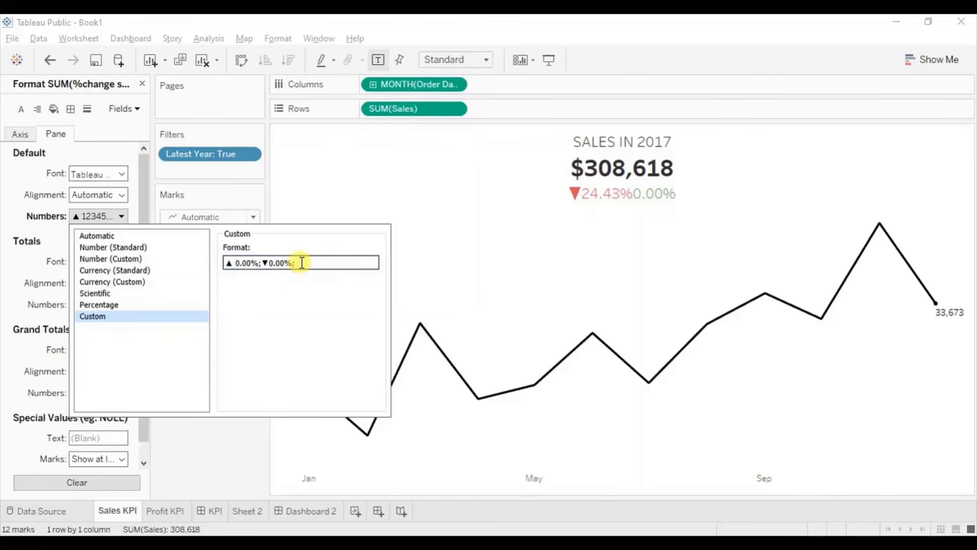
click(212, 438)
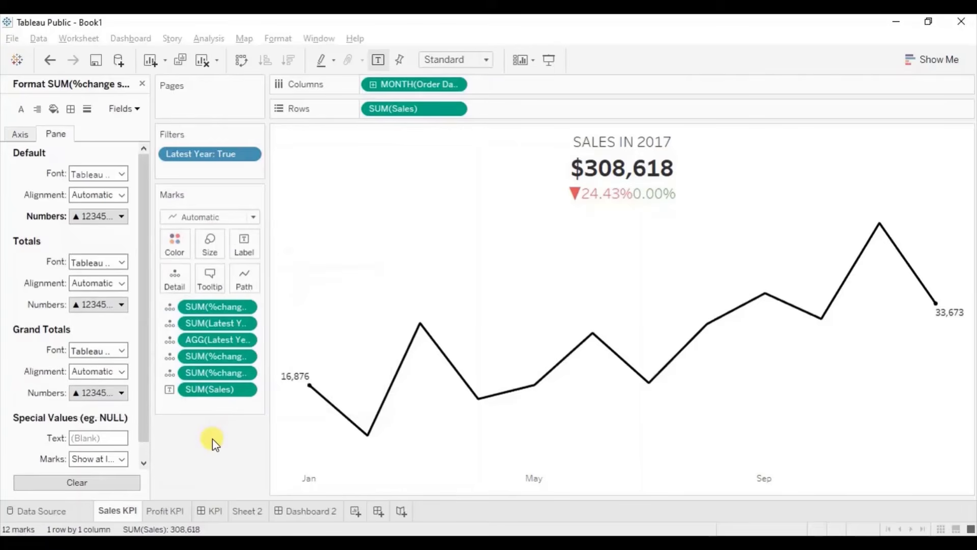
Set the default number format of the SUM(%change sales positive) field to the custom format ▲ 0.00%;▼0.00%;.
right_click(222, 374)
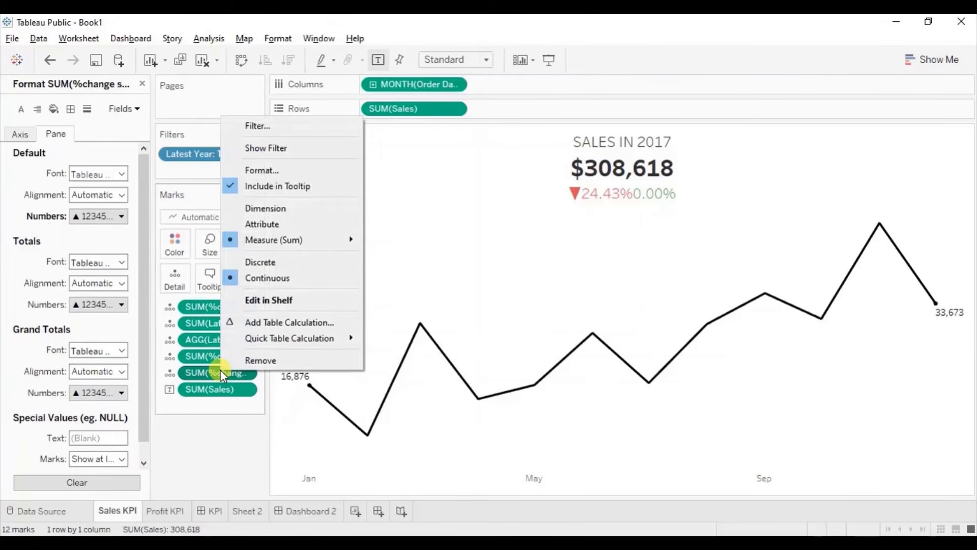
click(262, 170)
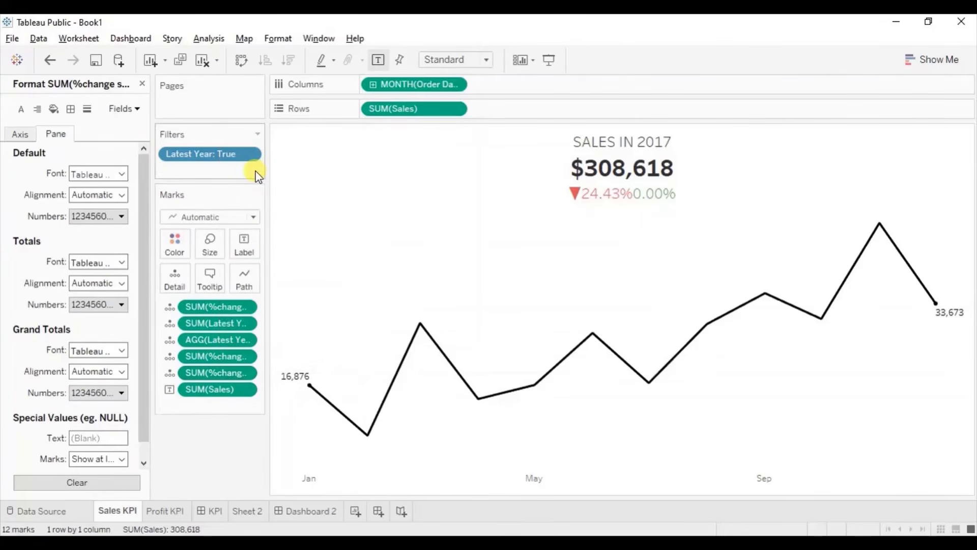
click(102, 216)
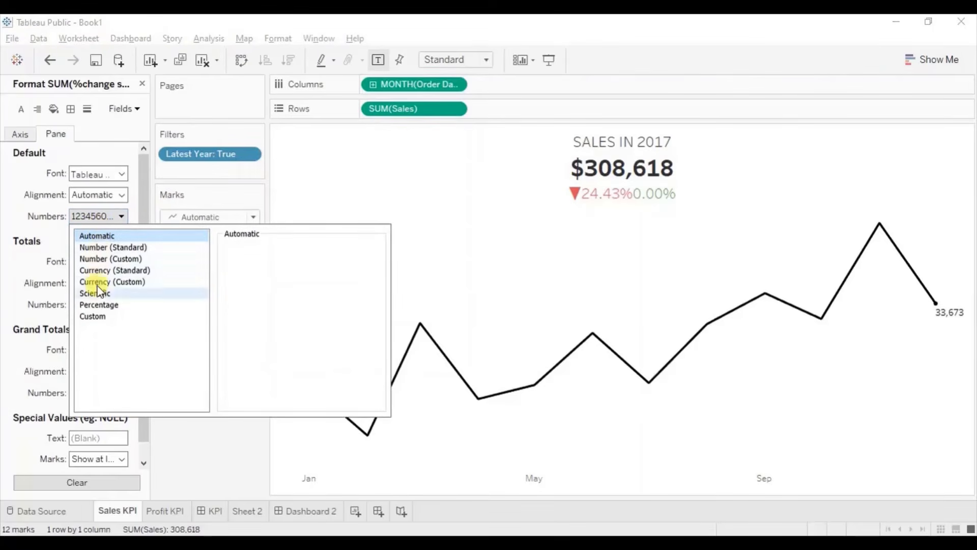
click(95, 316)
click(251, 262)
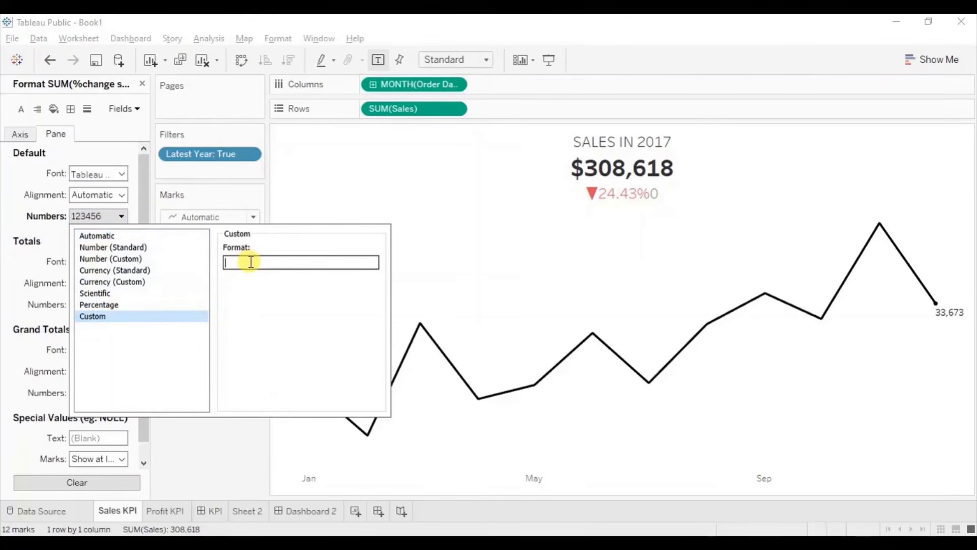
text(▲ 0.00%; ▼0.00%;)
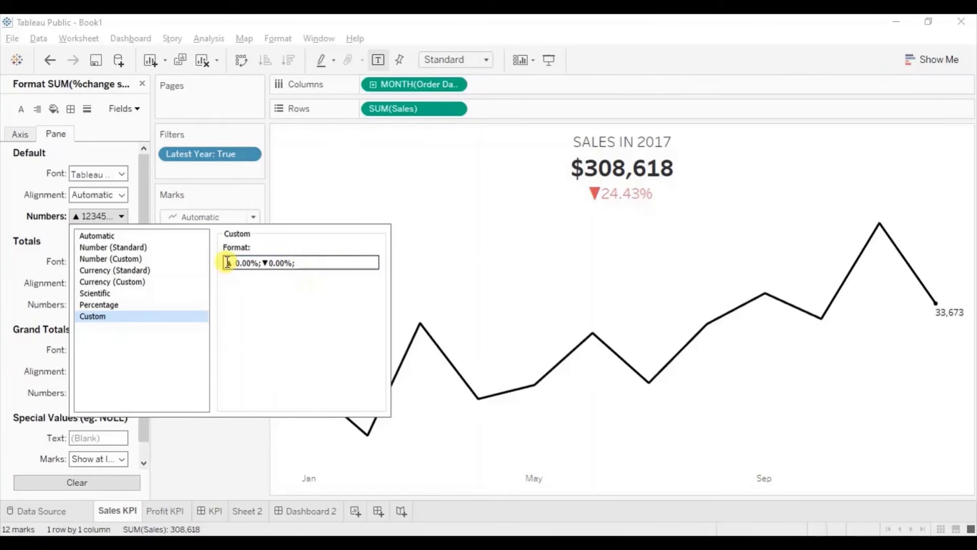
drag(231, 263, 260, 263)
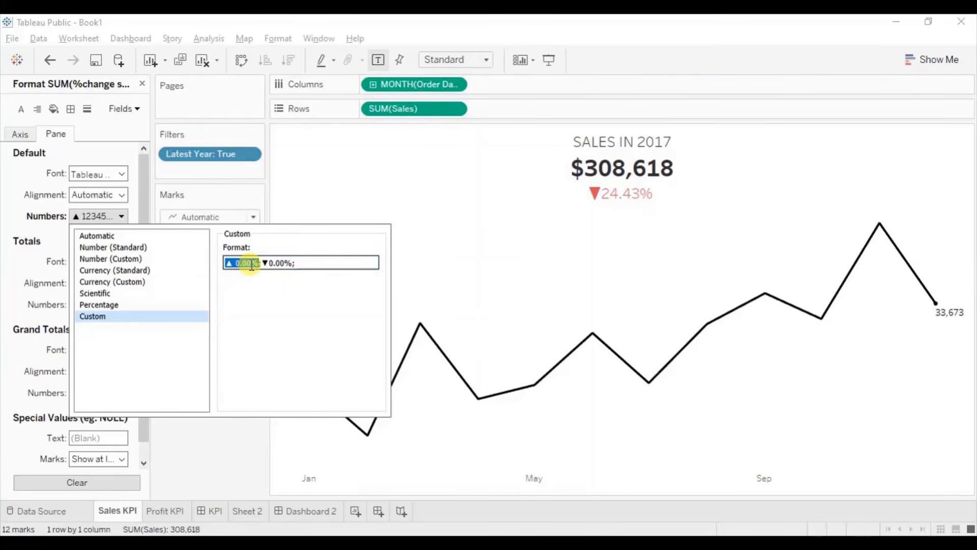
click(264, 262)
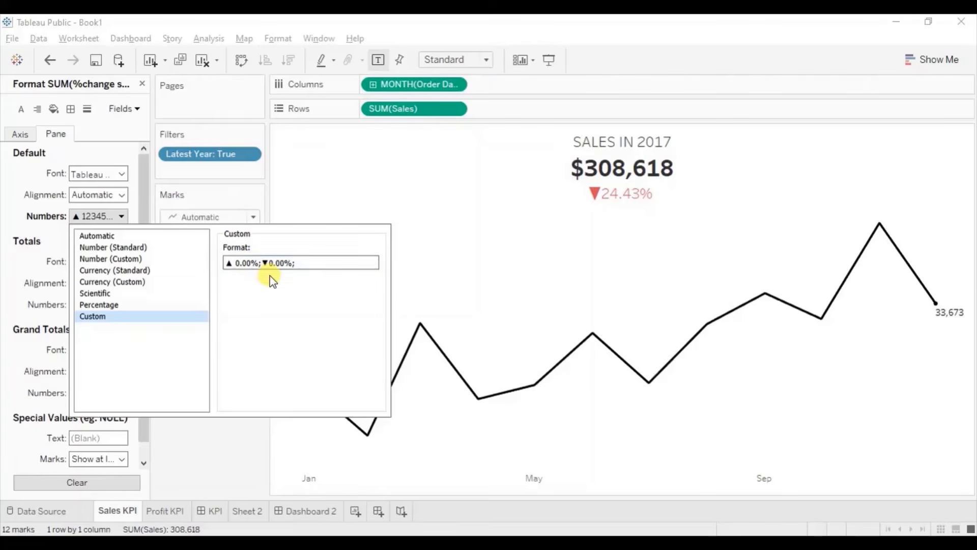
drag(263, 262, 292, 263)
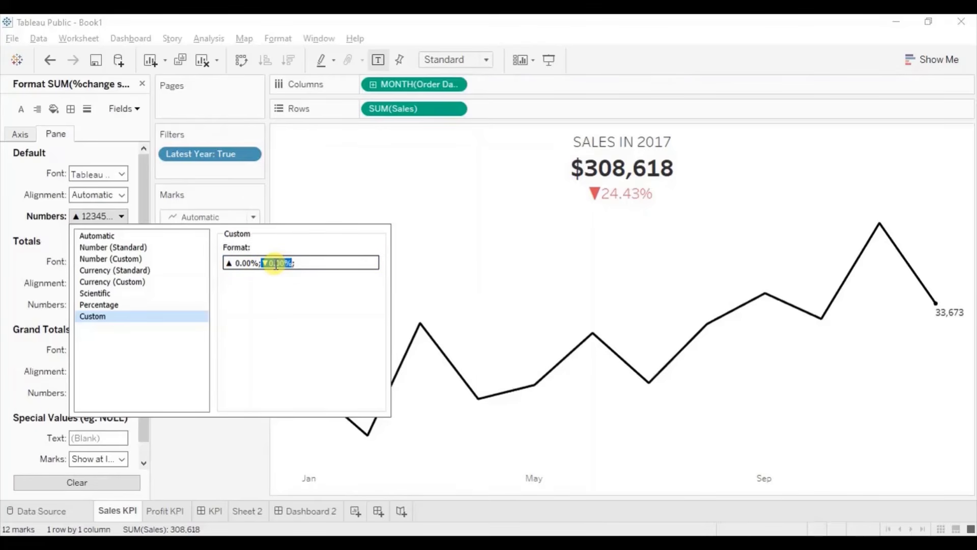
click(297, 263)
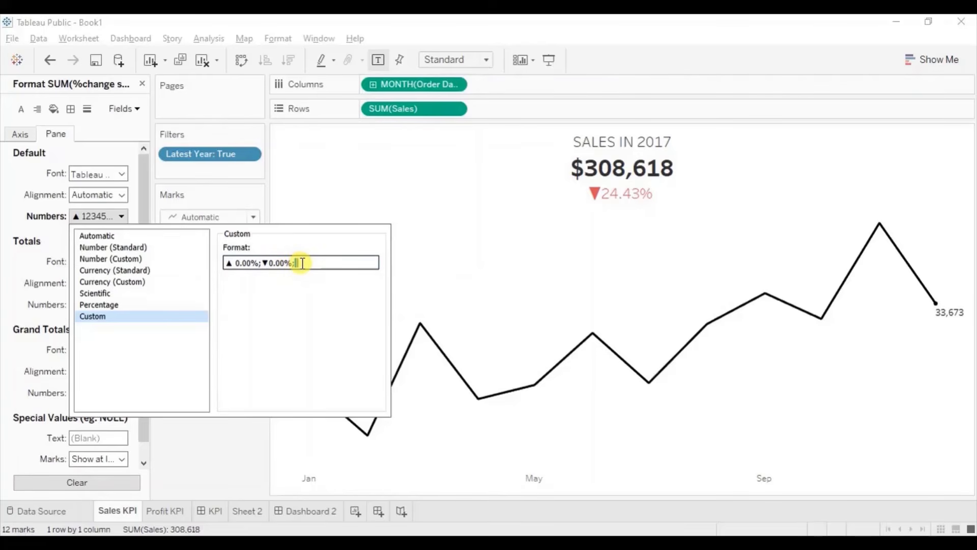
click(209, 436)
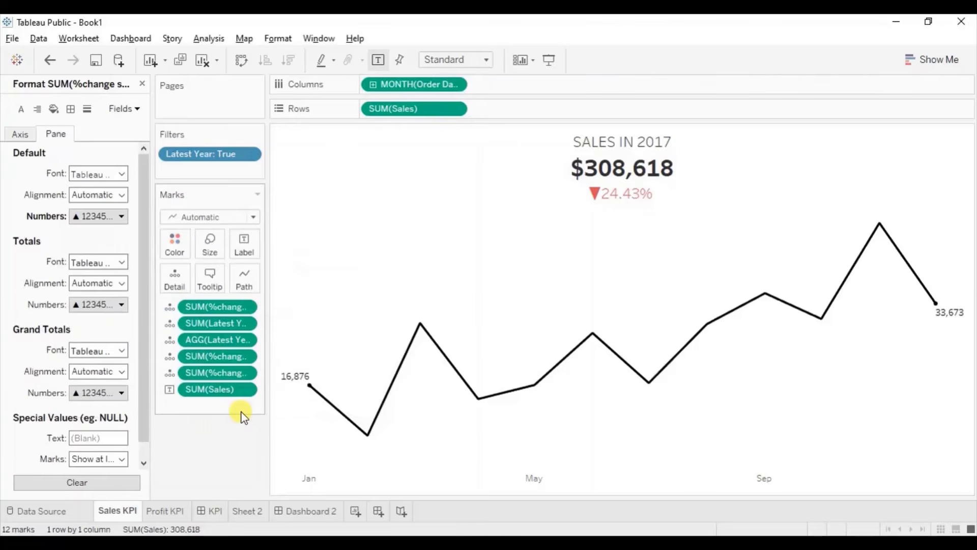
In the Sales KPI sheet title, append the text "VS PY" after the SUM(%change sales positive) field.
double_click(600, 172)
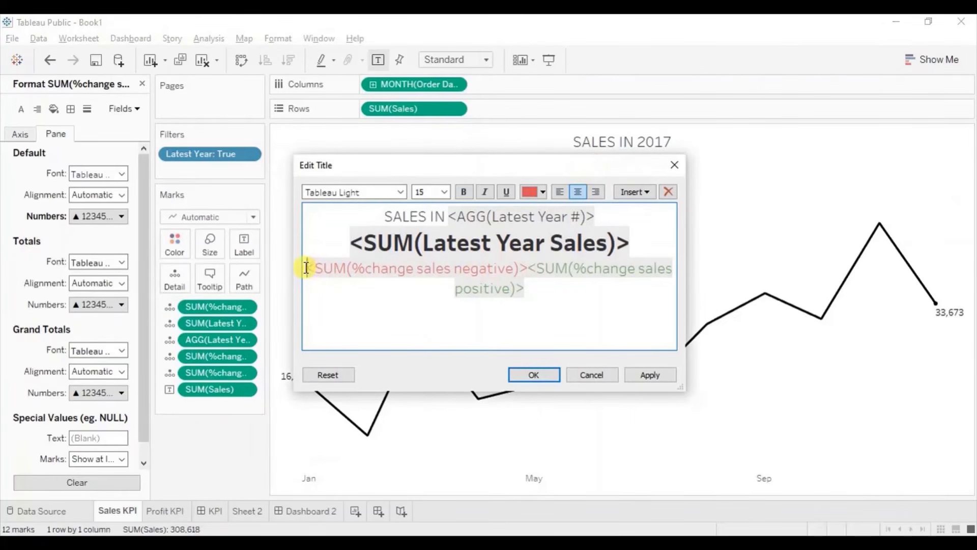
drag(306, 268, 530, 269)
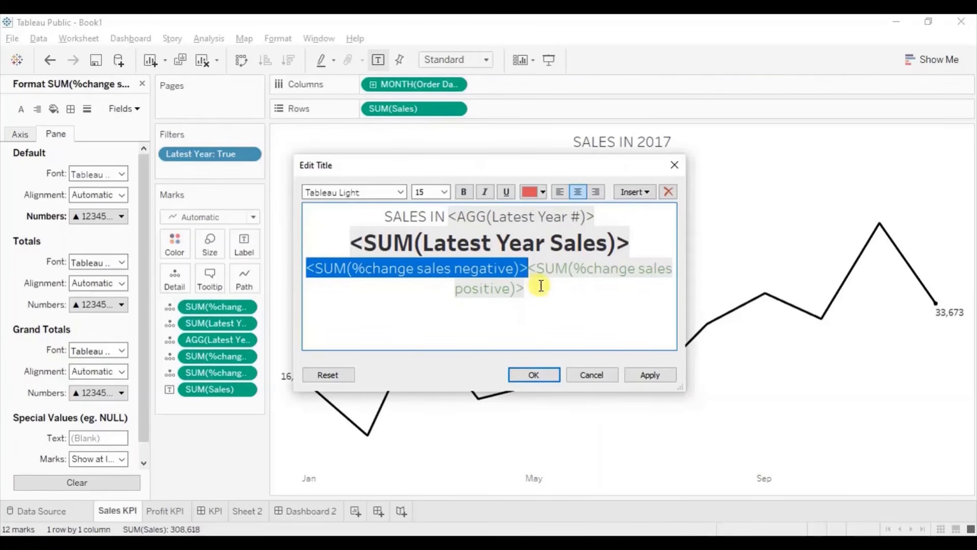
click(529, 268)
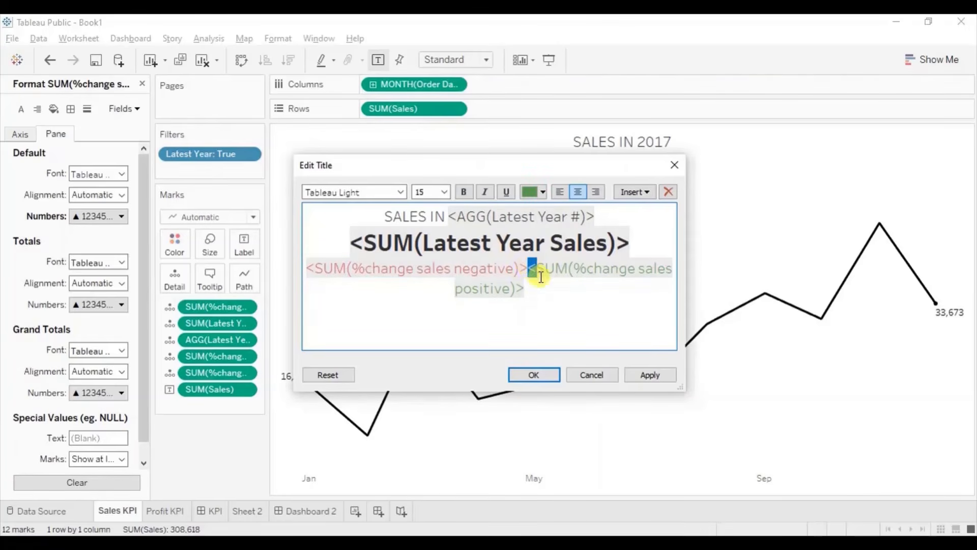
drag(530, 269, 545, 277)
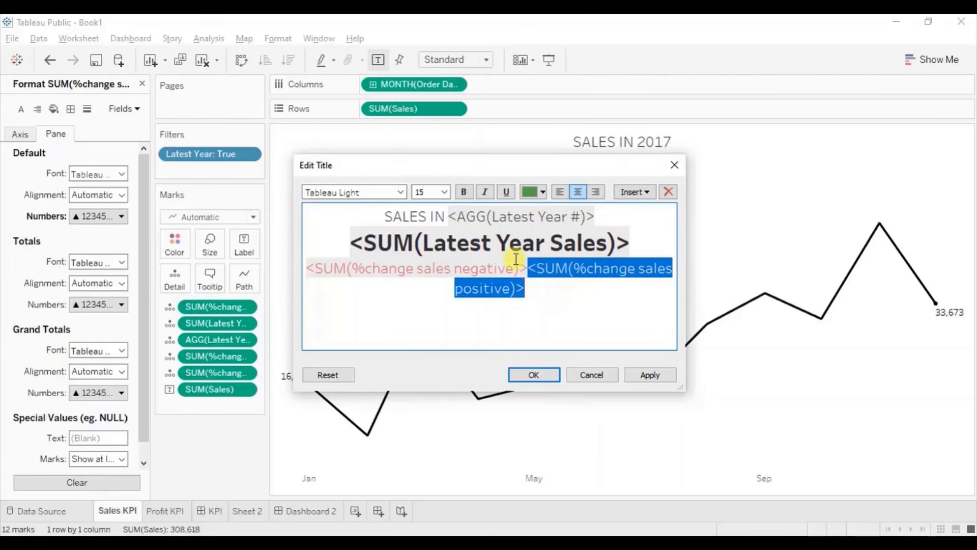
click(548, 281)
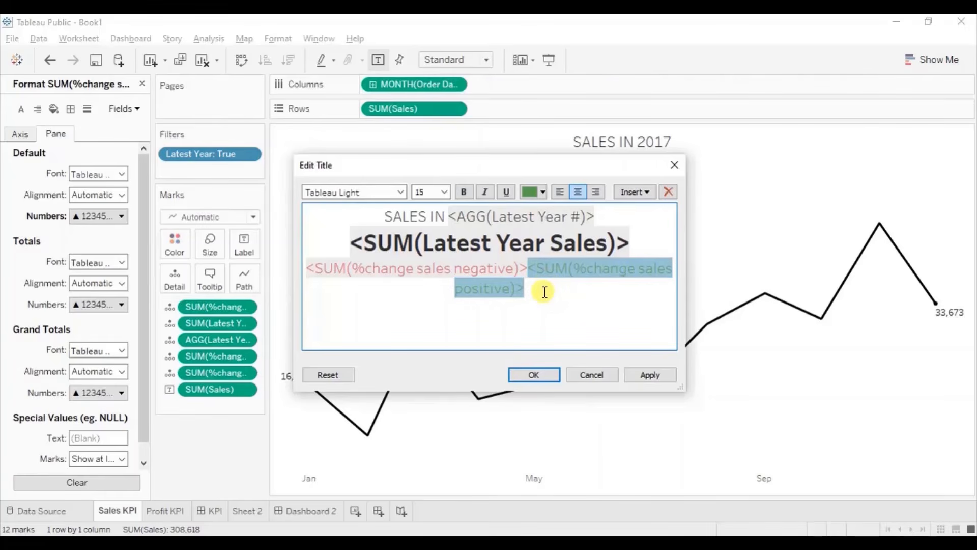
click(544, 292)
text(VS)
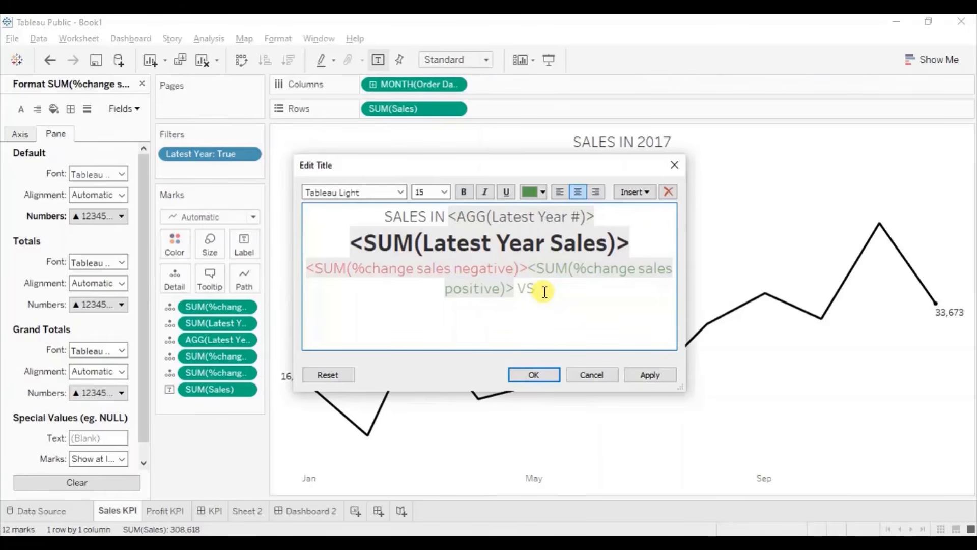
text( PY)
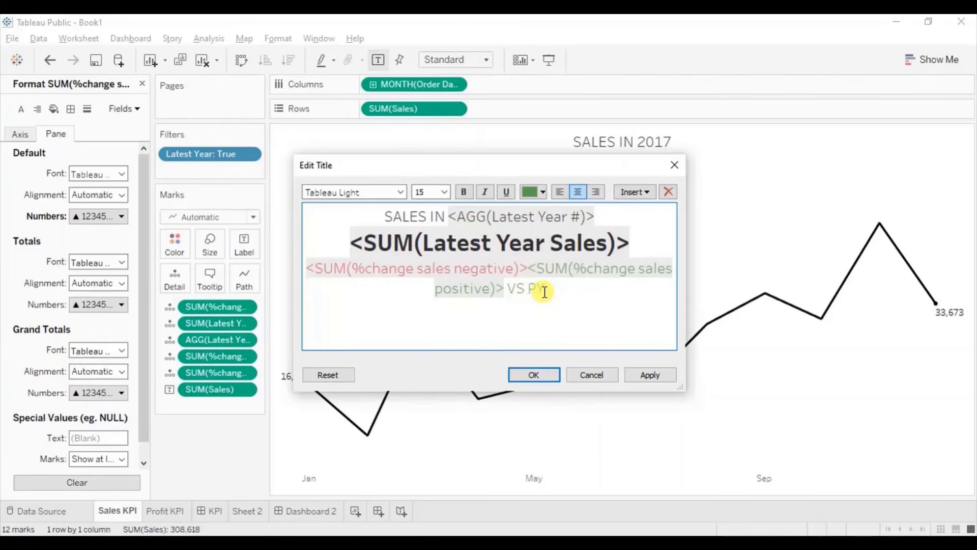
Color the "VS PY" text black in the title and save the title changes.
shift+click(509, 288)
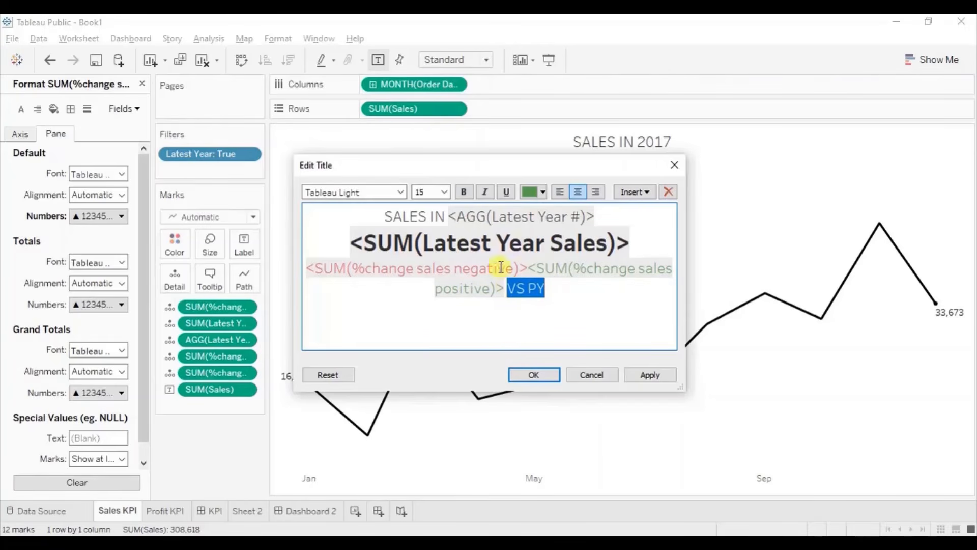
click(527, 194)
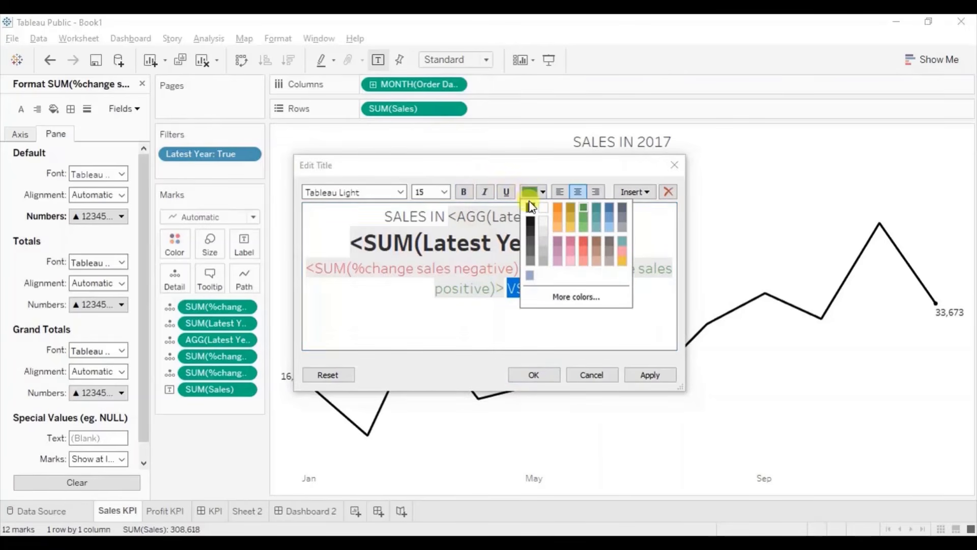
click(530, 204)
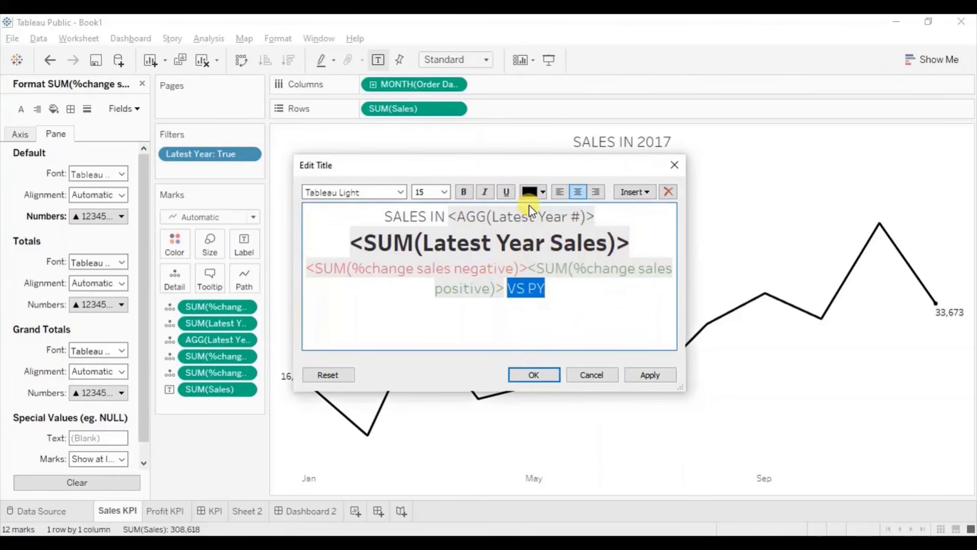
click(535, 377)
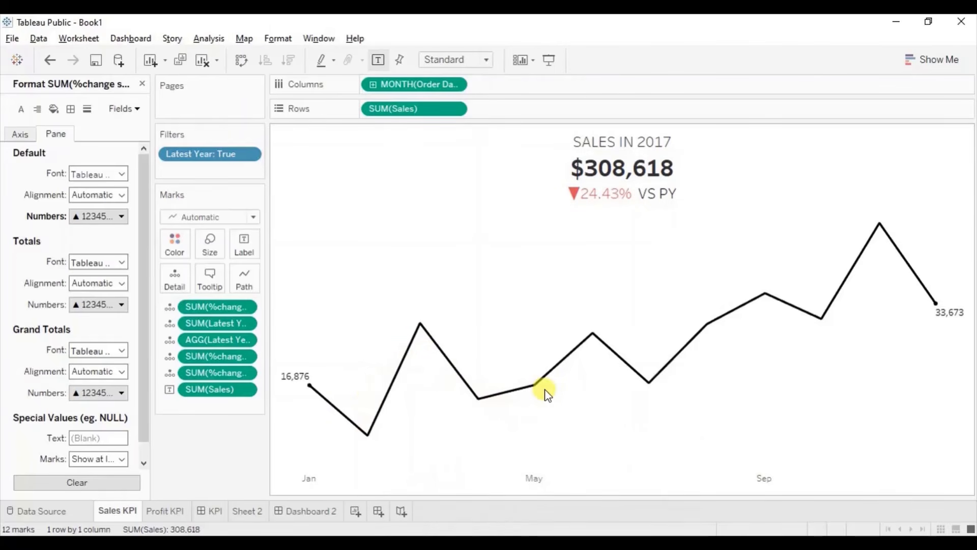
Create a calculated field named "sales line" with the formula [Latest Year Sales]>[Previous Year Sales].
click(142, 85)
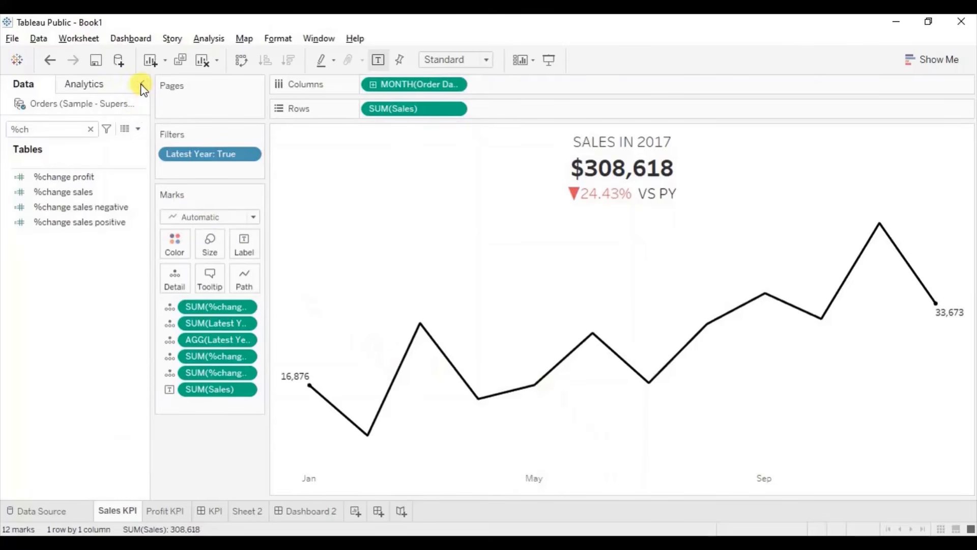
click(138, 130)
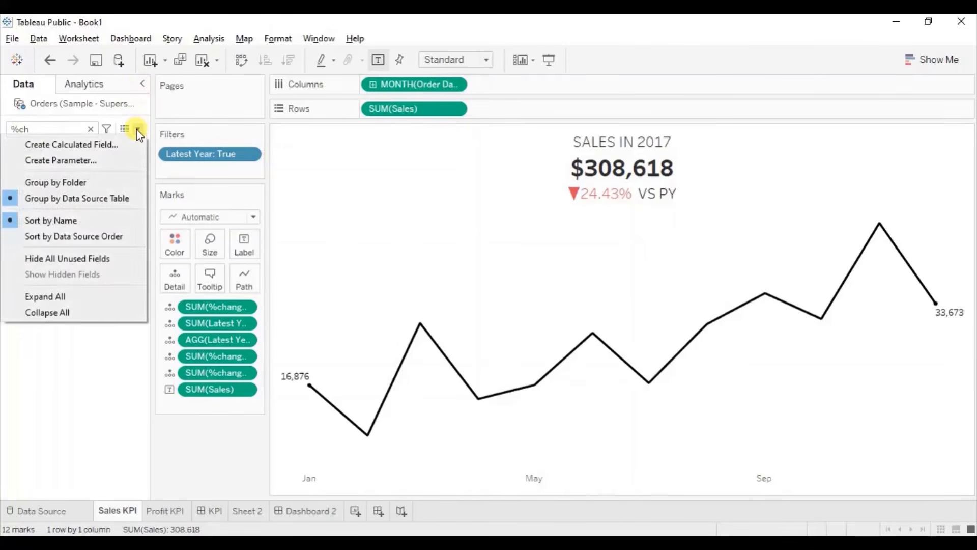
click(97, 142)
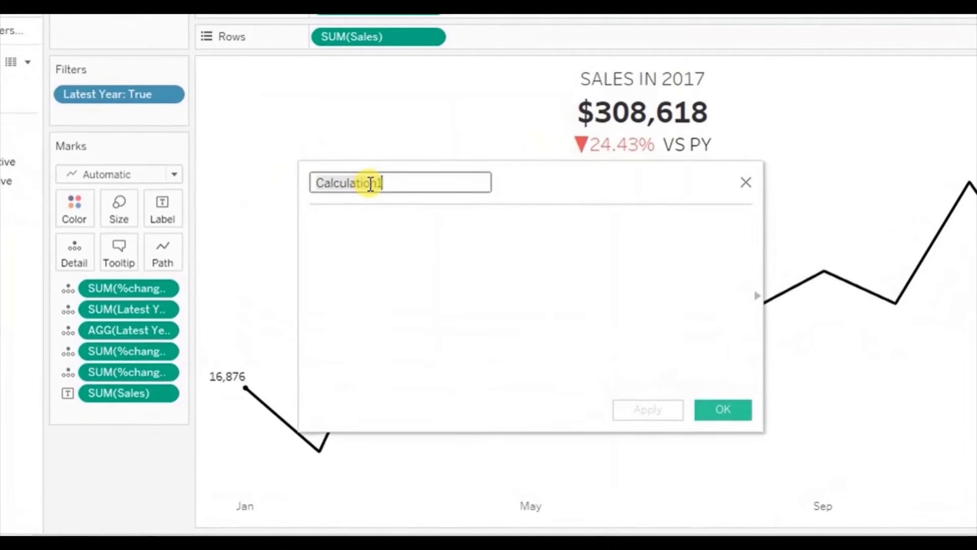
text(sales line)
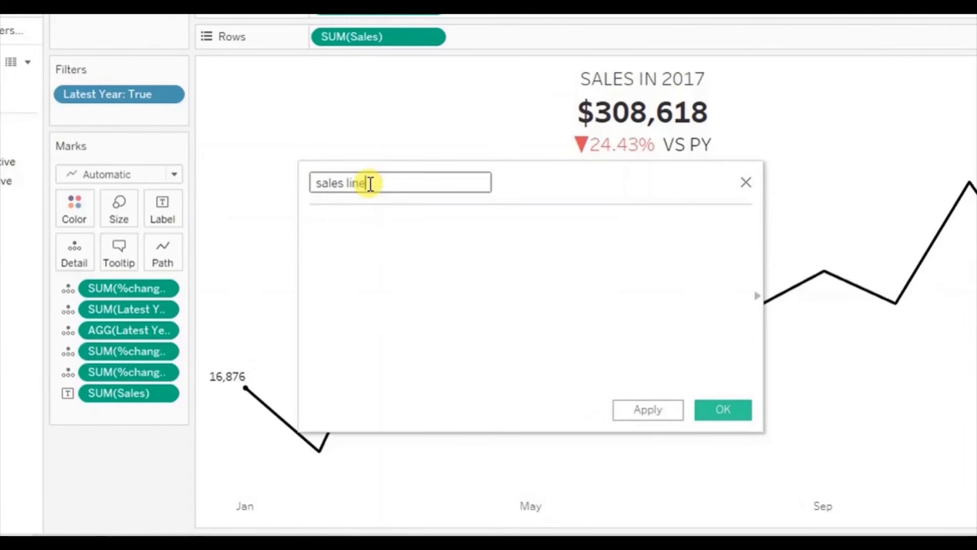
click(361, 228)
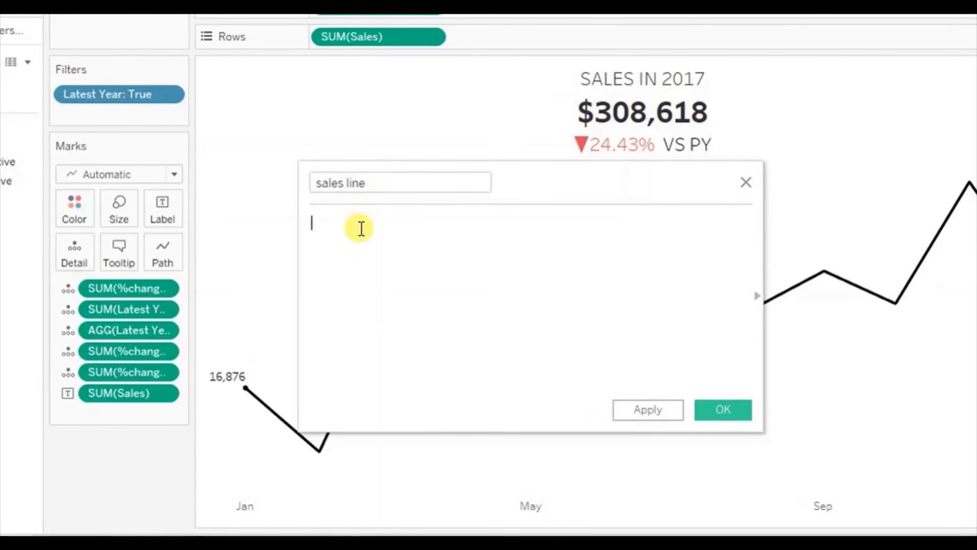
text(lates)
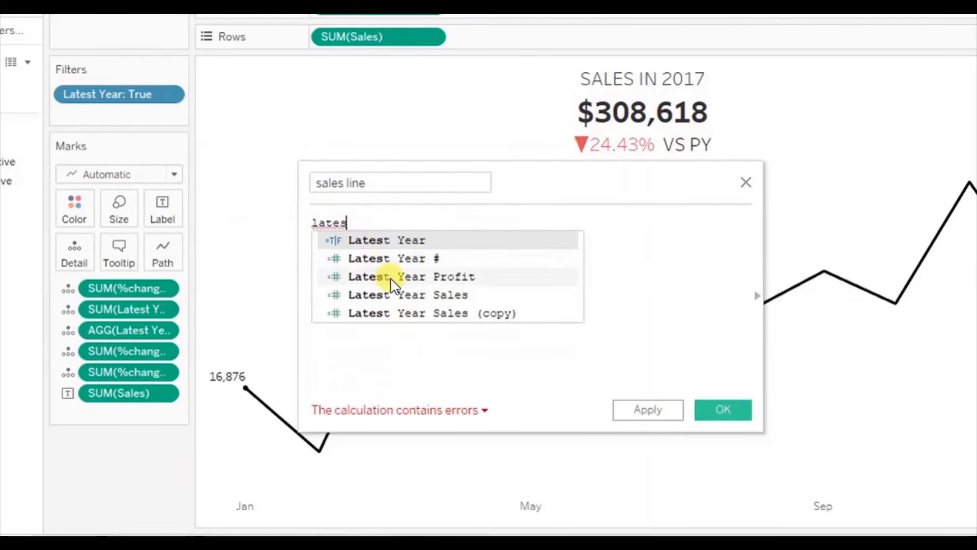
double_click(396, 293)
text(>previ)
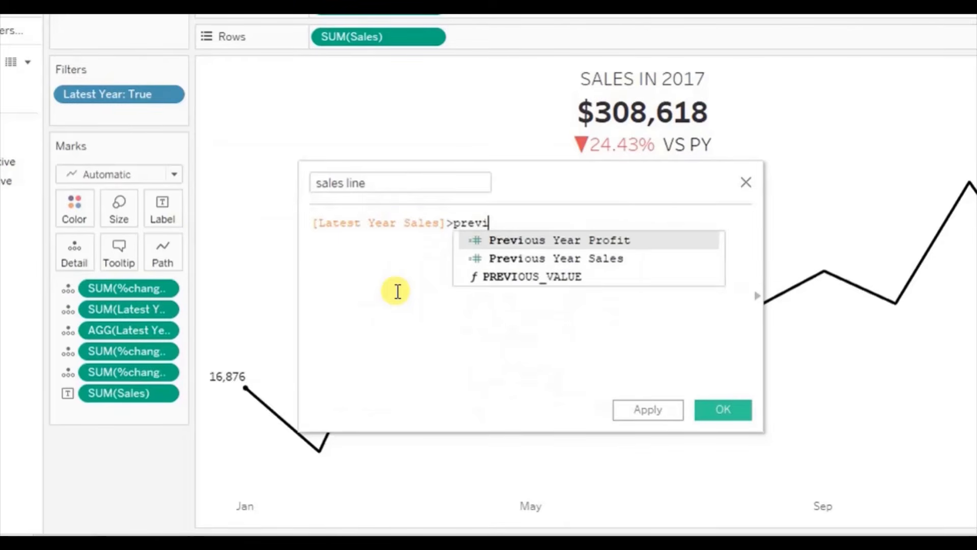
key(Down)
key(Return)
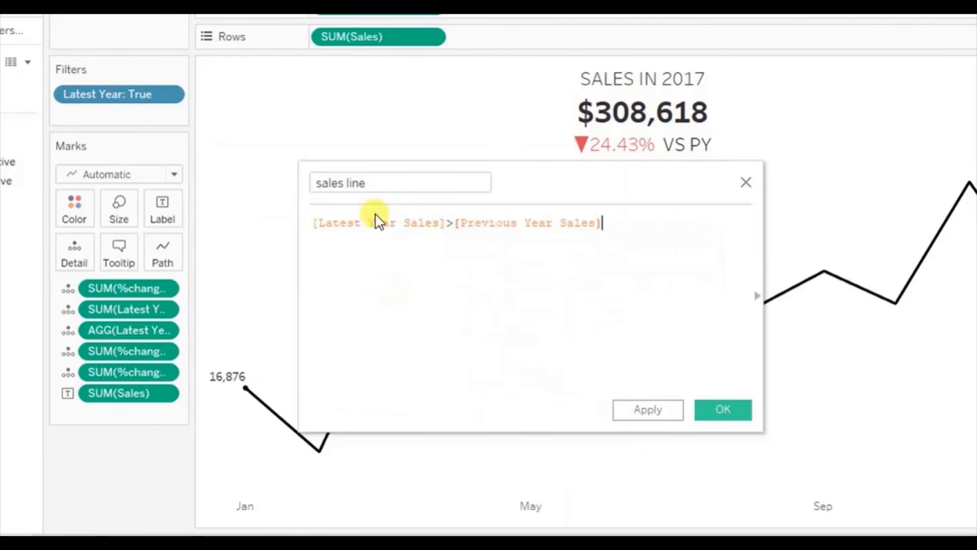
drag(312, 223, 600, 222)
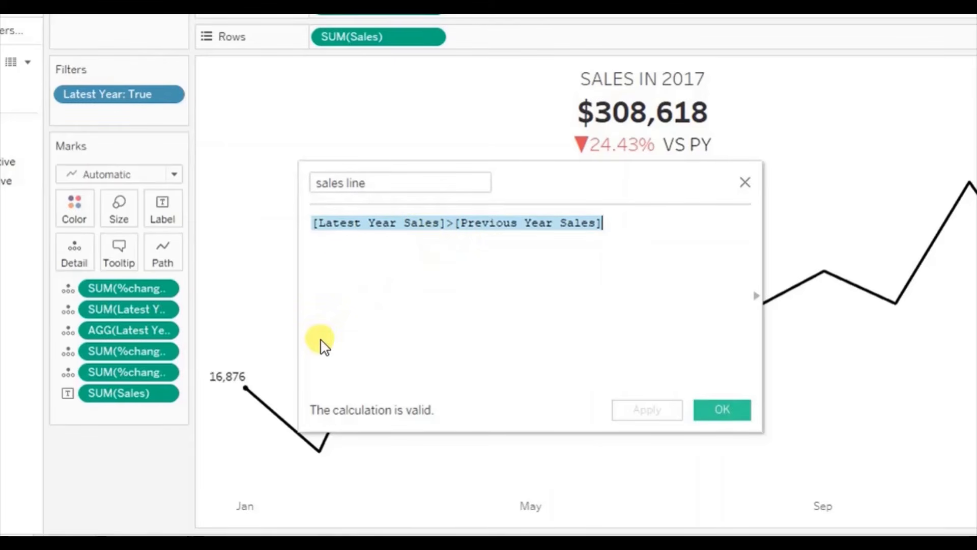
click(369, 250)
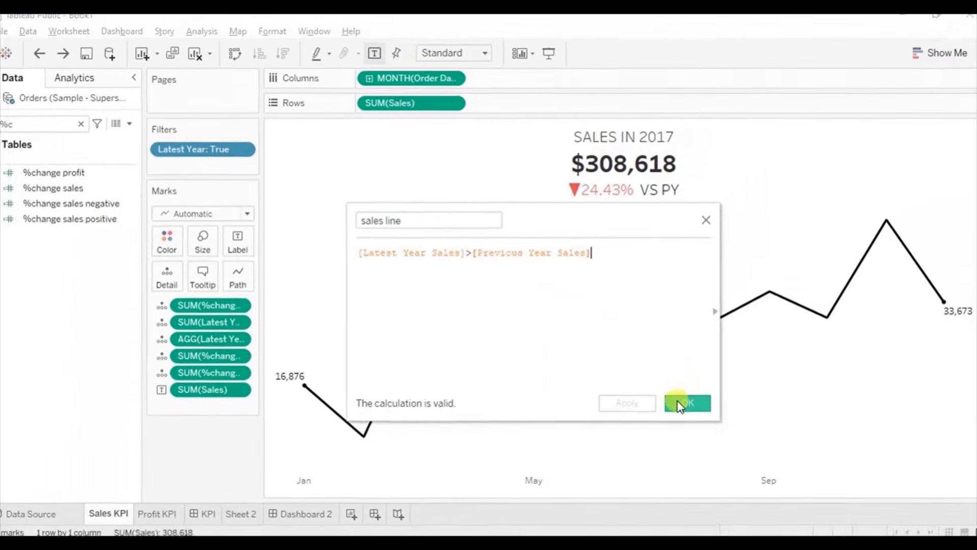
click(679, 405)
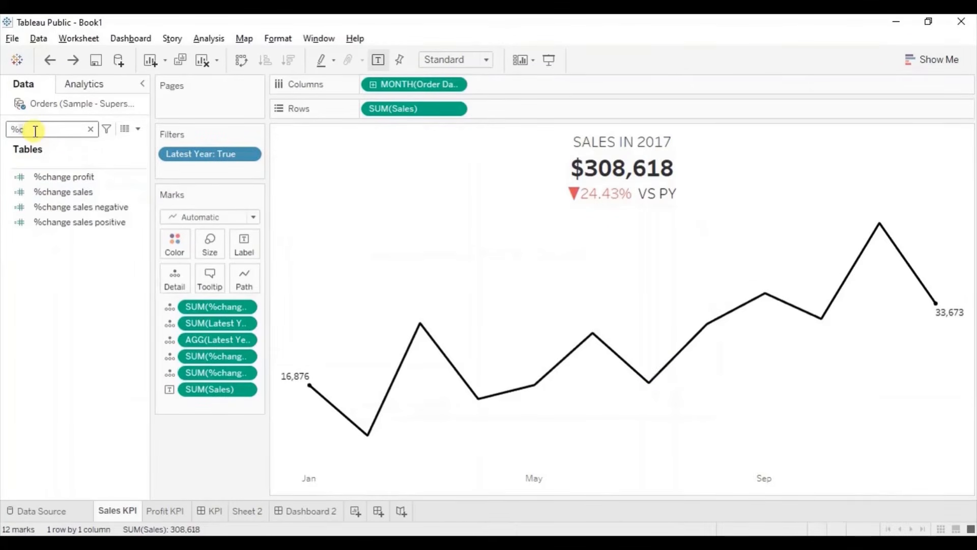
Search the data fields for "sal" and color the Sales KPI line by the sales line field.
key(BackSpace)
key(BackSpace)
text(sal)
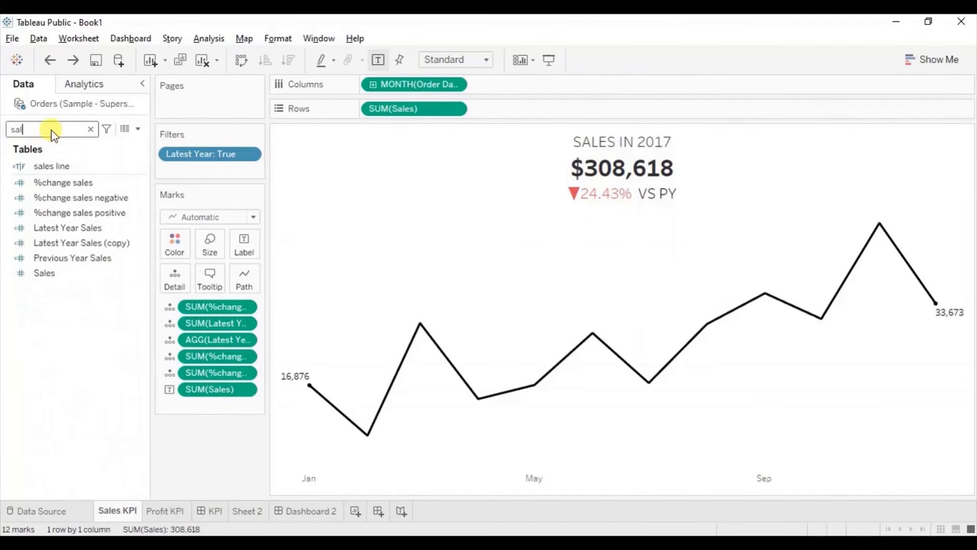
click(47, 168)
drag(47, 168, 166, 241)
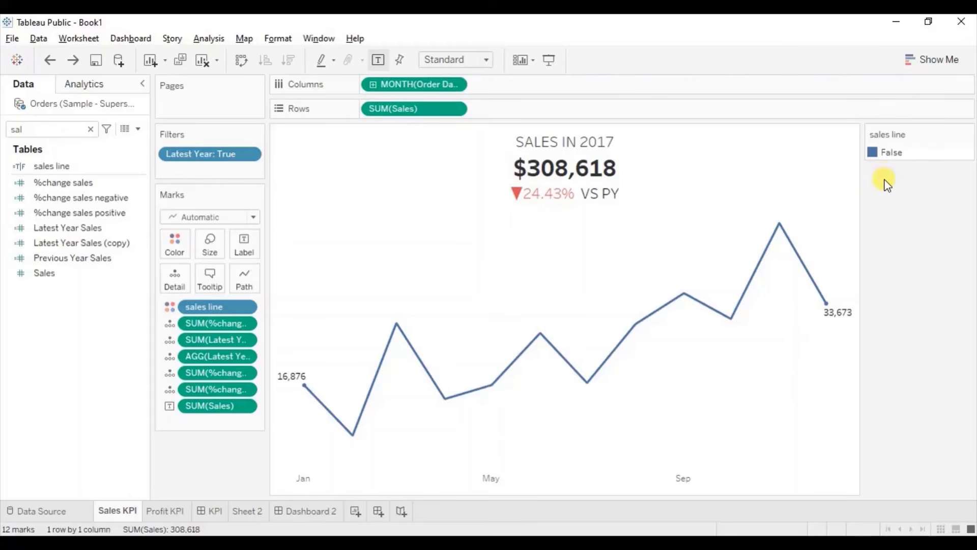
Assign red to the False value of the sales line color legend.
double_click(872, 152)
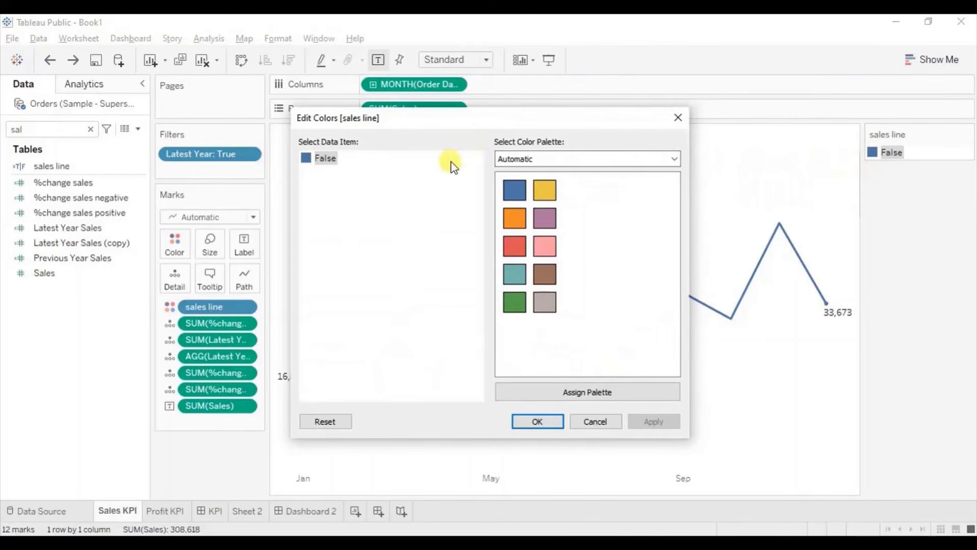
click(516, 246)
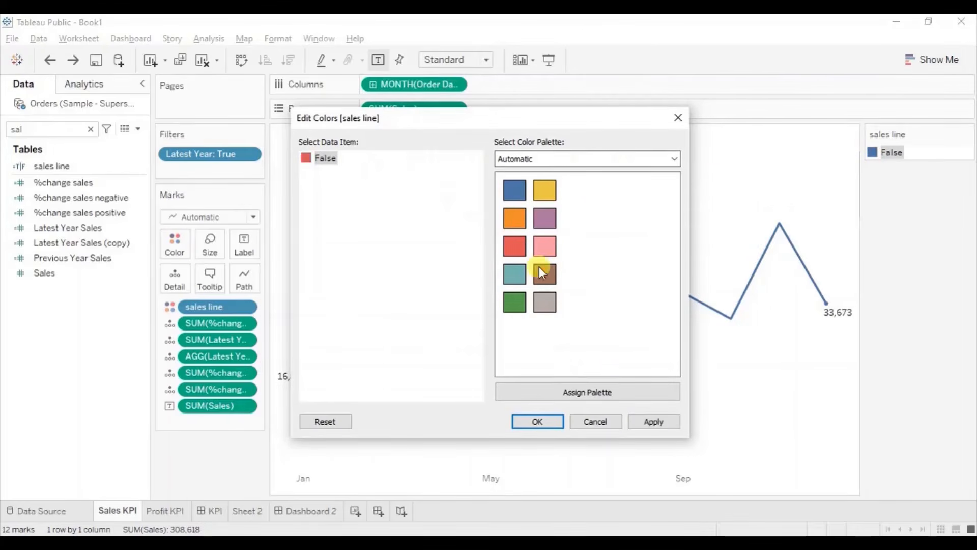
click(540, 421)
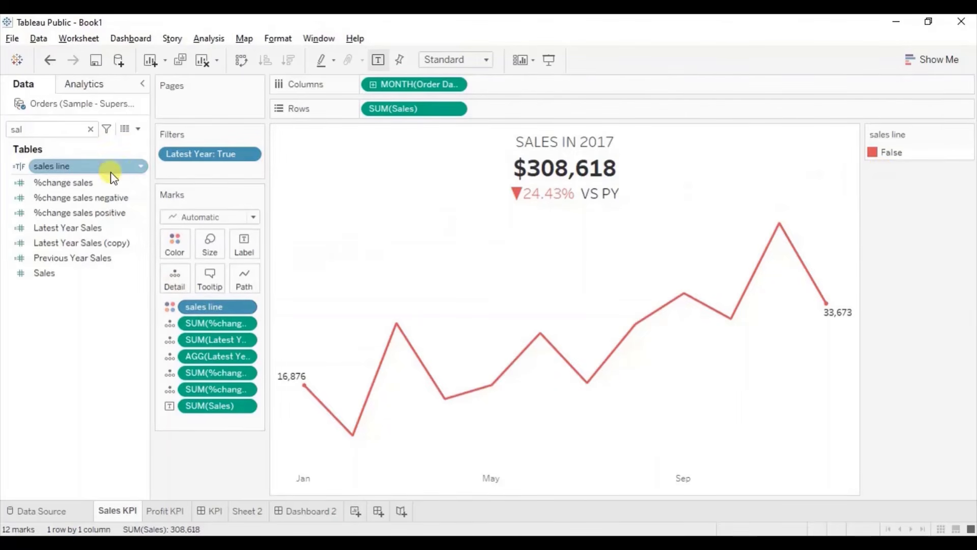
Edit the sales line calculation to read [Latest Year Sales]<[Previous Year Sales].
click(143, 168)
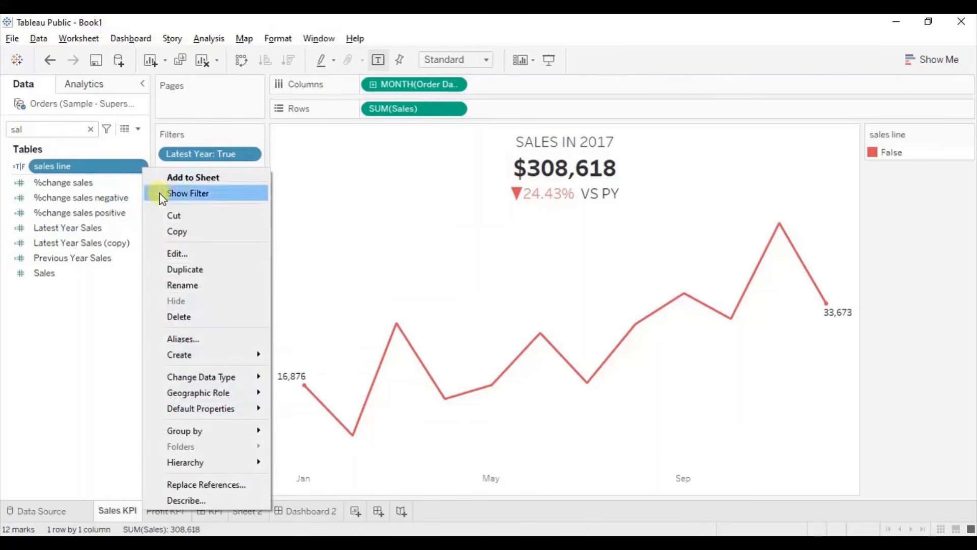
click(179, 254)
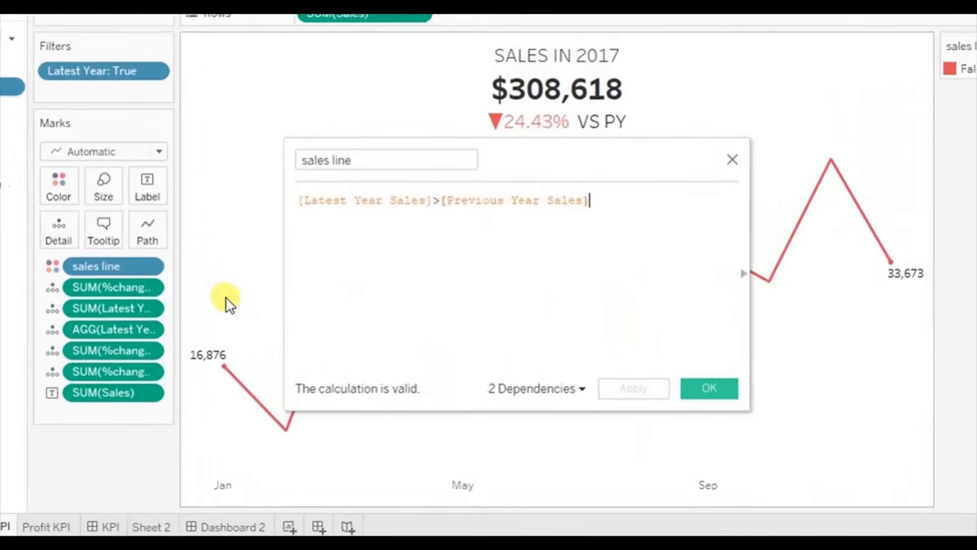
click(427, 184)
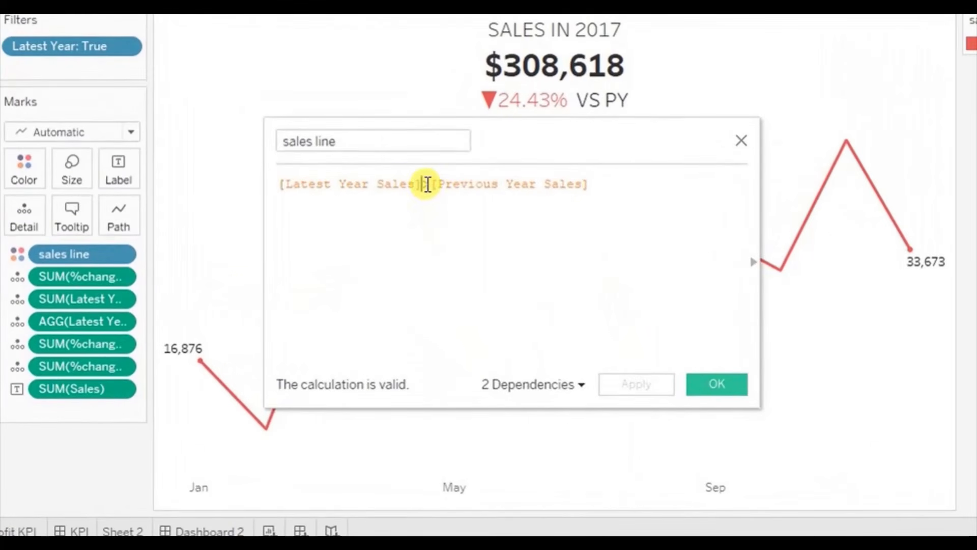
text(<)
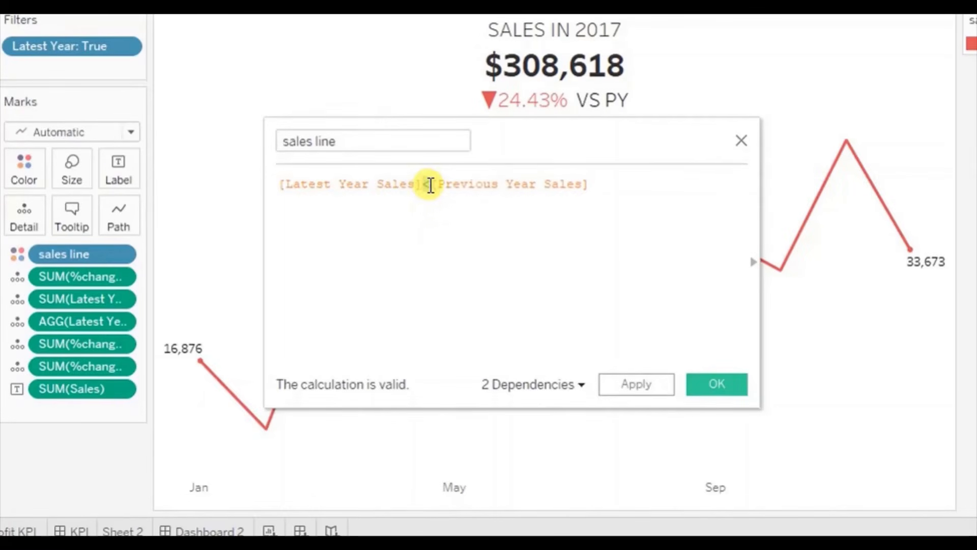
drag(432, 184, 521, 184)
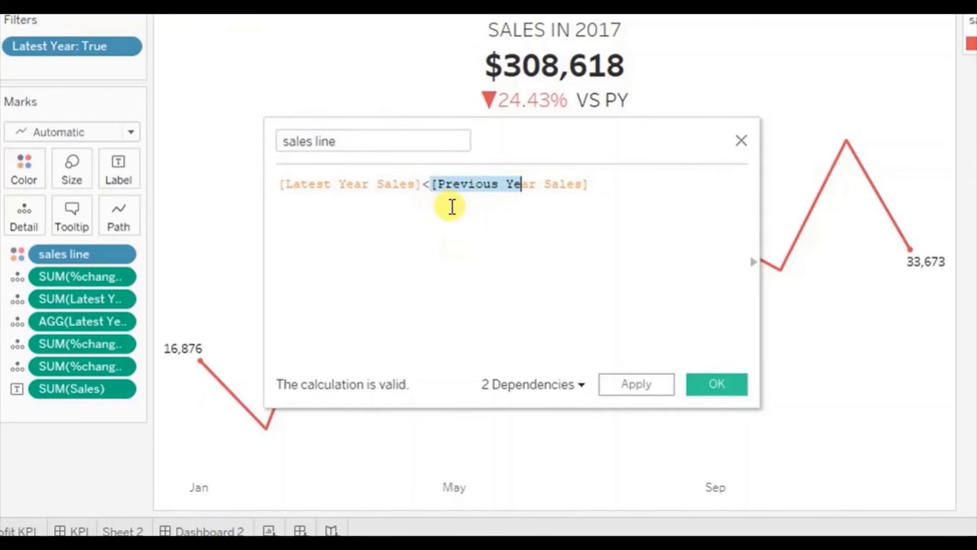
click(445, 209)
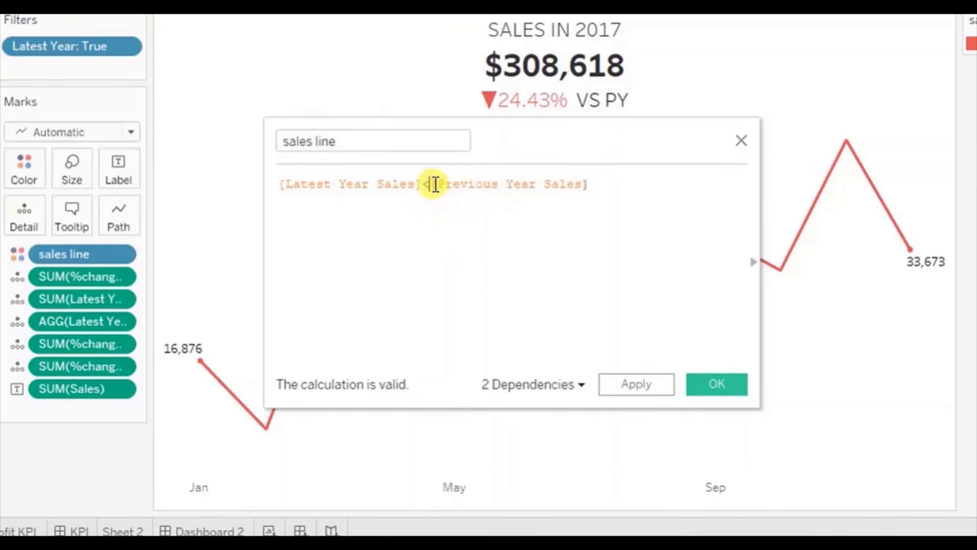
drag(432, 184, 487, 189)
drag(331, 187, 382, 189)
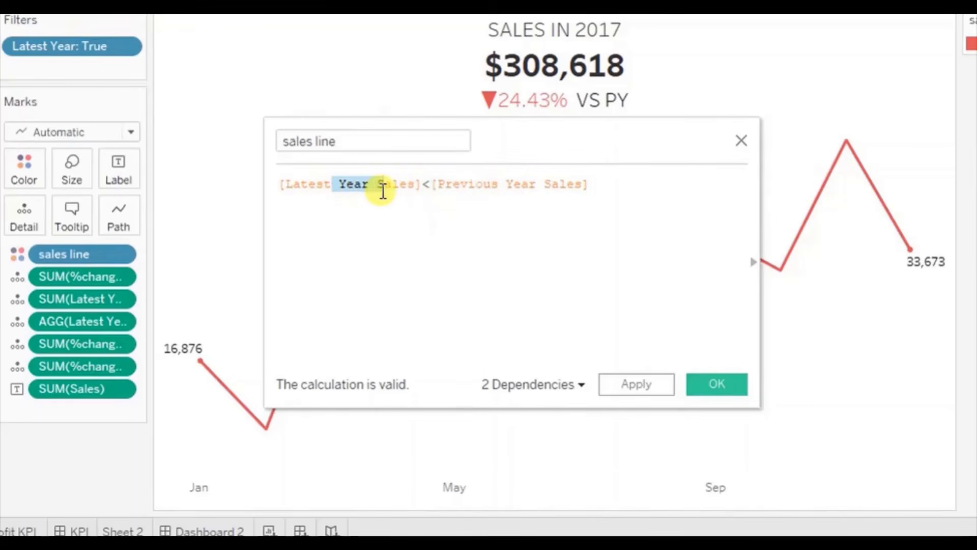
click(405, 212)
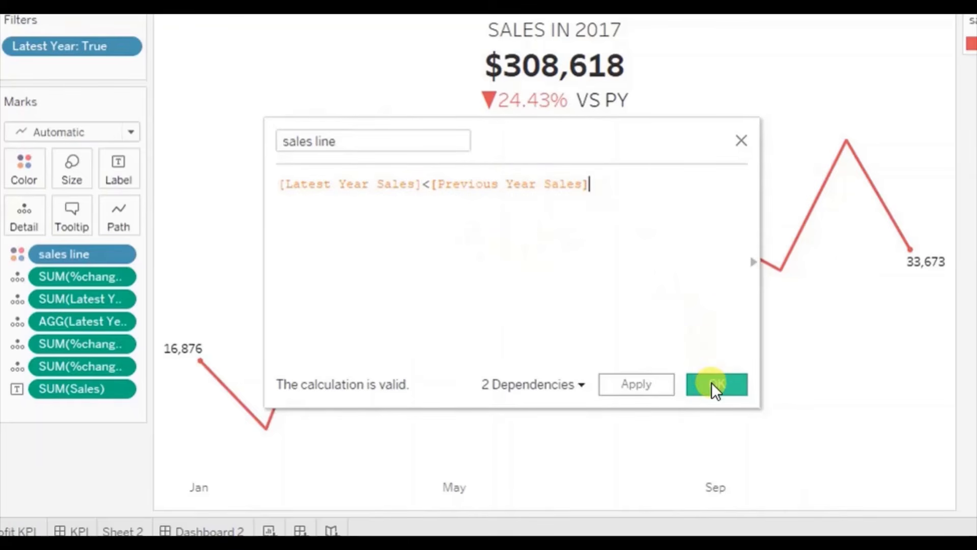
click(713, 383)
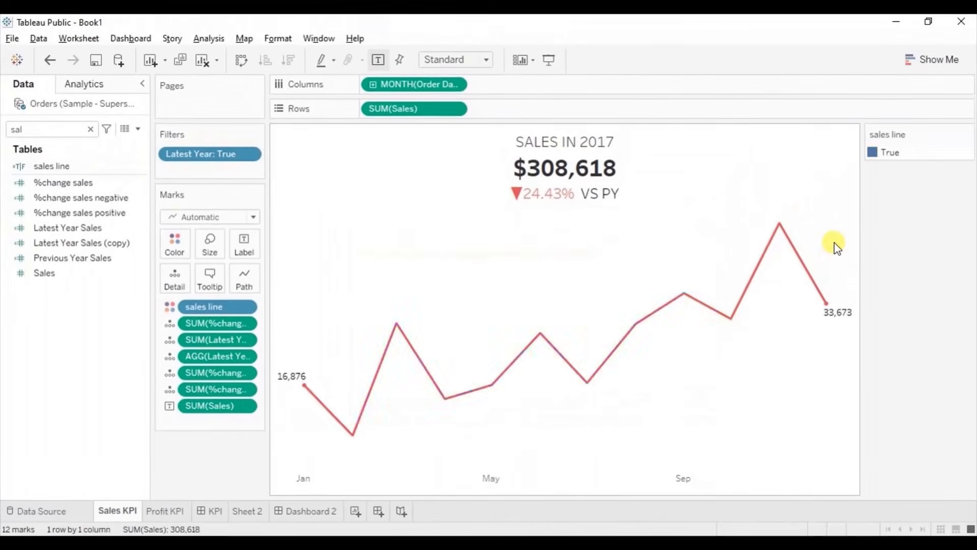
Assign green to the True value of the sales line color legend.
double_click(873, 154)
click(514, 303)
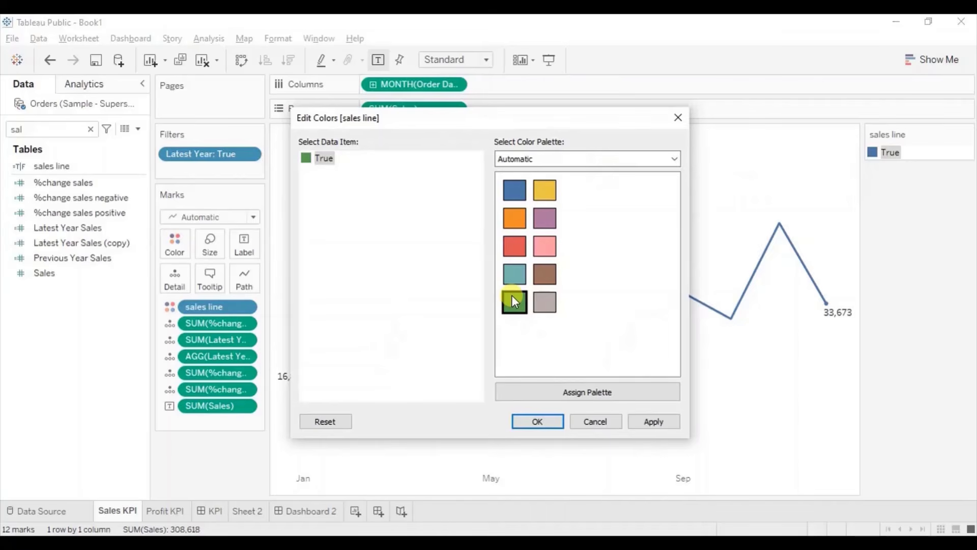
click(538, 422)
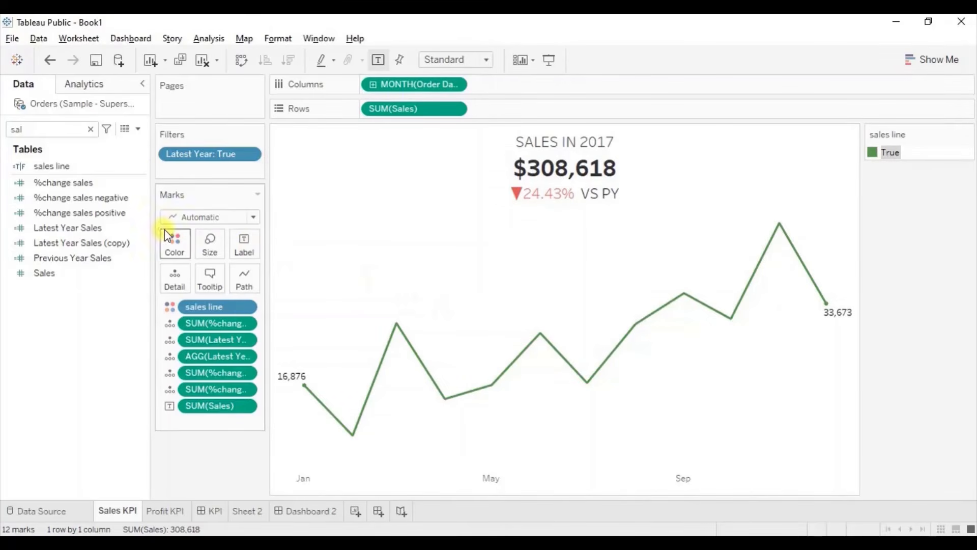
Change the comparison operator in the sales line calculation back to > and save the field.
right_click(142, 171)
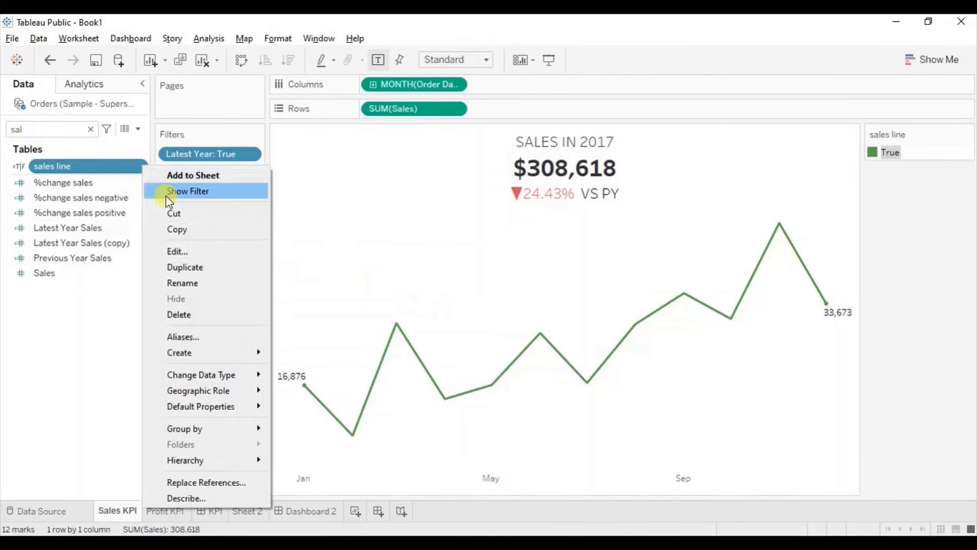
click(184, 245)
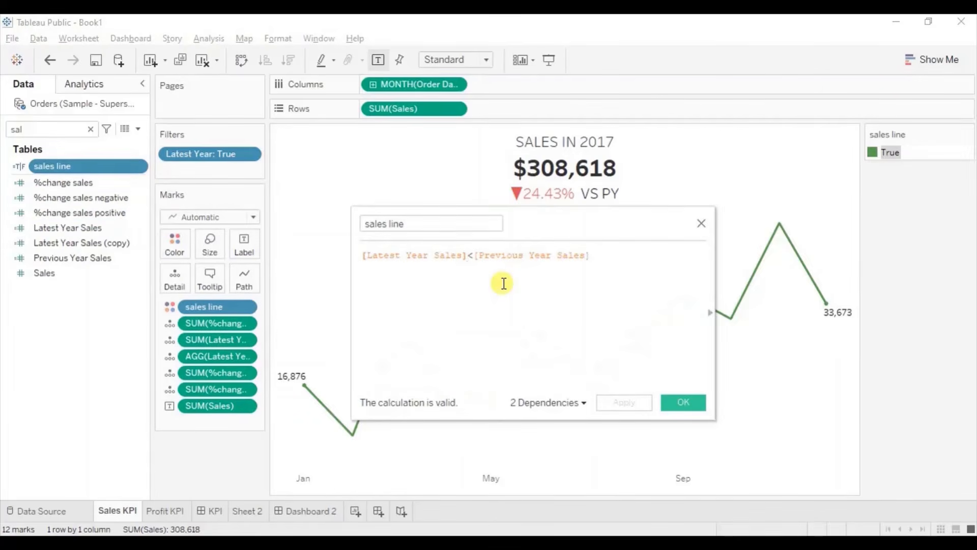
key(Delete)
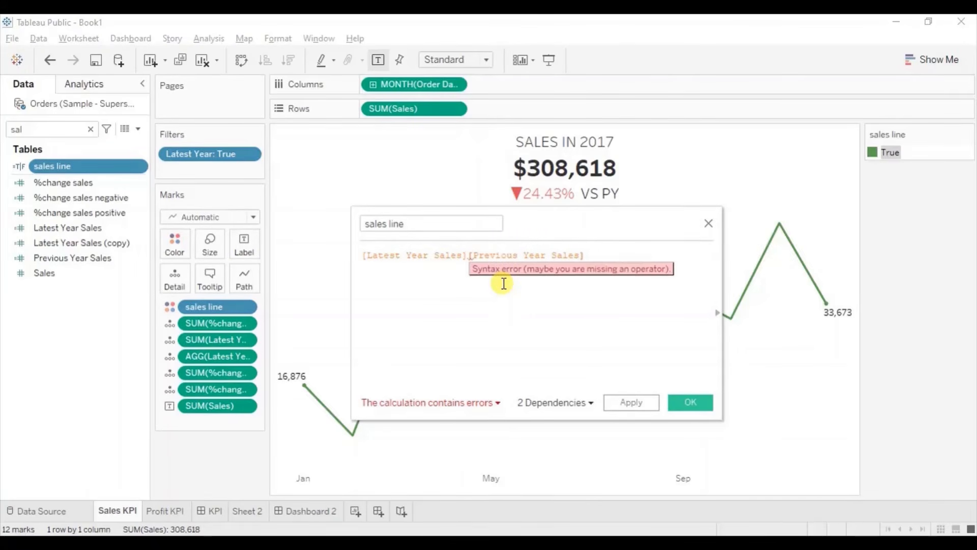
text(>)
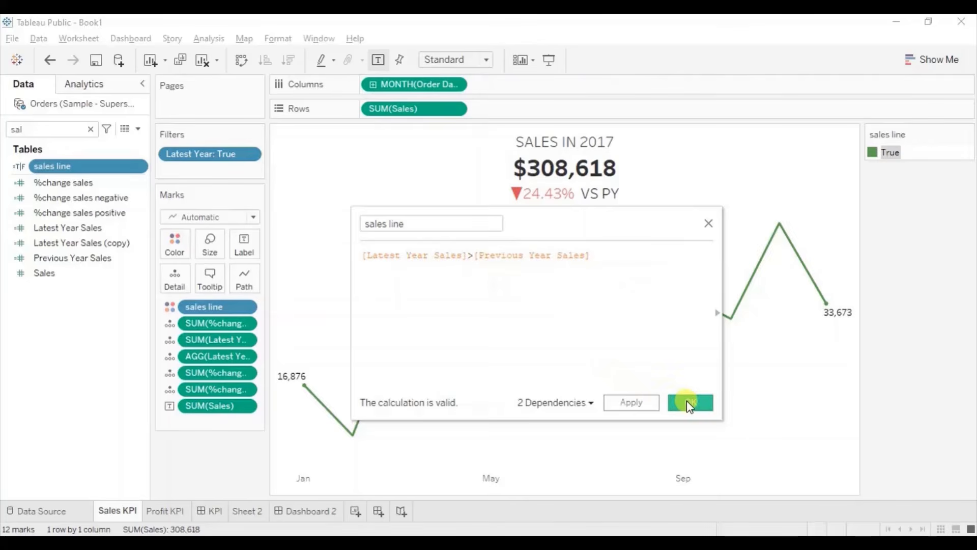
click(686, 400)
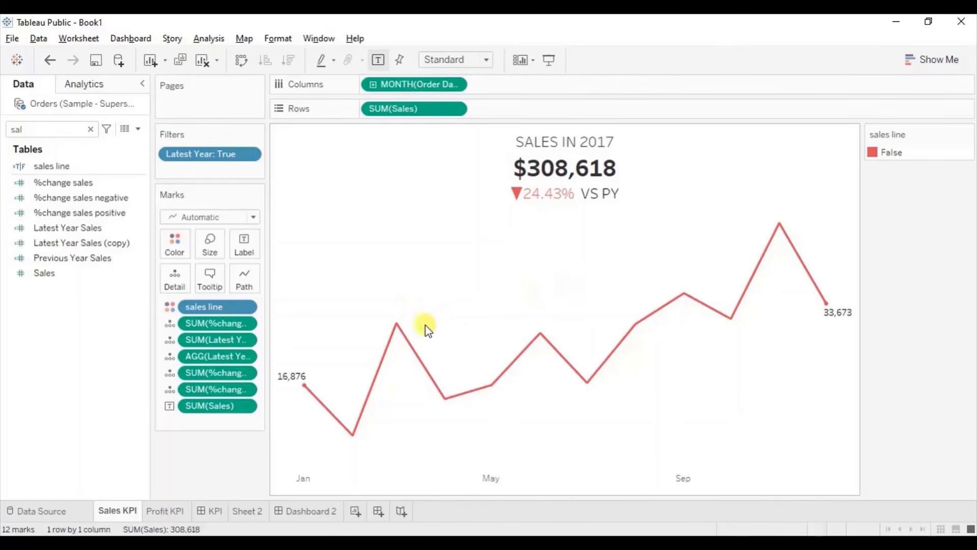
Examine the updated sales chart on Dashboard 2 and compare the layout with the KPI dashboard.
click(292, 509)
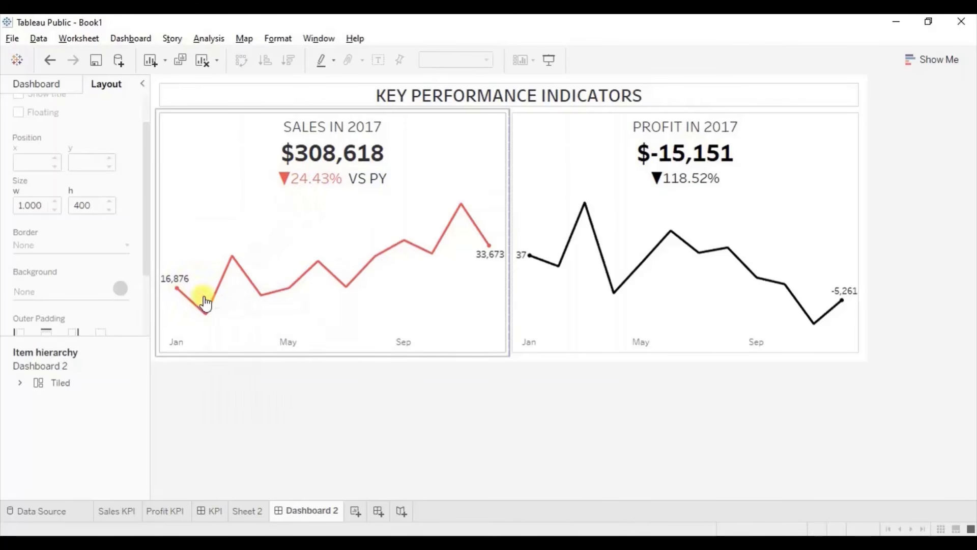
mouse_move(280, 298)
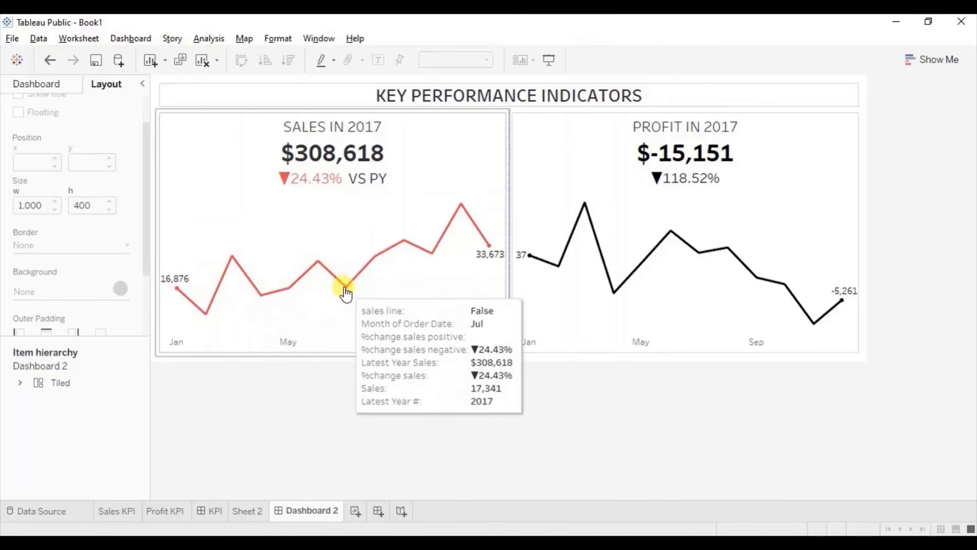
mouse_move(422, 253)
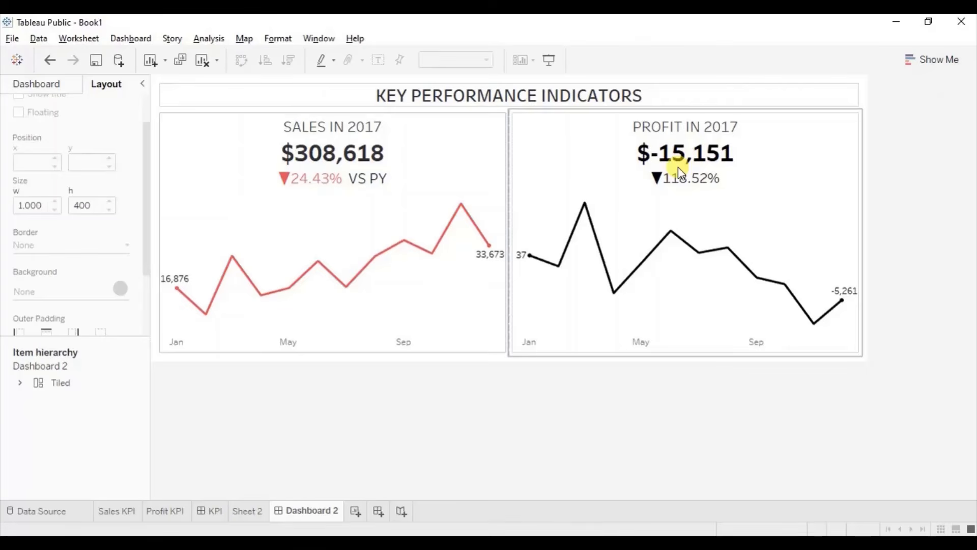
click(209, 506)
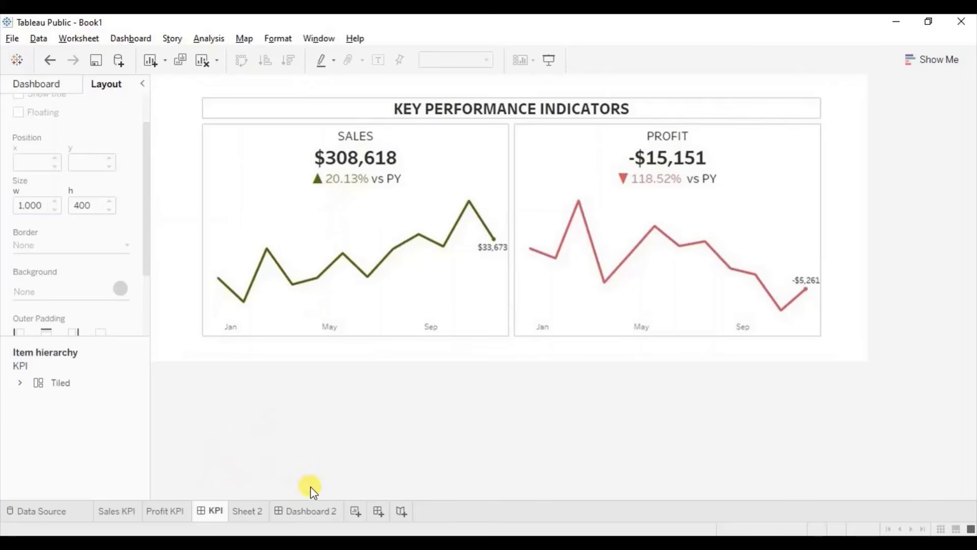
click(308, 509)
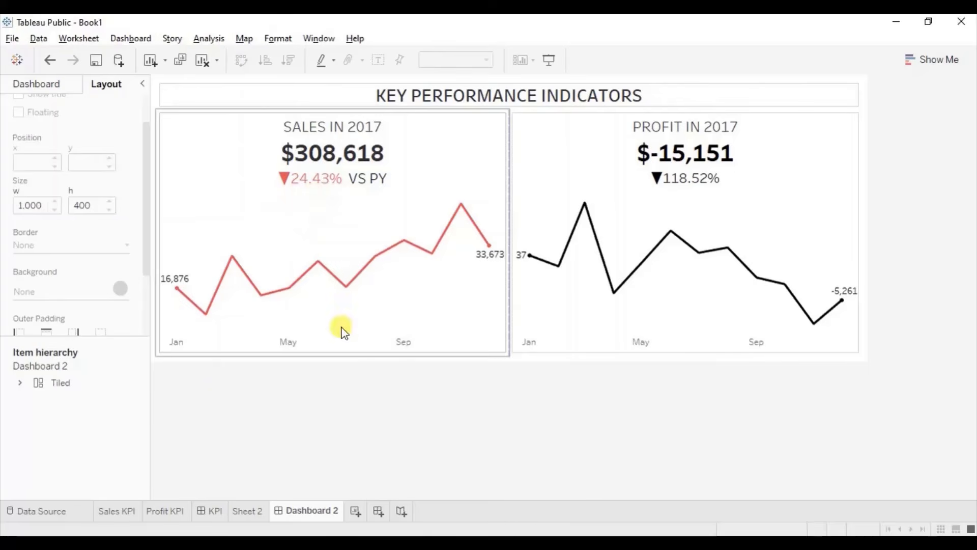
click(308, 395)
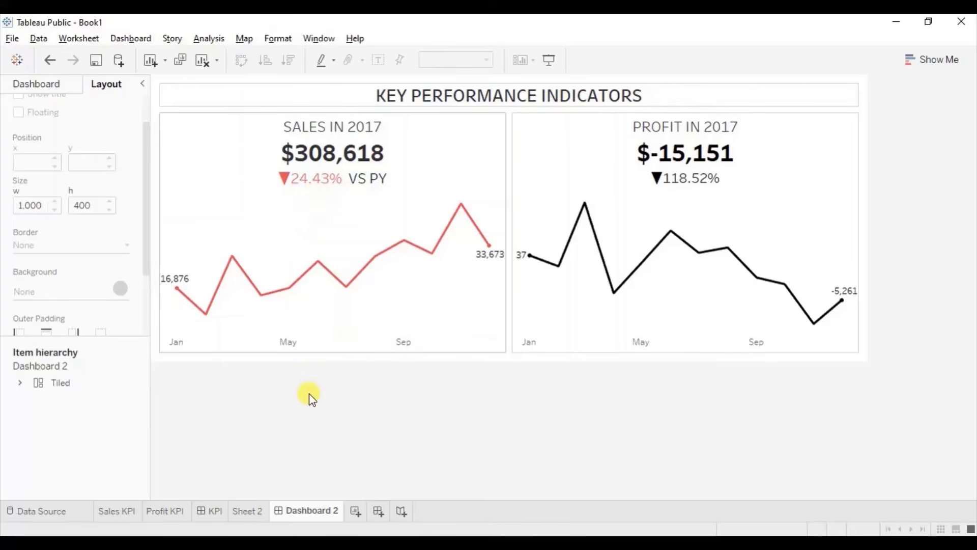
click(211, 511)
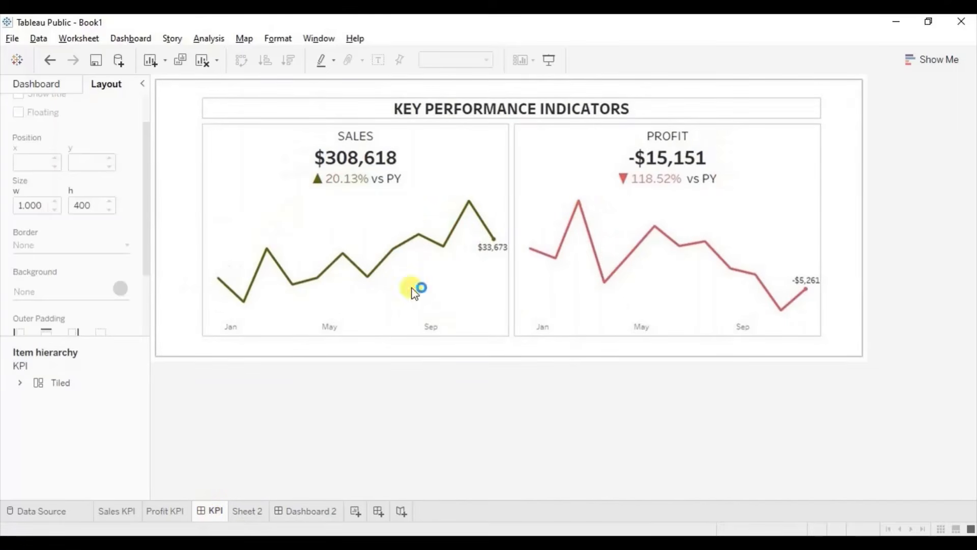